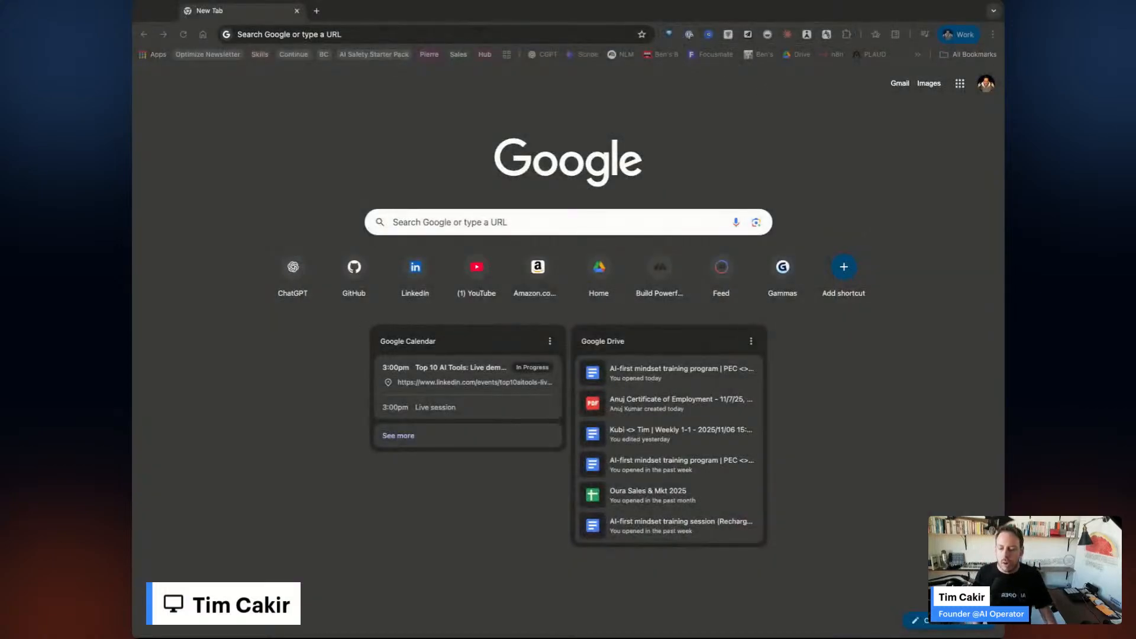
Enlarge the Chrome window and load chatgpt.com in place of the new tab page.
{"action": "left_click_drag", "start_coordinate": [135, 636], "coordinate": [89, 637]}
{"action": "type", "text": "chatgpt.com"}
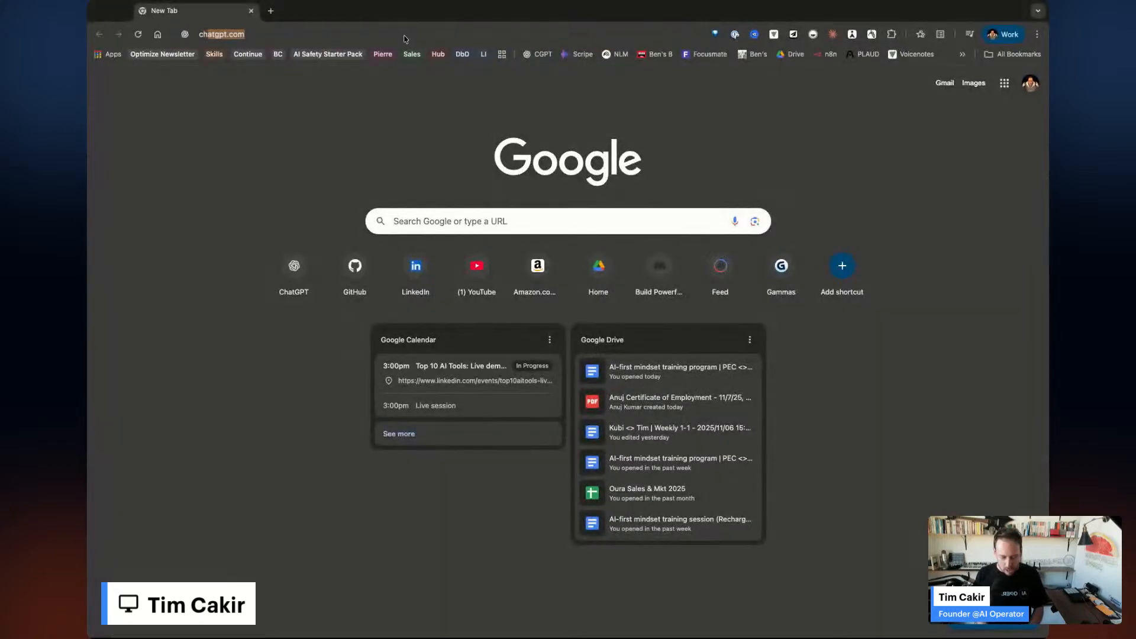
{"action": "key", "text": "Return"}
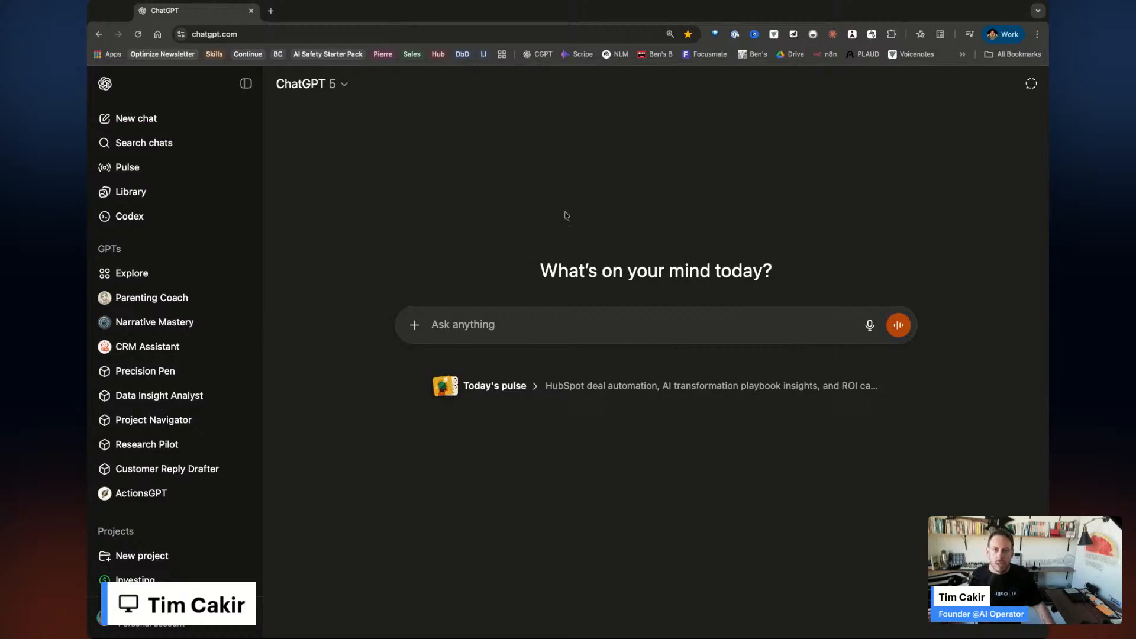
Collapse ChatGPT's sidebar and list the GPT-5 models: Auto, Instant, Thinking mini, Thinking, Pro.
{"action": "left_click", "coordinate": [246, 84]}
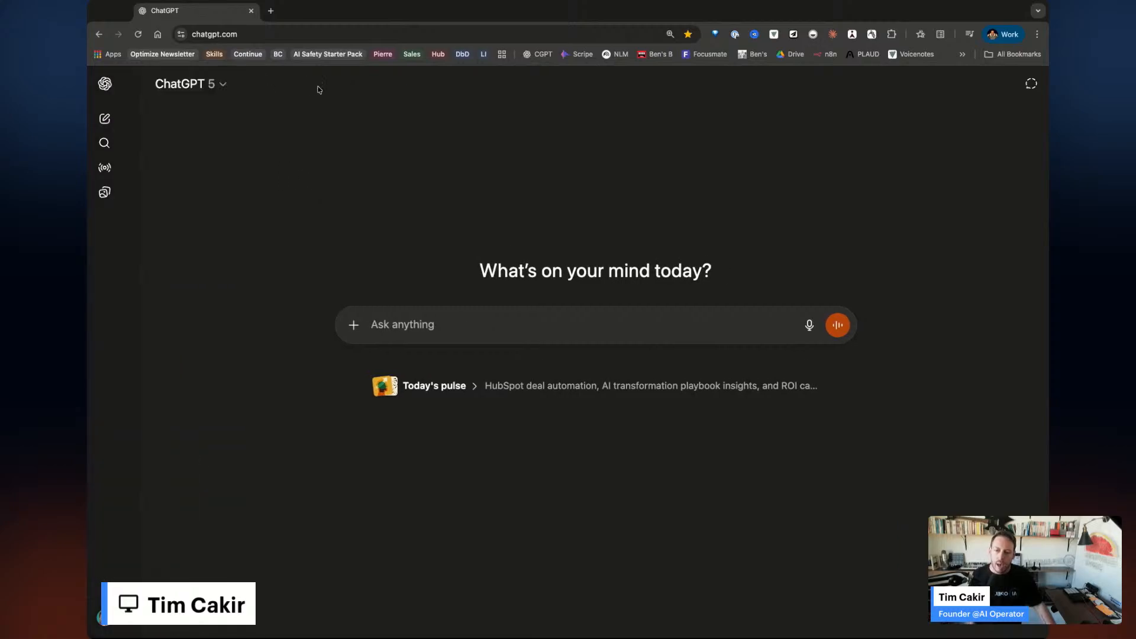
{"action": "left_click", "coordinate": [178, 84]}
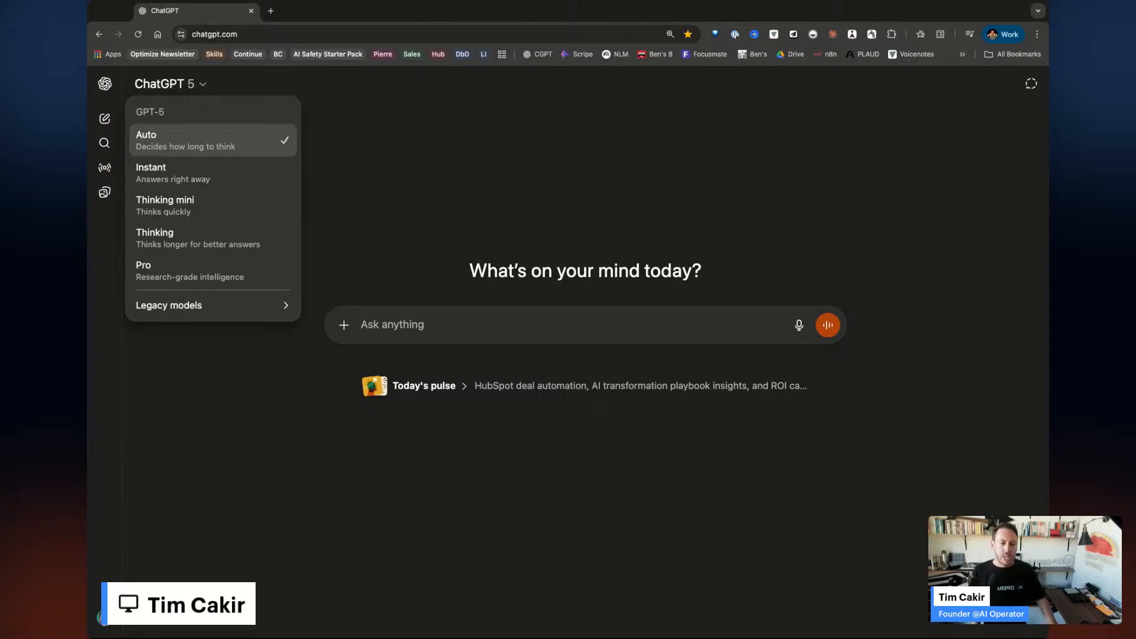
Close the model list, reopen the sidebar and expand Projects to reveal Self Coaching and Writing.
{"action": "left_click", "coordinate": [749, 178]}
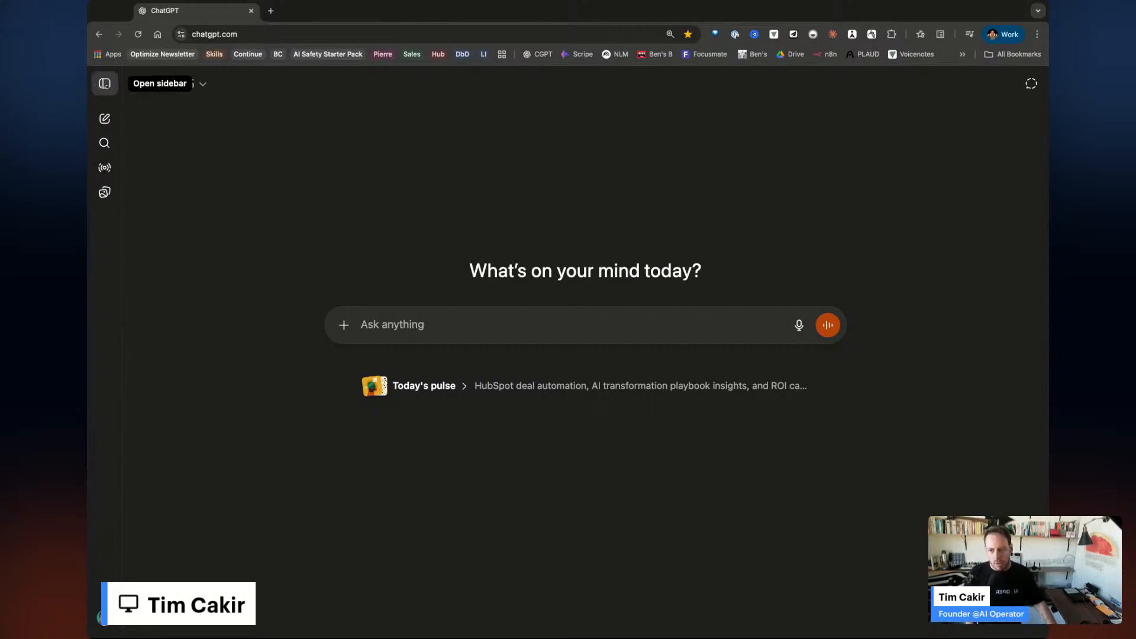
{"action": "left_click", "coordinate": [104, 84]}
{"action": "scroll", "coordinate": [184, 449], "scroll_direction": "down", "scroll_amount": 5}
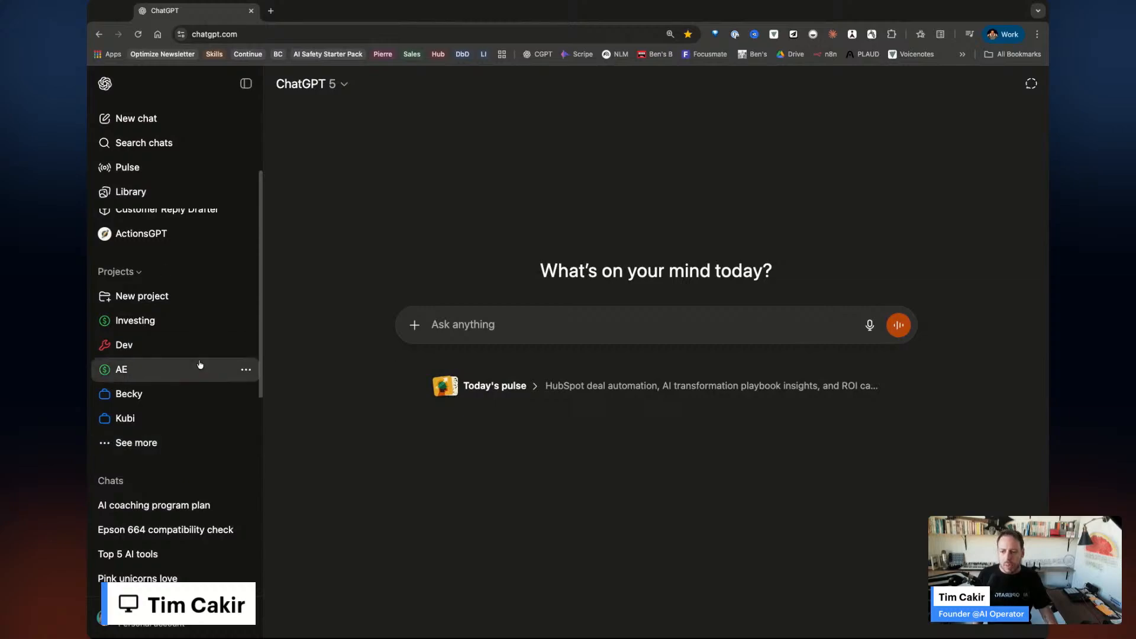
{"action": "scroll", "coordinate": [200, 364], "scroll_direction": "down", "scroll_amount": 2}
{"action": "left_click", "coordinate": [137, 363]}
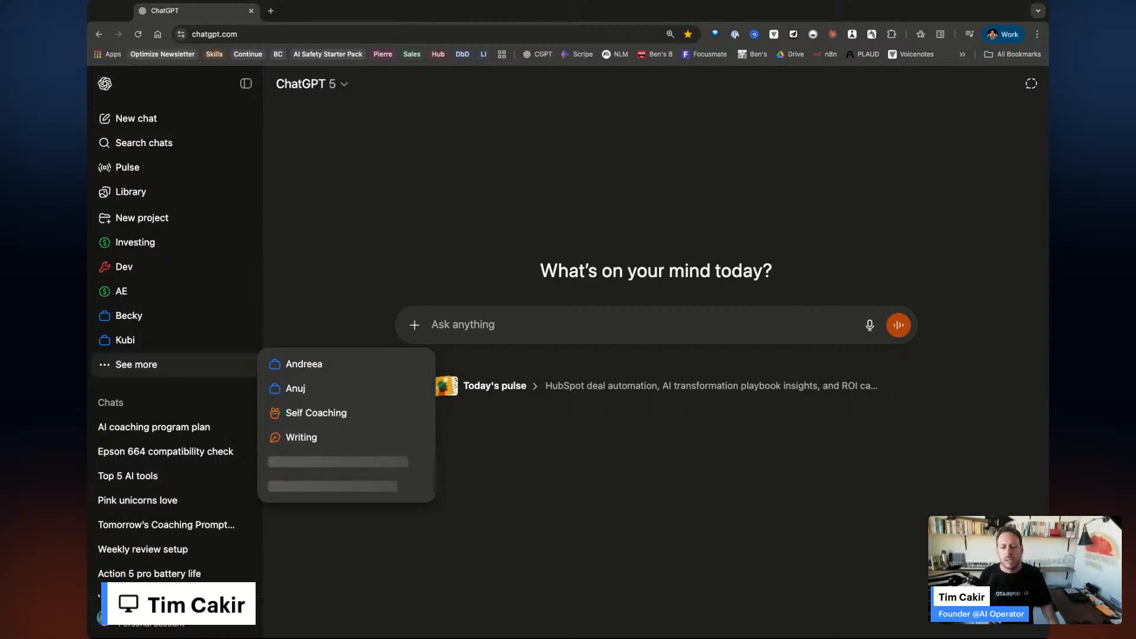
Close the extra projects list and scroll through the chats, returning to custom GPTs like Parenting Coach.
{"action": "left_click", "coordinate": [681, 509]}
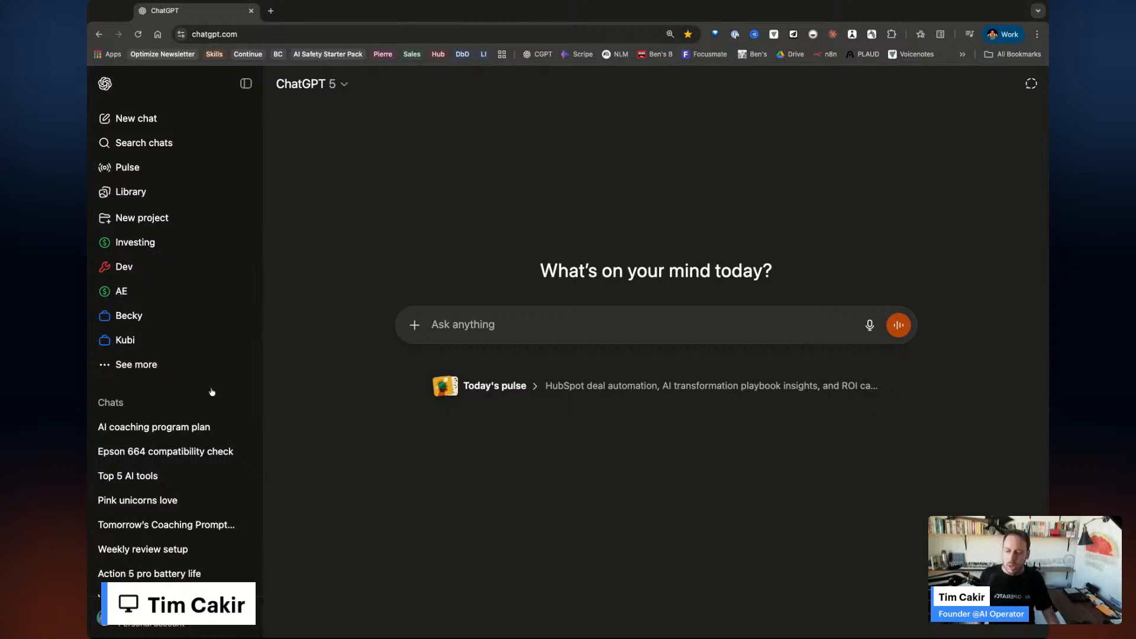
{"action": "scroll", "coordinate": [213, 391], "scroll_direction": "down", "scroll_amount": 5}
{"action": "scroll", "coordinate": [195, 393], "scroll_direction": "down", "scroll_amount": 2}
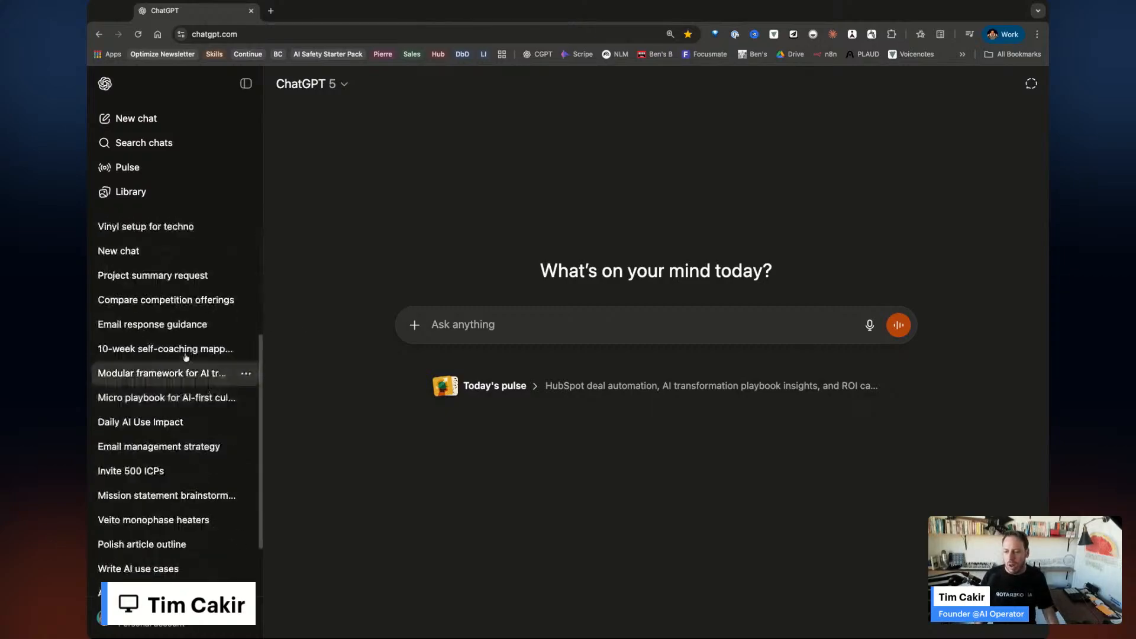
{"action": "scroll", "coordinate": [118, 355], "scroll_direction": "down", "scroll_amount": 1}
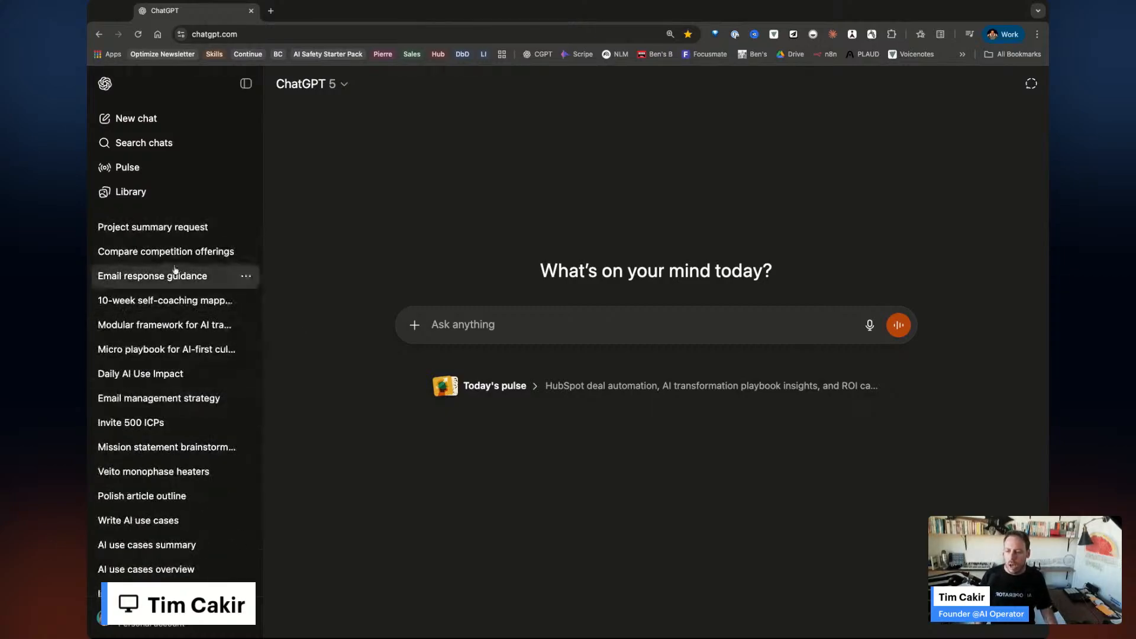
{"action": "scroll", "coordinate": [180, 388], "scroll_direction": "down", "scroll_amount": 1}
{"action": "scroll", "coordinate": [165, 438], "scroll_direction": "up", "scroll_amount": 10}
{"action": "scroll", "coordinate": [229, 500], "scroll_direction": "down", "scroll_amount": 1}
{"action": "scroll", "coordinate": [229, 500], "scroll_direction": "up", "scroll_amount": 3}
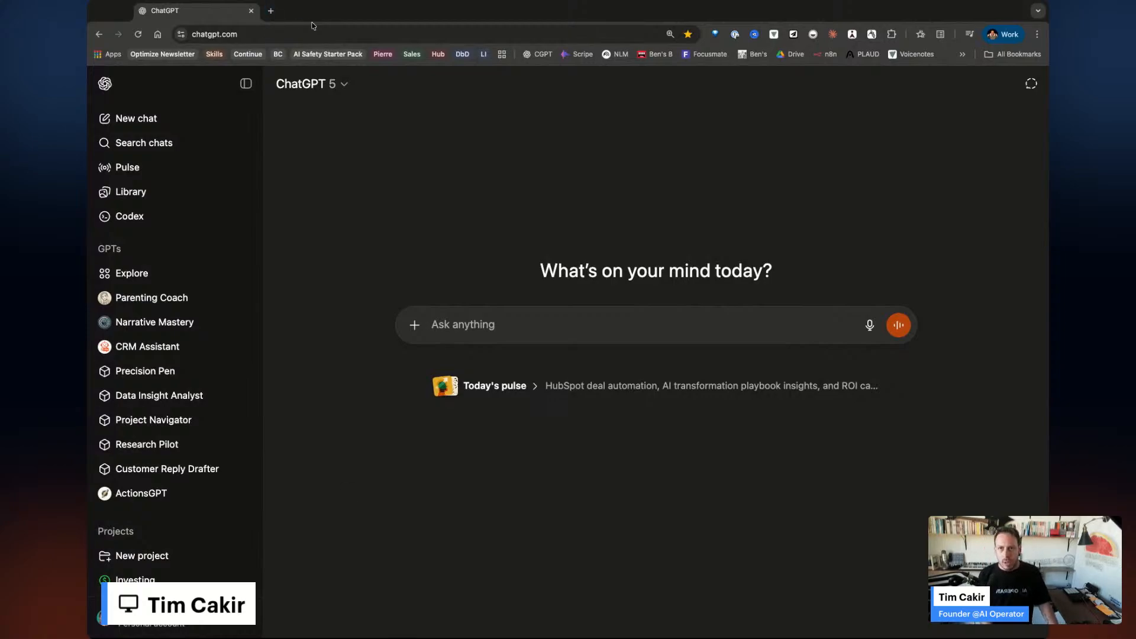
Open claude.ai in a new tab, then Claude Code with its coding sessions in another tab.
{"action": "left_click", "coordinate": [271, 12]}
{"action": "type", "text": "claude.ai"}
{"action": "key", "text": "Return"}
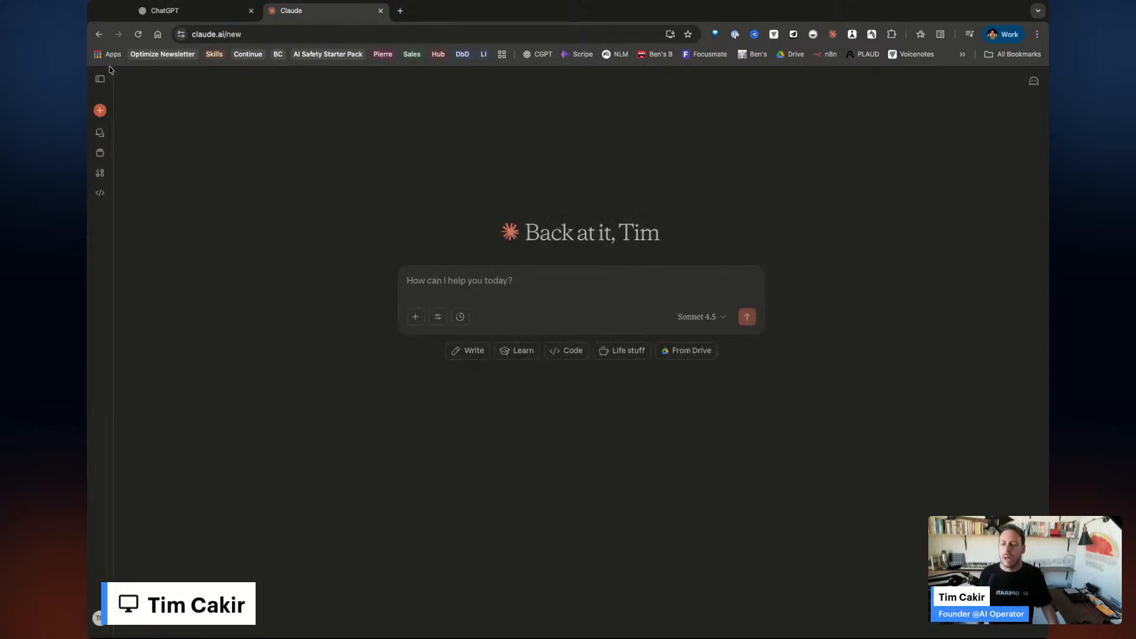
{"action": "left_click", "coordinate": [102, 195]}
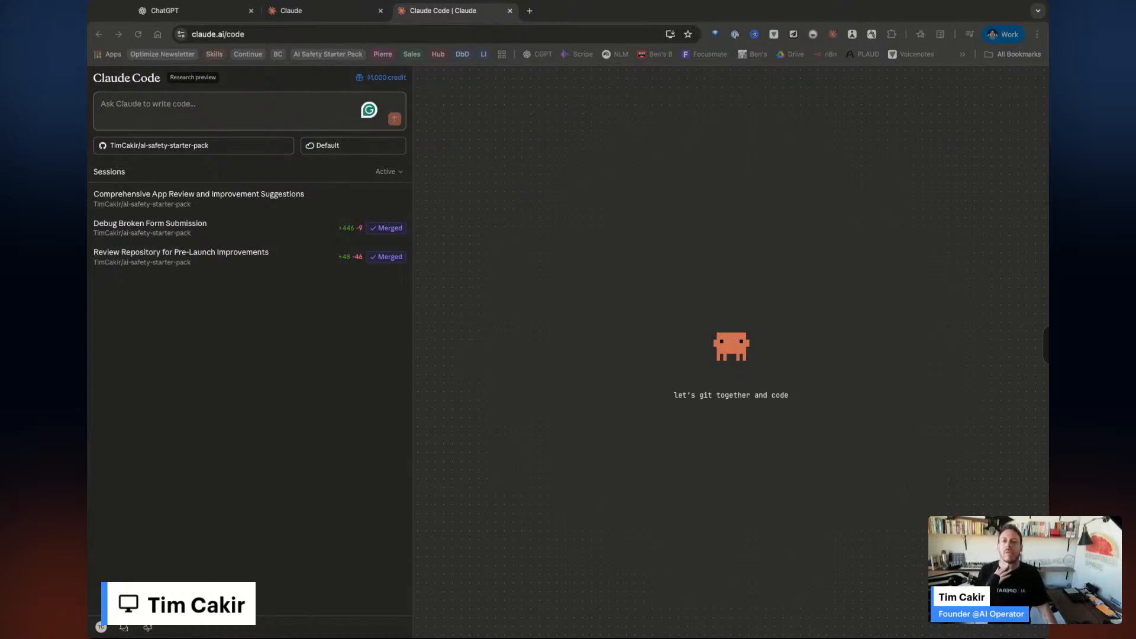
Back on Claude's new-chat tab, open Projects listing Skills, Workshop Research, PEC training and n8n expert.
{"action": "left_click", "coordinate": [331, 11]}
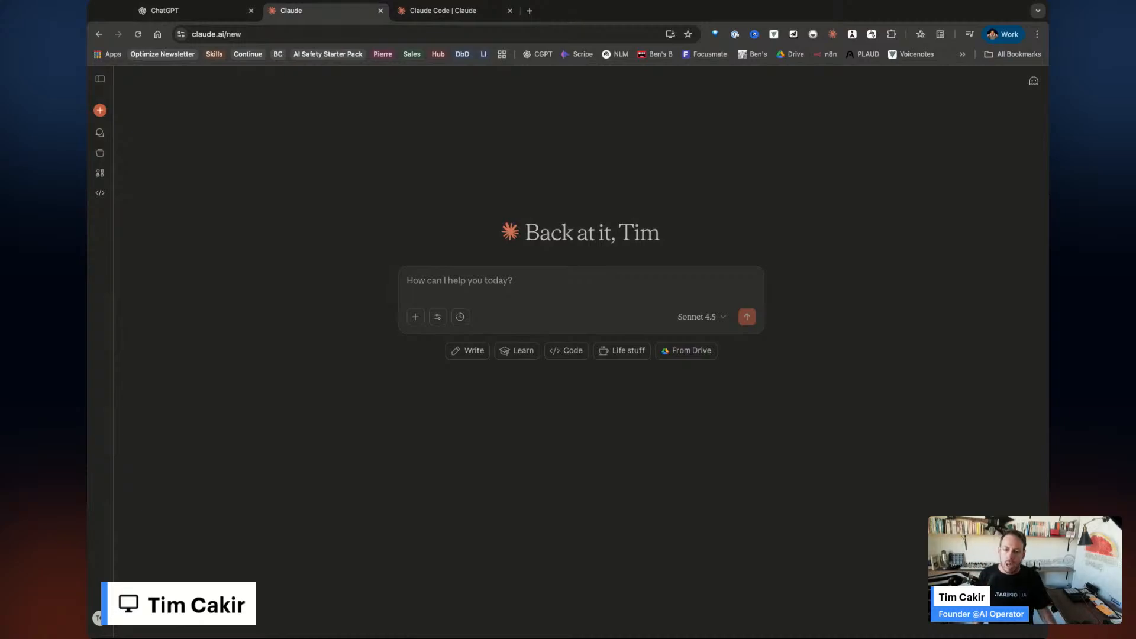
{"action": "left_click", "coordinate": [100, 78]}
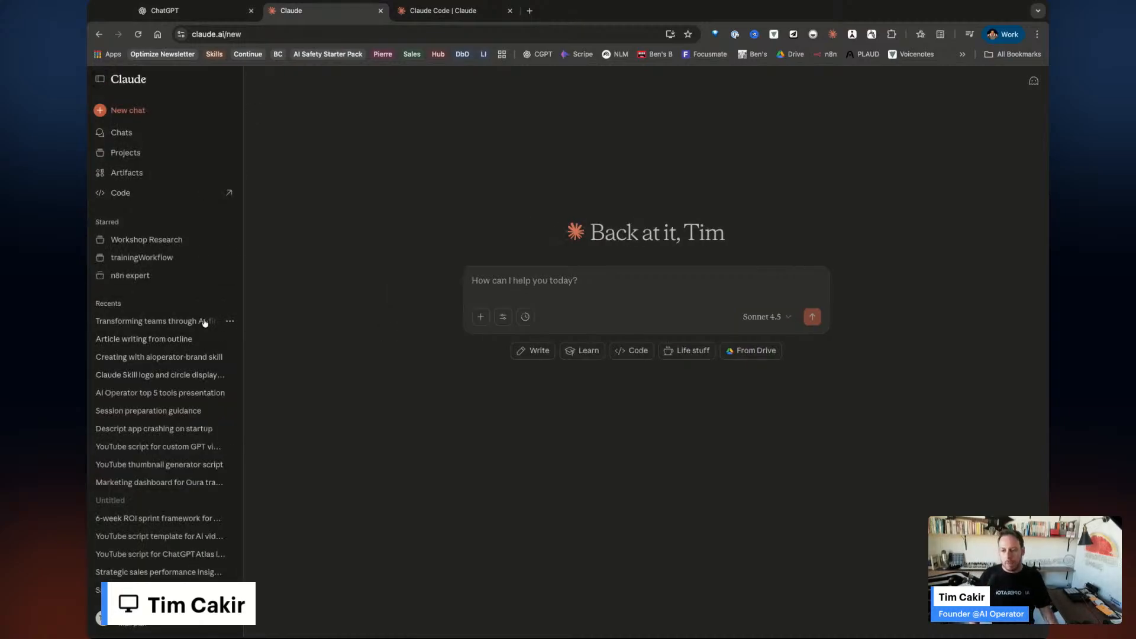
{"action": "scroll", "coordinate": [172, 445], "scroll_direction": "down", "scroll_amount": 1}
{"action": "scroll", "coordinate": [171, 471], "scroll_direction": "up", "scroll_amount": 1}
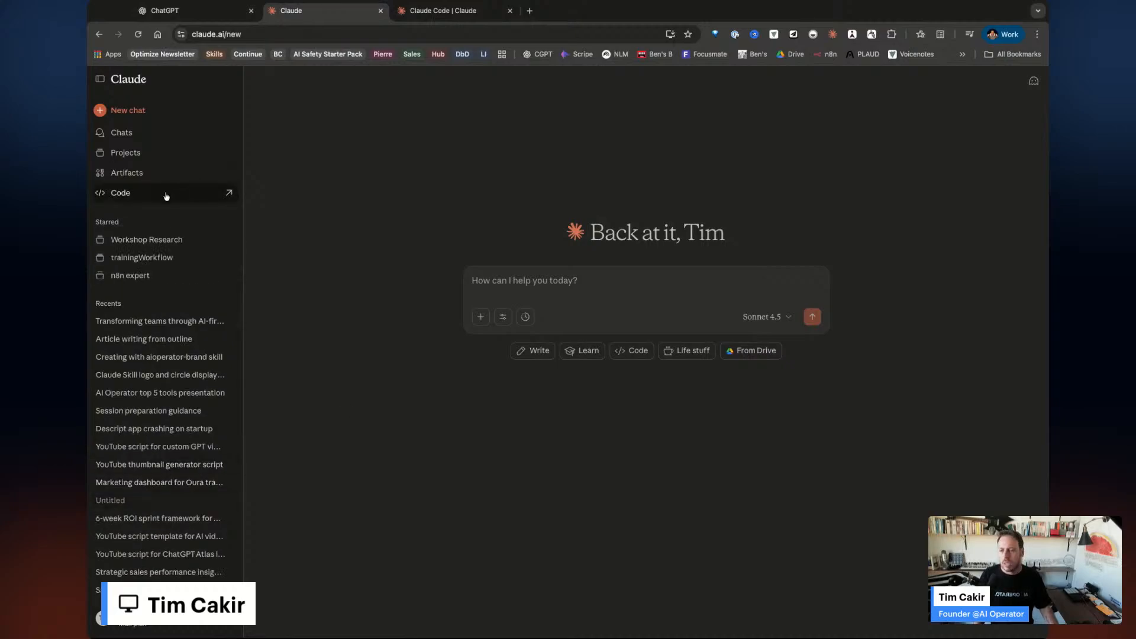
{"action": "left_click", "coordinate": [138, 154]}
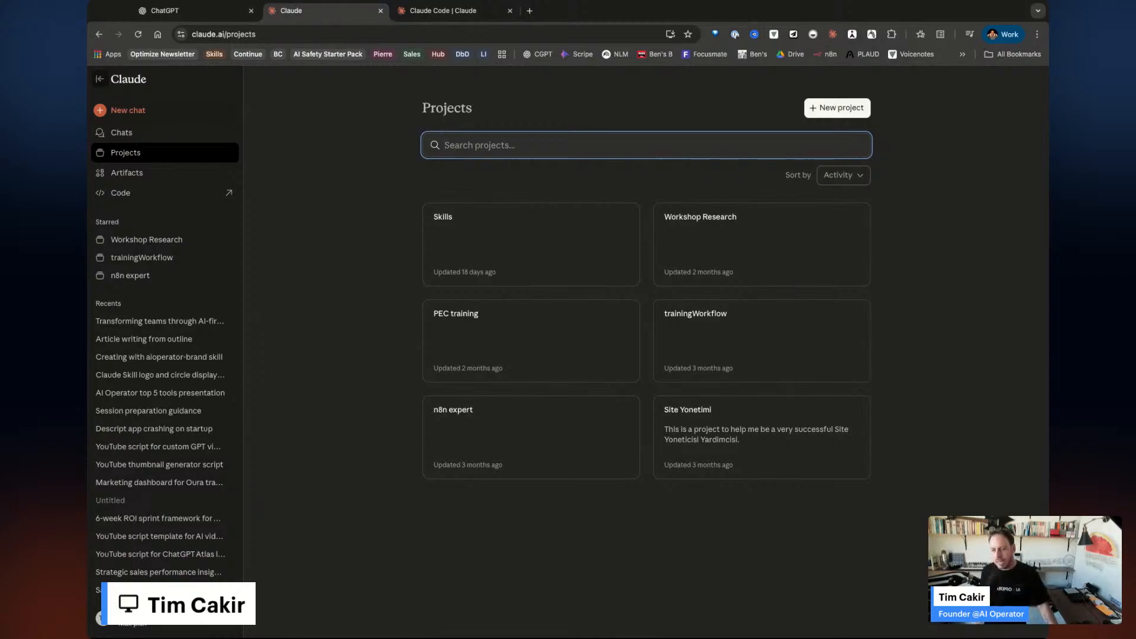
Open Claude's Artifacts gallery from the sidebar.
{"action": "left_click", "coordinate": [102, 79]}
{"action": "left_click", "coordinate": [105, 80]}
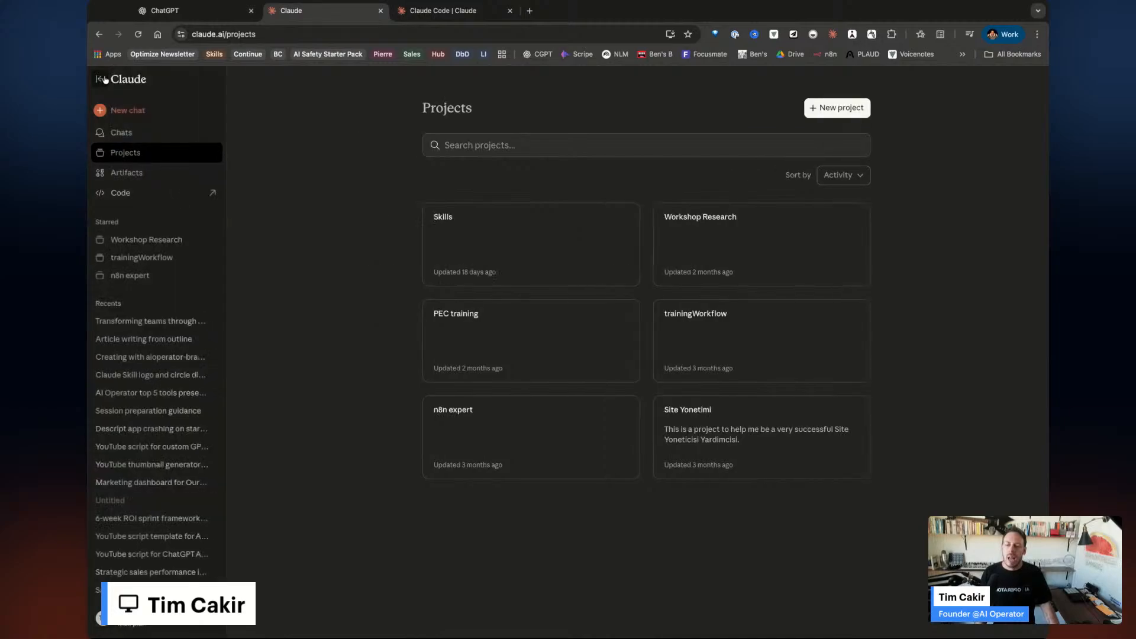
{"action": "left_click", "coordinate": [141, 179]}
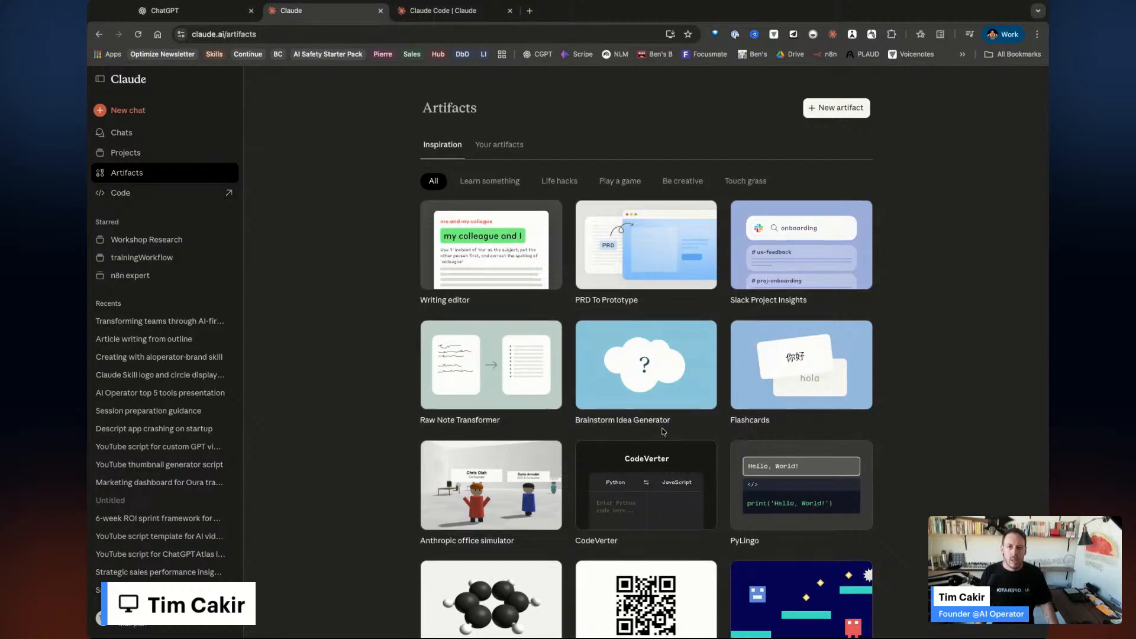
Browse the Inspiration examples, then open 'AI Journey Survey - Session 8' from Your artifacts.
{"action": "scroll", "coordinate": [663, 431], "scroll_direction": "down", "scroll_amount": 15}
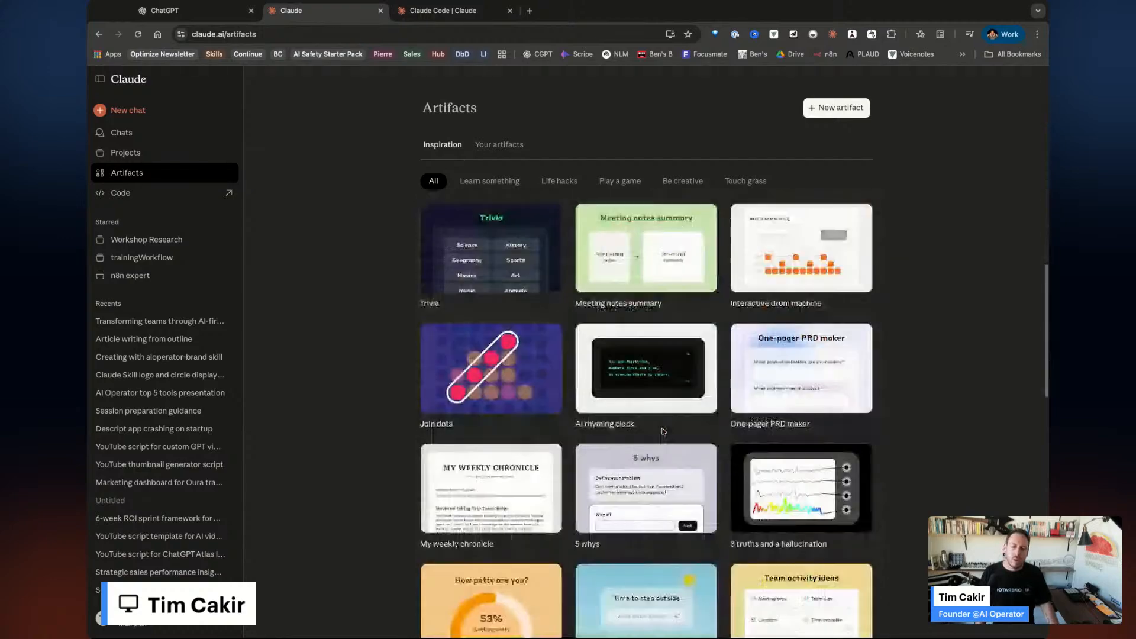
{"action": "scroll", "coordinate": [664, 431], "scroll_direction": "down", "scroll_amount": 12}
{"action": "scroll", "coordinate": [756, 442], "scroll_direction": "up", "scroll_amount": 17}
{"action": "scroll", "coordinate": [756, 441], "scroll_direction": "up", "scroll_amount": 5}
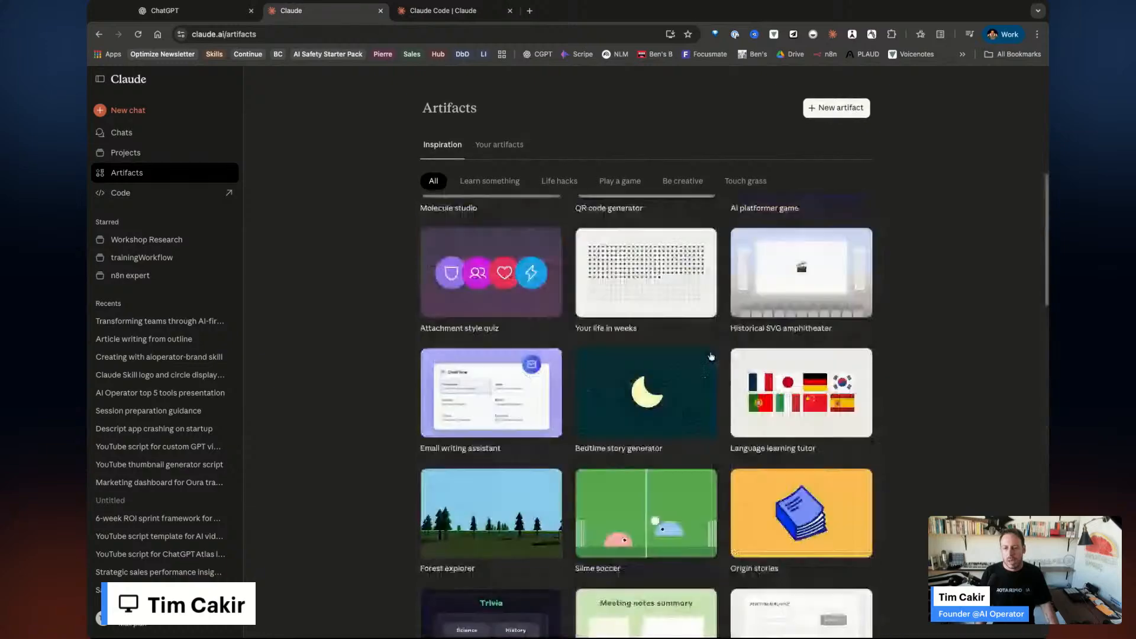
{"action": "left_click", "coordinate": [499, 145]}
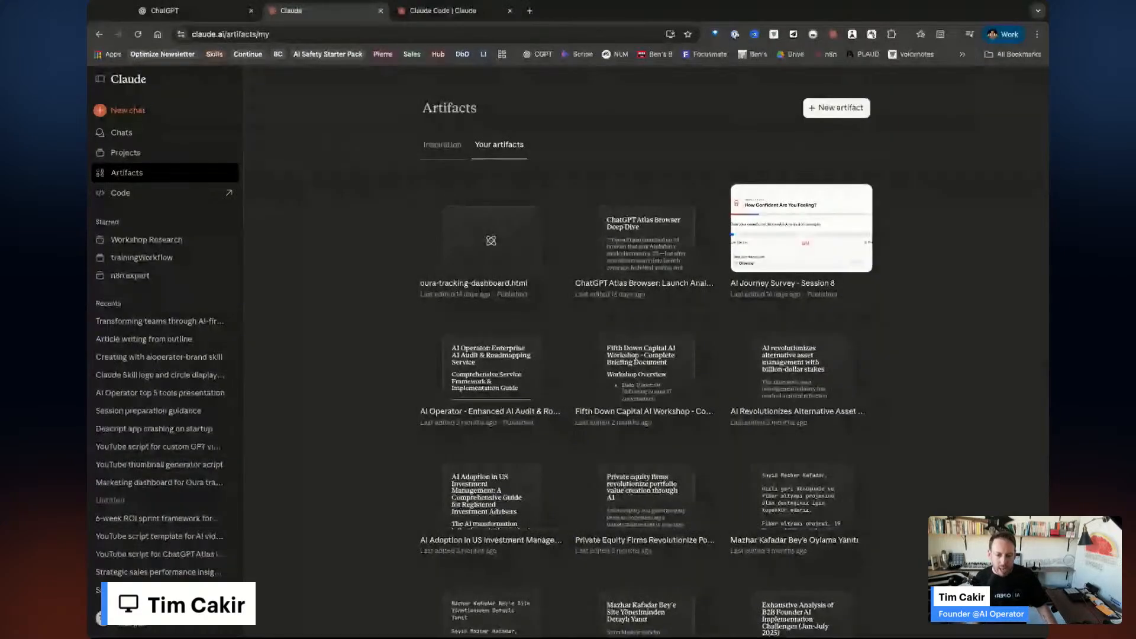
{"action": "left_click", "coordinate": [774, 278]}
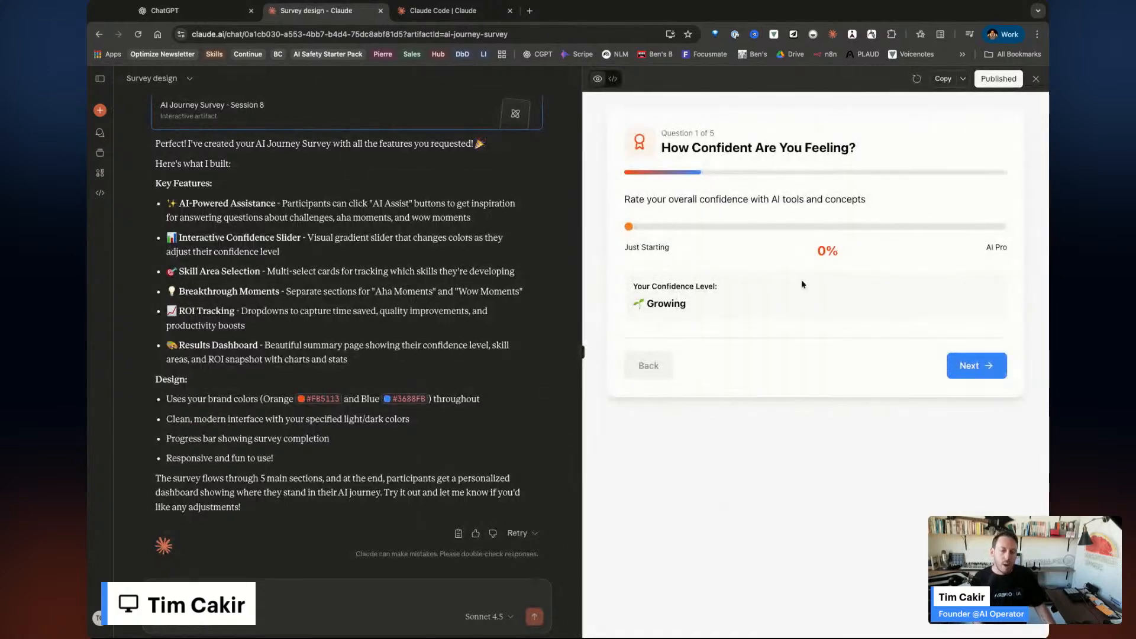
Show the survey's Artifact published details and copy its public link.
{"action": "scroll", "coordinate": [419, 319], "scroll_direction": "up", "scroll_amount": 15}
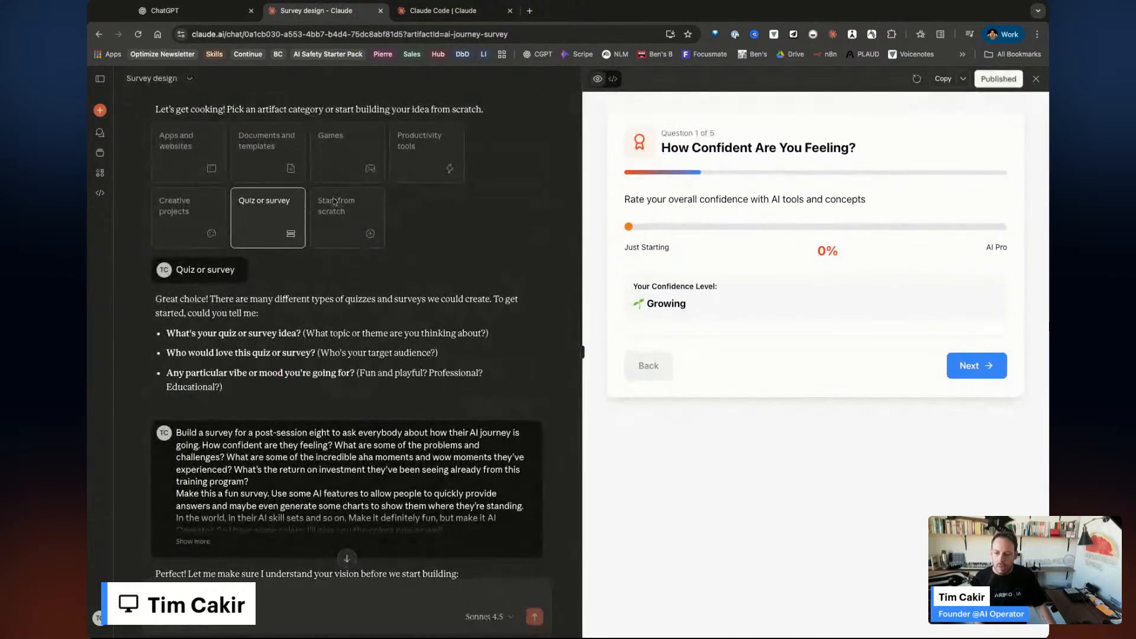
{"action": "scroll", "coordinate": [278, 337], "scroll_direction": "down", "scroll_amount": 1}
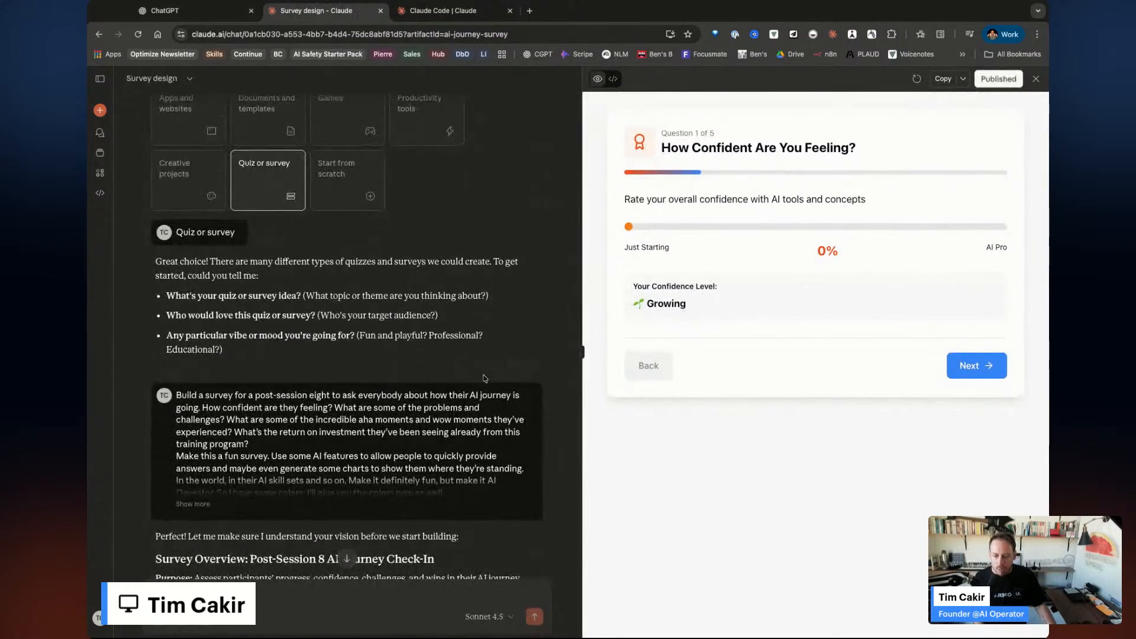
{"action": "scroll", "coordinate": [433, 416], "scroll_direction": "down", "scroll_amount": 3}
{"action": "scroll", "coordinate": [433, 416], "scroll_direction": "down", "scroll_amount": 2}
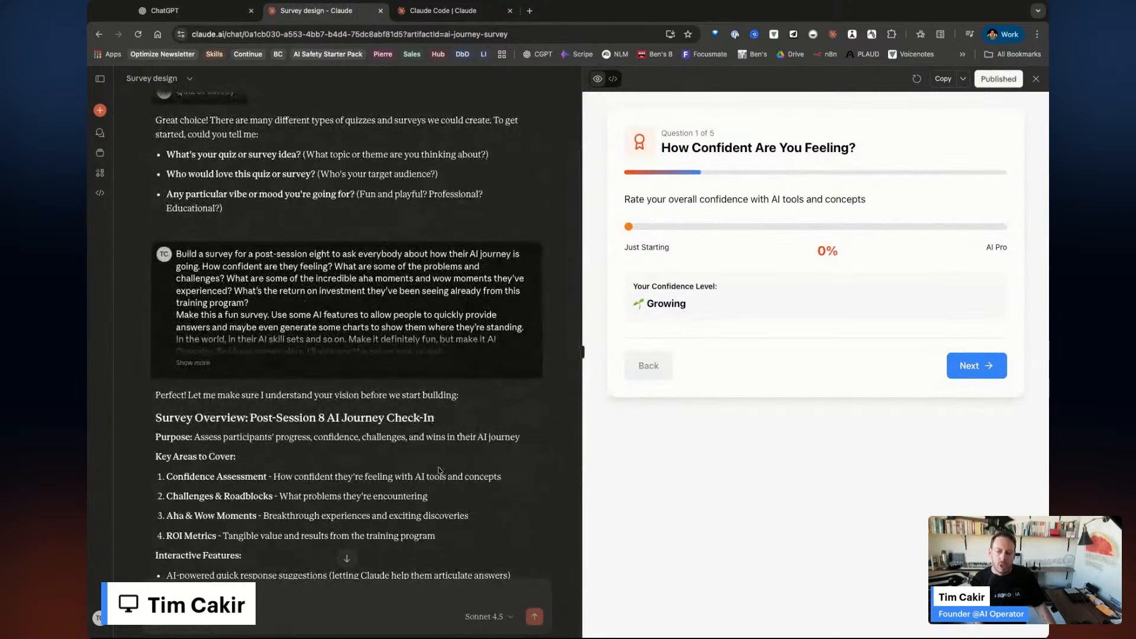
{"action": "scroll", "coordinate": [439, 470], "scroll_direction": "down", "scroll_amount": 10}
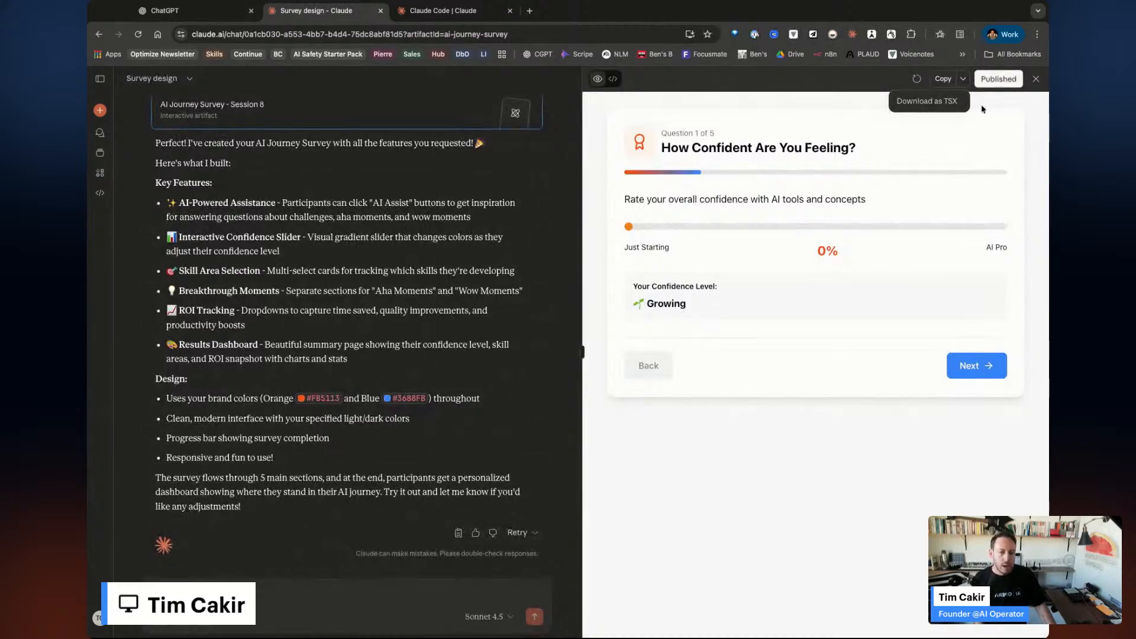
{"action": "left_click", "coordinate": [995, 79]}
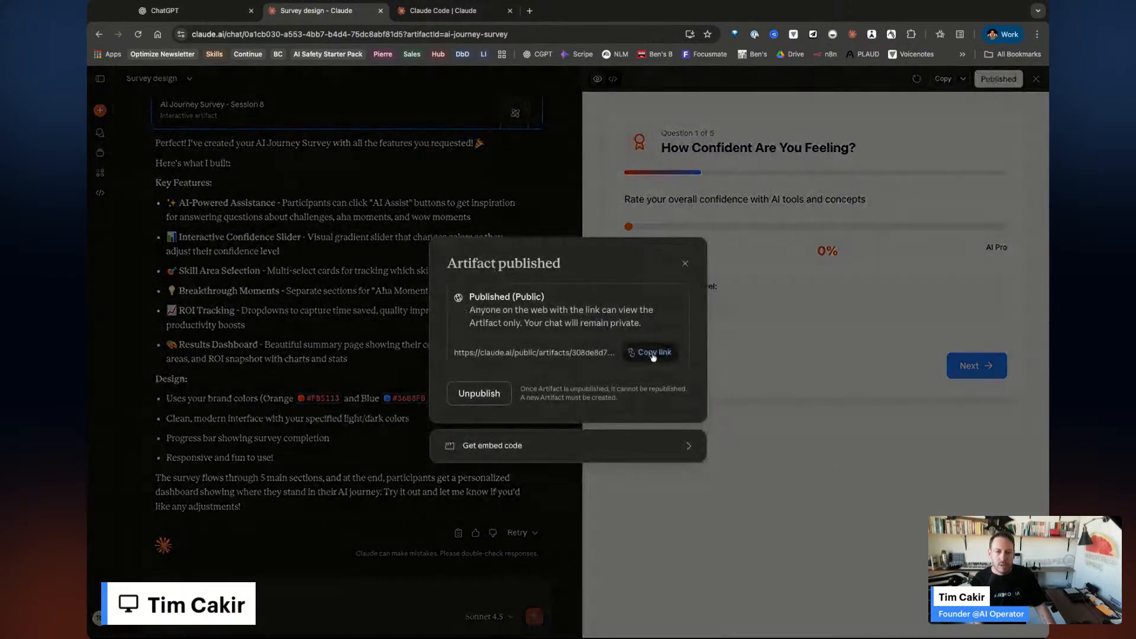
{"action": "left_click", "coordinate": [654, 354]}
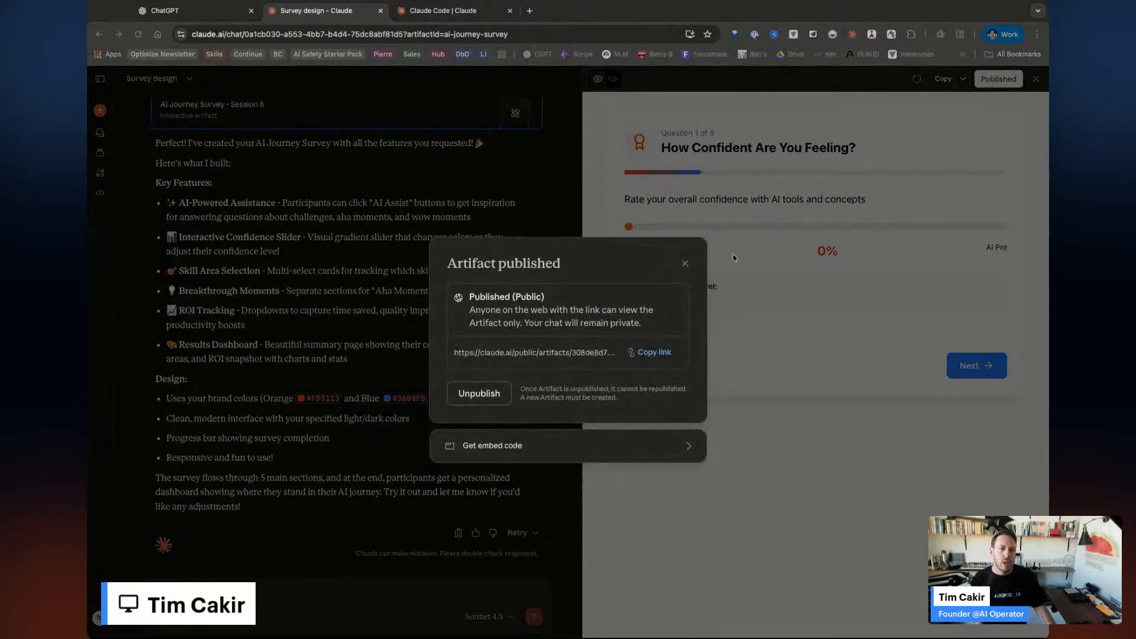
Widen the survey preview, set confidence to 77%, and pick Prompt Engineering and Creative Applications.
{"action": "left_click", "coordinate": [684, 265]}
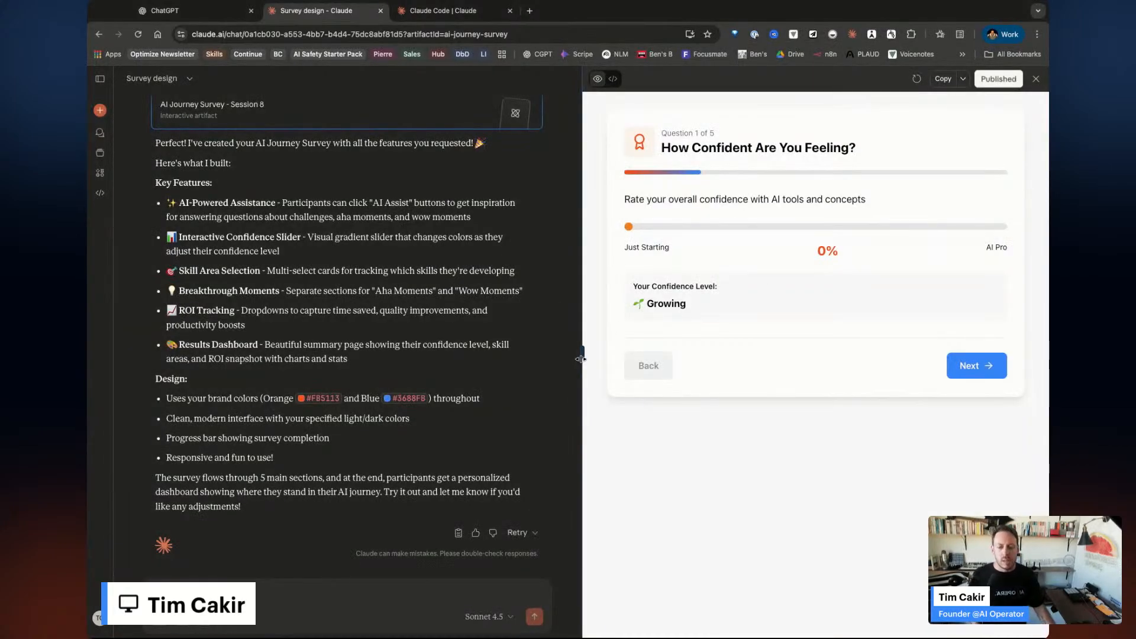
{"action": "left_click_drag", "start_coordinate": [581, 359], "coordinate": [343, 354]}
{"action": "left_click_drag", "start_coordinate": [514, 233], "coordinate": [799, 227]}
{"action": "left_click", "coordinate": [858, 370]}
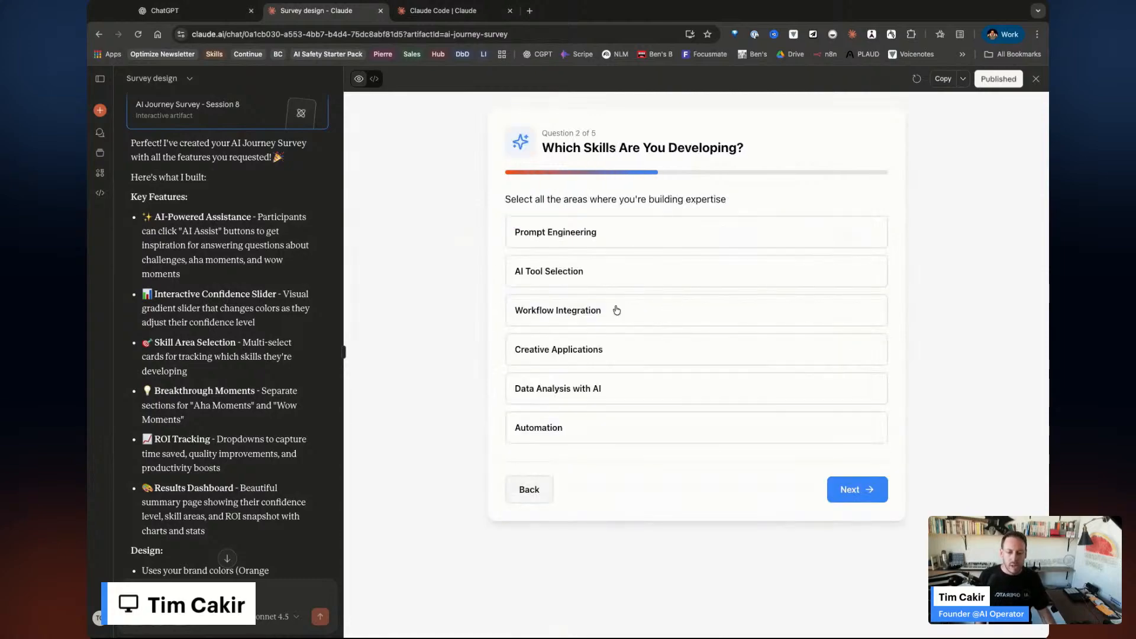
{"action": "left_click", "coordinate": [599, 241]}
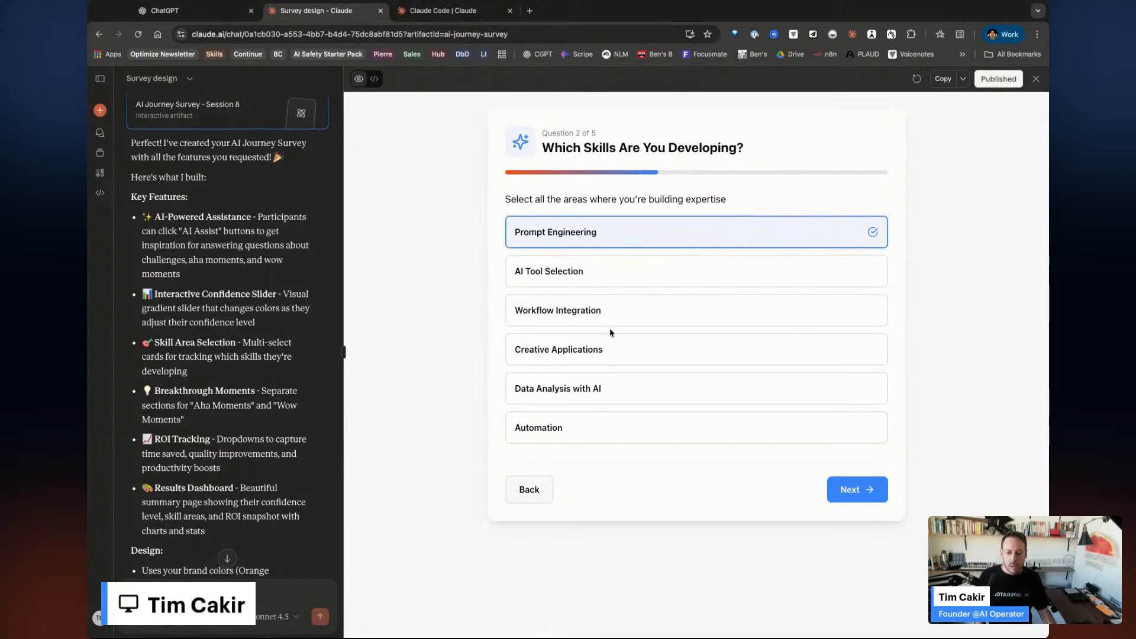
{"action": "left_click", "coordinate": [611, 342]}
{"action": "left_click", "coordinate": [863, 496]}
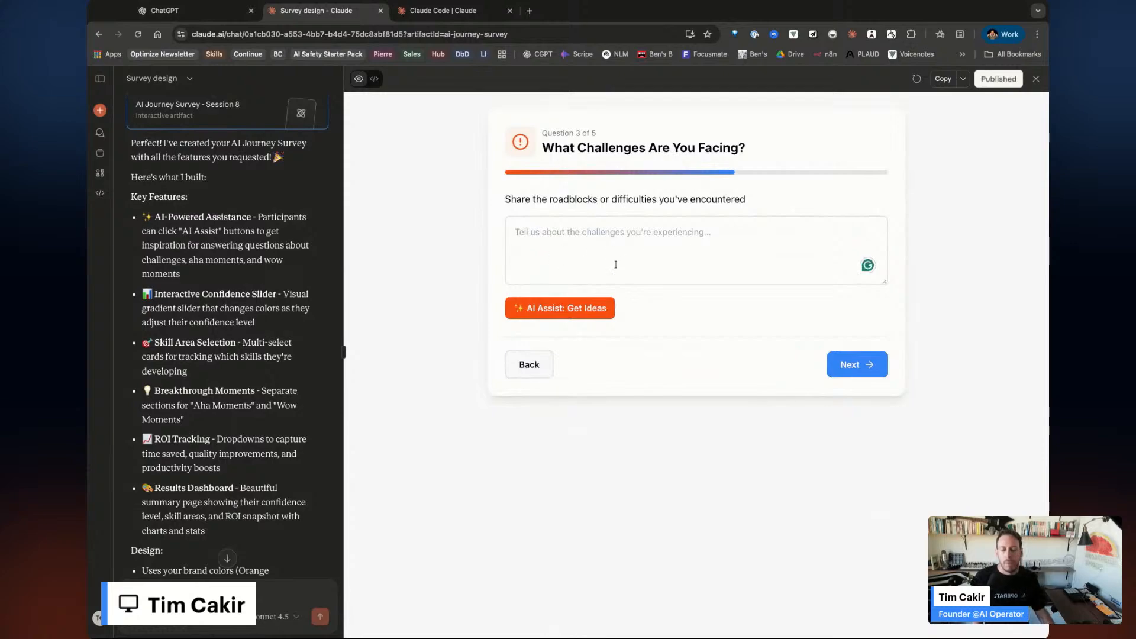
Fill challenges with AI Assist, breakthrough 'Custom Instructions' and wow moment 'GPT 5 pro'.
{"action": "left_click", "coordinate": [565, 312]}
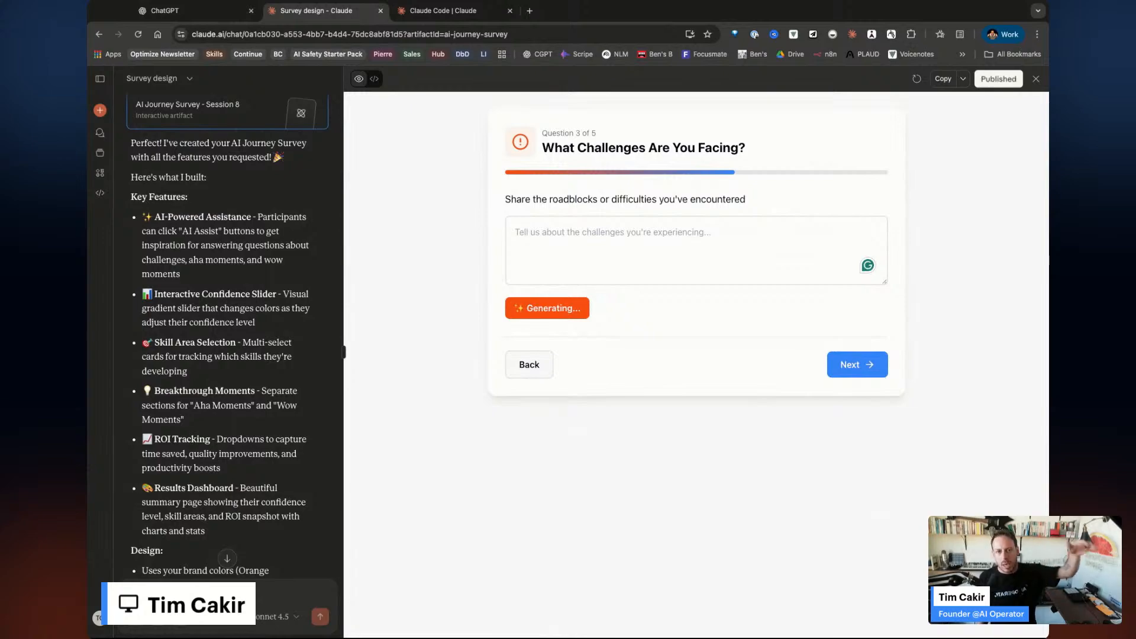
{"action": "scroll", "coordinate": [701, 214], "scroll_direction": "down", "scroll_amount": 1}
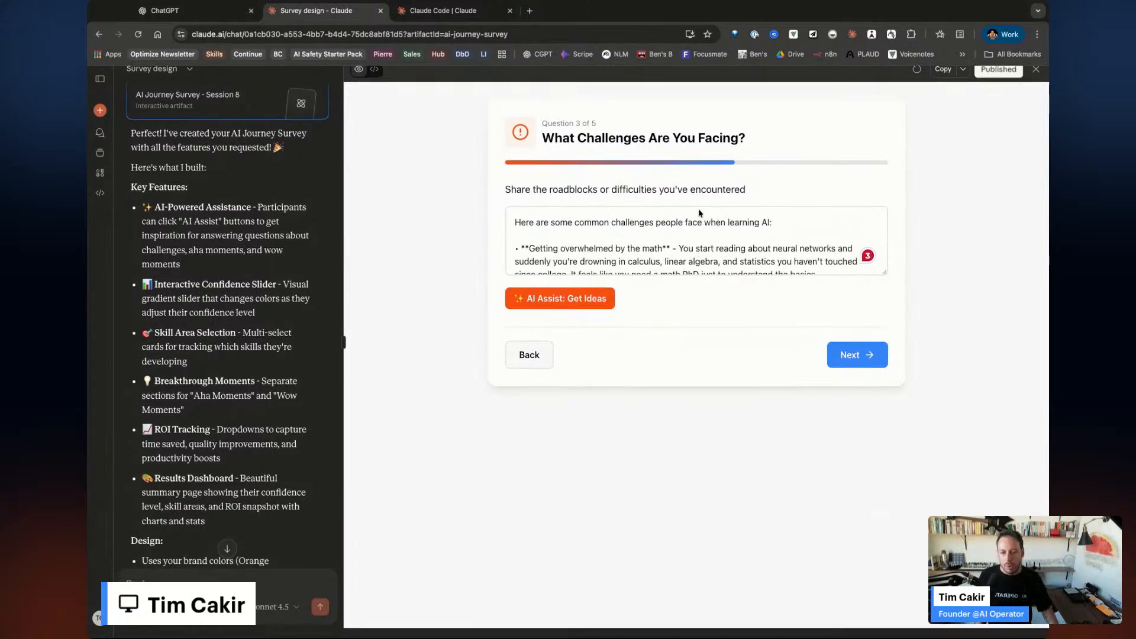
{"action": "left_click", "coordinate": [860, 364]}
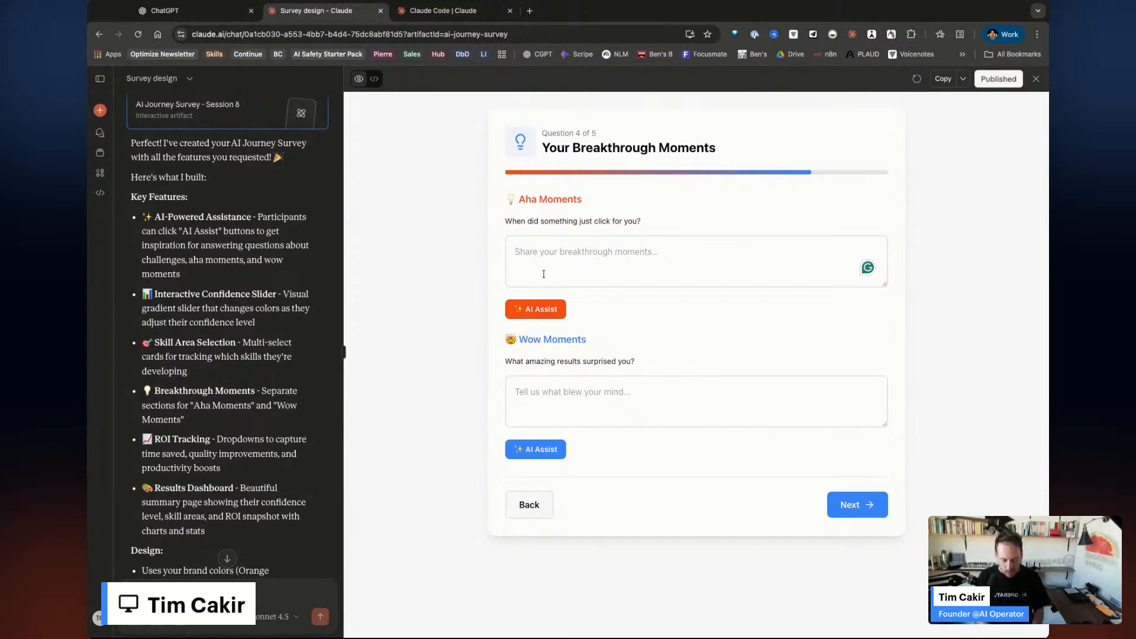
{"action": "type", "text": "Custo"}
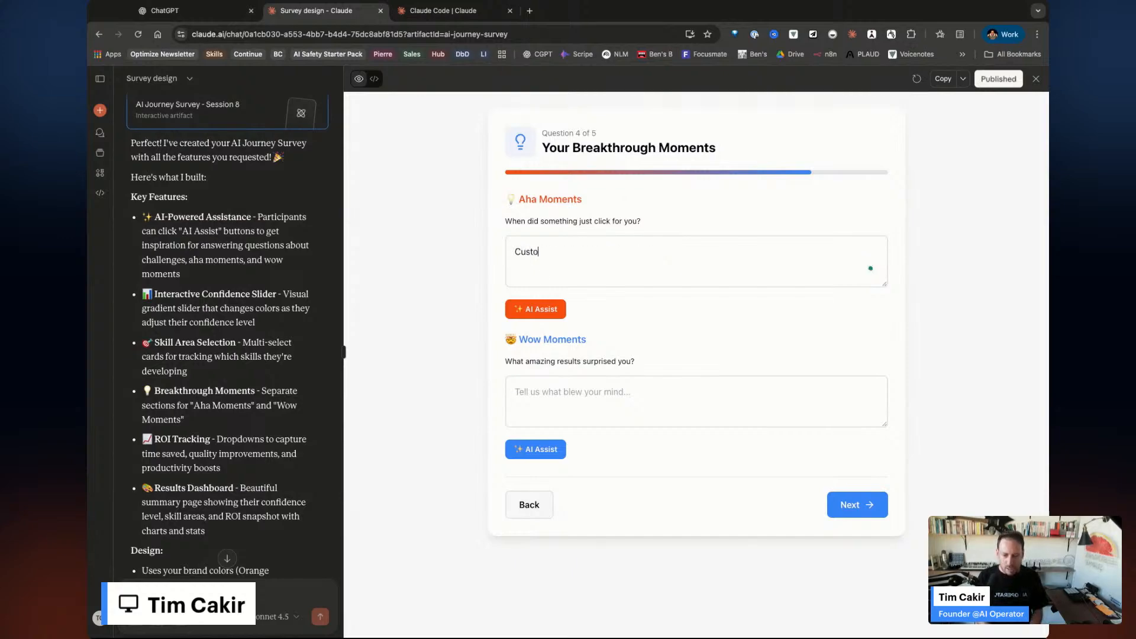
{"action": "type", "text": "m Instructions"}
{"action": "left_click", "coordinate": [515, 392]}
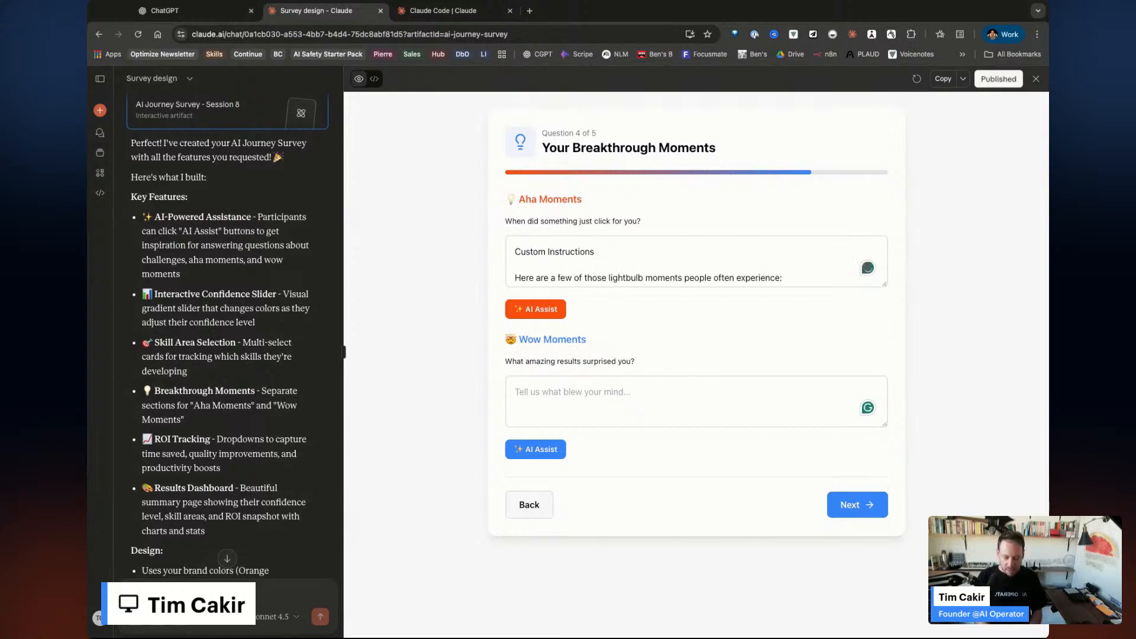
{"action": "type", "text": "GPT 5 pro"}
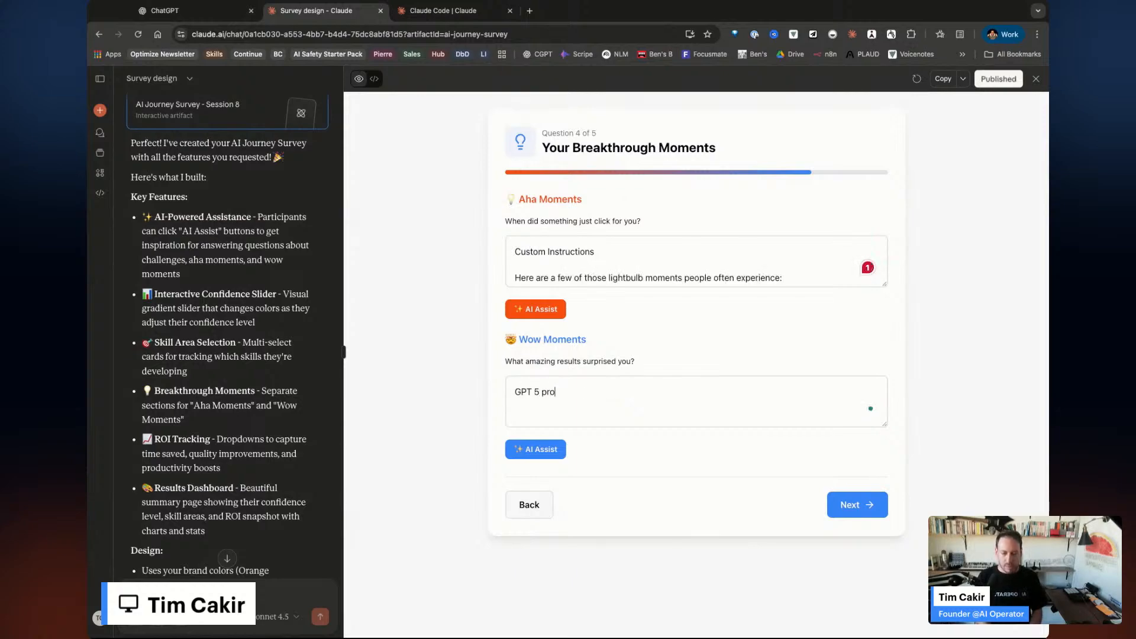
{"action": "left_click", "coordinate": [871, 505]}
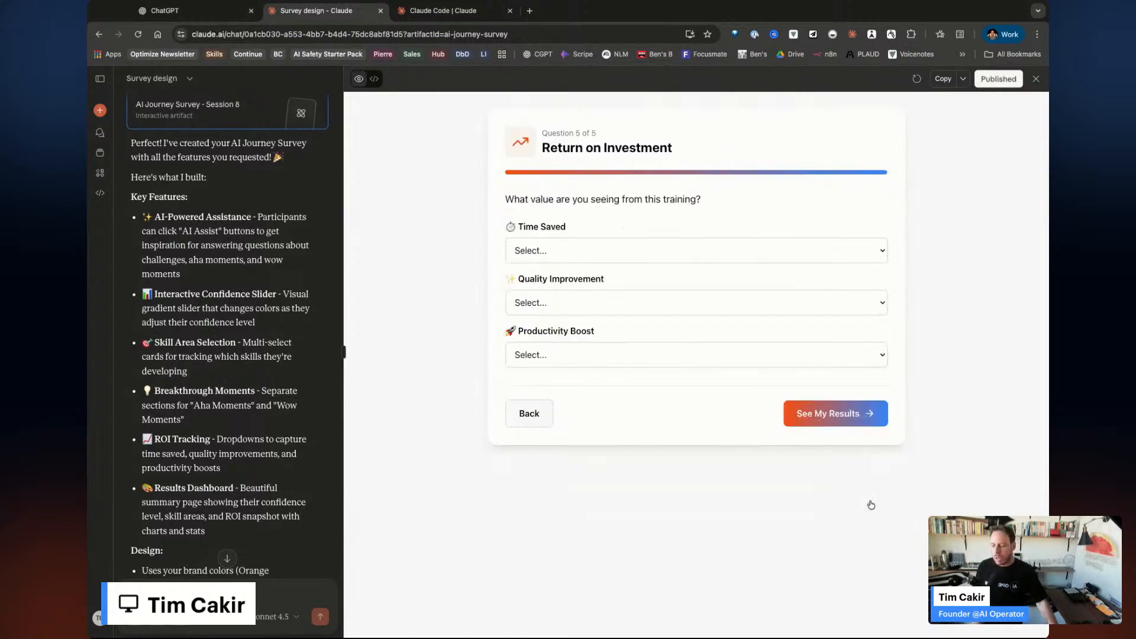
Answer ROI with 2-5 hours weekly, Moderate improvements, 10-25% more productive, and view results.
{"action": "left_click", "coordinate": [652, 251]}
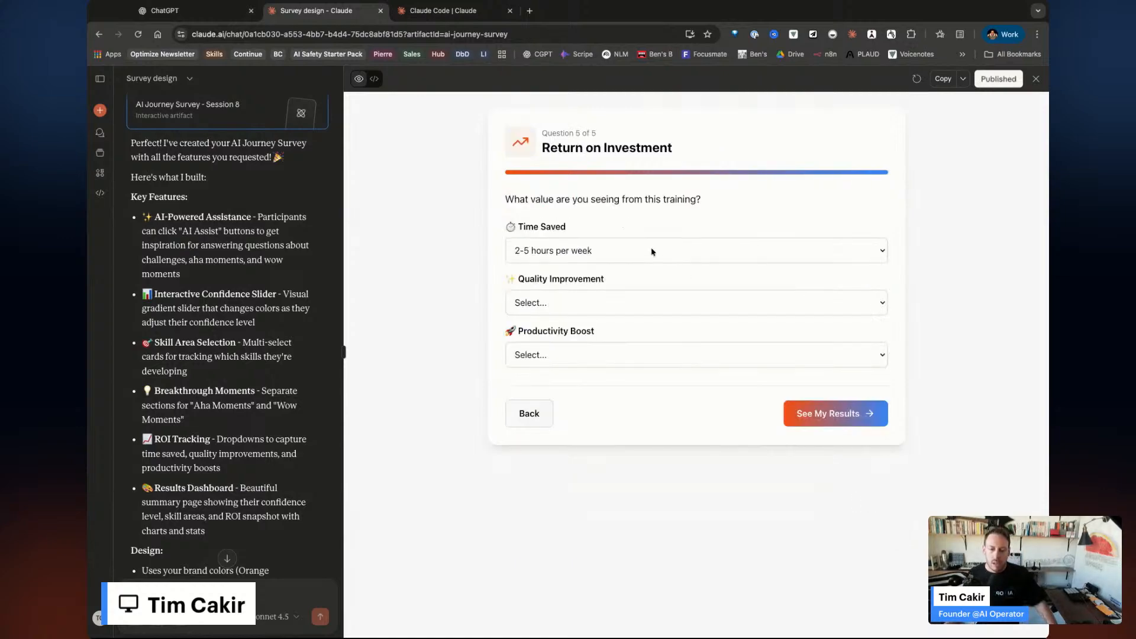
{"action": "left_click", "coordinate": [621, 299]}
{"action": "left_click", "coordinate": [608, 363]}
{"action": "left_click", "coordinate": [610, 367]}
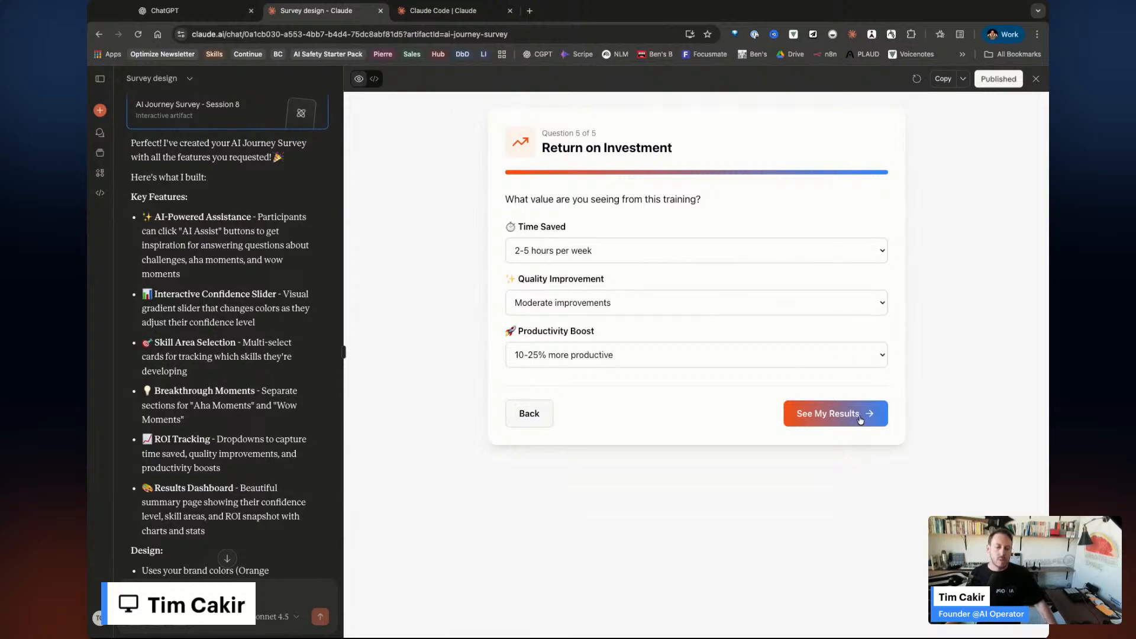
{"action": "left_click", "coordinate": [861, 417]}
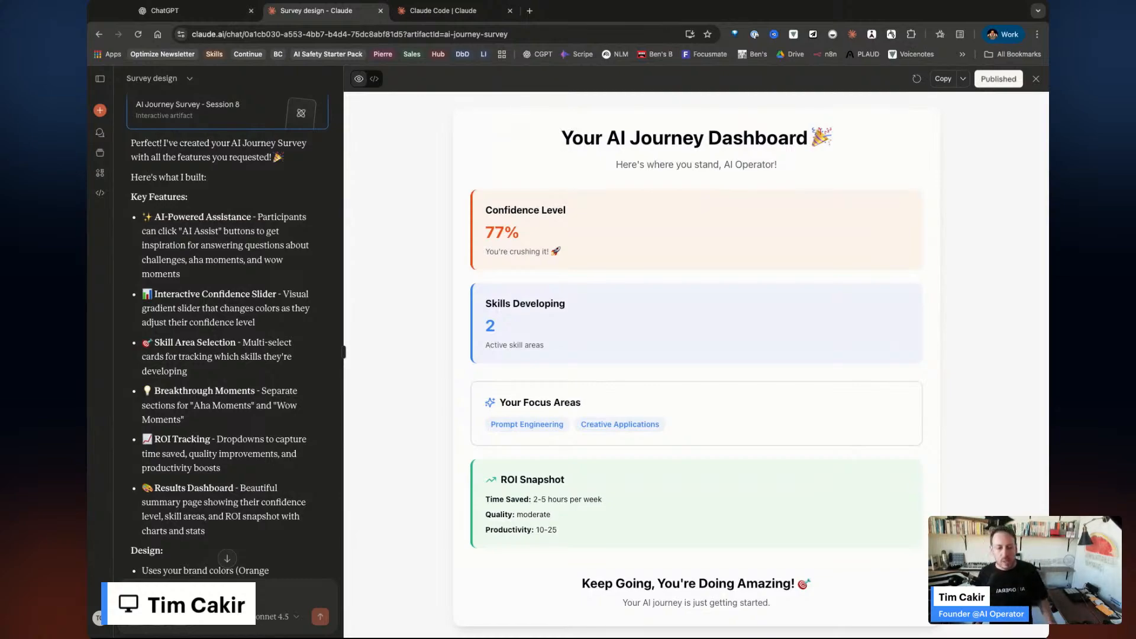
Scroll the survey chat, expand the sidebar of starred and recent chats, and start a new chat.
{"action": "scroll", "coordinate": [770, 348], "scroll_direction": "down", "scroll_amount": 1}
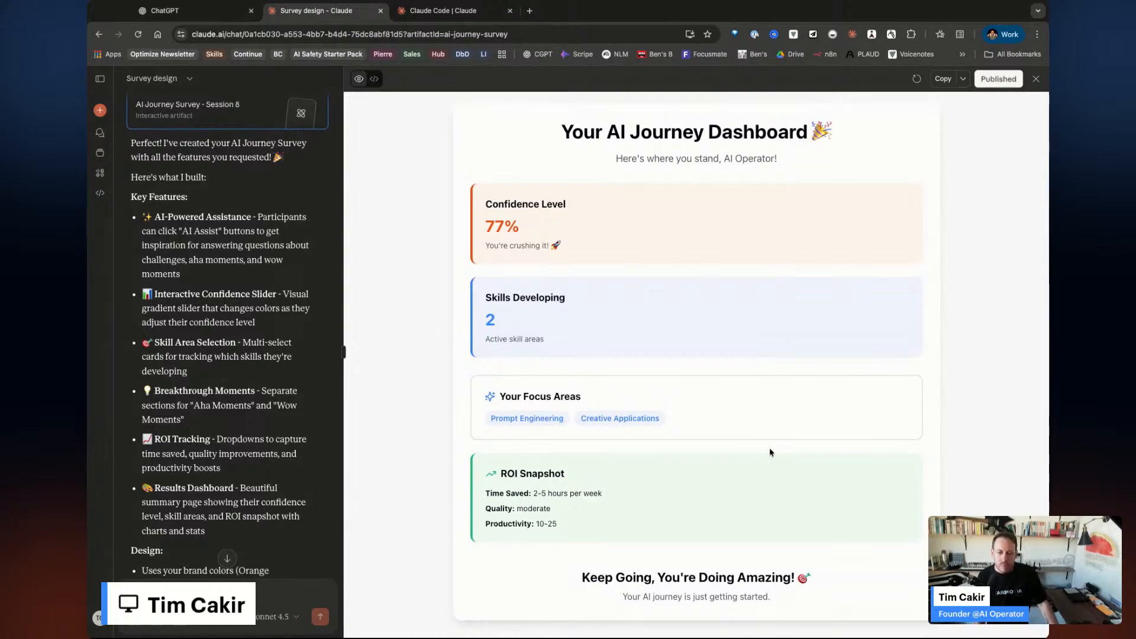
{"action": "scroll", "coordinate": [771, 452], "scroll_direction": "up", "scroll_amount": 1}
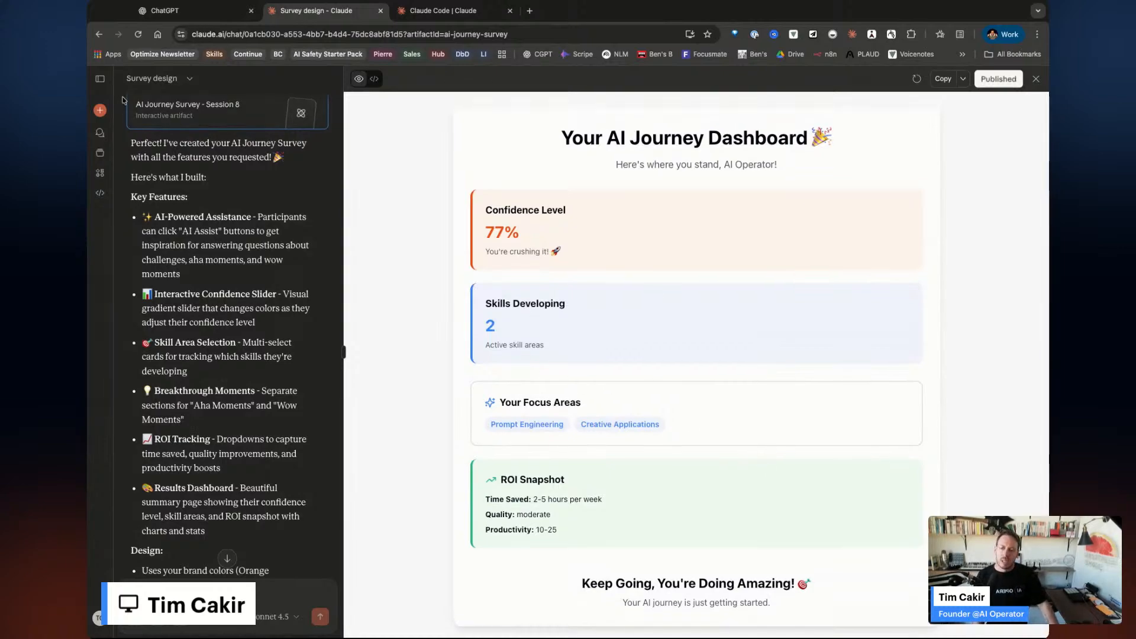
{"action": "scroll", "coordinate": [169, 128], "scroll_direction": "up", "scroll_amount": 2}
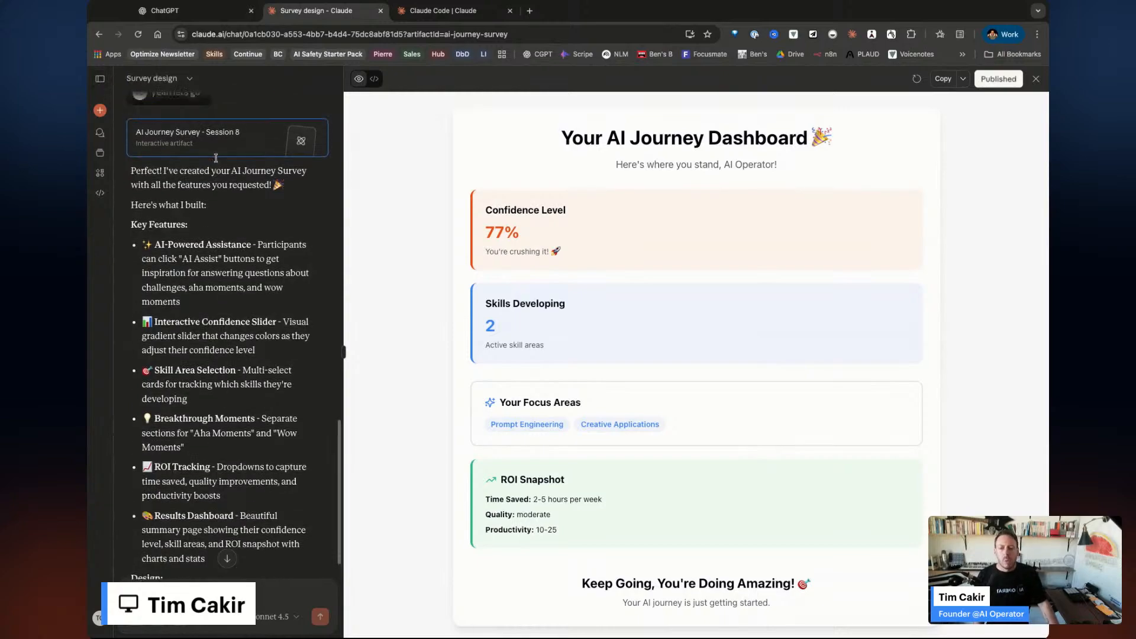
{"action": "mouse_move", "coordinate": [100, 112]}
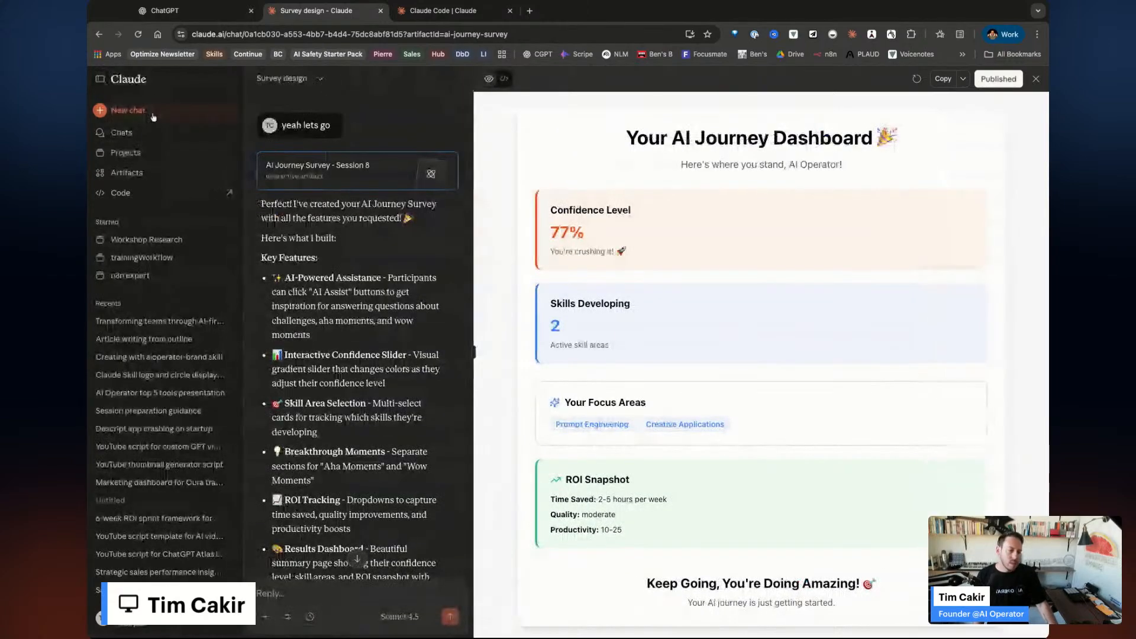
{"action": "left_click", "coordinate": [152, 113]}
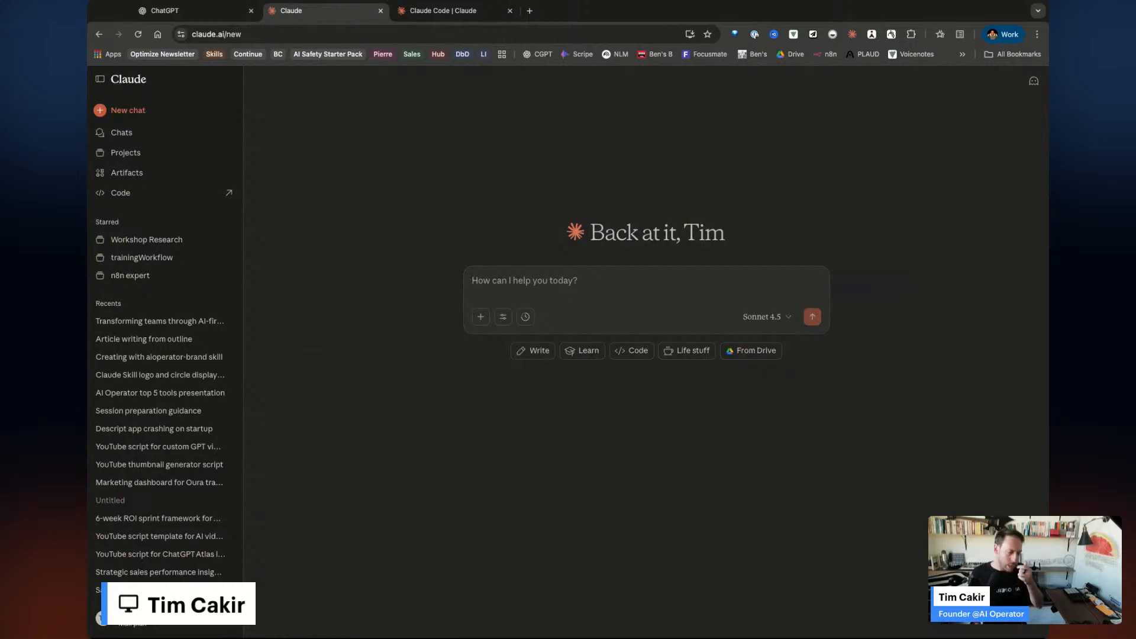
Show the search and tools options for the new Claude chat.
{"action": "left_click", "coordinate": [504, 317]}
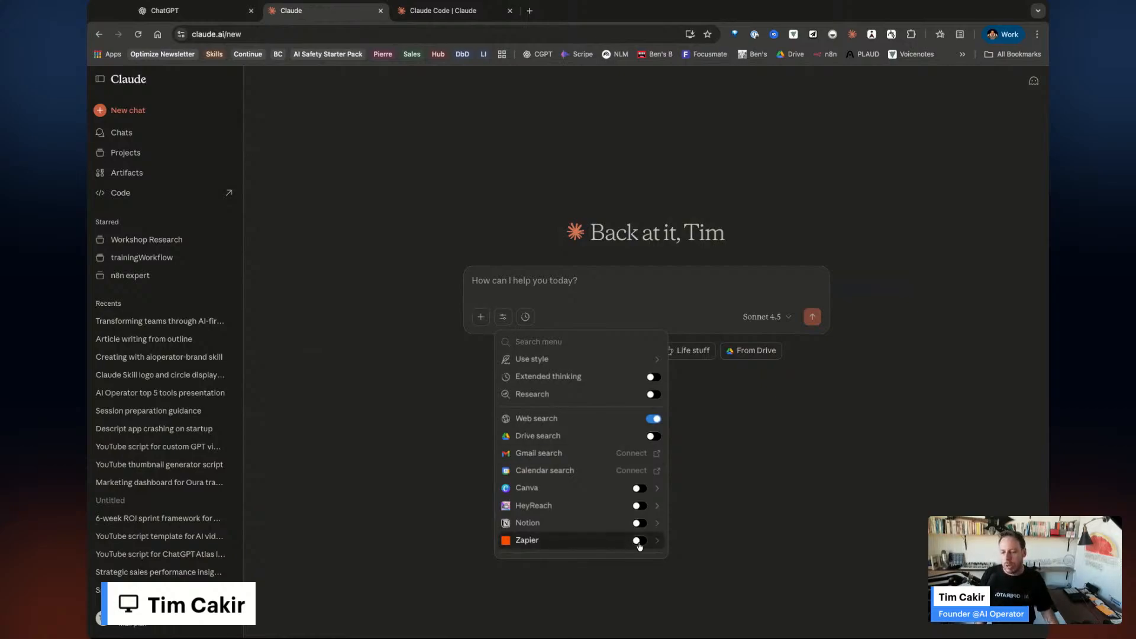
Turn Research on and Web search off for the new Claude chat, then close the menu.
{"action": "scroll", "coordinate": [602, 521], "scroll_direction": "down", "scroll_amount": 1}
{"action": "scroll", "coordinate": [603, 520], "scroll_direction": "down", "scroll_amount": 1}
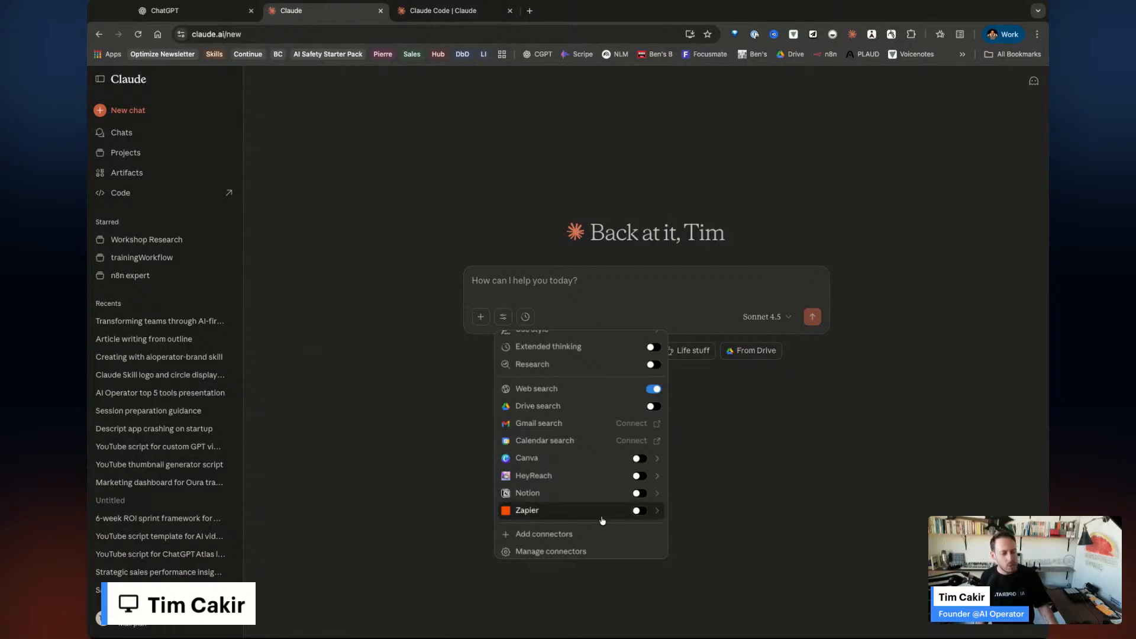
{"action": "scroll", "coordinate": [603, 521], "scroll_direction": "up", "scroll_amount": 3}
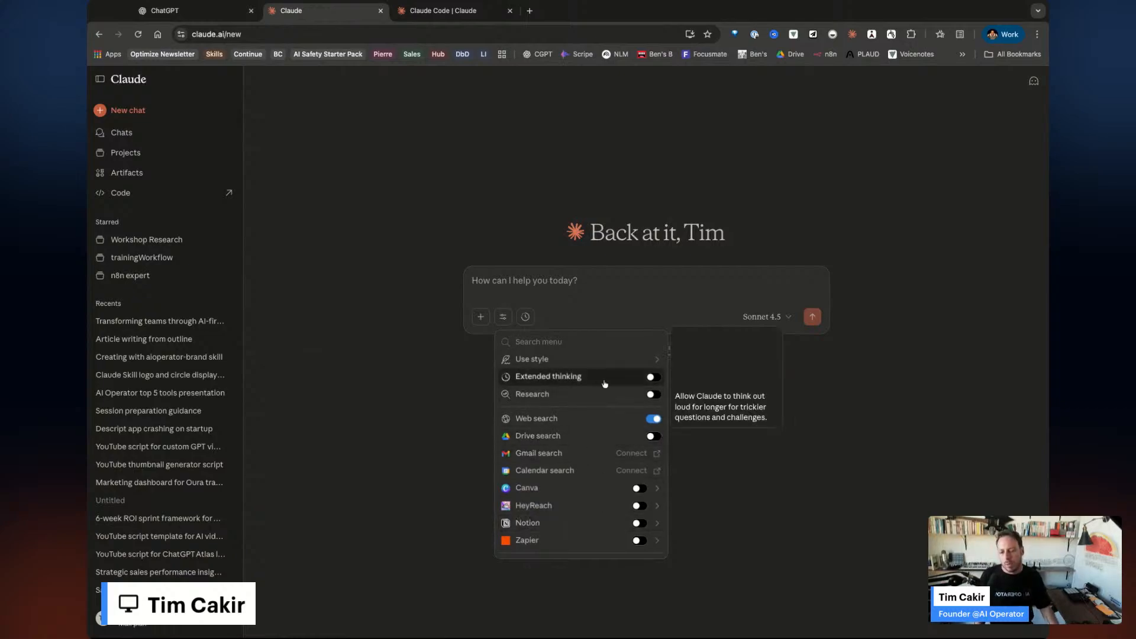
{"action": "left_click", "coordinate": [652, 395]}
{"action": "left_click", "coordinate": [655, 420]}
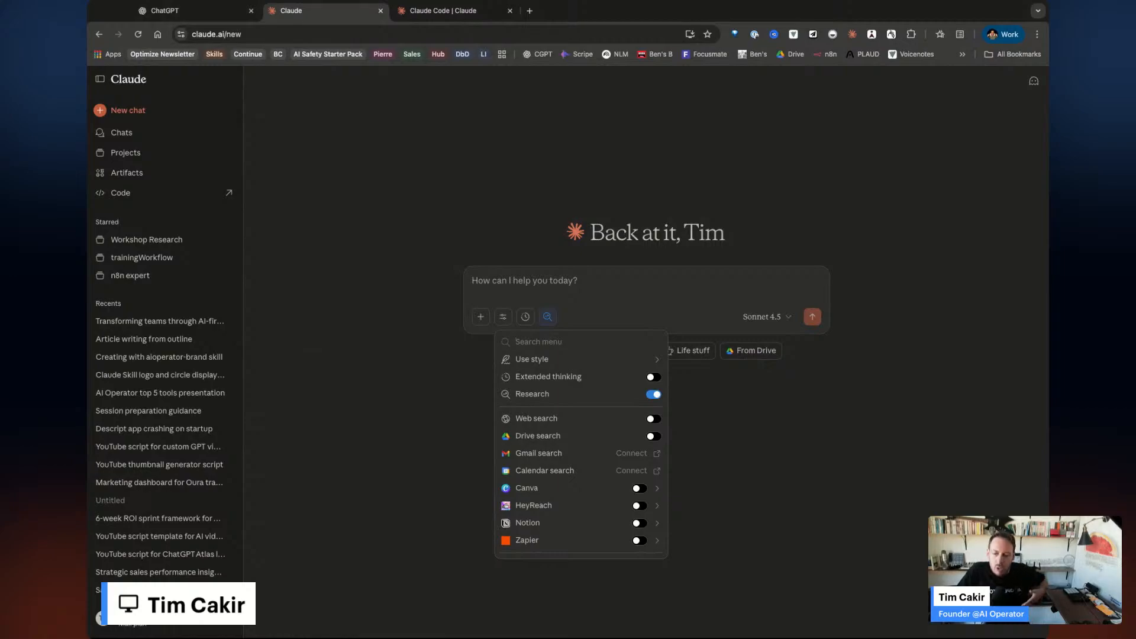
{"action": "key", "text": "Escape"}
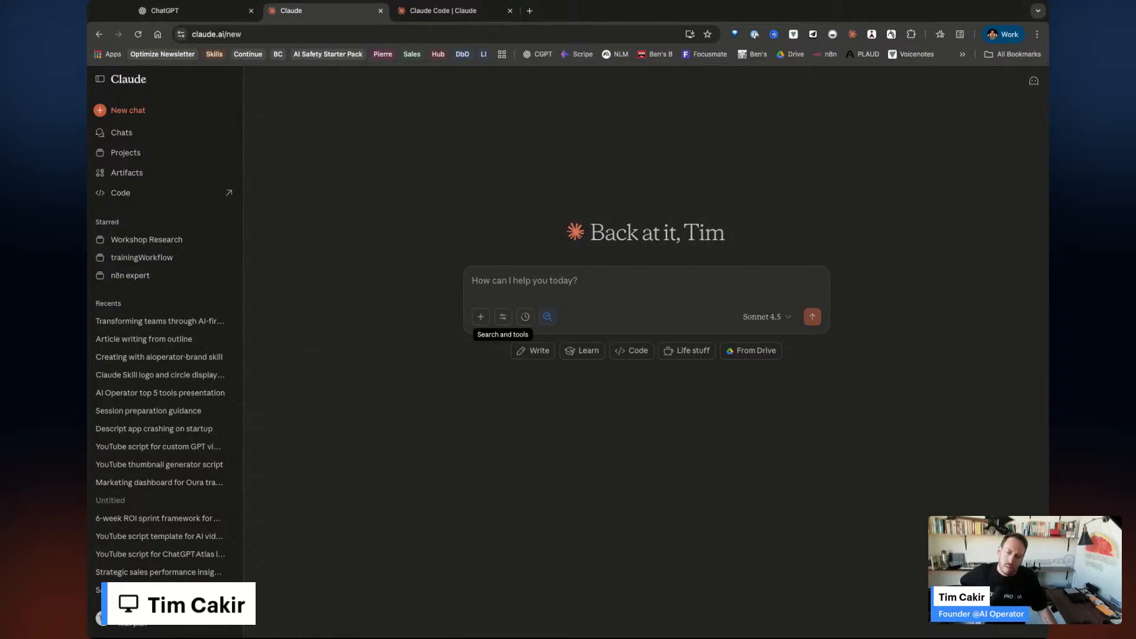
Cycle through the ChatGPT and Claude tabs, then load perplexity.ai in the Claude Code tab.
{"action": "left_click", "coordinate": [192, 12]}
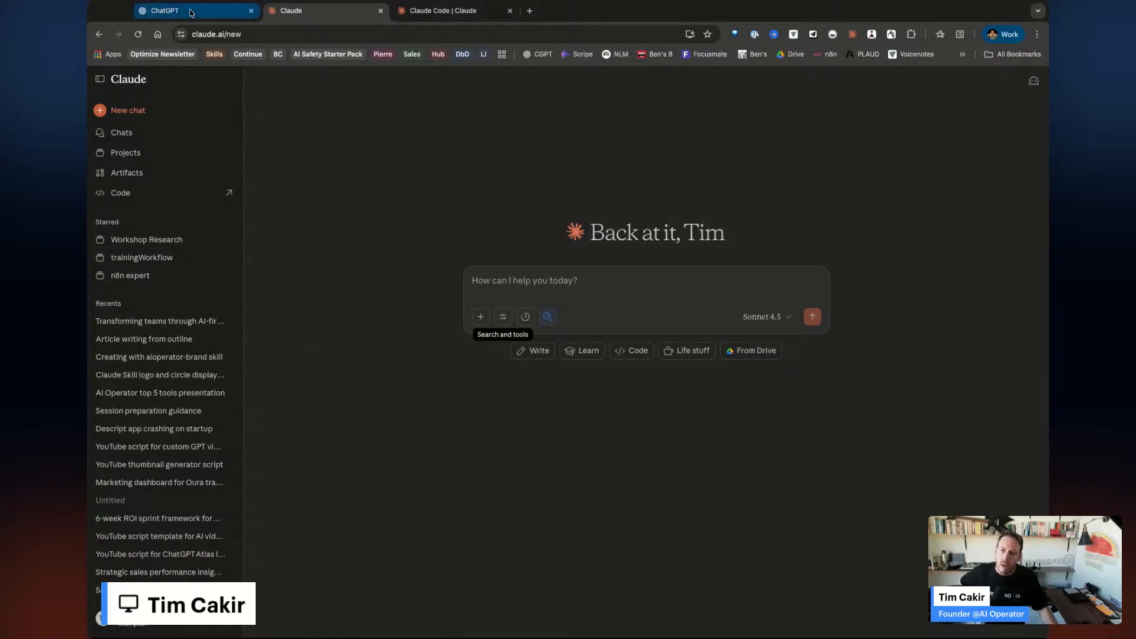
{"action": "left_click", "coordinate": [291, 11]}
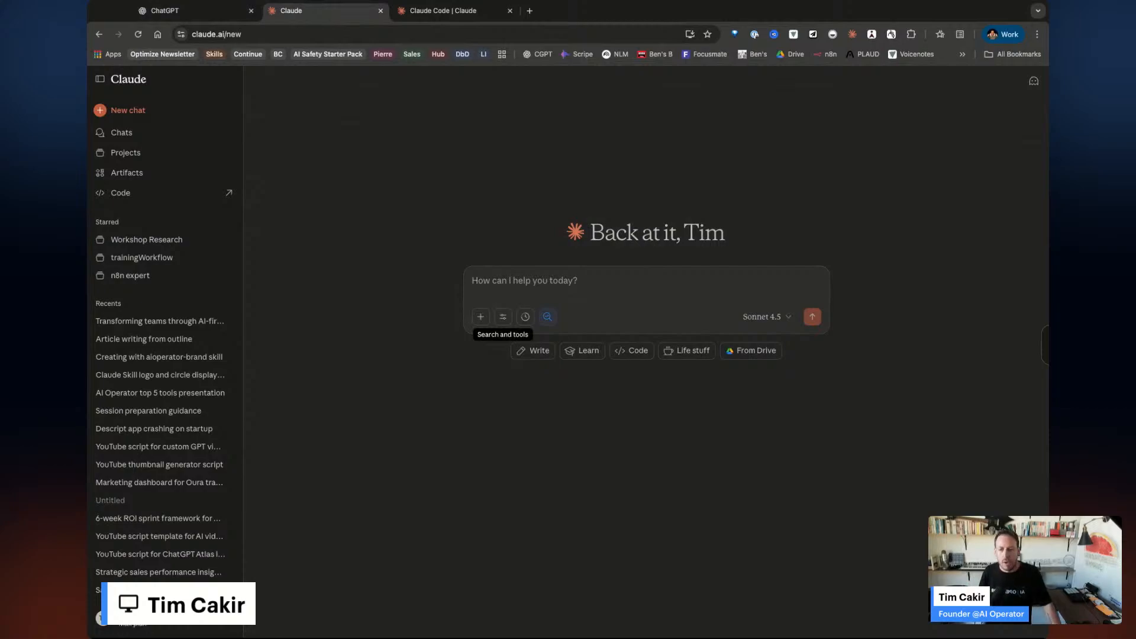
{"action": "left_click", "coordinate": [414, 10]}
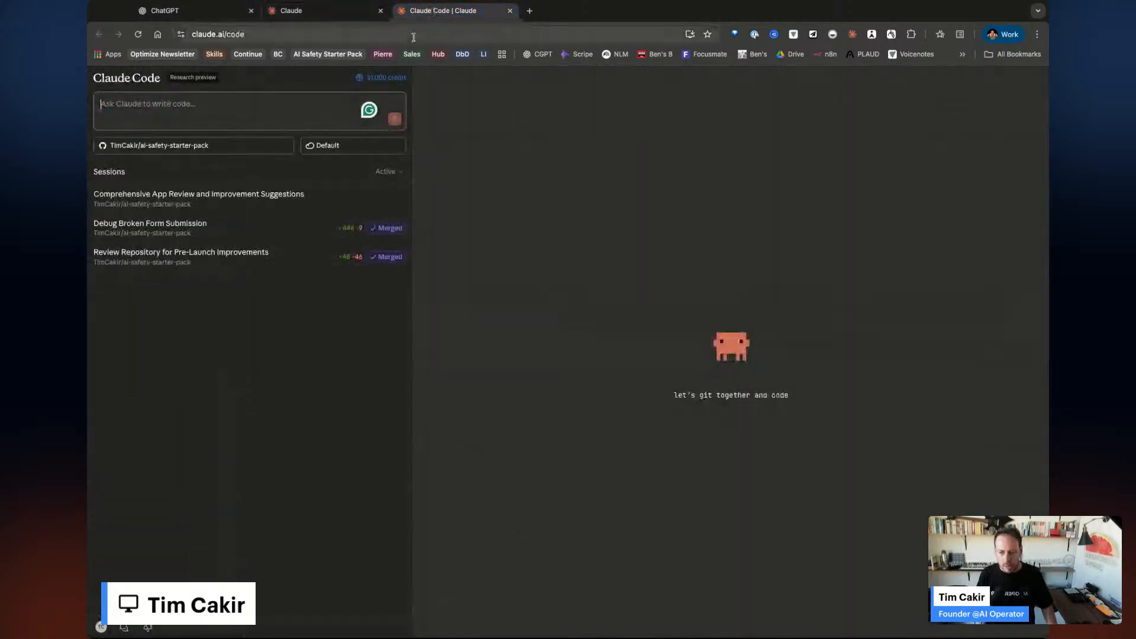
{"action": "left_click", "coordinate": [414, 37]}
{"action": "type", "text": "perplexity.ai"}
{"action": "key", "text": "Return"}
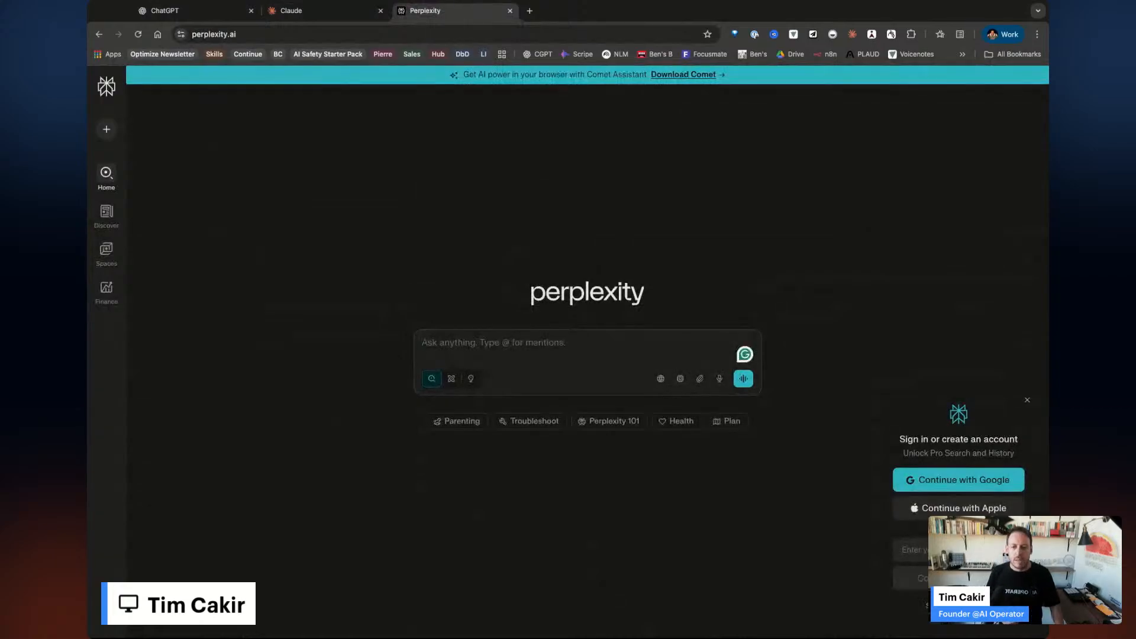
Sign in with the second Google account, dismiss the connectors pop-up, and show the account options.
{"action": "left_click", "coordinate": [988, 479]}
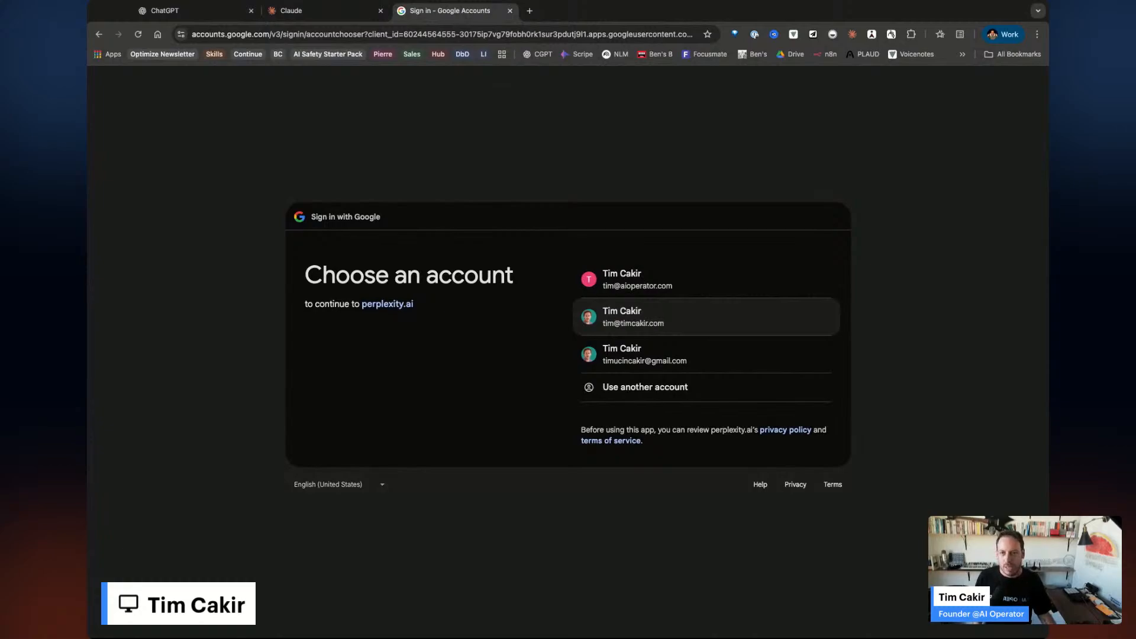
{"action": "left_click", "coordinate": [683, 323]}
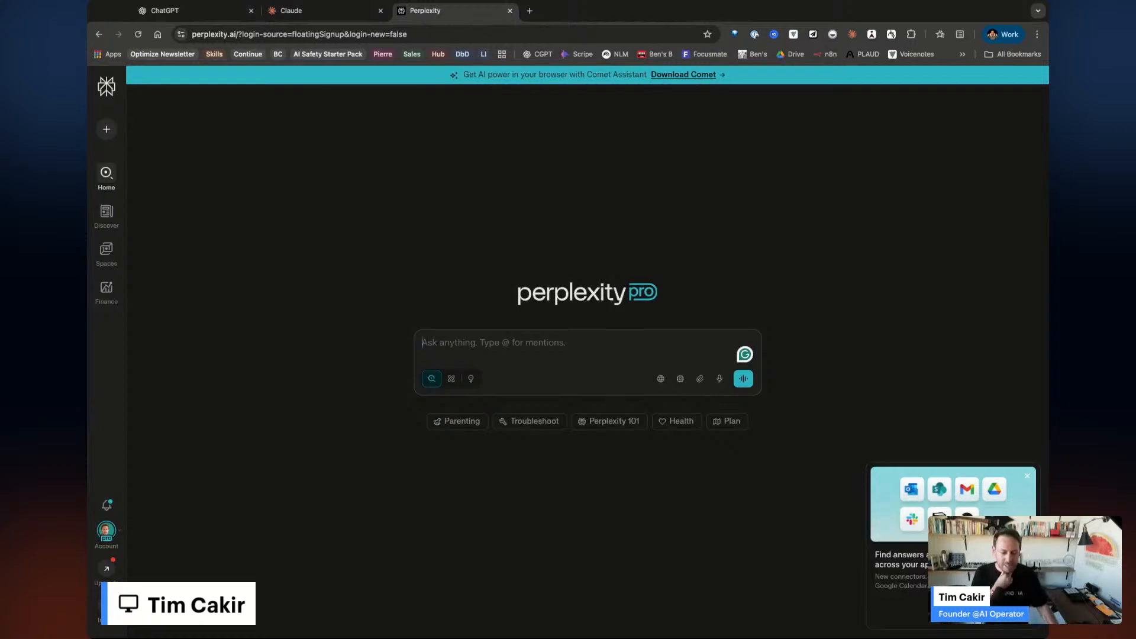
{"action": "left_click", "coordinate": [1027, 476]}
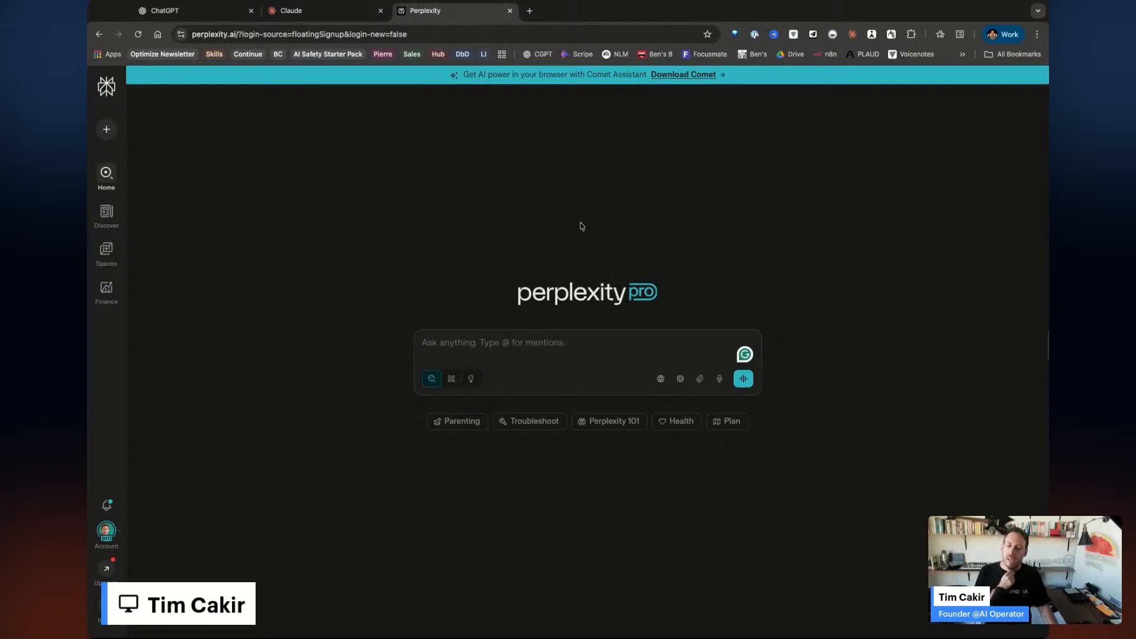
{"action": "left_click", "coordinate": [103, 532]}
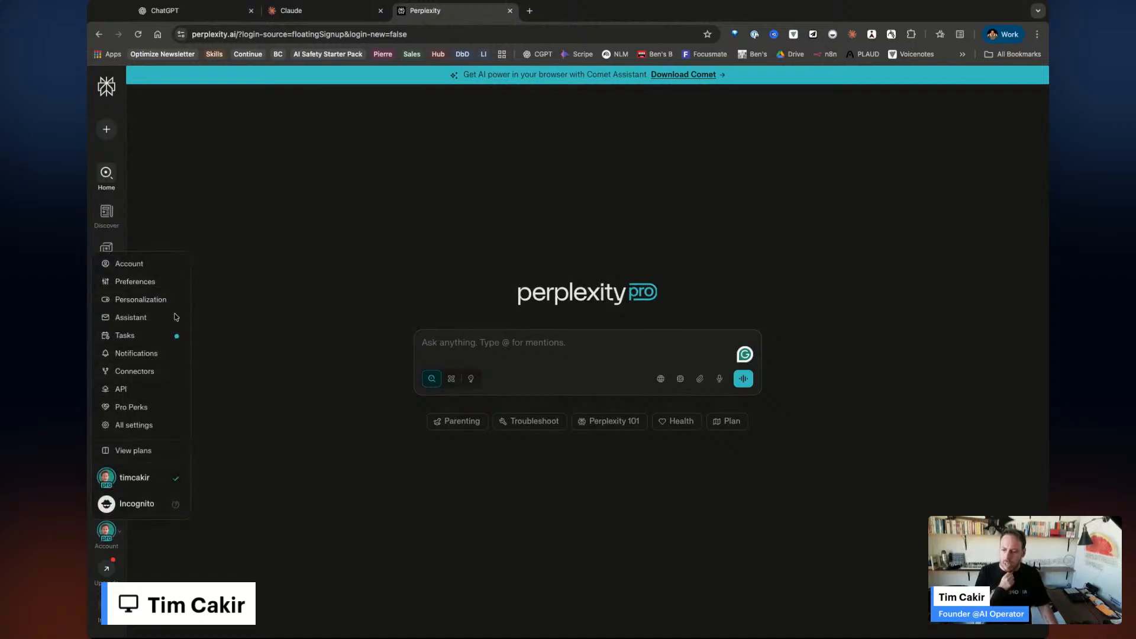
{"action": "left_click", "coordinate": [322, 494]}
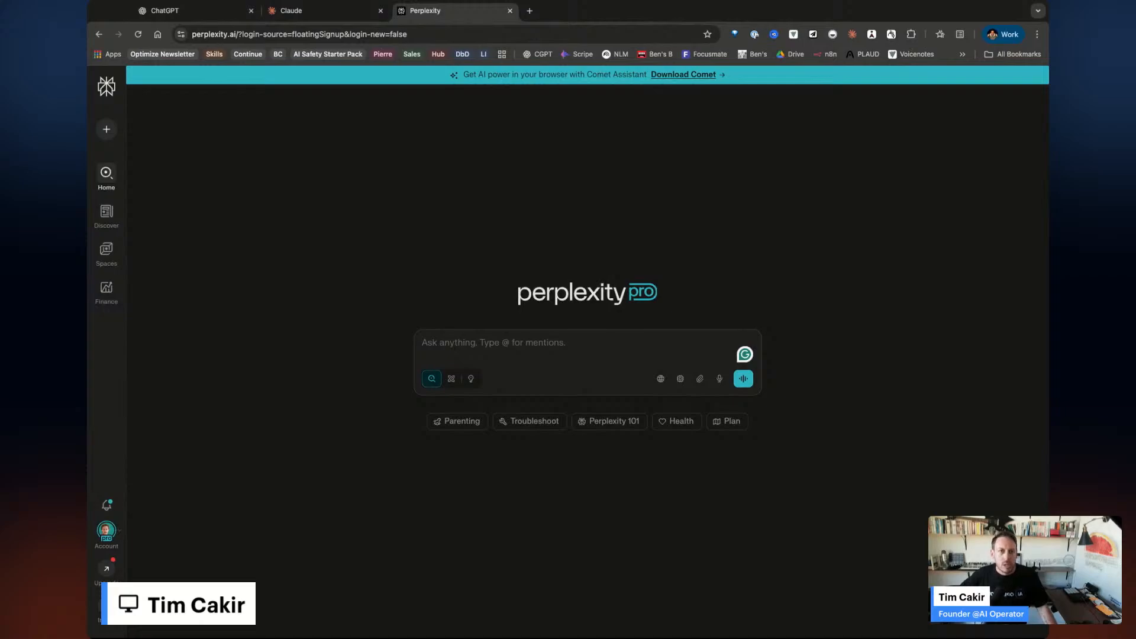
{"action": "left_click", "coordinate": [175, 13]}
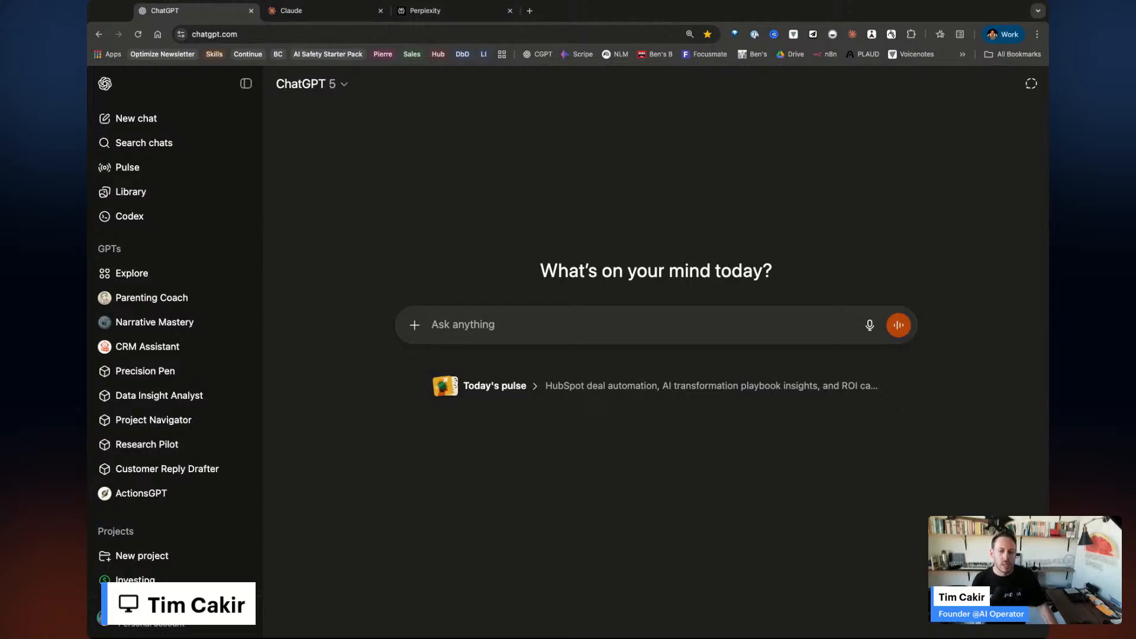
Pass through the Claude tab and return to the Perplexity Pro home page.
{"action": "left_click", "coordinate": [331, 11]}
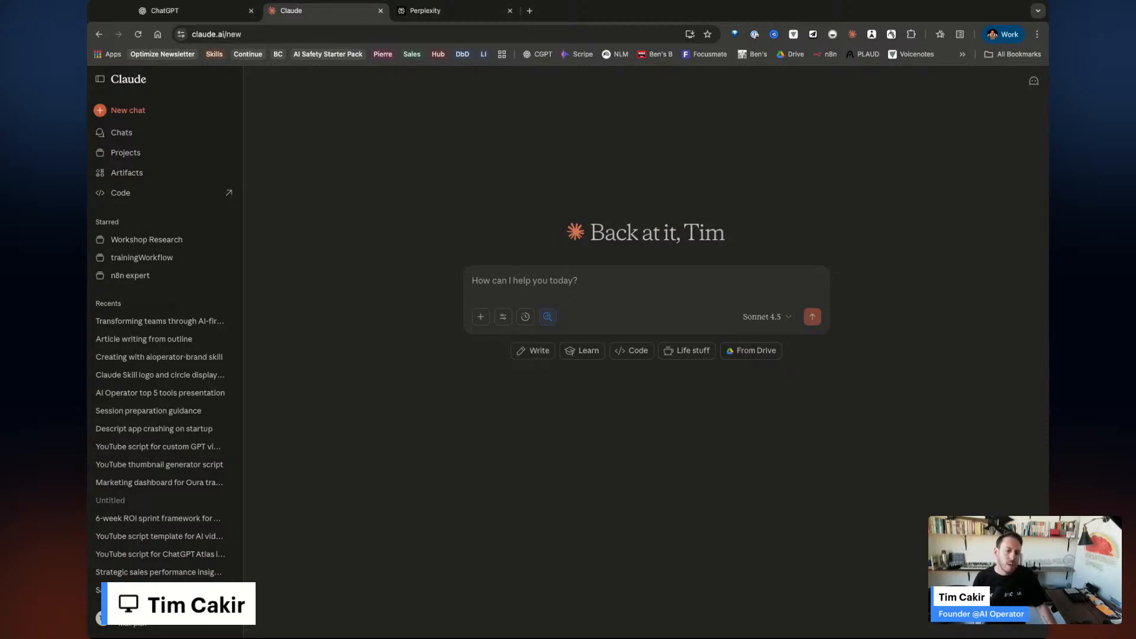
{"action": "left_click", "coordinate": [450, 10]}
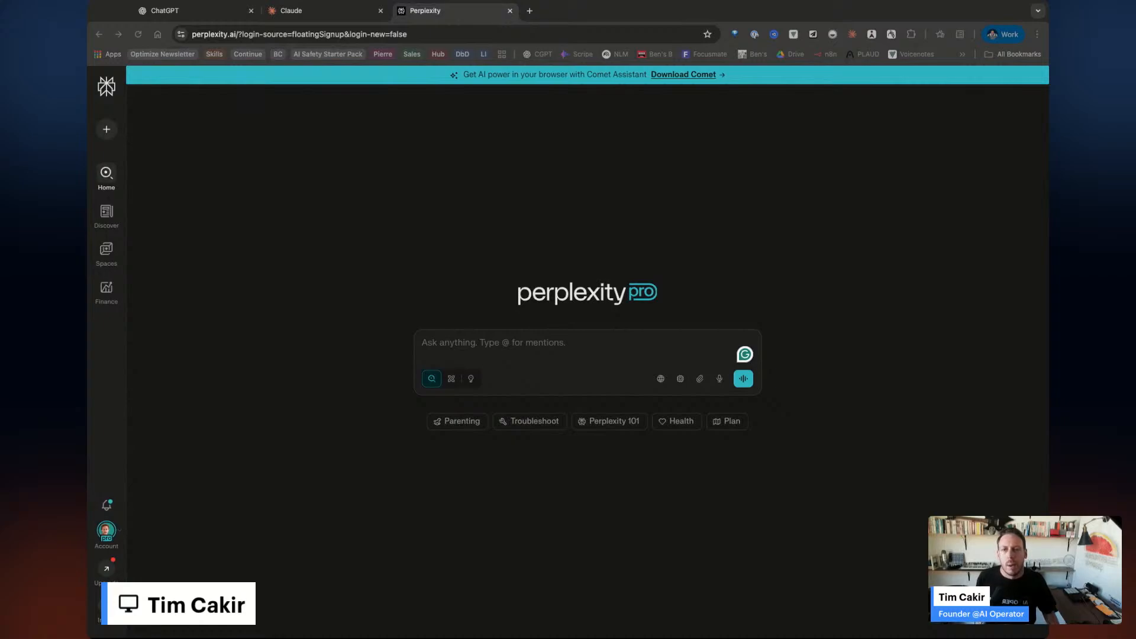
Dismiss the suggested questions and put Perplexity's ask box into Labs mode.
{"action": "left_click", "coordinate": [509, 345]}
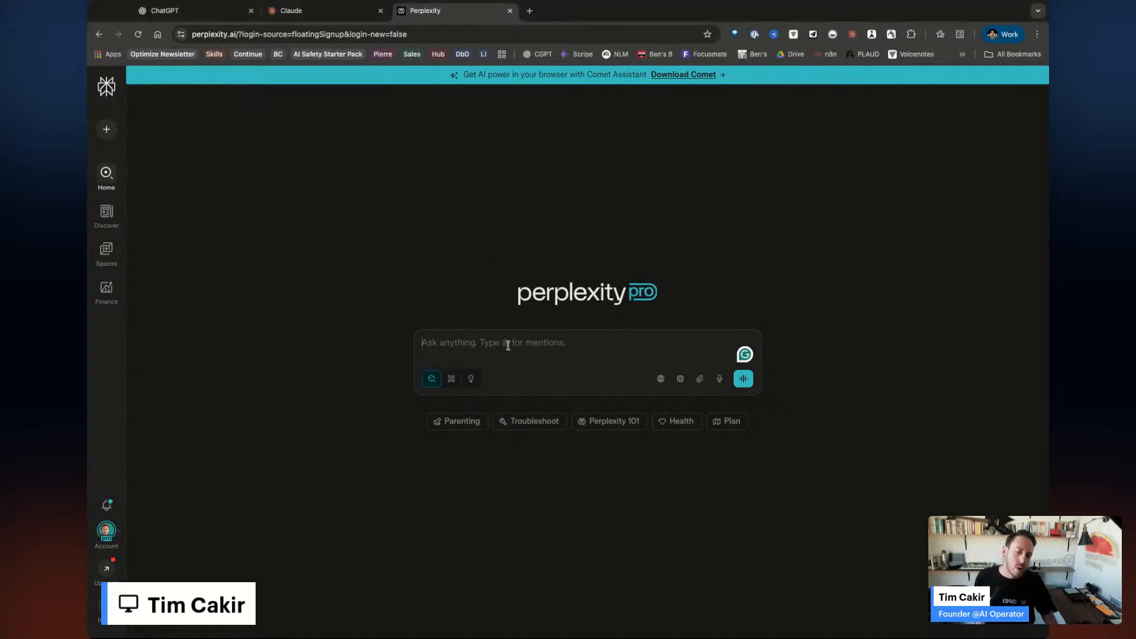
{"action": "left_click", "coordinate": [461, 323]}
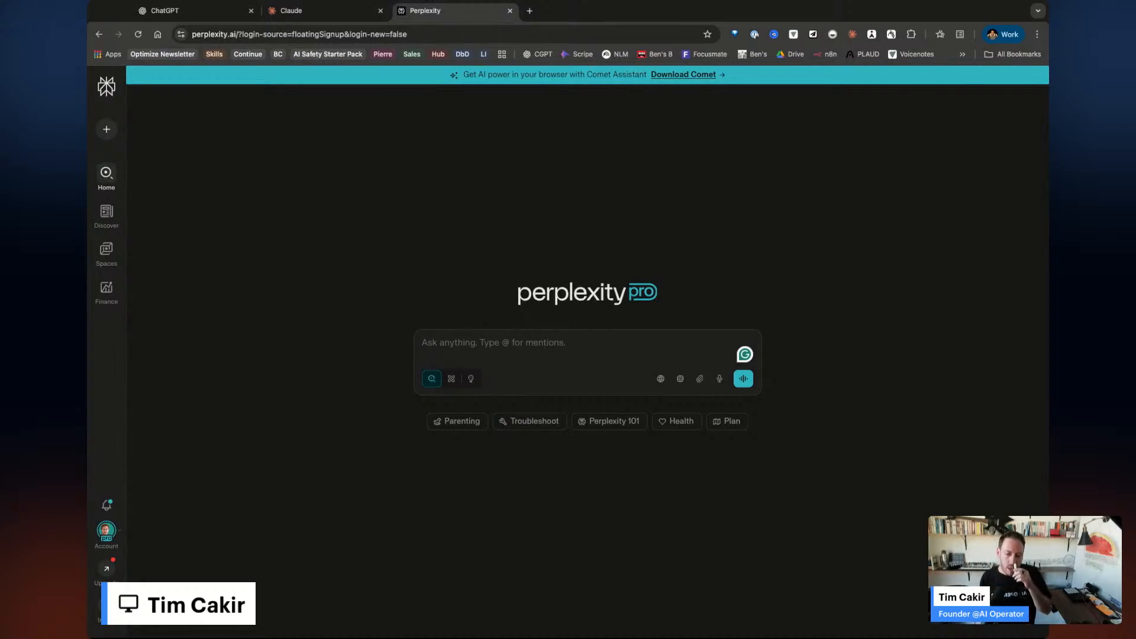
{"action": "left_click", "coordinate": [469, 380]}
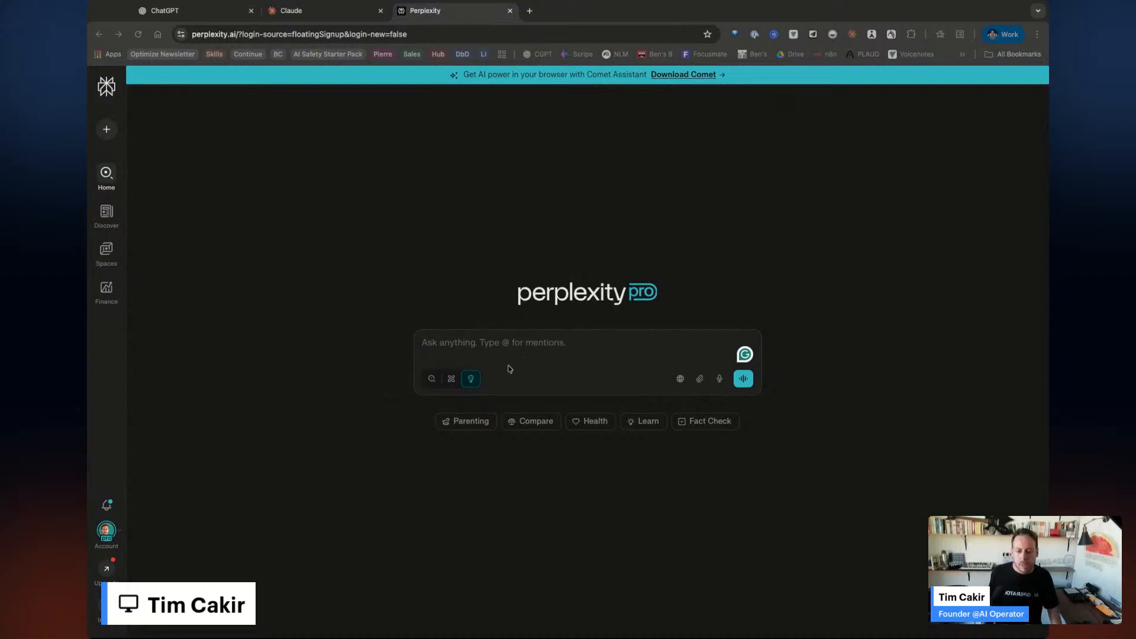
{"action": "left_click", "coordinate": [506, 336]}
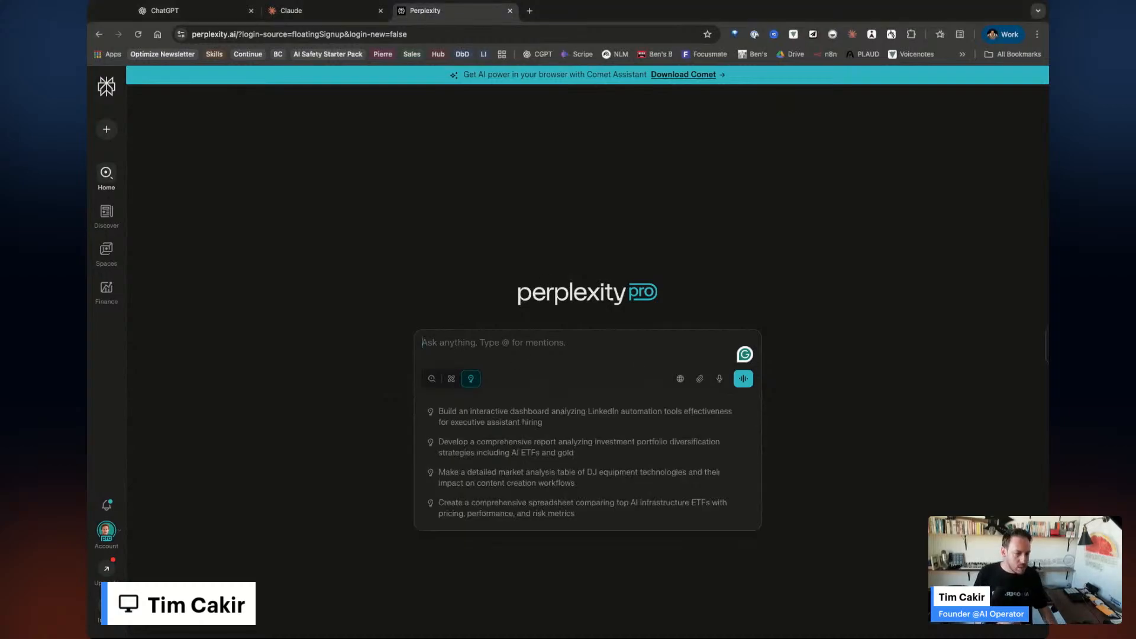
{"action": "key", "text": "super+Tab"}
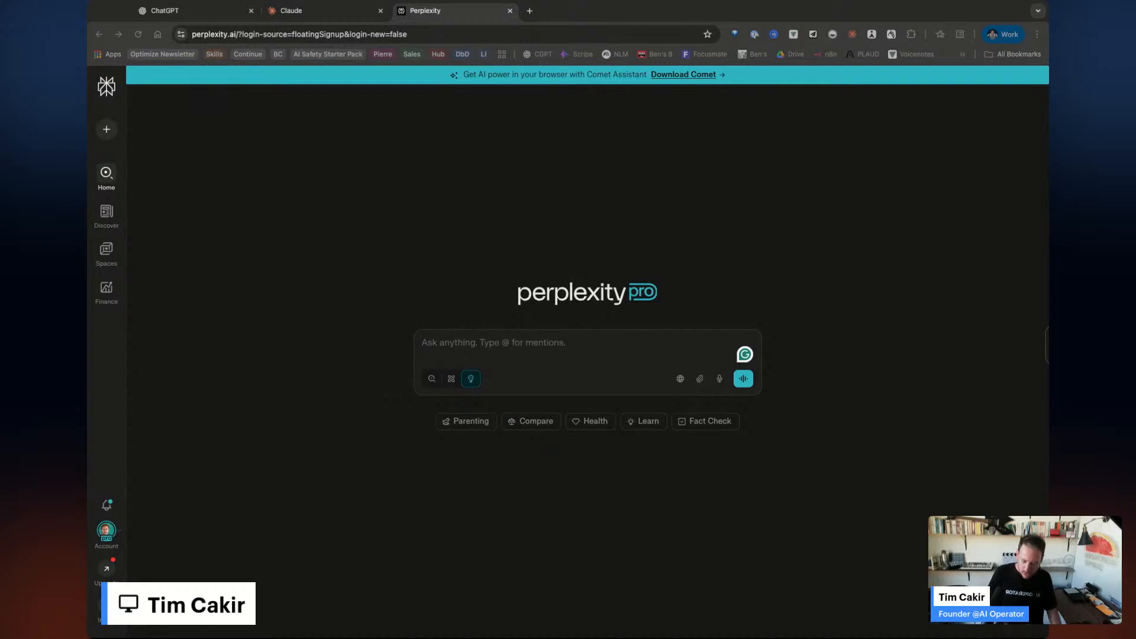
Paste the three-competitor research prompt into Perplexity's ask box and submit it.
{"action": "left_click", "coordinate": [481, 337]}
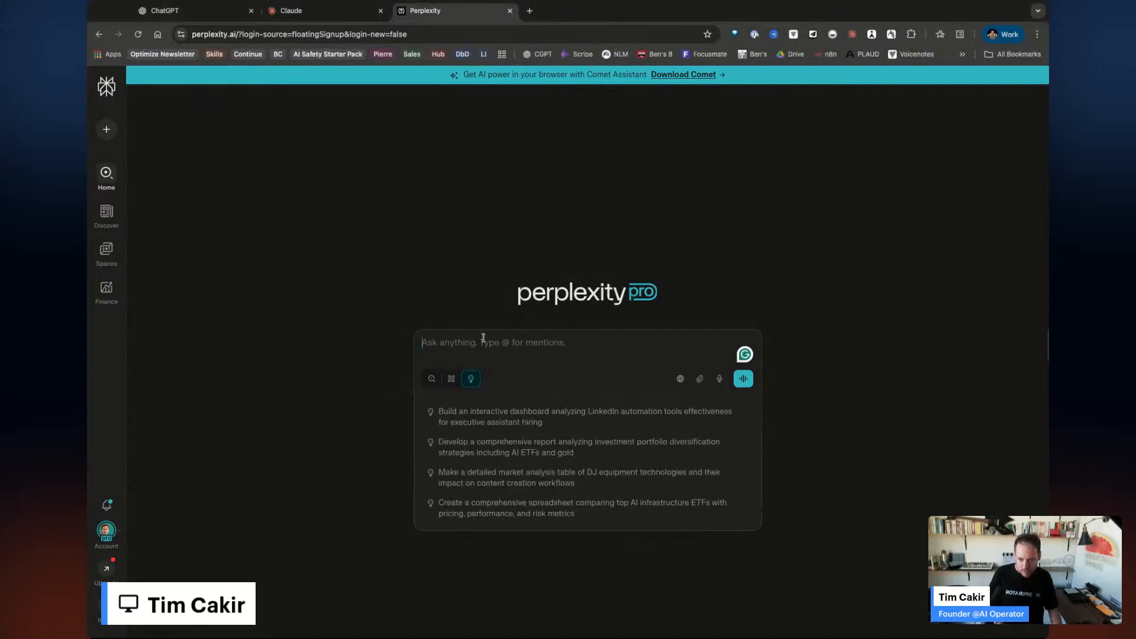
{"action": "type", "text": "Let’s research three of your competitors—what they’re doing on social, their recent product launches, and how they position themselves. Perplexity will give us a synthesis with sources in under 2 minutes. Then we’ll ask it to spot gaps we can exploit."}
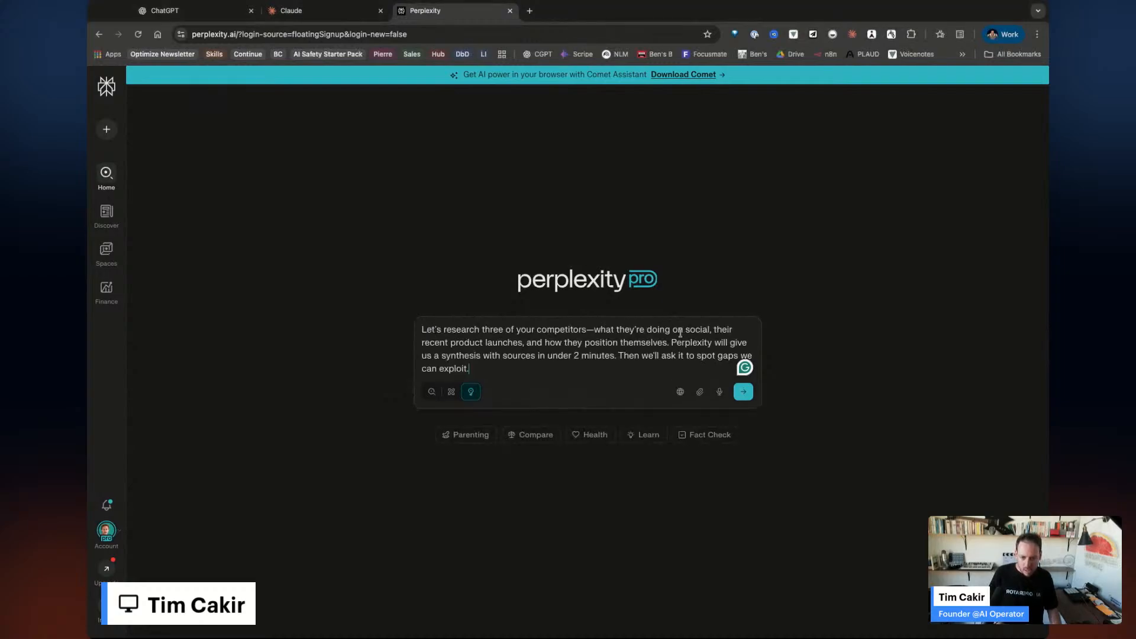
{"action": "left_click", "coordinate": [743, 391]}
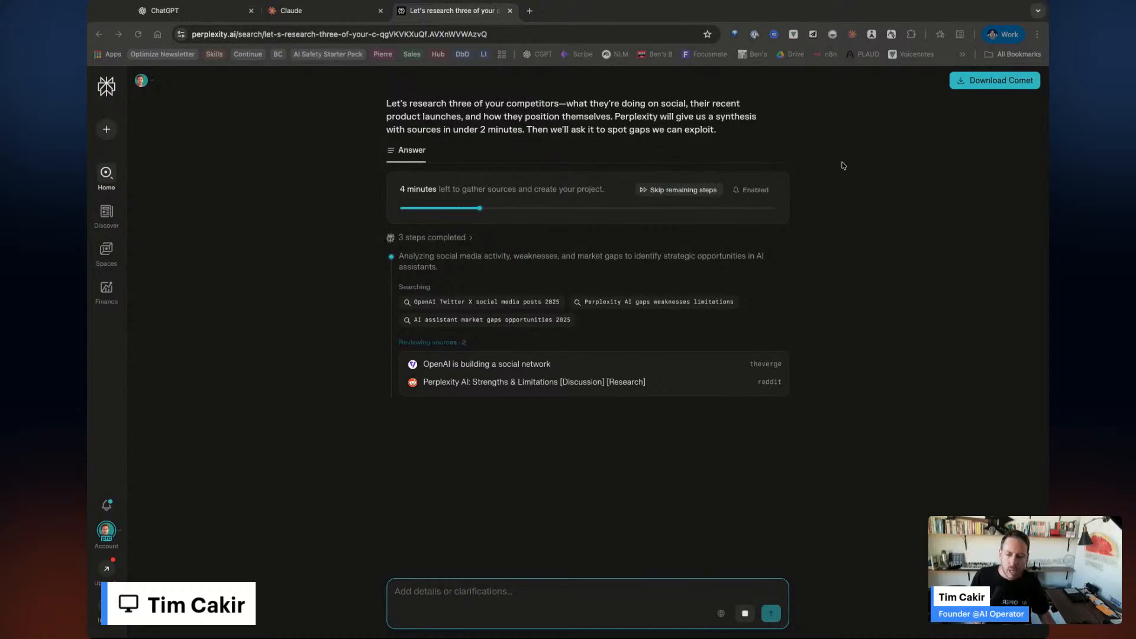
{"action": "left_click", "coordinate": [105, 220]}
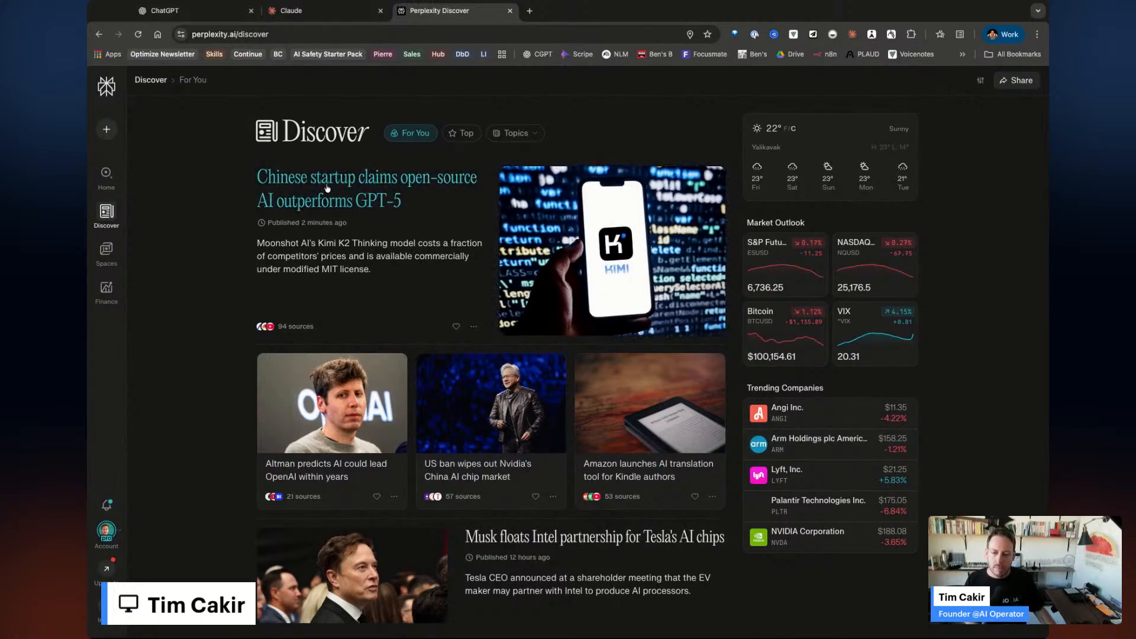
{"action": "scroll", "coordinate": [492, 341], "scroll_direction": "down", "scroll_amount": 1}
{"action": "scroll", "coordinate": [493, 341], "scroll_direction": "down", "scroll_amount": 5}
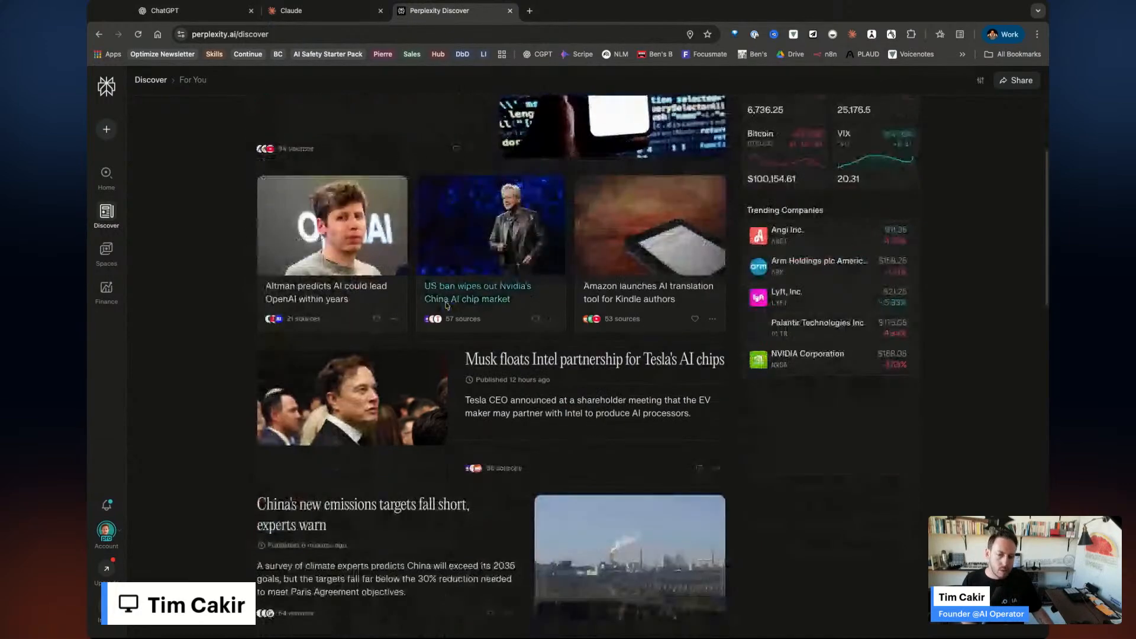
{"action": "scroll", "coordinate": [447, 306], "scroll_direction": "up", "scroll_amount": 5}
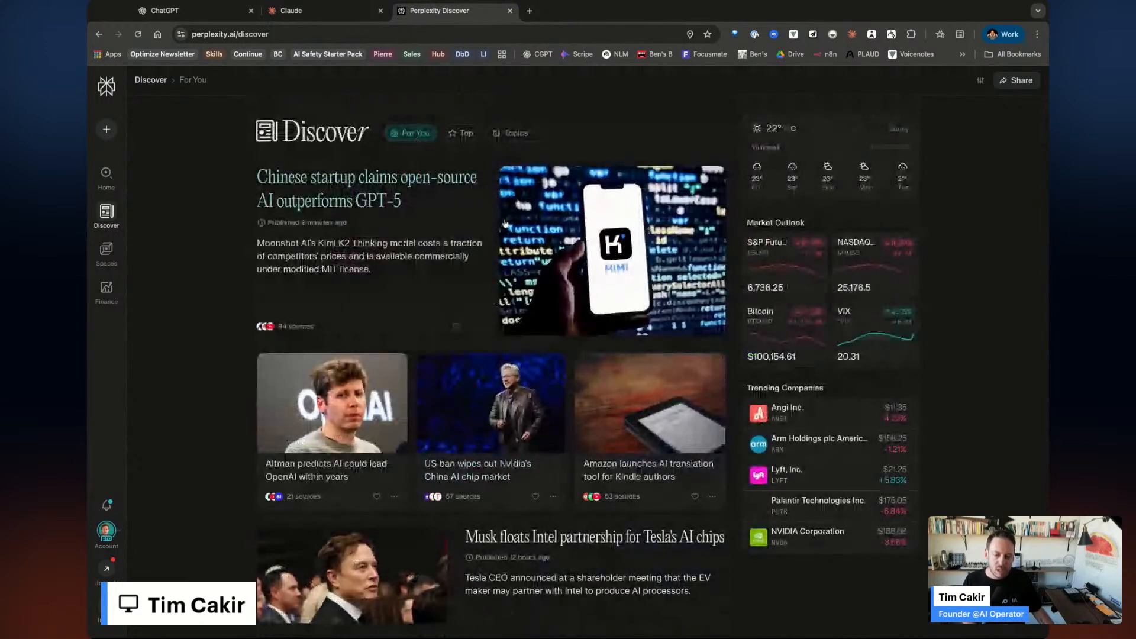
{"action": "scroll", "coordinate": [496, 361], "scroll_direction": "down", "scroll_amount": 5}
{"action": "scroll", "coordinate": [549, 433], "scroll_direction": "down", "scroll_amount": 3}
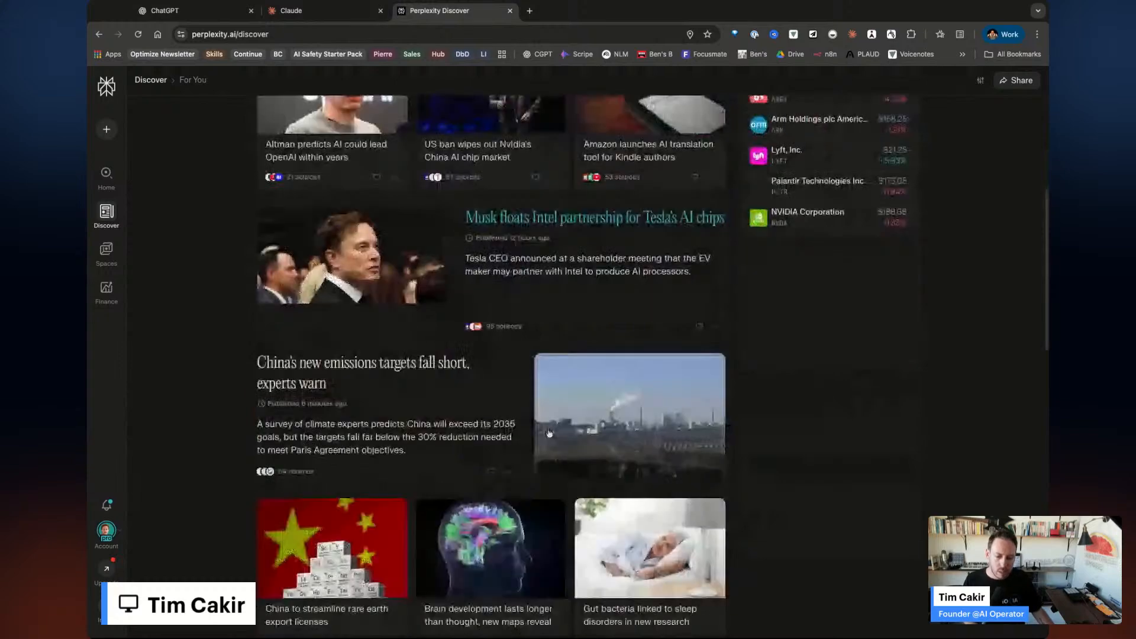
{"action": "scroll", "coordinate": [549, 434], "scroll_direction": "down", "scroll_amount": 5}
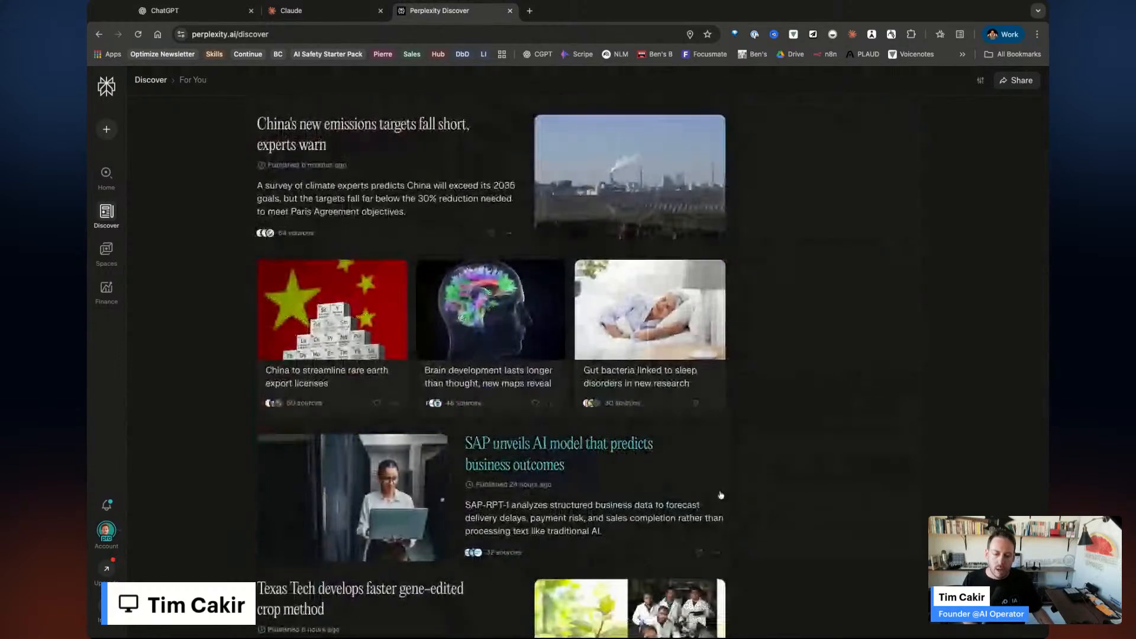
{"action": "scroll", "coordinate": [721, 493], "scroll_direction": "down", "scroll_amount": 4}
{"action": "scroll", "coordinate": [721, 494], "scroll_direction": "down", "scroll_amount": 3}
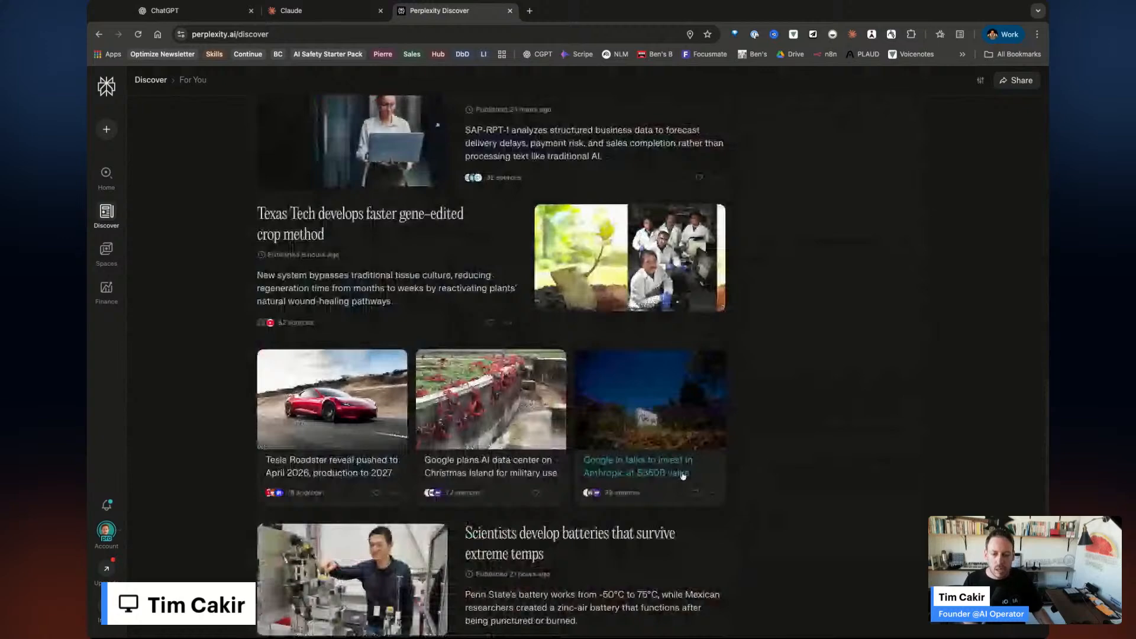
{"action": "scroll", "coordinate": [683, 476], "scroll_direction": "down", "scroll_amount": 5}
{"action": "scroll", "coordinate": [683, 473], "scroll_direction": "down", "scroll_amount": 10}
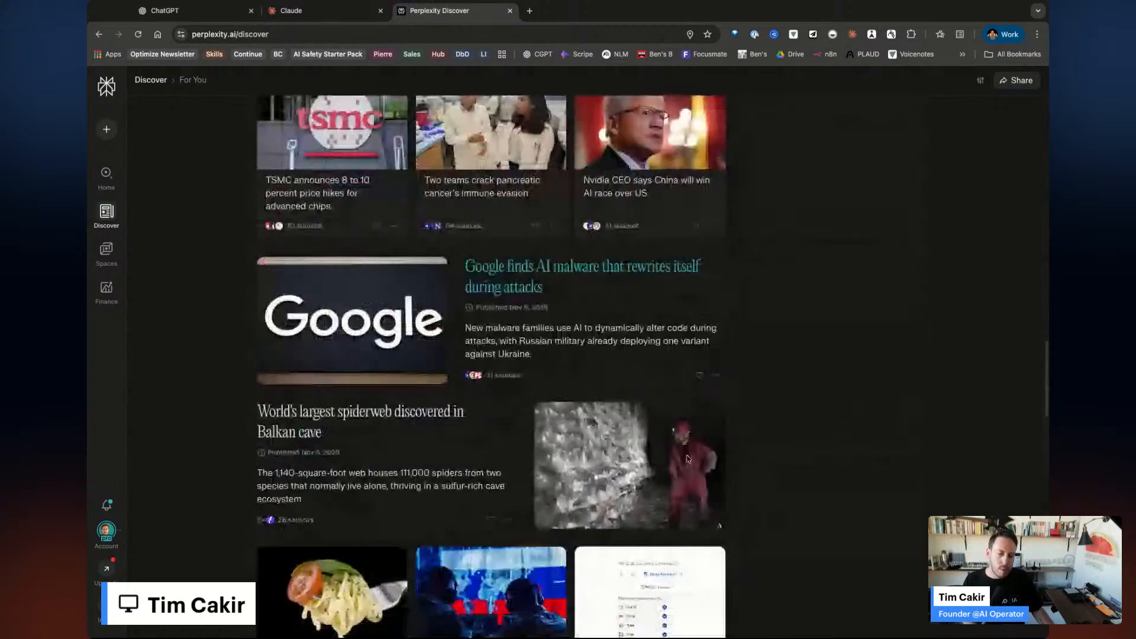
{"action": "scroll", "coordinate": [687, 459], "scroll_direction": "up", "scroll_amount": 20}
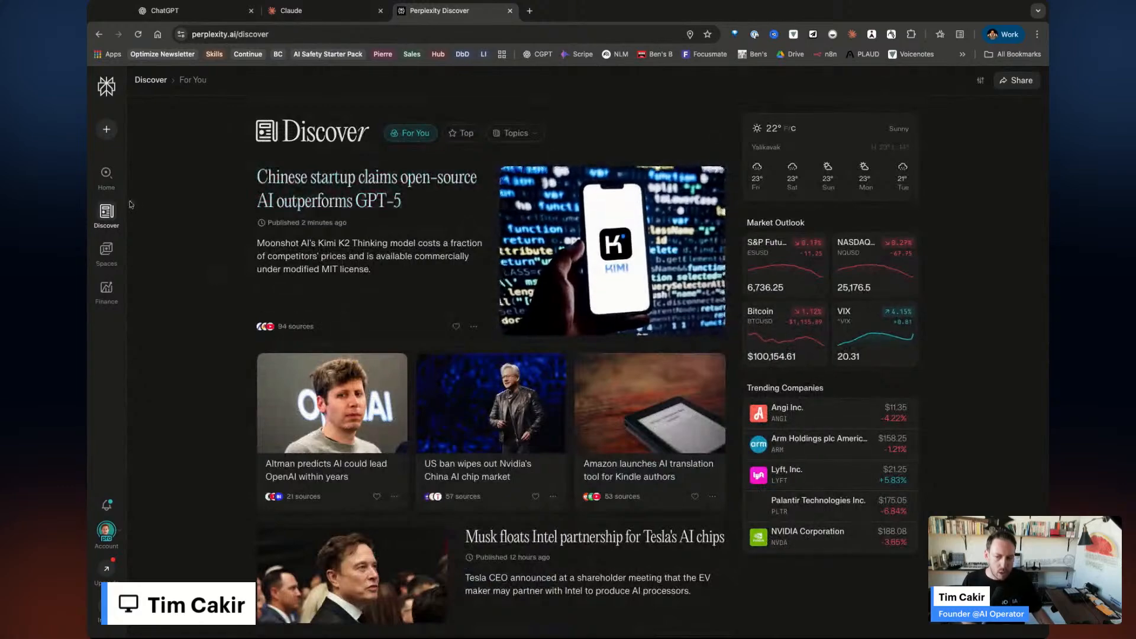
{"action": "left_click", "coordinate": [107, 251]}
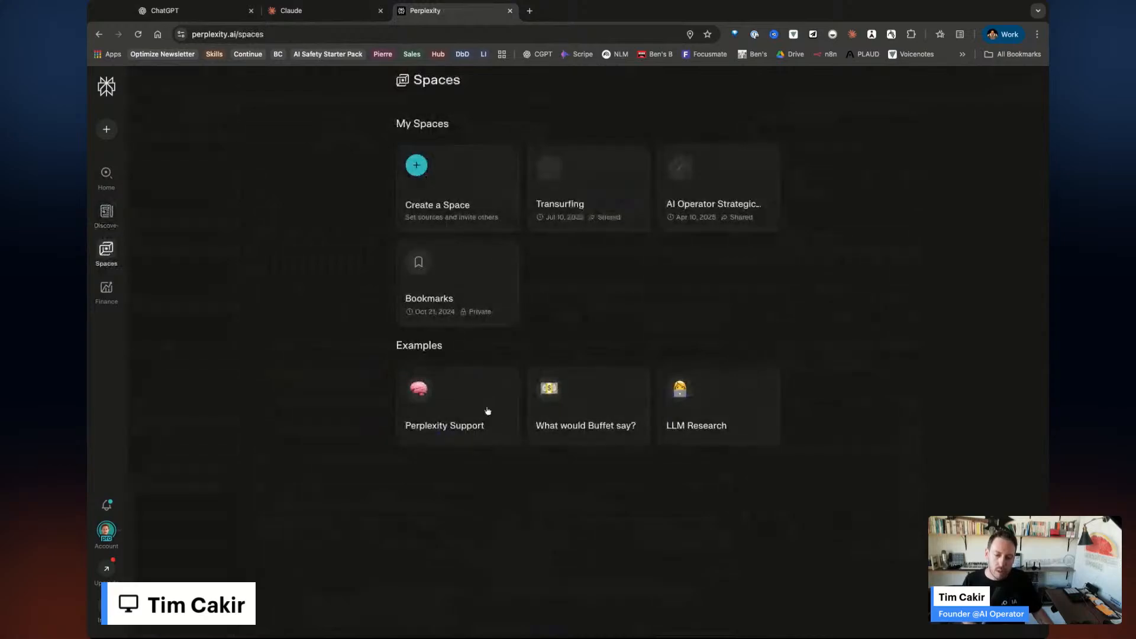
Open the Transurfing space's custom instructions and sources, then switch to the Claude tab.
{"action": "left_click", "coordinate": [581, 208]}
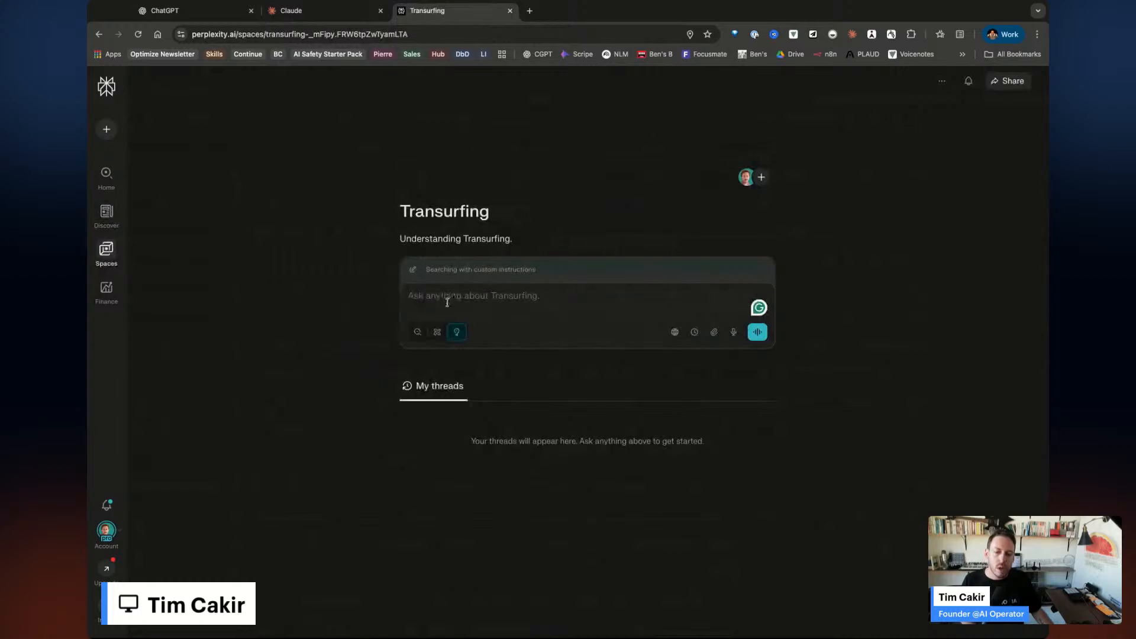
{"action": "left_click", "coordinate": [490, 276]}
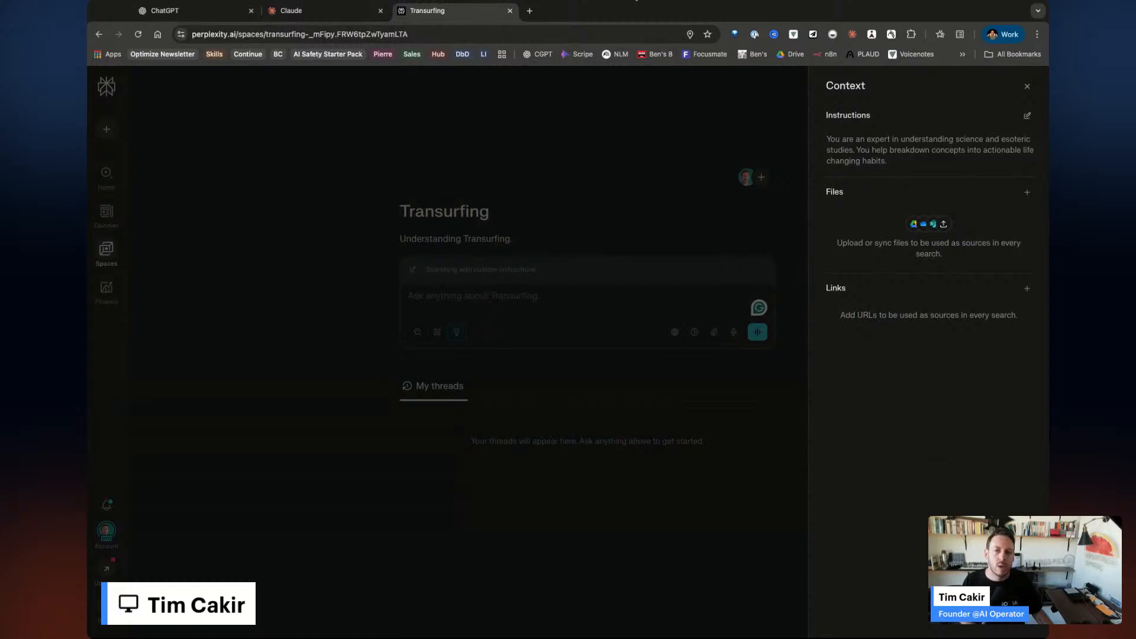
{"action": "left_click", "coordinate": [636, 0]}
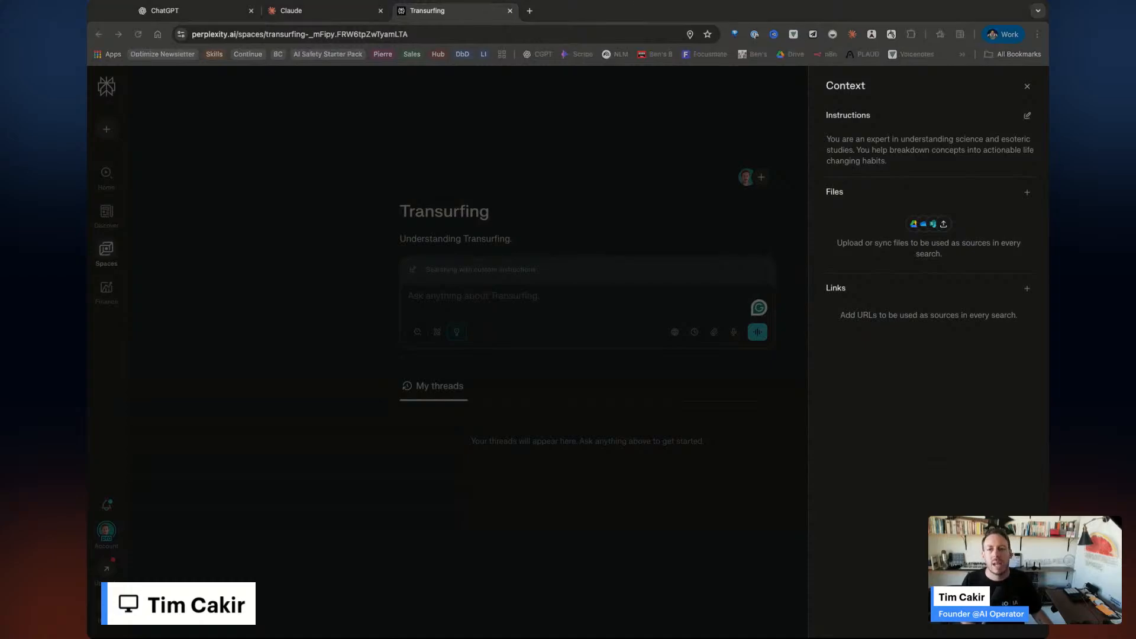
{"action": "left_click", "coordinate": [302, 11]}
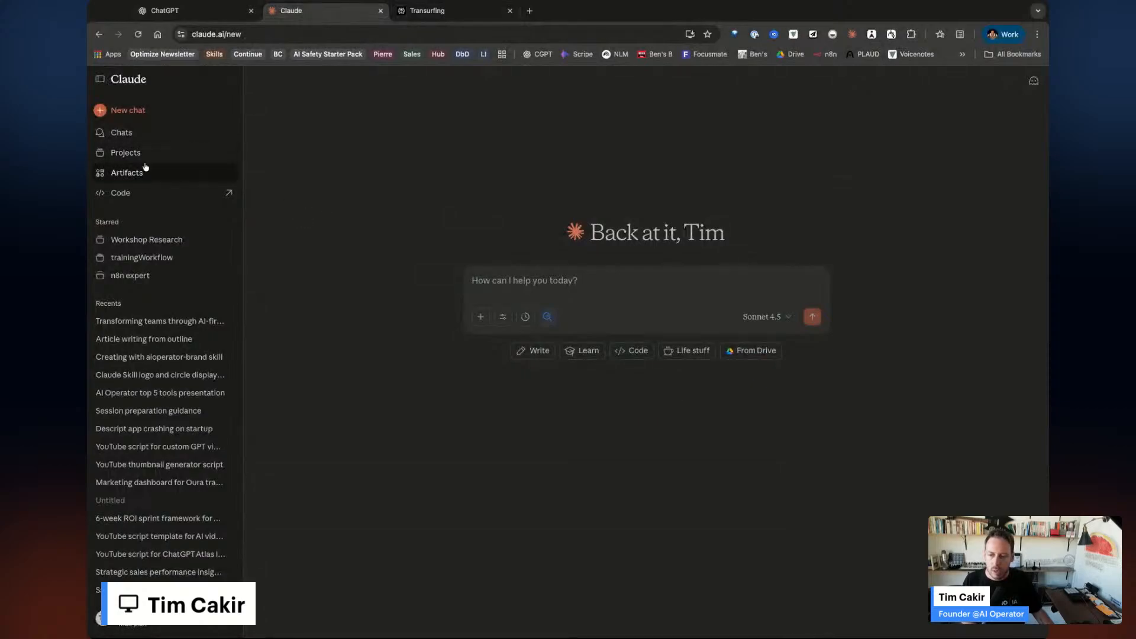
Look at Claude's Skills project, then open and close Transurfing's Sources dialog in Perplexity.
{"action": "left_click", "coordinate": [130, 153]}
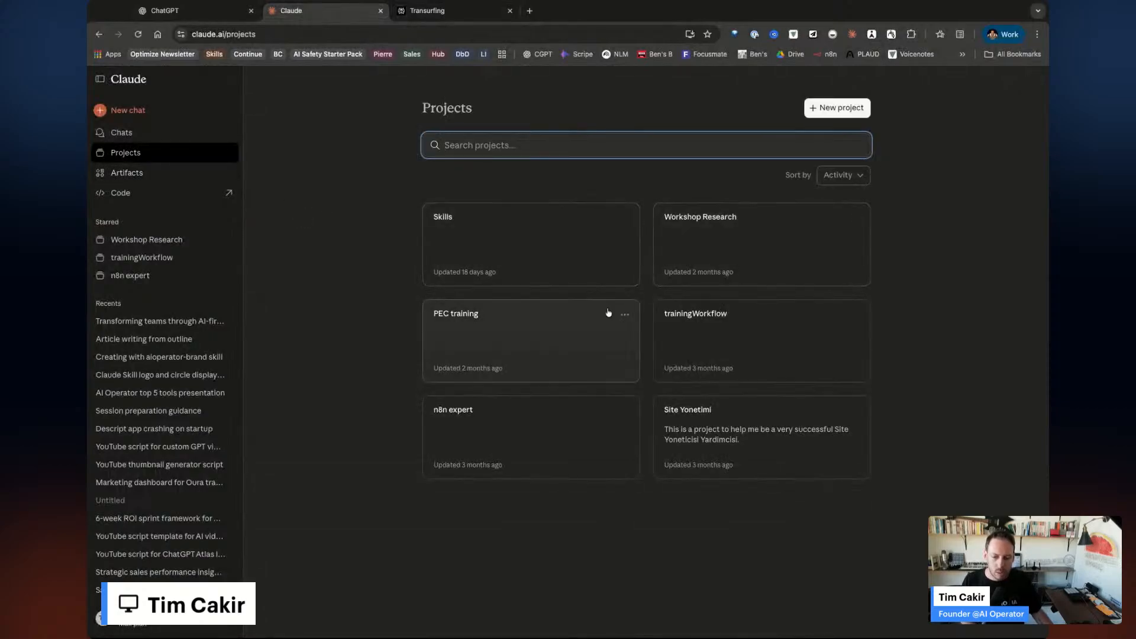
{"action": "left_click", "coordinate": [564, 256]}
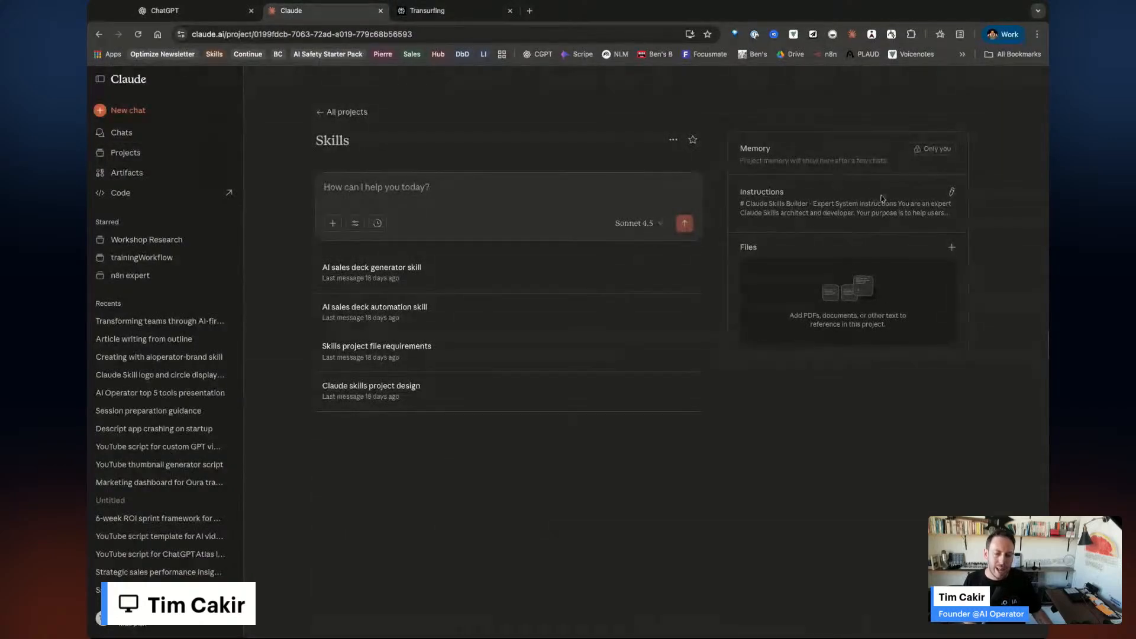
{"action": "left_click", "coordinate": [426, 10]}
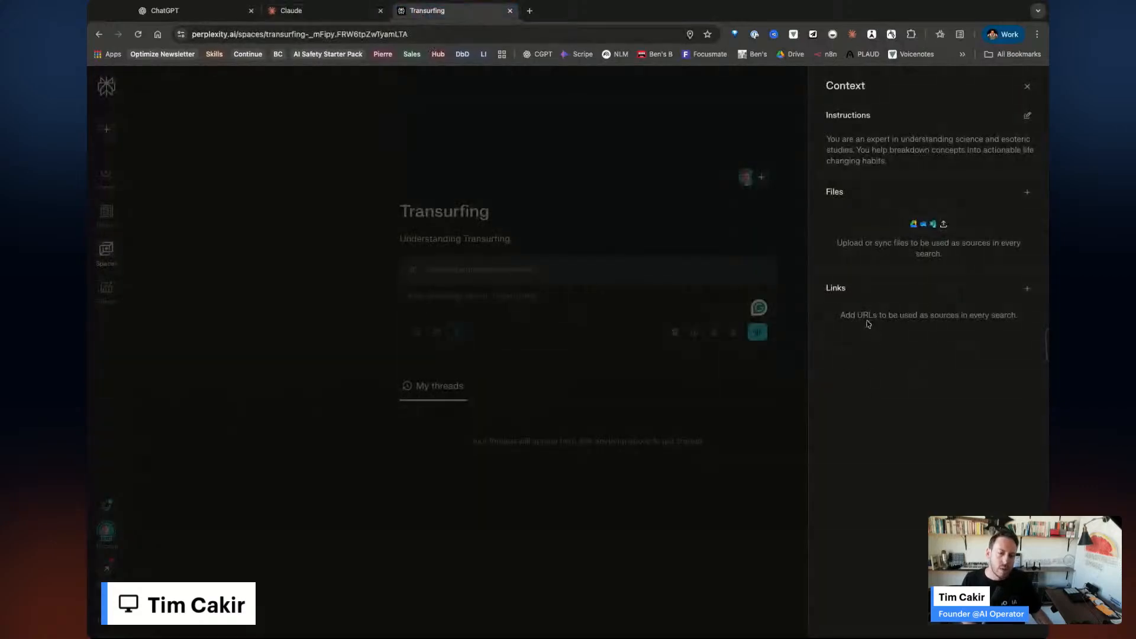
{"action": "left_click", "coordinate": [1027, 288]}
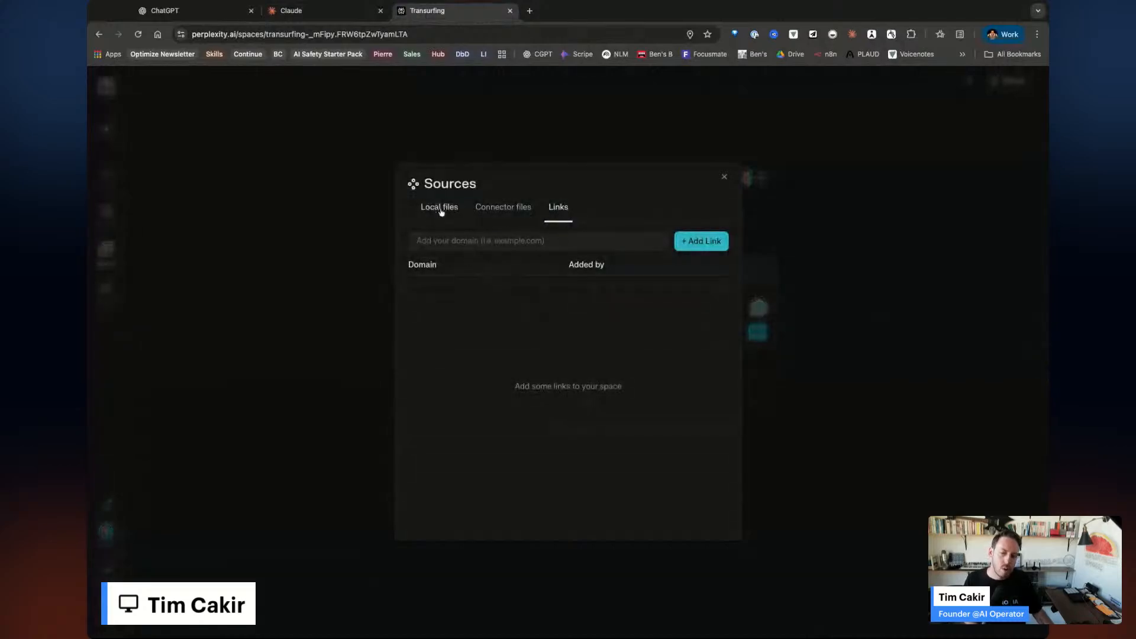
{"action": "left_click", "coordinate": [723, 178]}
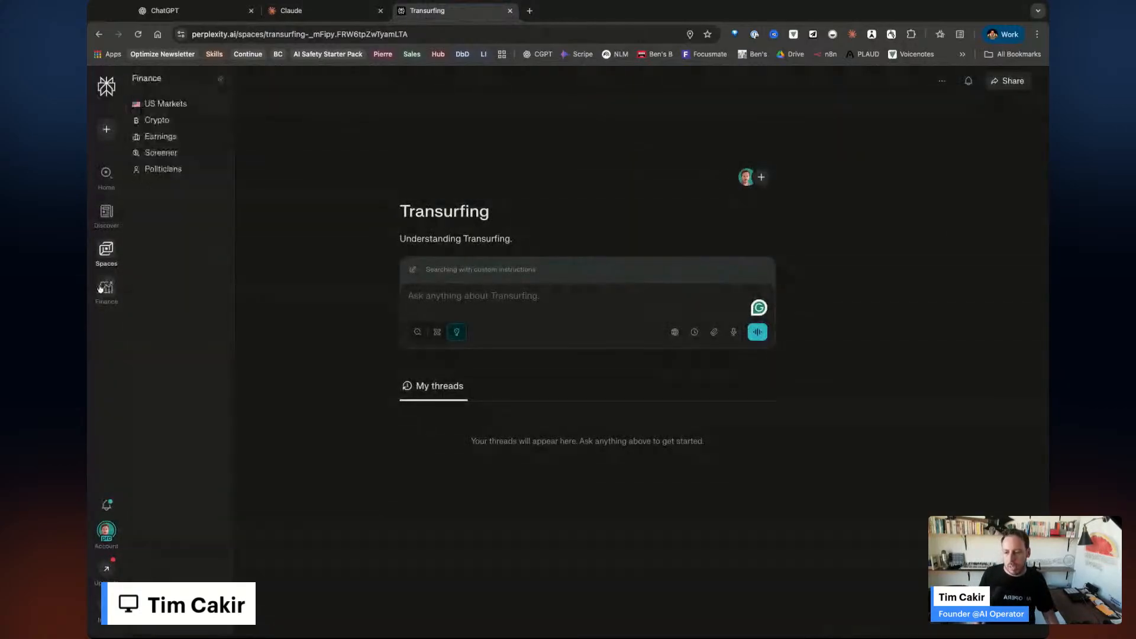
Browse Perplexity's Finance market summary and its US Markets region list, then return Home.
{"action": "left_click", "coordinate": [102, 288]}
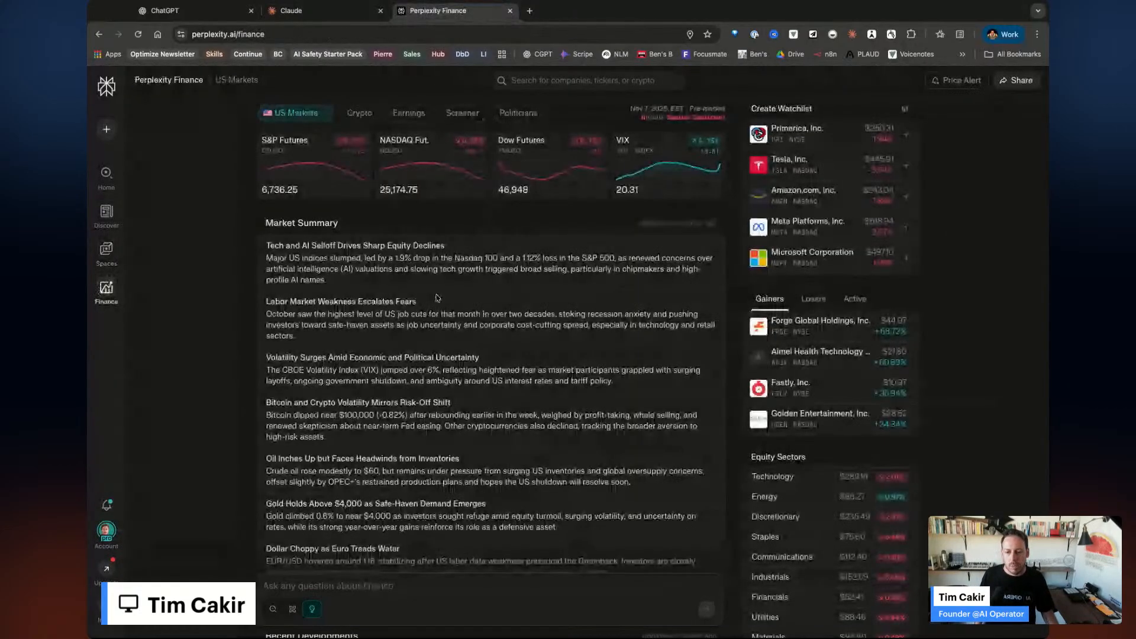
{"action": "scroll", "coordinate": [480, 383], "scroll_direction": "down", "scroll_amount": 10}
{"action": "scroll", "coordinate": [480, 383], "scroll_direction": "up", "scroll_amount": 7}
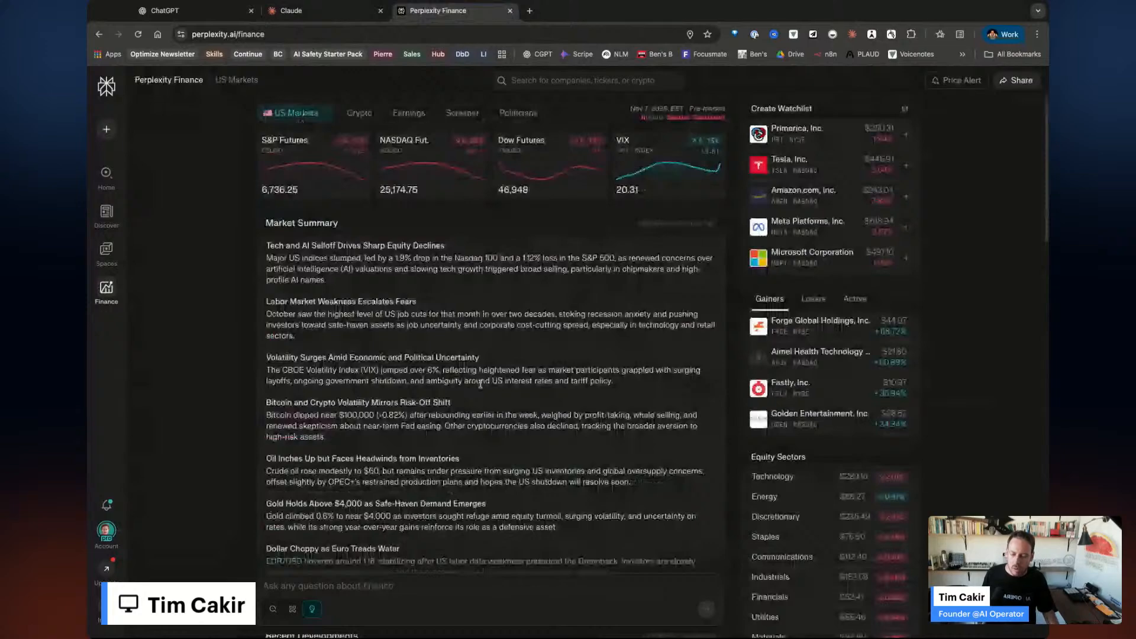
{"action": "left_click", "coordinate": [296, 113]}
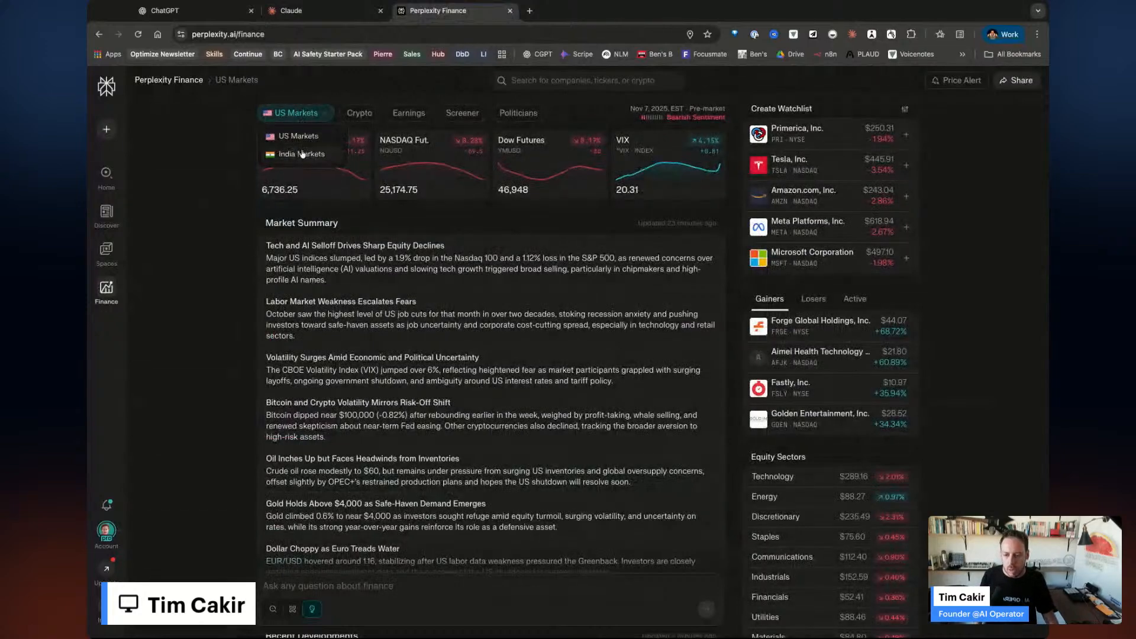
{"action": "left_click", "coordinate": [223, 179]}
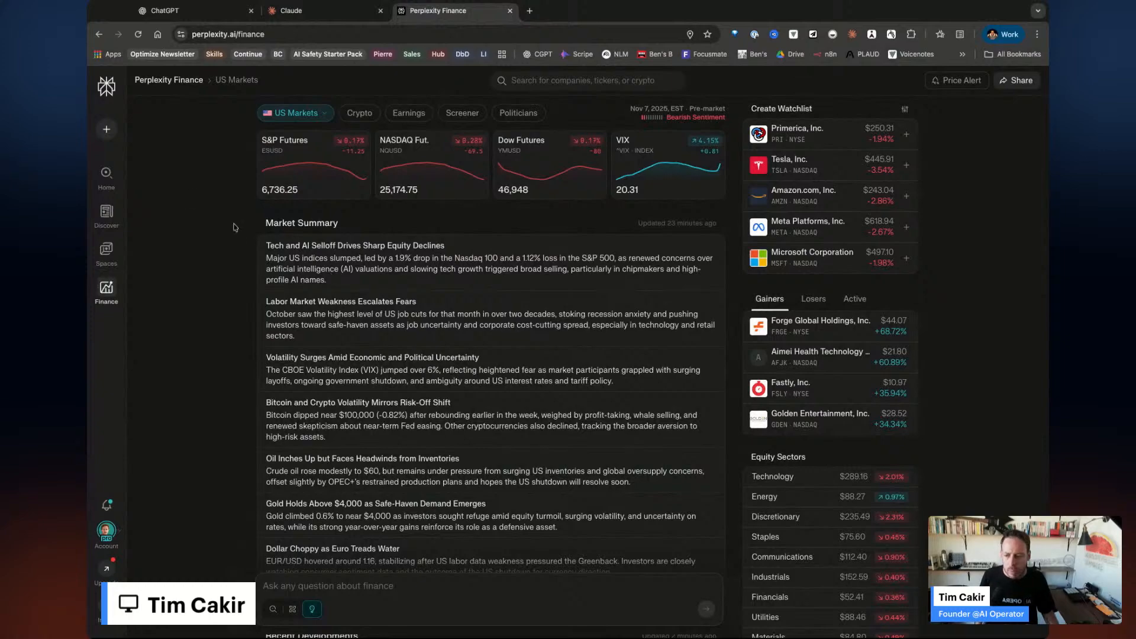
{"action": "left_click", "coordinate": [106, 174]}
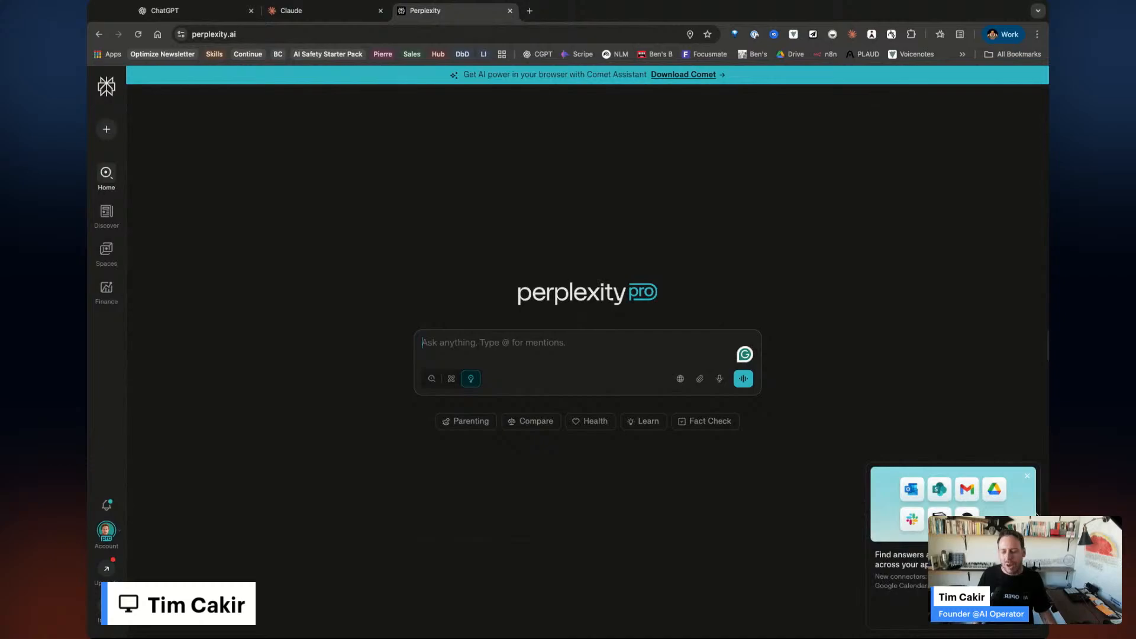
Dismiss the connectors promo card and switch the ask box to Search mode, glancing at the model list.
{"action": "left_click", "coordinate": [1027, 476]}
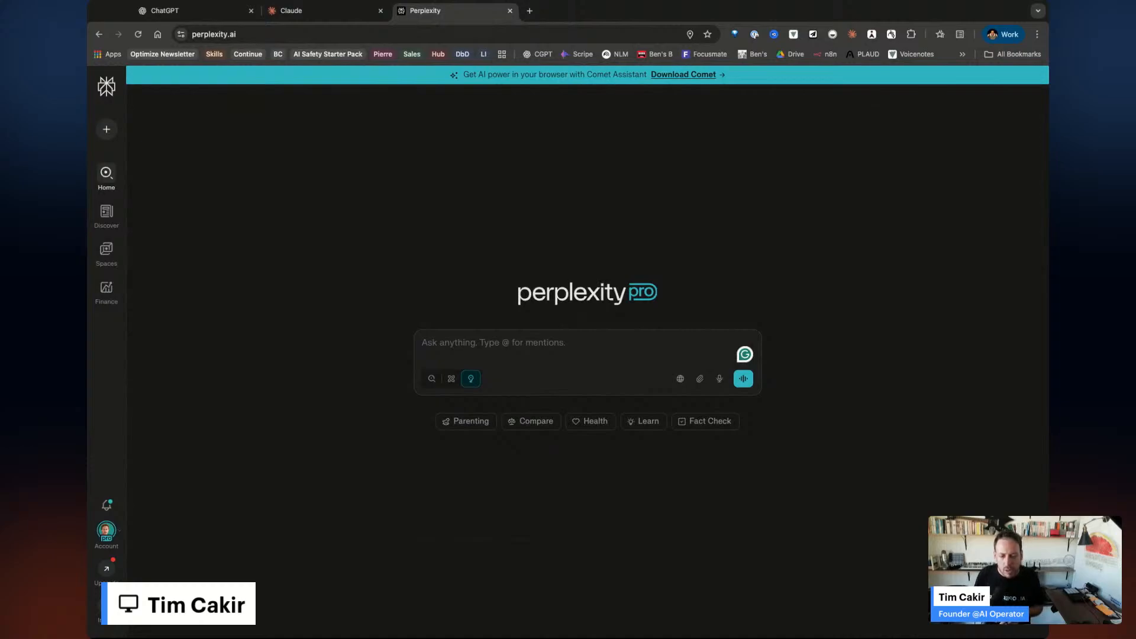
{"action": "left_click", "coordinate": [432, 383]}
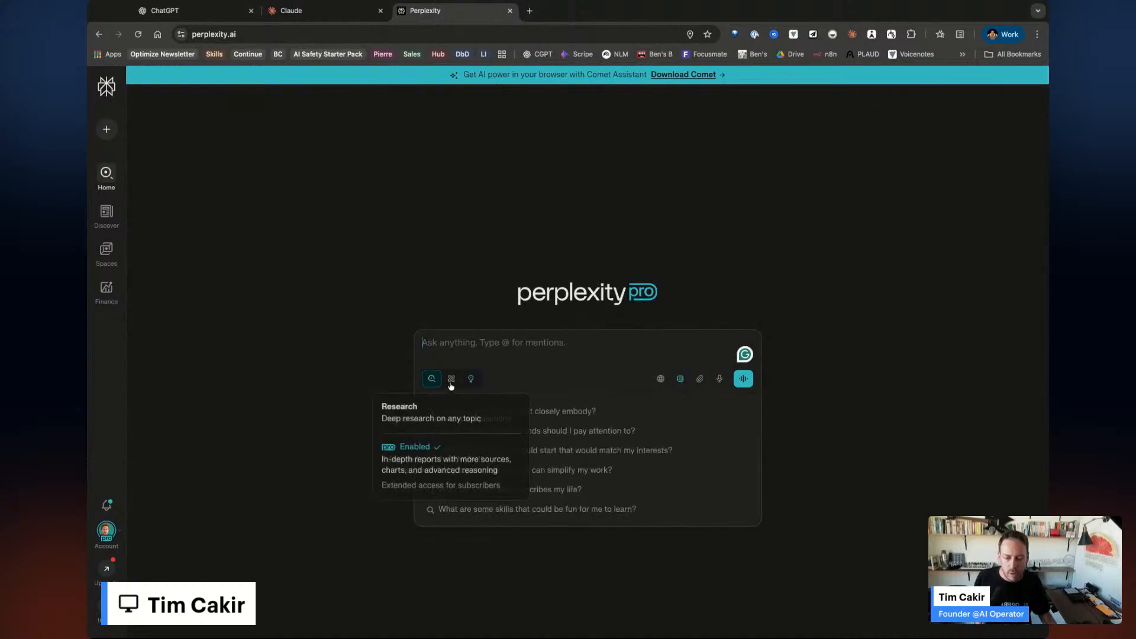
{"action": "left_click", "coordinate": [683, 382]}
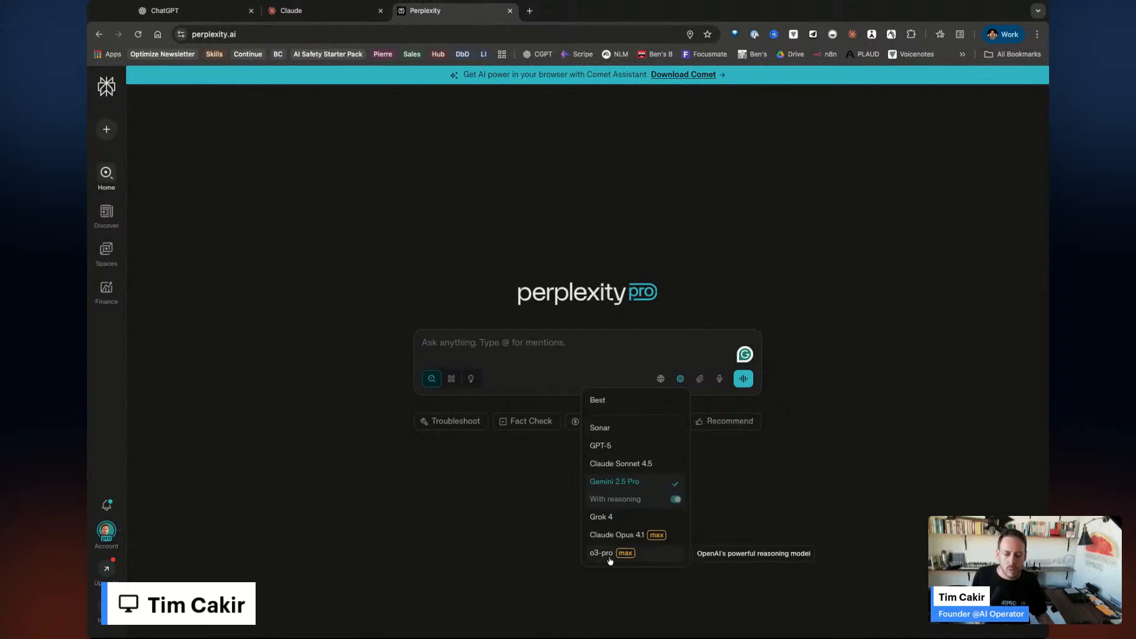
{"action": "left_click", "coordinate": [459, 514]}
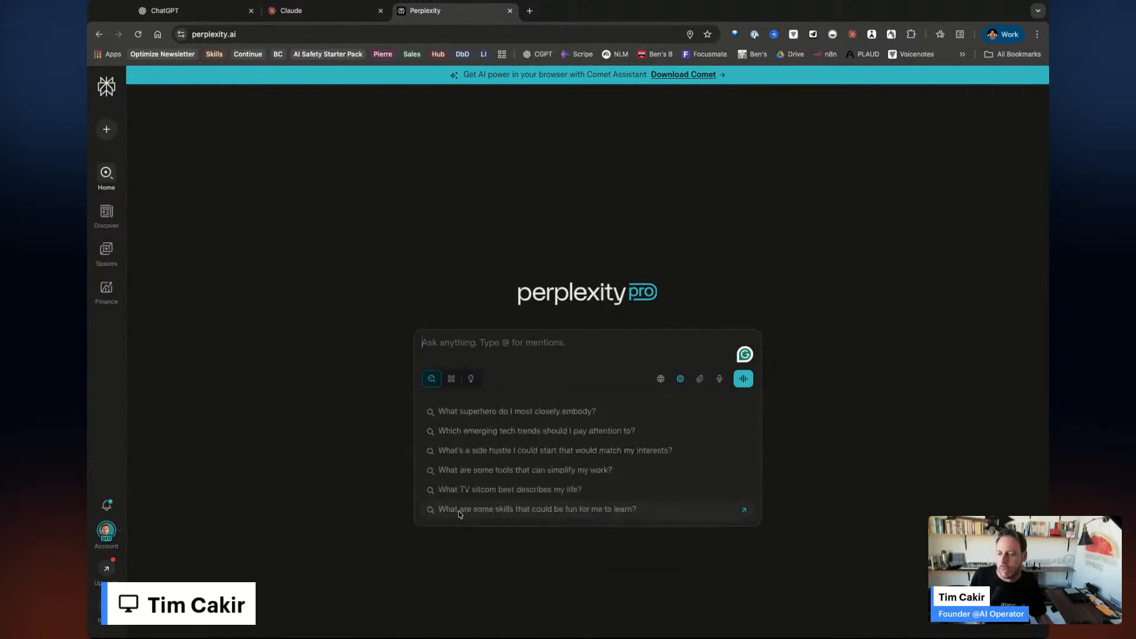
{"action": "left_click", "coordinate": [349, 526]}
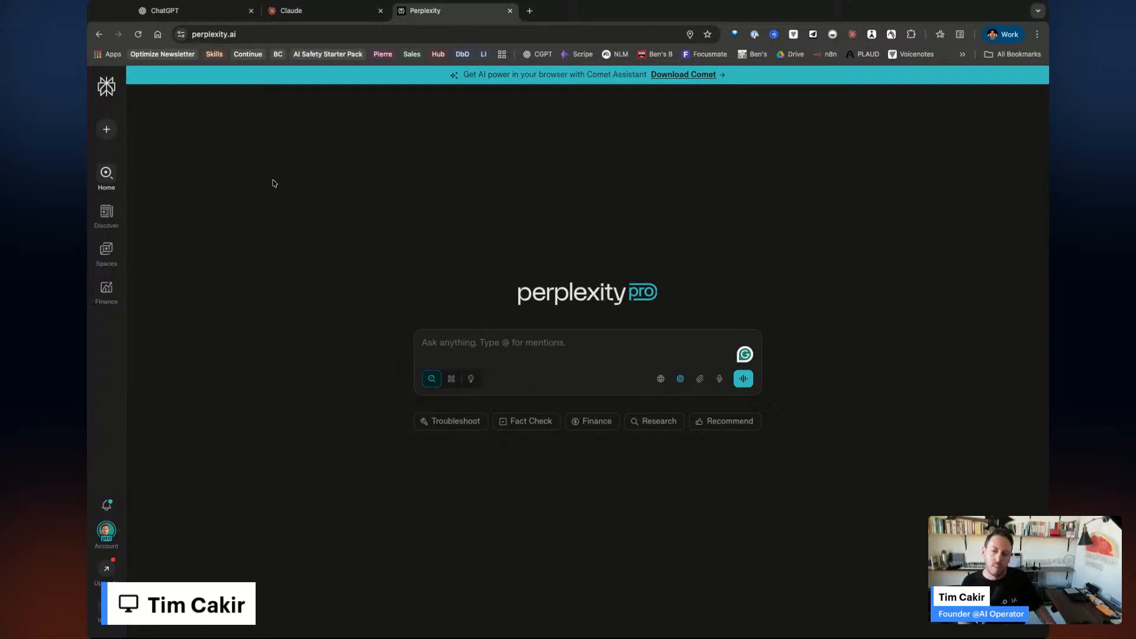
Reopen the saved 'Let's research three of...' competitor thread from Perplexity's Library.
{"action": "left_click", "coordinate": [432, 11]}
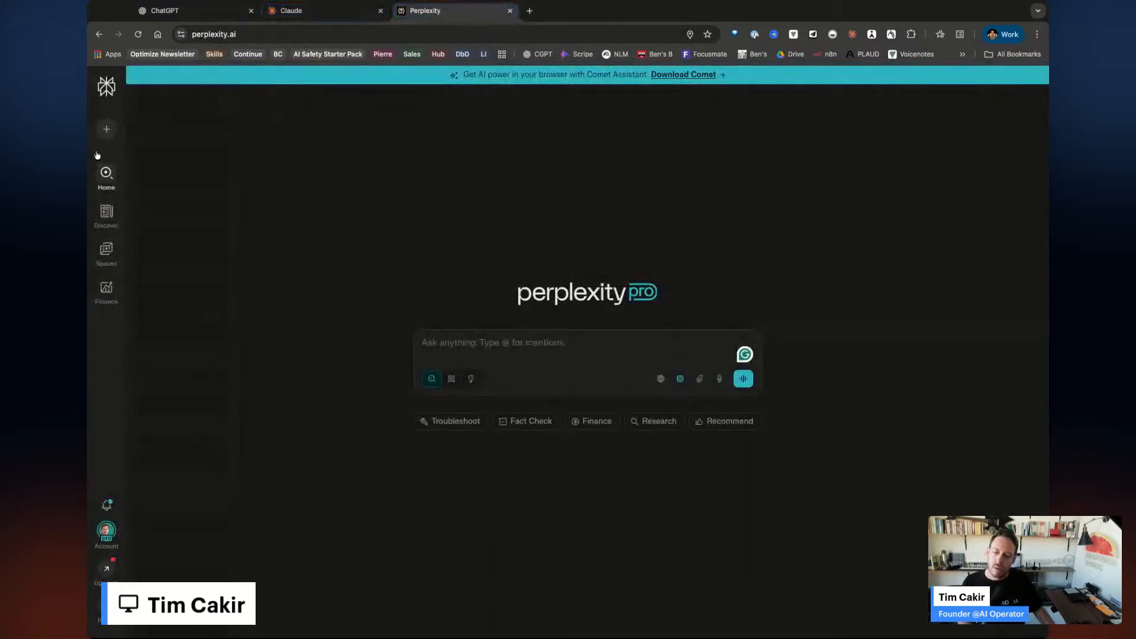
{"action": "mouse_move", "coordinate": [100, 166]}
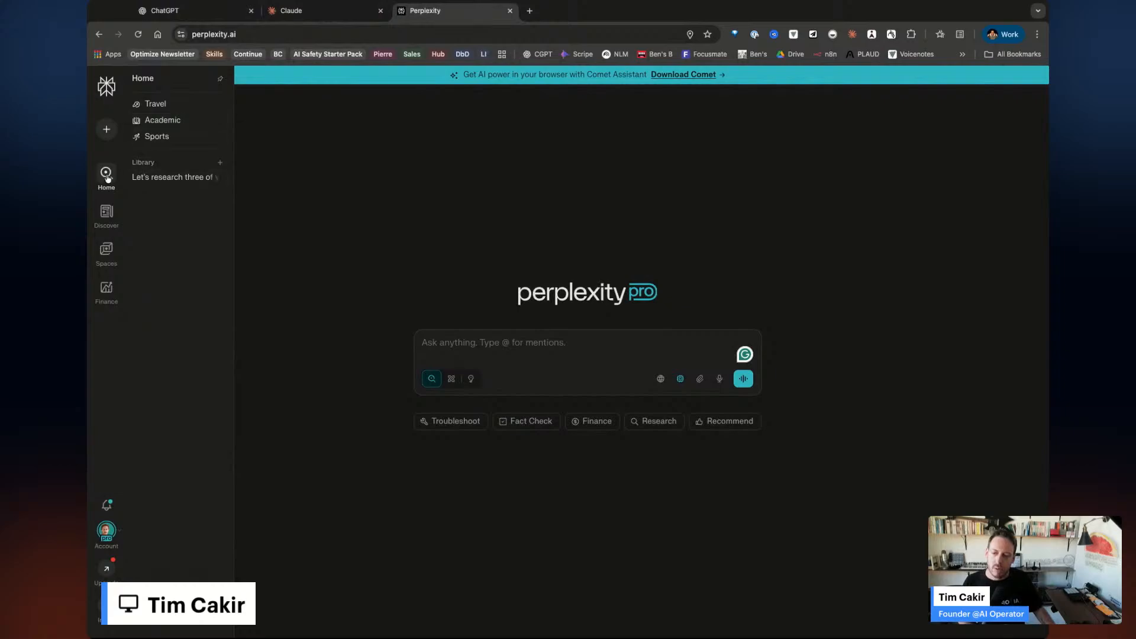
{"action": "left_click", "coordinate": [167, 178]}
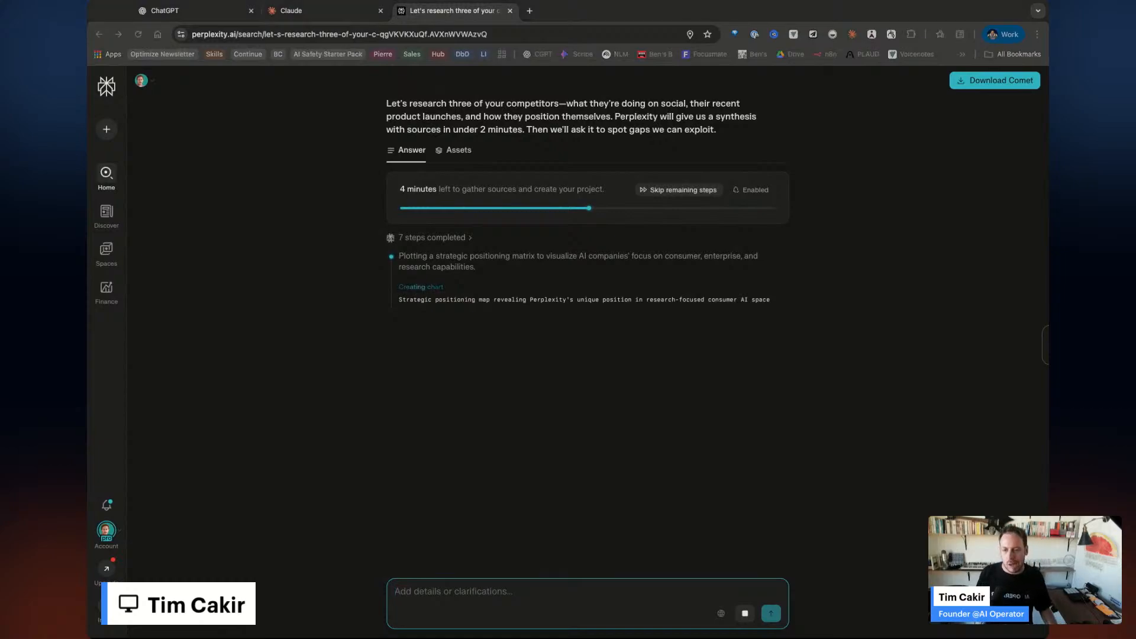
Load make.com in a new browser tab.
{"action": "key", "text": "ctrl+t"}
{"action": "type", "text": "make.com"}
{"action": "key", "text": "Return"}
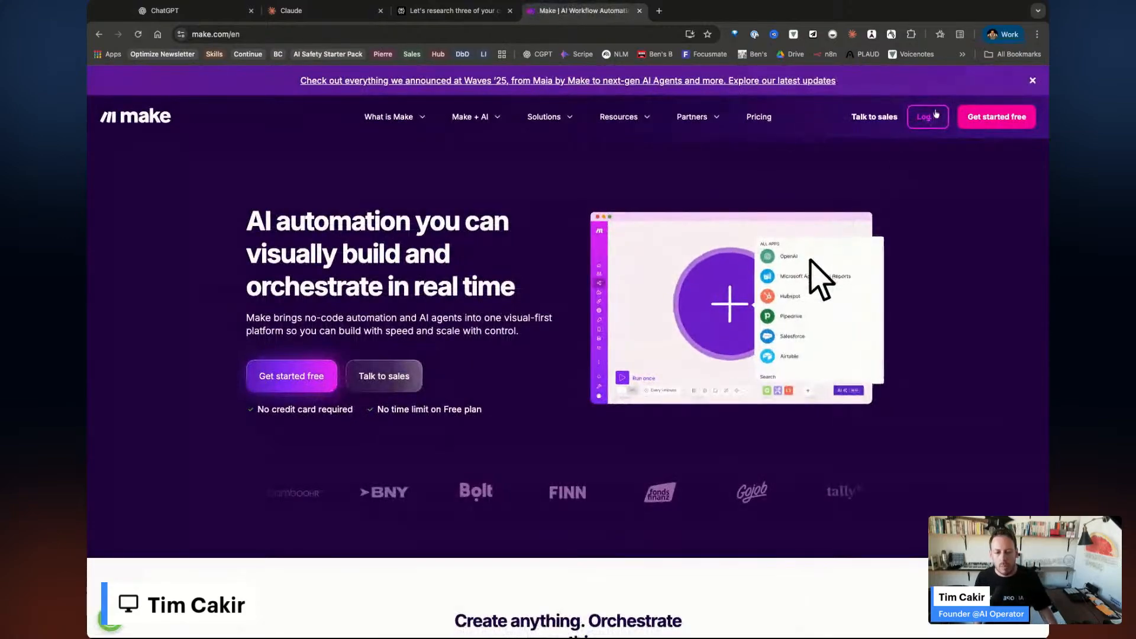
Log in to Make via Continue with Google and enter the personal organization's workspace.
{"action": "left_click", "coordinate": [929, 117]}
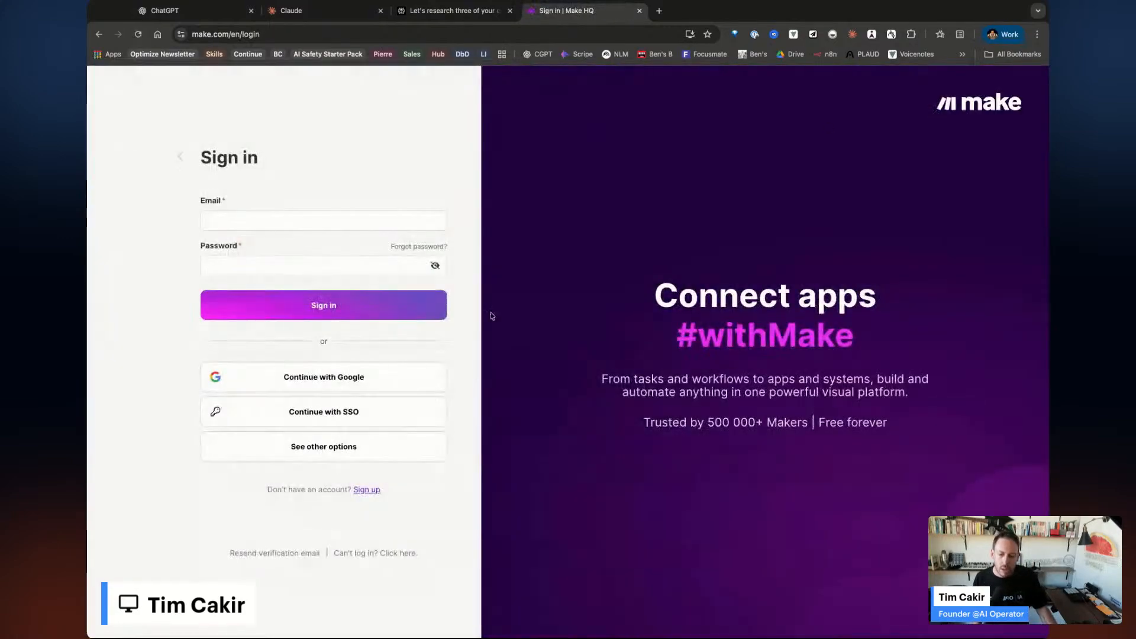
{"action": "left_click", "coordinate": [280, 379]}
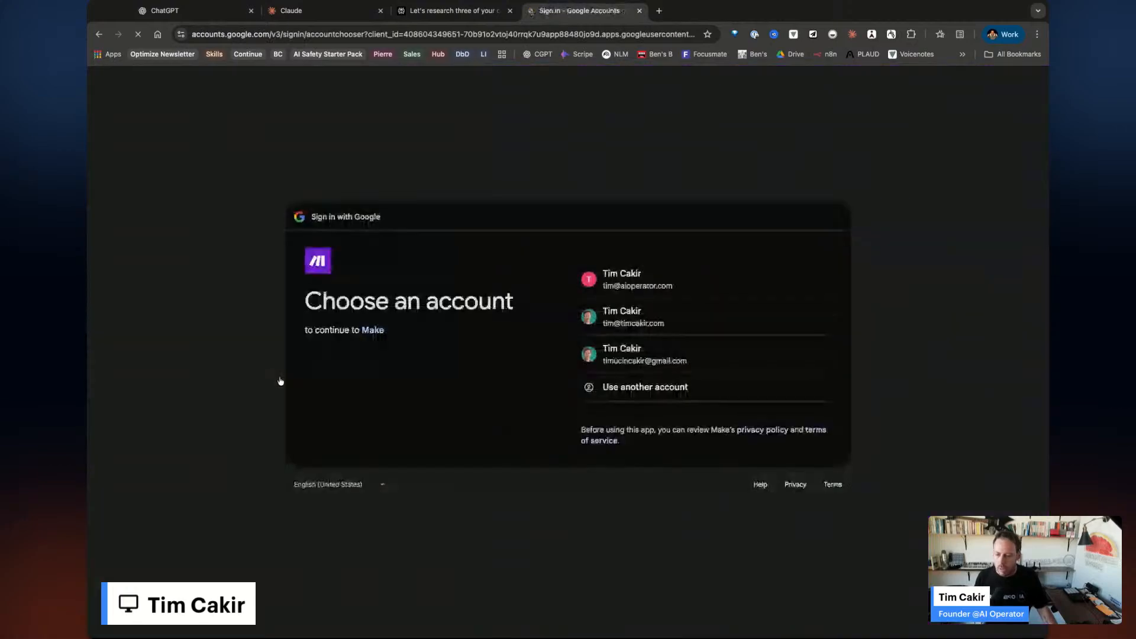
{"action": "left_click", "coordinate": [659, 327]}
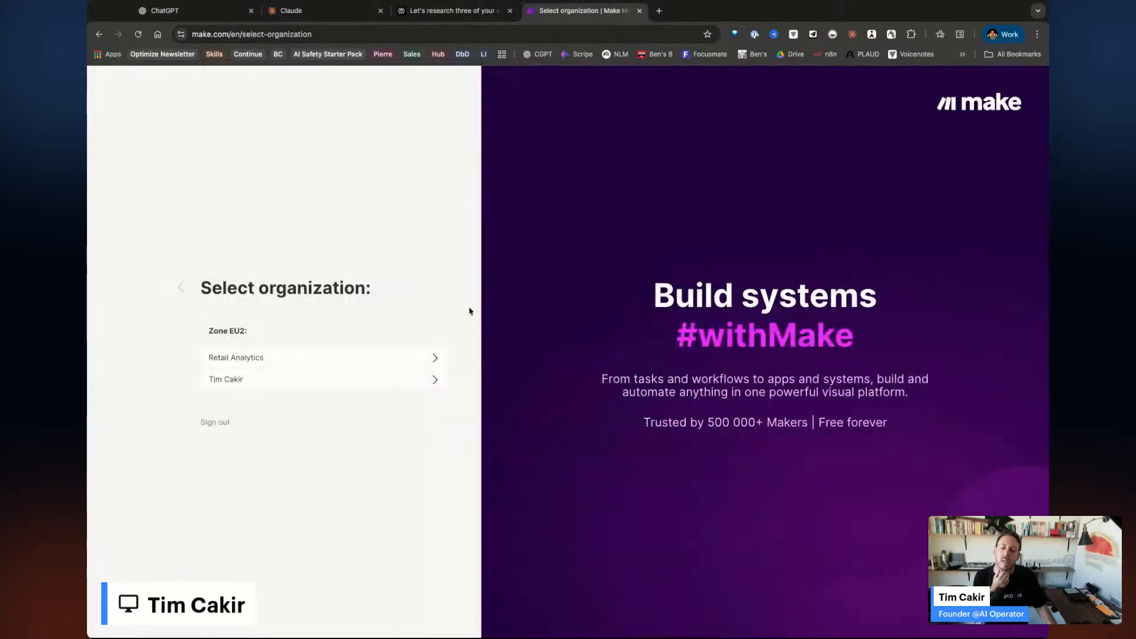
{"action": "left_click", "coordinate": [287, 389]}
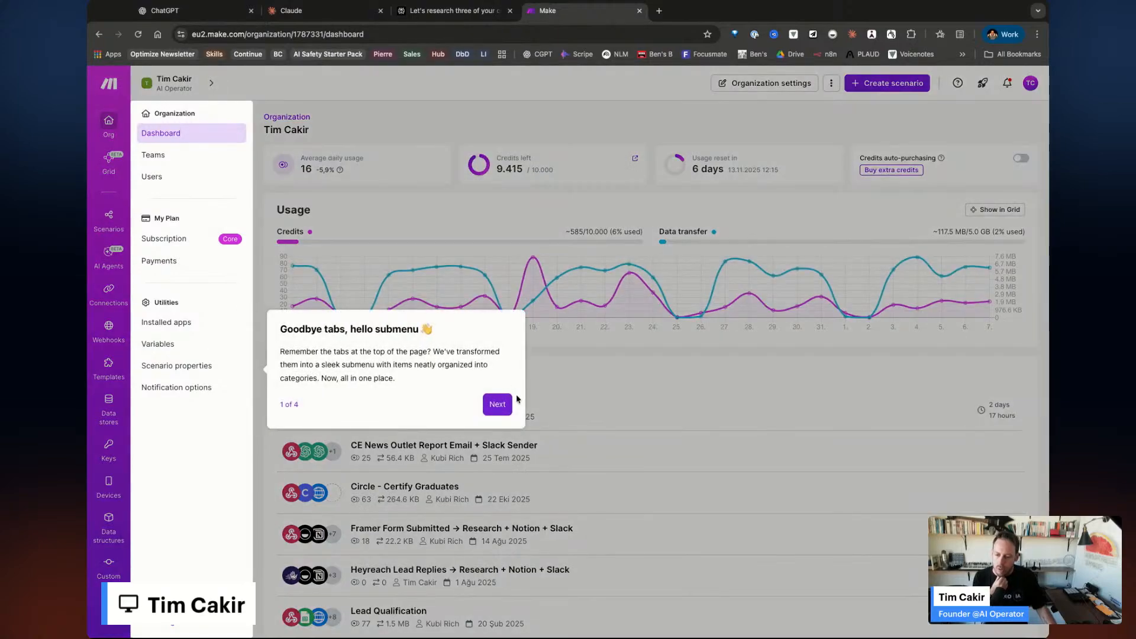
Step through Make's navigation onboarding tour to the end and finish it.
{"action": "left_click", "coordinate": [491, 405]}
{"action": "left_click", "coordinate": [277, 291]}
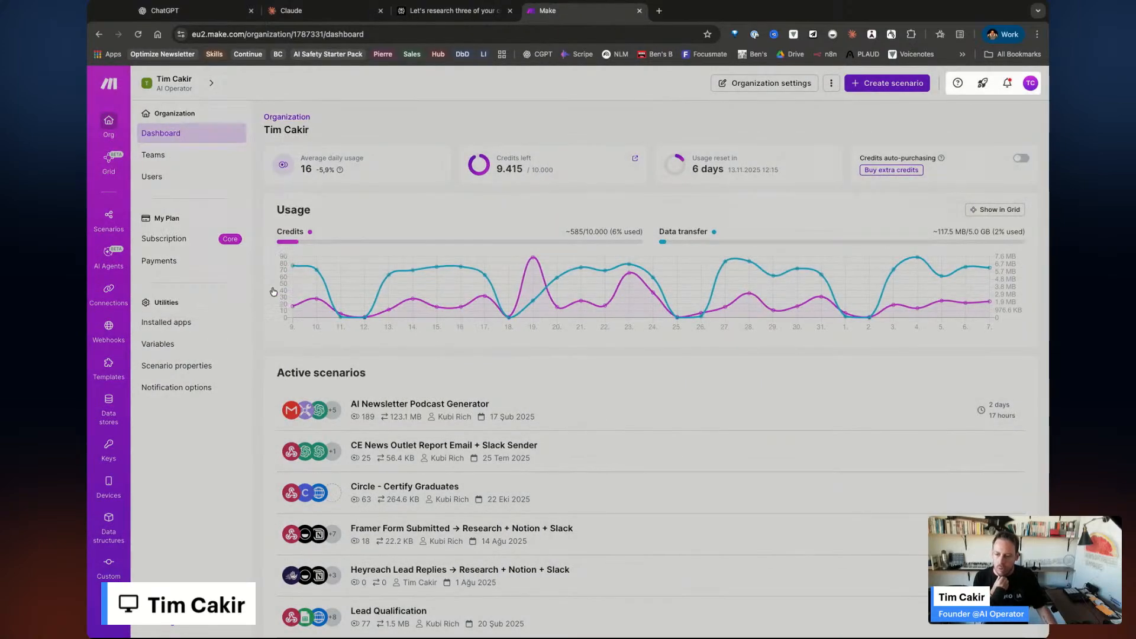
{"action": "left_click", "coordinate": [960, 183]}
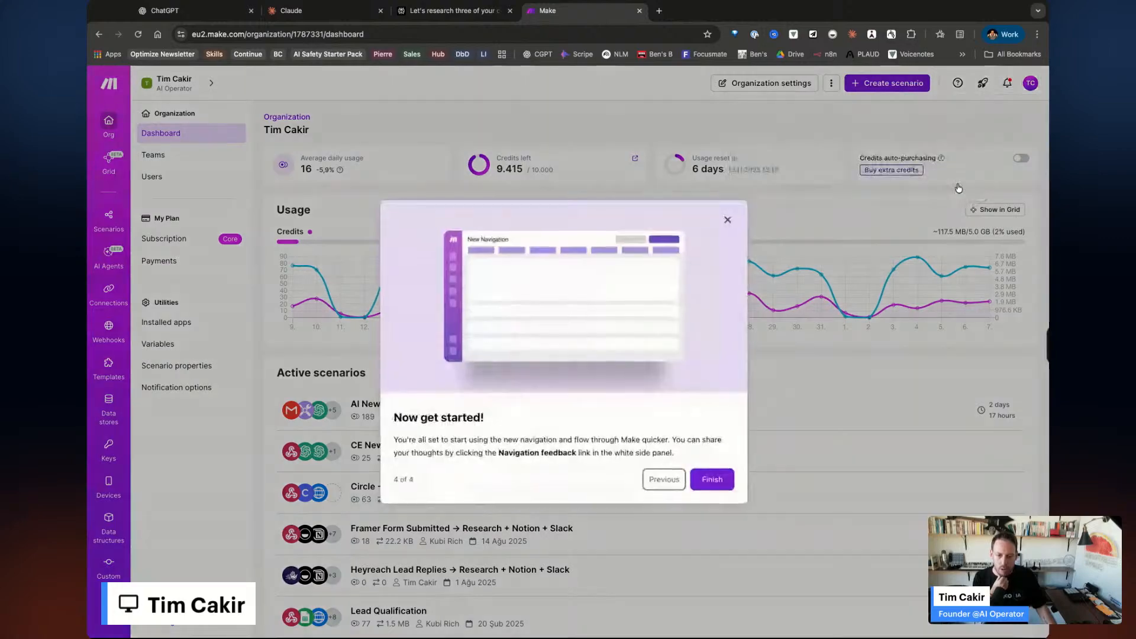
{"action": "left_click", "coordinate": [717, 484]}
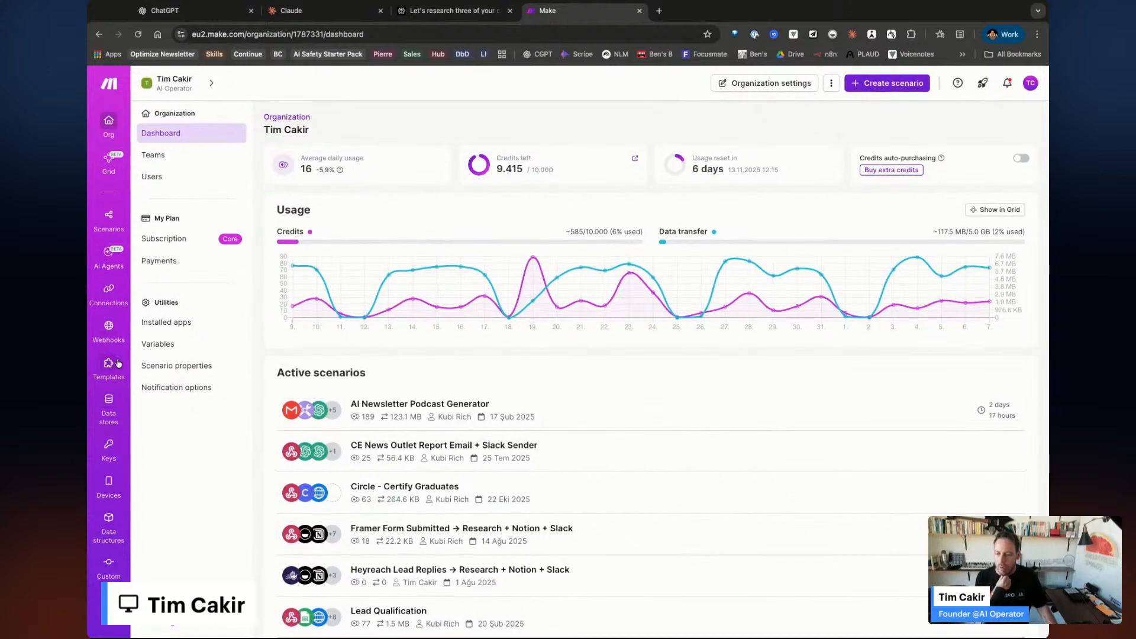
Open the AI Newsletter Podcast Generator scenario from the Scenarios list.
{"action": "left_click", "coordinate": [109, 220]}
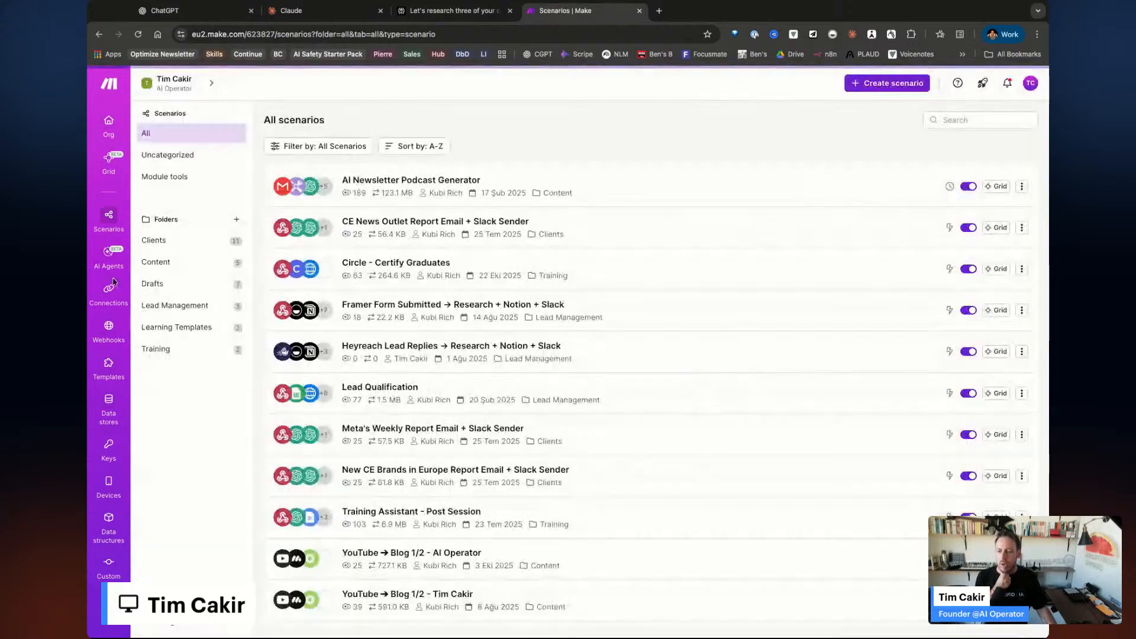
{"action": "scroll", "coordinate": [557, 368], "scroll_direction": "down", "scroll_amount": 1}
{"action": "scroll", "coordinate": [551, 228], "scroll_direction": "up", "scroll_amount": 1}
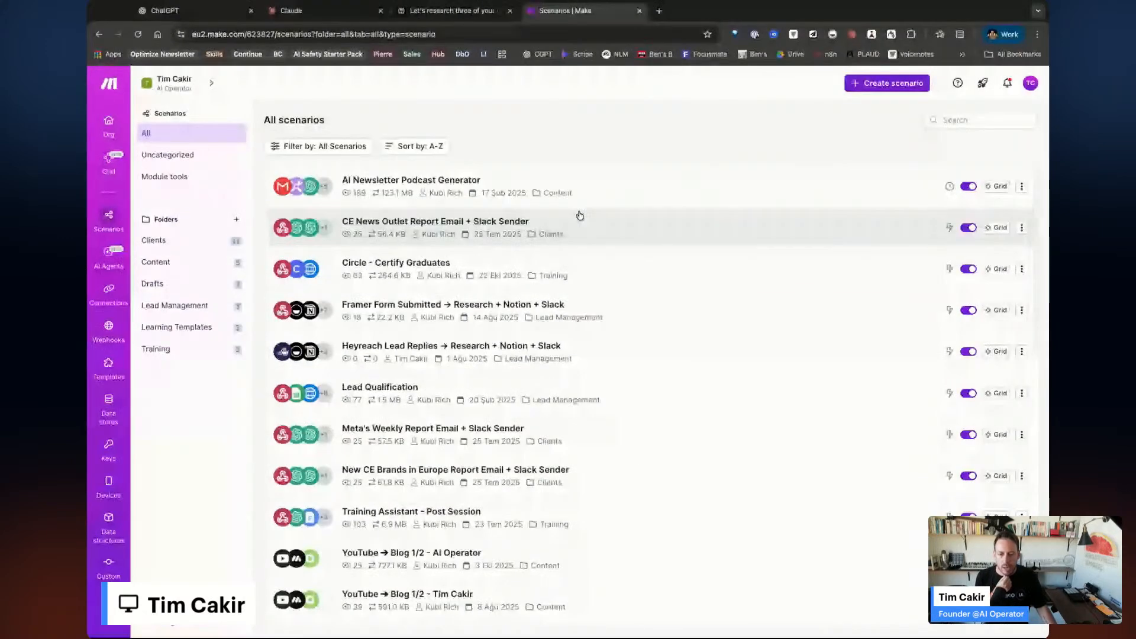
{"action": "left_click", "coordinate": [614, 190]}
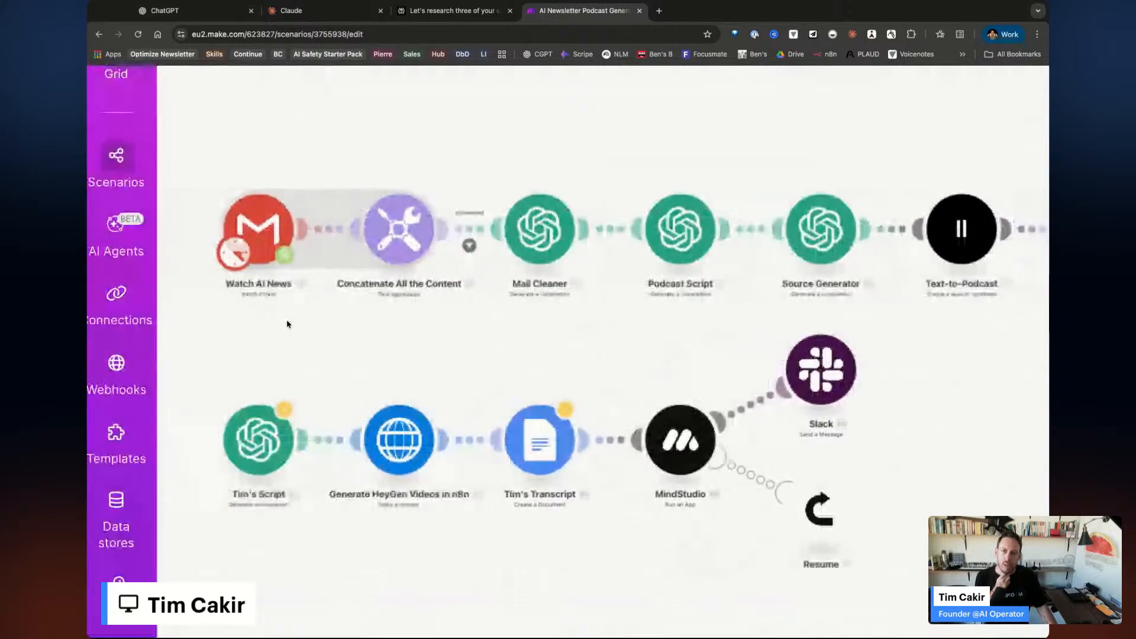
Open the scenario diagram in the editor and dismiss the sharing-options tip.
{"action": "scroll", "coordinate": [257, 289], "scroll_direction": "down", "scroll_amount": 5}
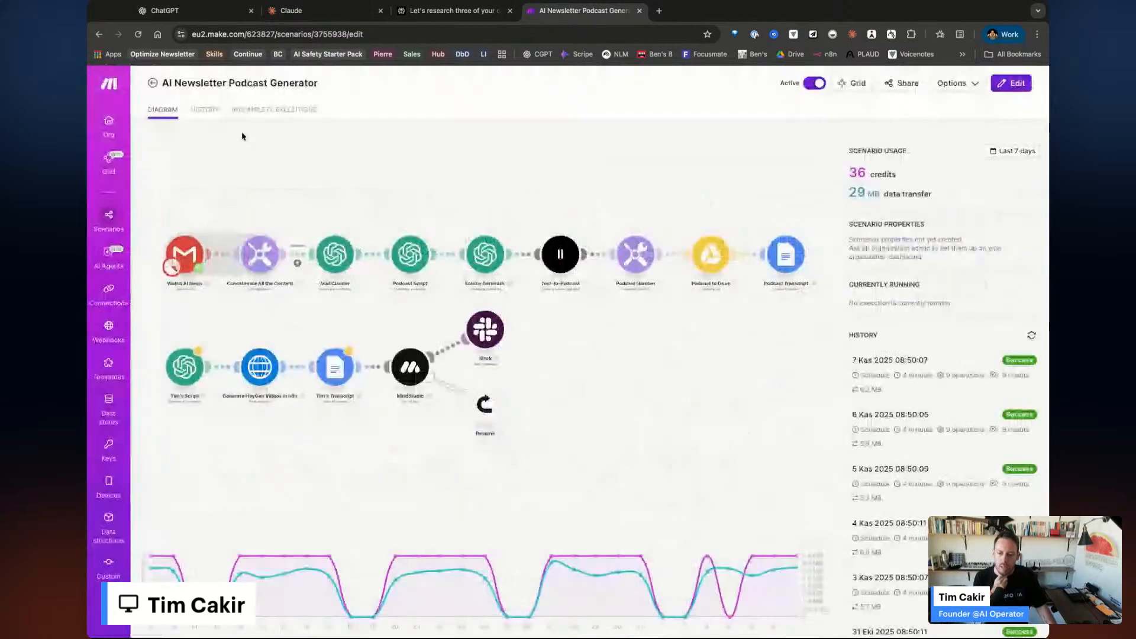
{"action": "left_click", "coordinate": [1011, 83]}
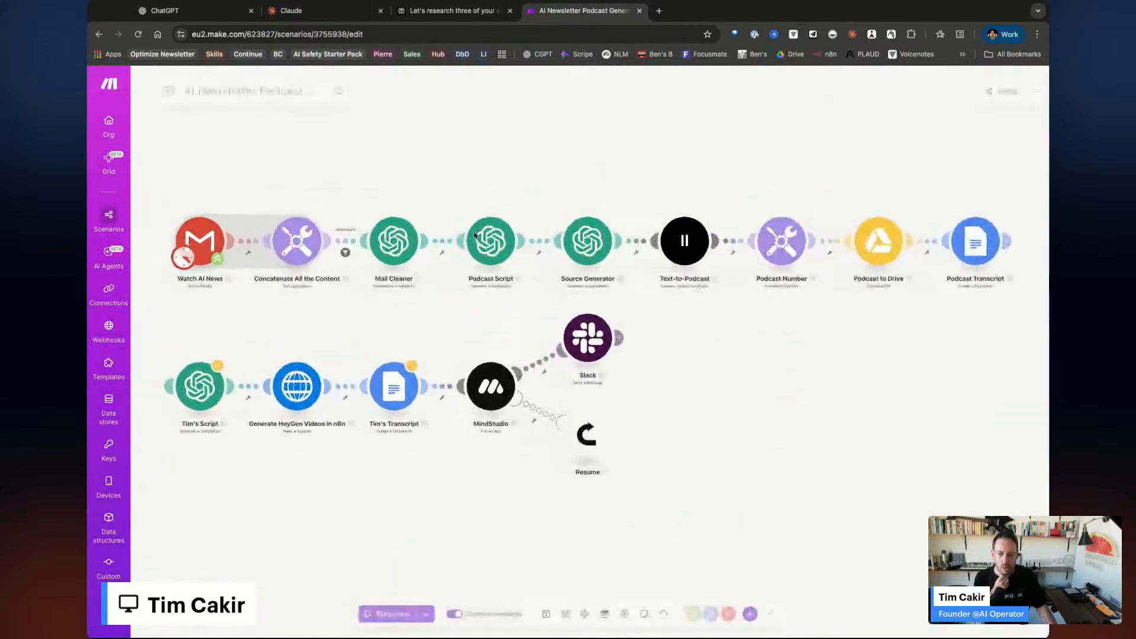
{"action": "scroll", "coordinate": [172, 278], "scroll_direction": "up", "scroll_amount": 5}
{"action": "left_click_drag", "start_coordinate": [372, 362], "coordinate": [389, 361]}
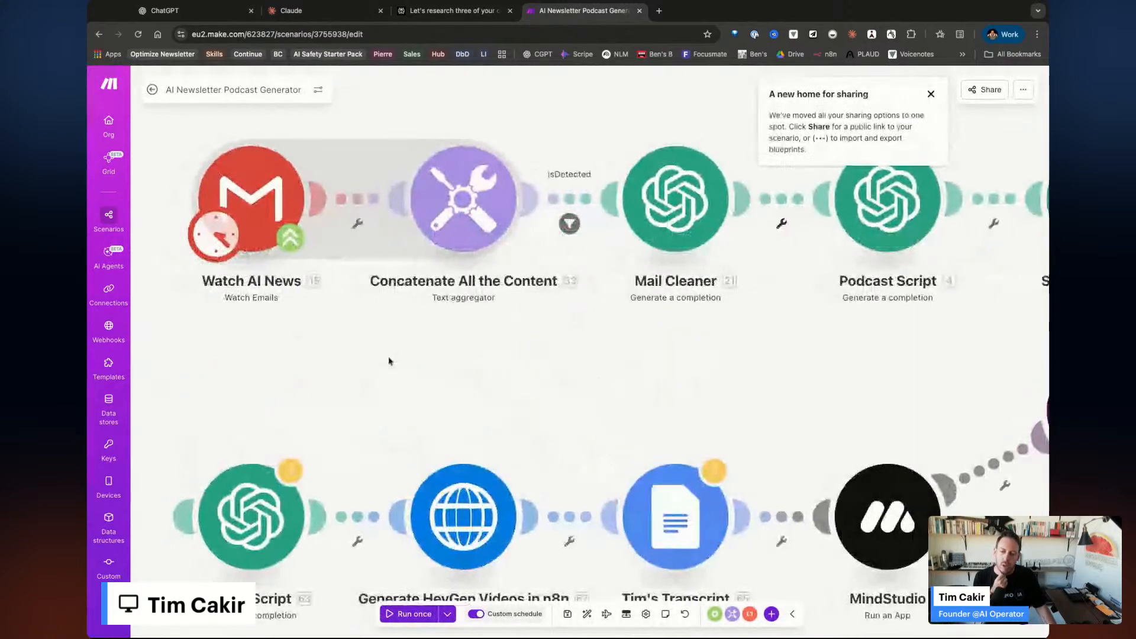
{"action": "left_click", "coordinate": [931, 94]}
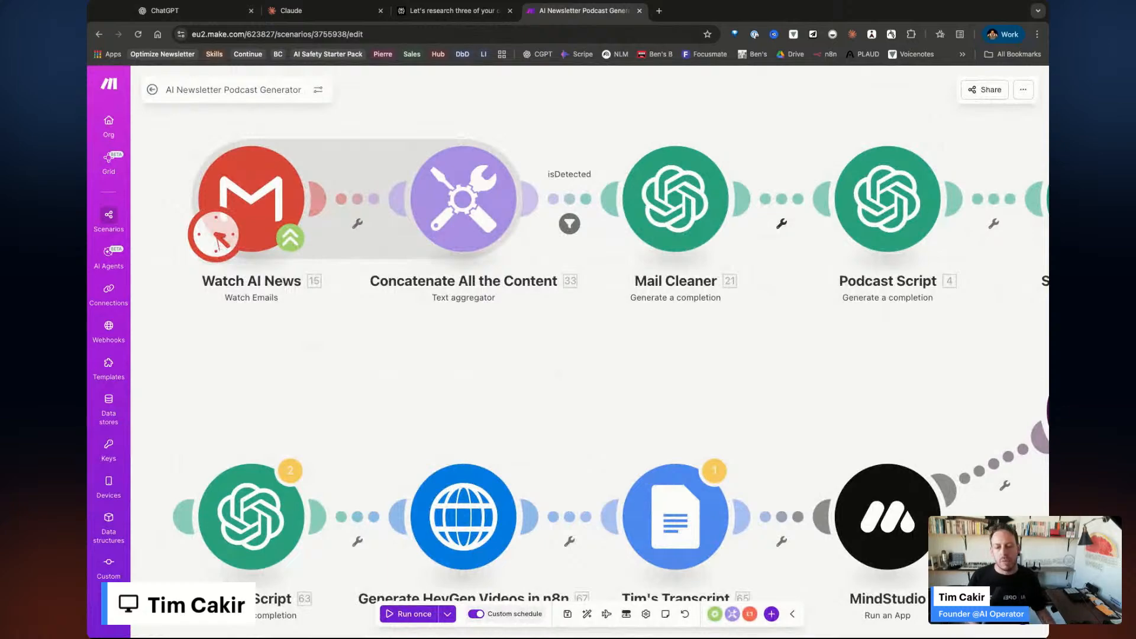
Pan across the email, OpenAI, text-to-podcast and Slack modules, then return to all scenarios.
{"action": "scroll", "coordinate": [562, 307], "scroll_direction": "right", "scroll_amount": 5}
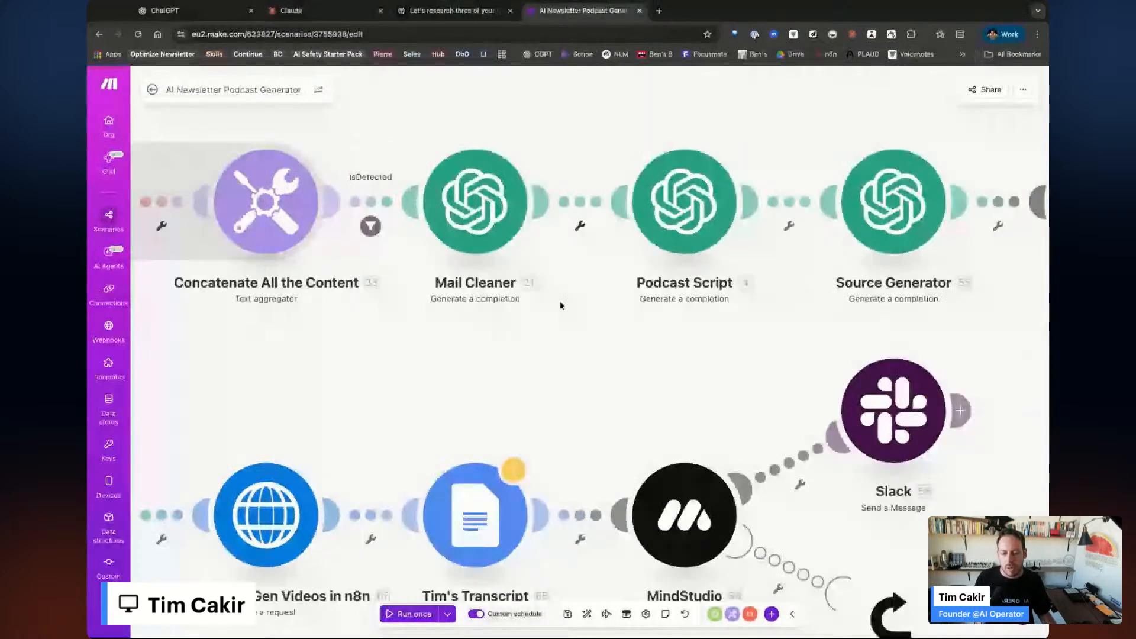
{"action": "scroll", "coordinate": [564, 309], "scroll_direction": "down", "scroll_amount": 5}
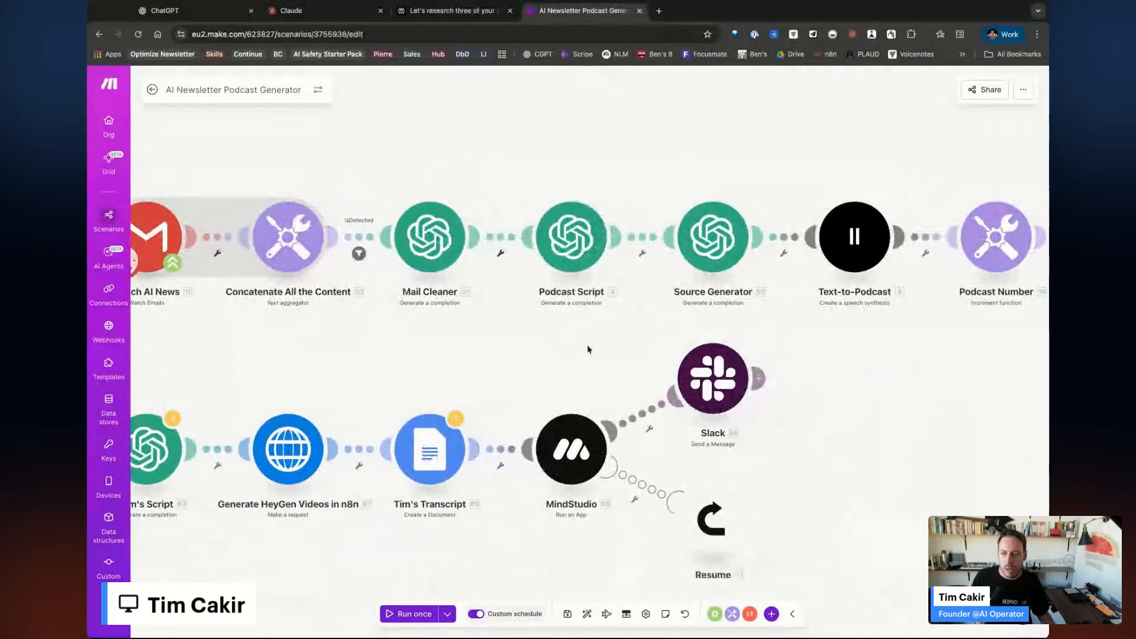
{"action": "scroll", "coordinate": [591, 349], "scroll_direction": "right", "scroll_amount": 3}
{"action": "scroll", "coordinate": [788, 364], "scroll_direction": "up", "scroll_amount": 1}
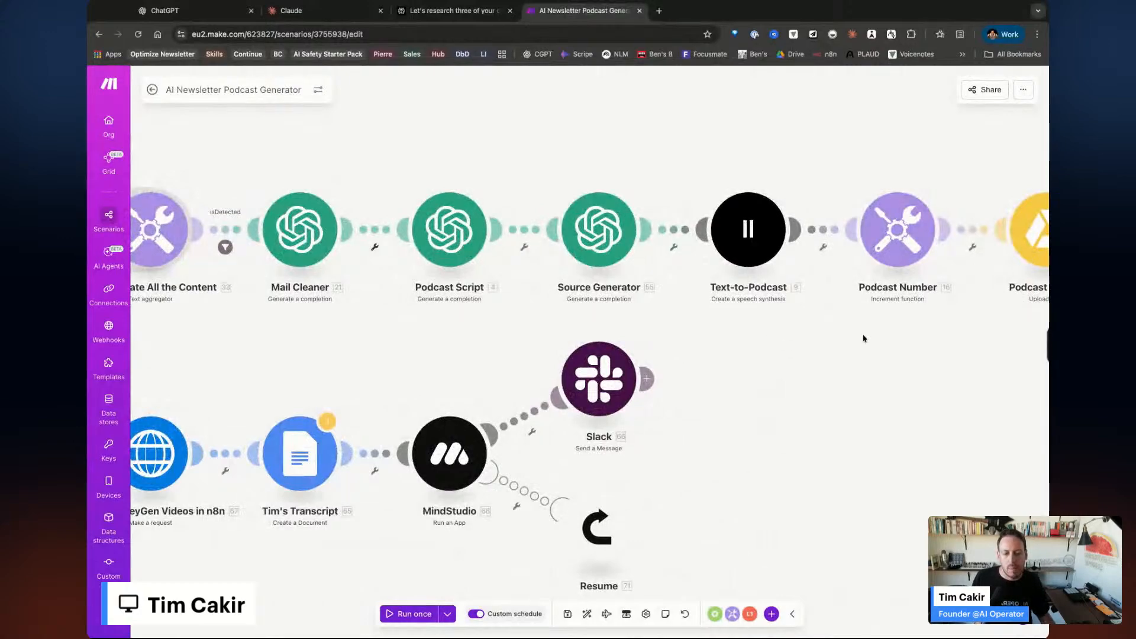
{"action": "scroll", "coordinate": [863, 338], "scroll_direction": "right", "scroll_amount": 5}
{"action": "scroll", "coordinate": [863, 338], "scroll_direction": "right", "scroll_amount": 4}
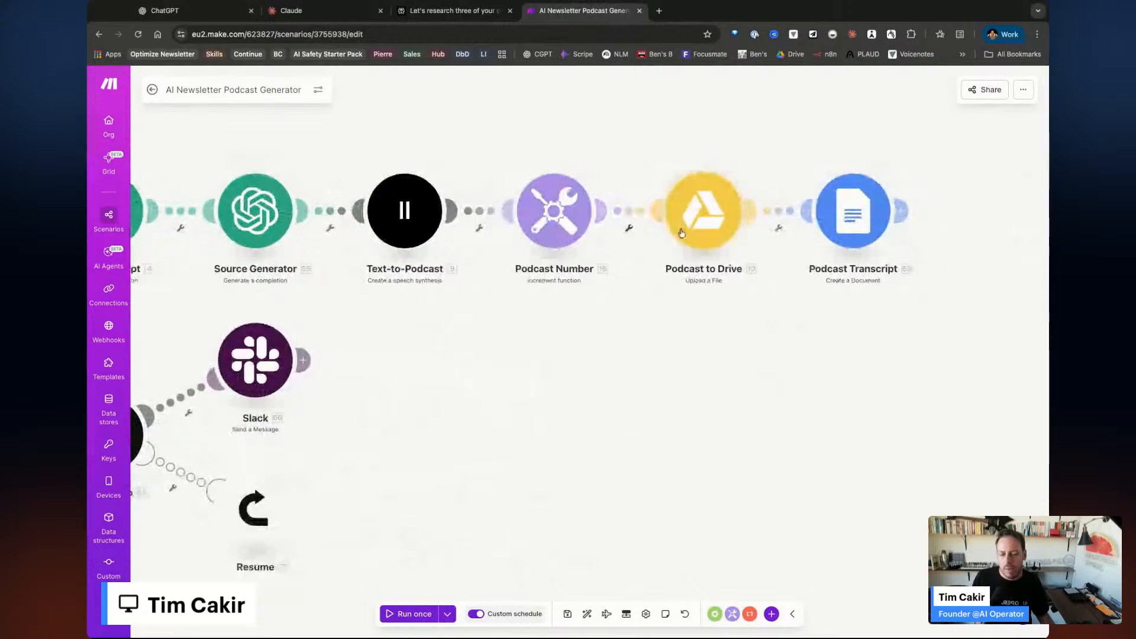
{"action": "scroll", "coordinate": [624, 377], "scroll_direction": "left", "scroll_amount": 13}
{"action": "scroll", "coordinate": [623, 377], "scroll_direction": "down", "scroll_amount": 2}
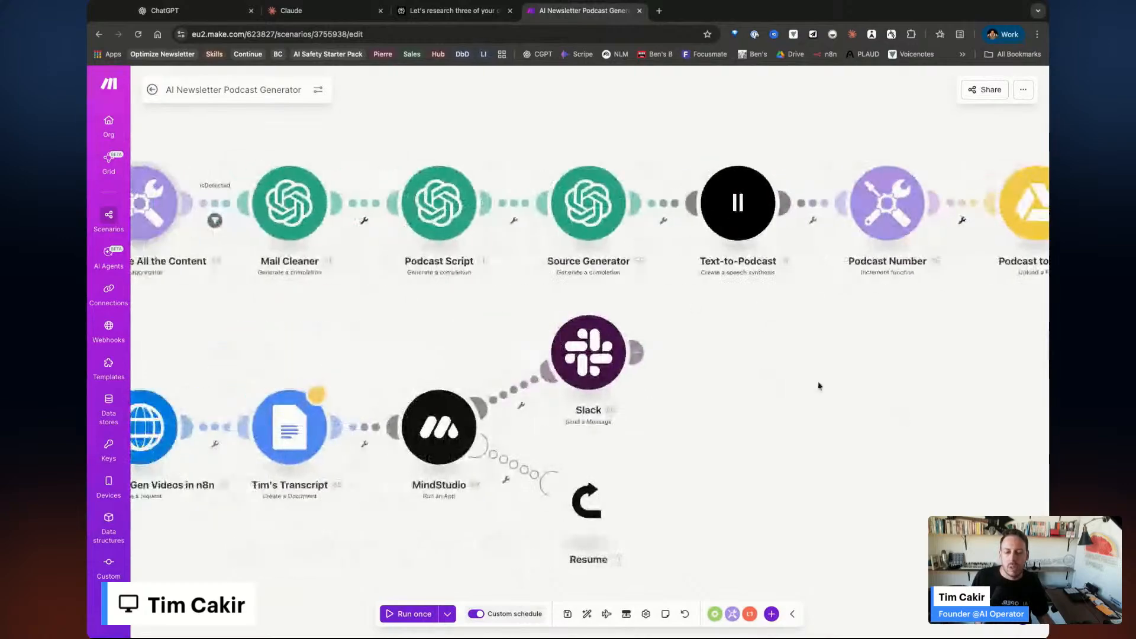
{"action": "scroll", "coordinate": [564, 475], "scroll_direction": "left", "scroll_amount": 1}
{"action": "scroll", "coordinate": [564, 475], "scroll_direction": "down", "scroll_amount": 1}
{"action": "scroll", "coordinate": [564, 474], "scroll_direction": "right", "scroll_amount": 1}
{"action": "scroll", "coordinate": [564, 475], "scroll_direction": "up", "scroll_amount": 1}
{"action": "scroll", "coordinate": [860, 431], "scroll_direction": "down", "scroll_amount": 5}
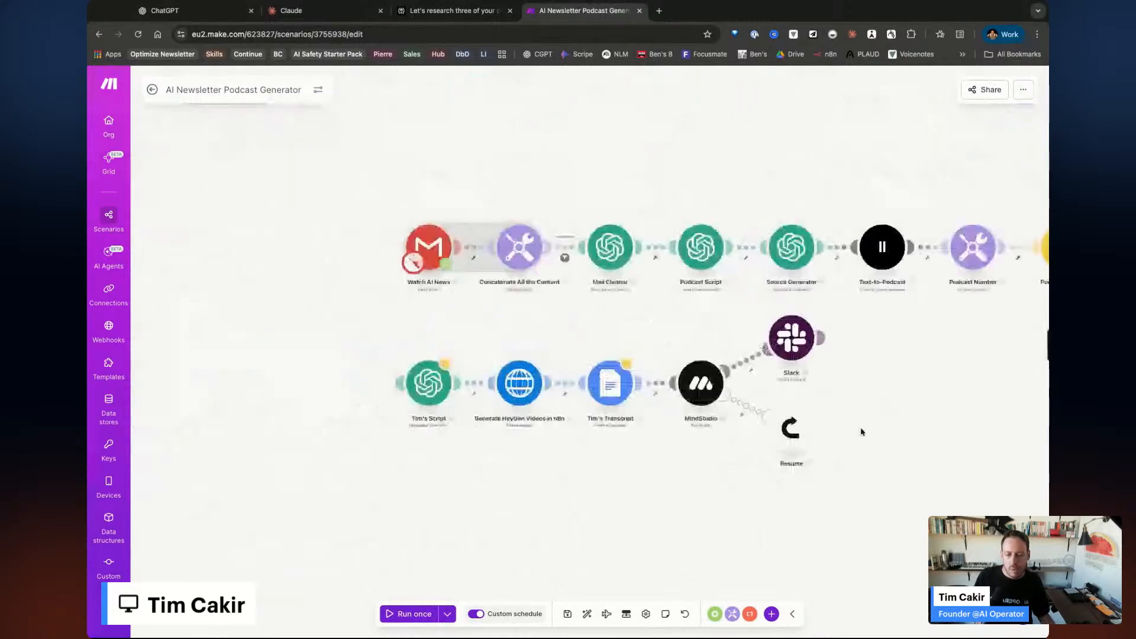
{"action": "scroll", "coordinate": [860, 431], "scroll_direction": "up", "scroll_amount": 5}
{"action": "scroll", "coordinate": [862, 432], "scroll_direction": "down", "scroll_amount": 1}
{"action": "scroll", "coordinate": [856, 416], "scroll_direction": "right", "scroll_amount": 1}
{"action": "scroll", "coordinate": [856, 416], "scroll_direction": "up", "scroll_amount": 1}
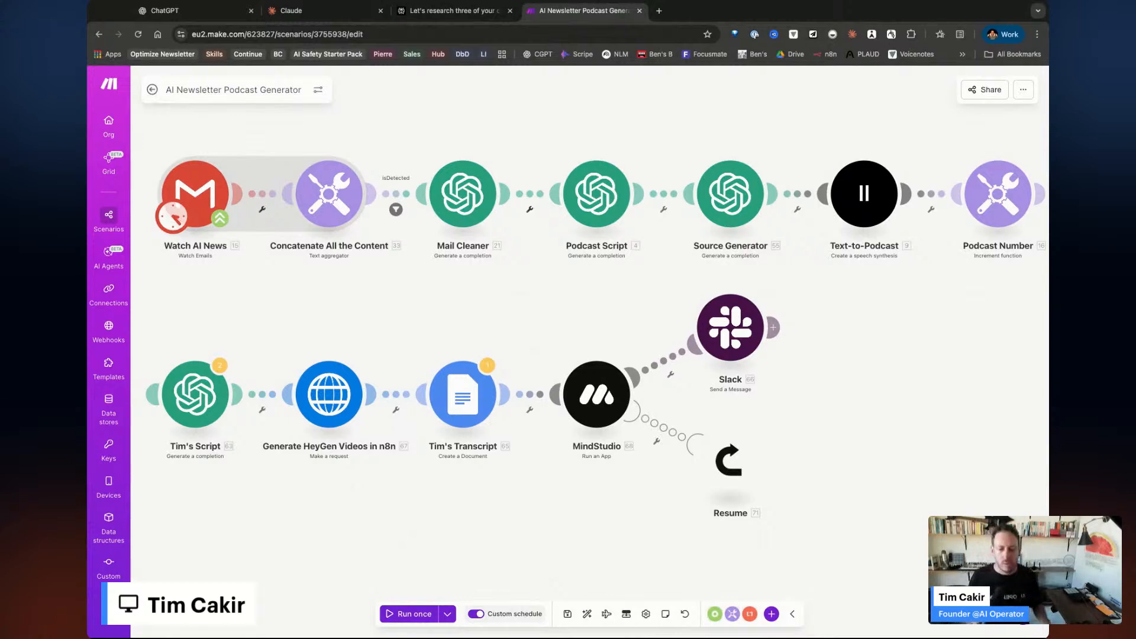
{"action": "left_click", "coordinate": [109, 215]}
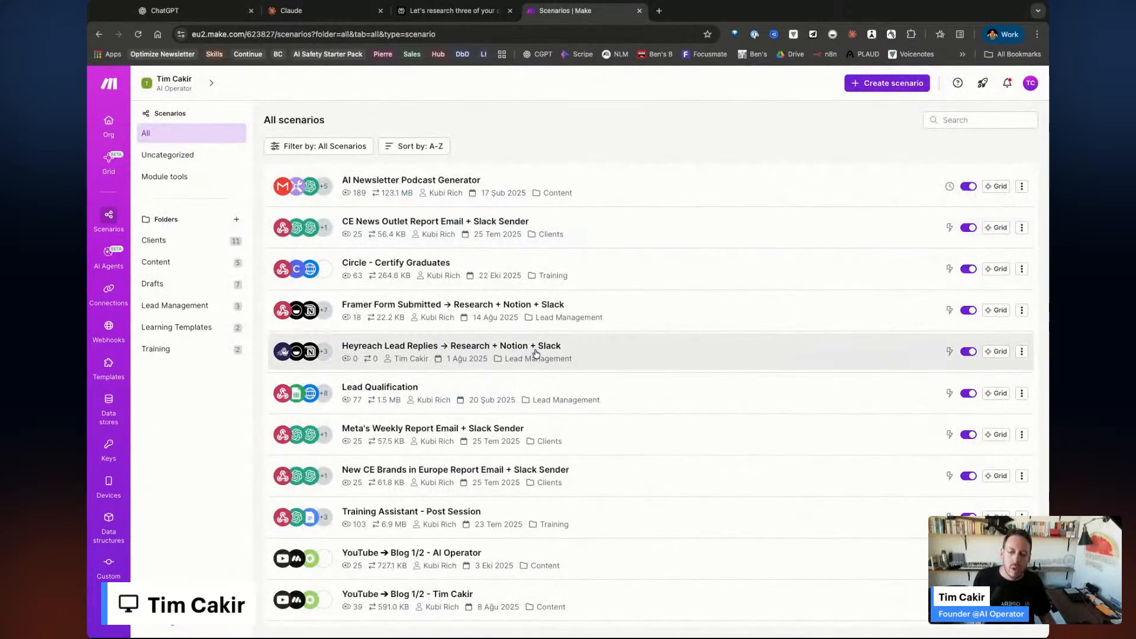
Scroll through the All scenarios list, then open the Org dashboard with 9.415 credits left.
{"action": "scroll", "coordinate": [574, 407], "scroll_direction": "down", "scroll_amount": 10}
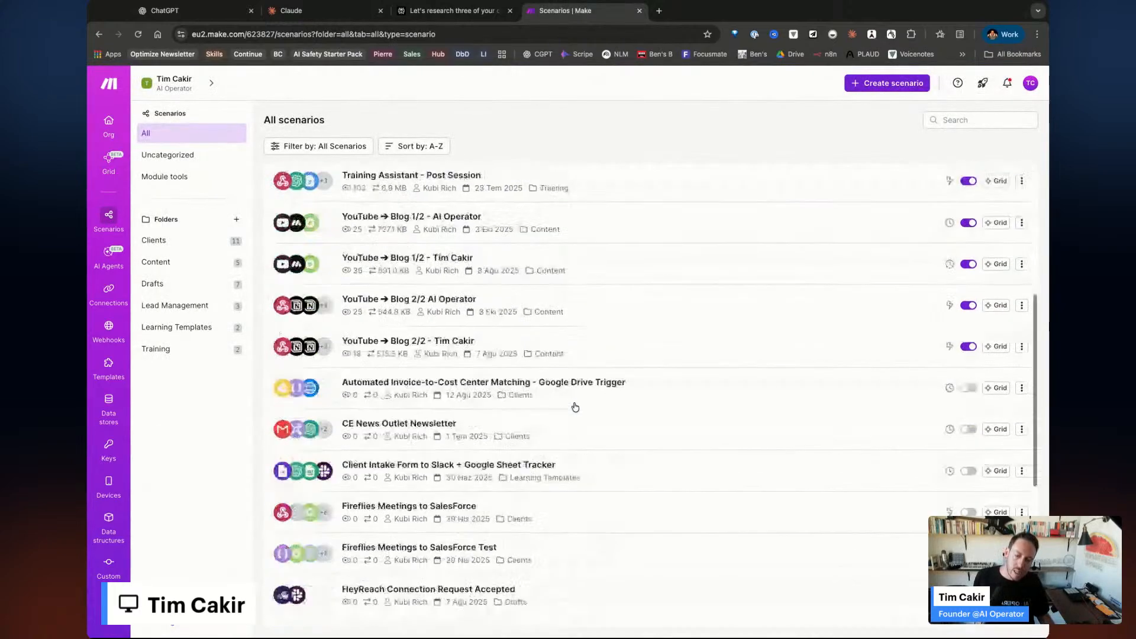
{"action": "scroll", "coordinate": [574, 406], "scroll_direction": "down", "scroll_amount": 4}
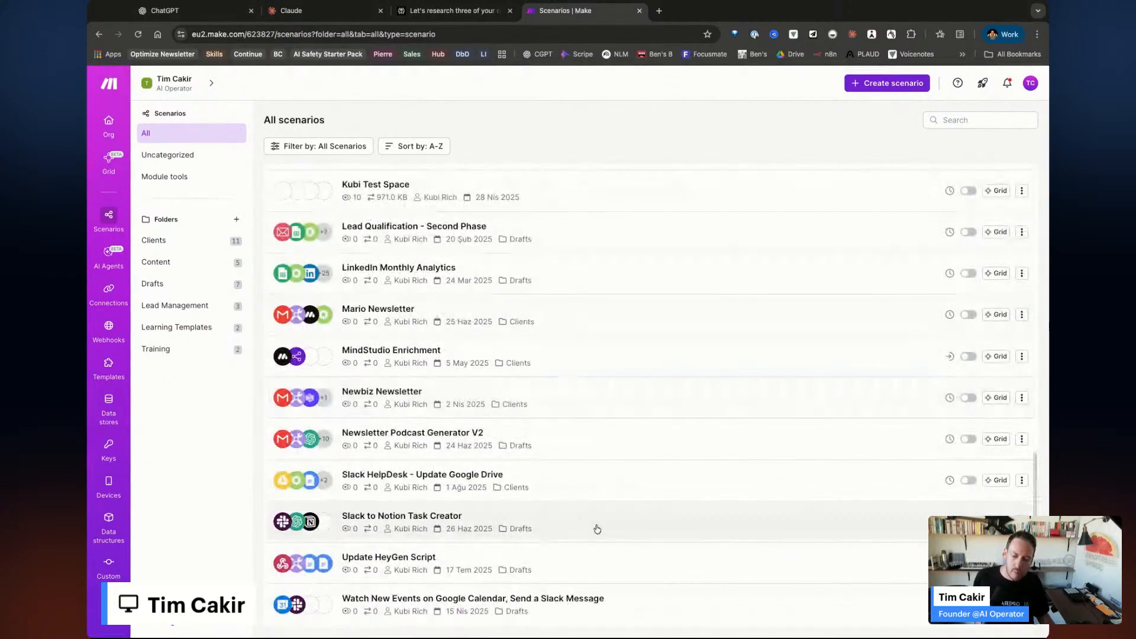
{"action": "scroll", "coordinate": [600, 527], "scroll_direction": "up", "scroll_amount": 6}
{"action": "scroll", "coordinate": [600, 527], "scroll_direction": "up", "scroll_amount": 5}
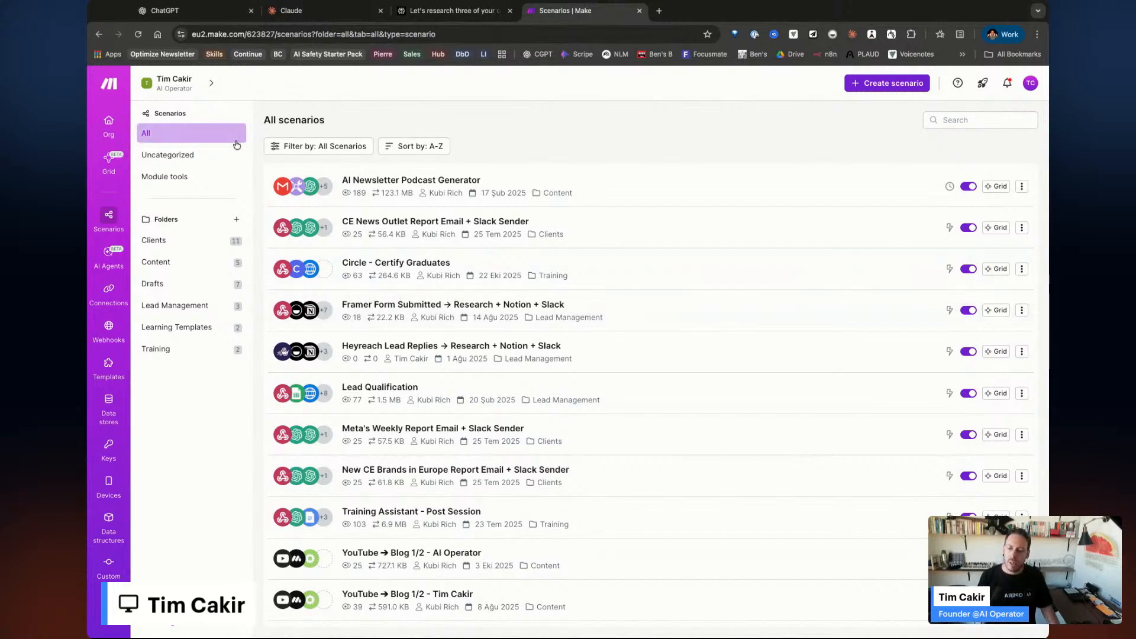
{"action": "left_click", "coordinate": [106, 125]}
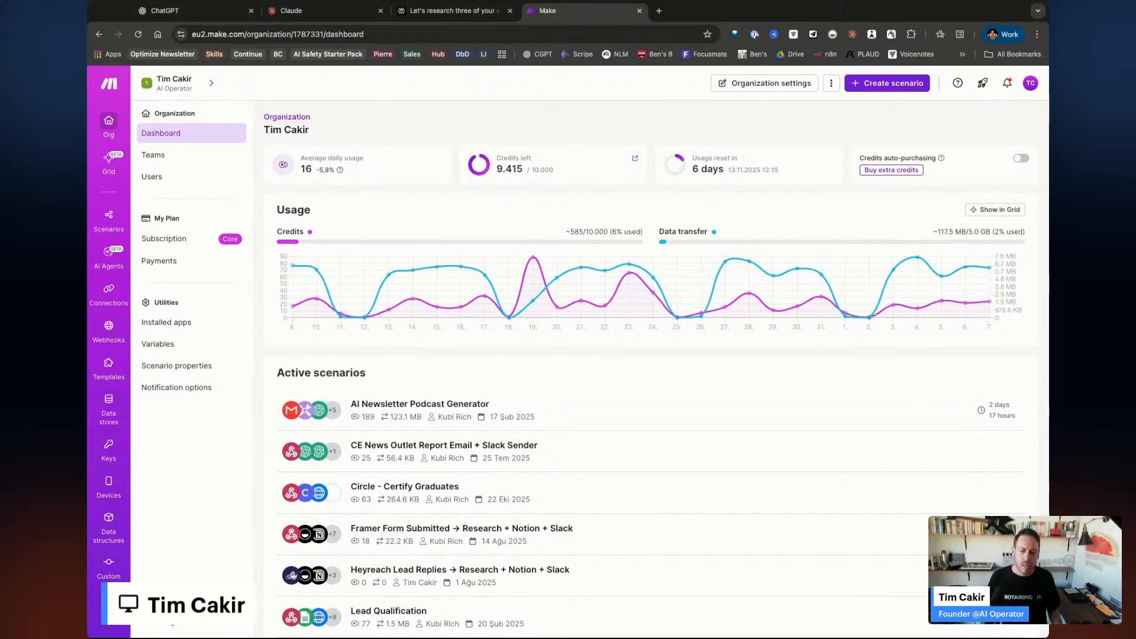
Open the Customer Service AI agent's configuration and delete its Testring system prompt.
{"action": "left_click", "coordinate": [106, 258]}
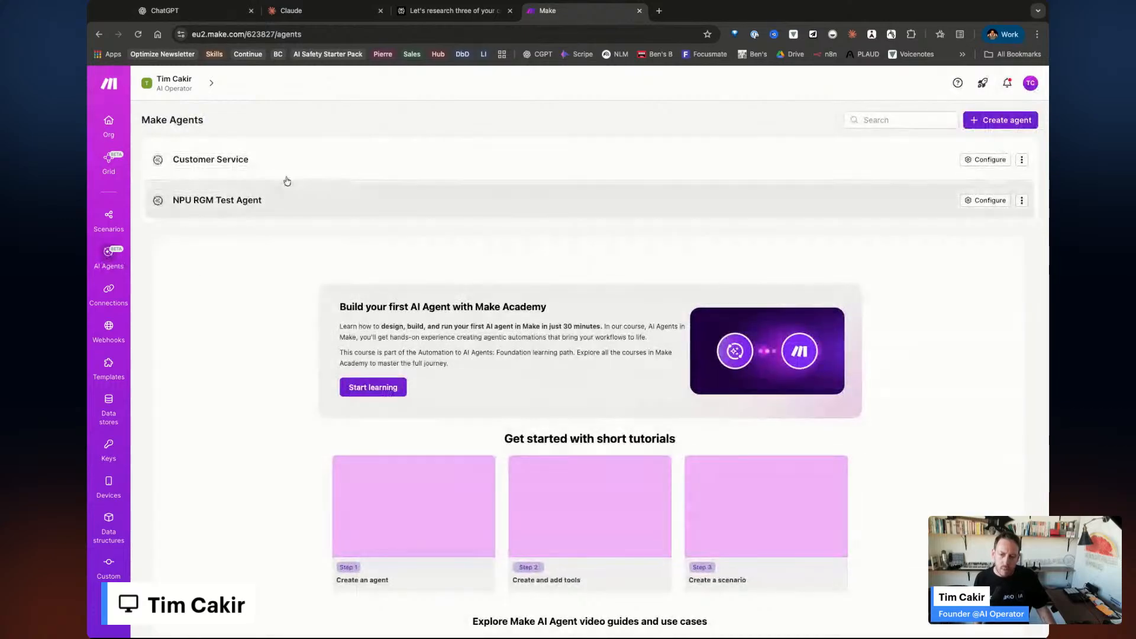
{"action": "left_click", "coordinate": [973, 159]}
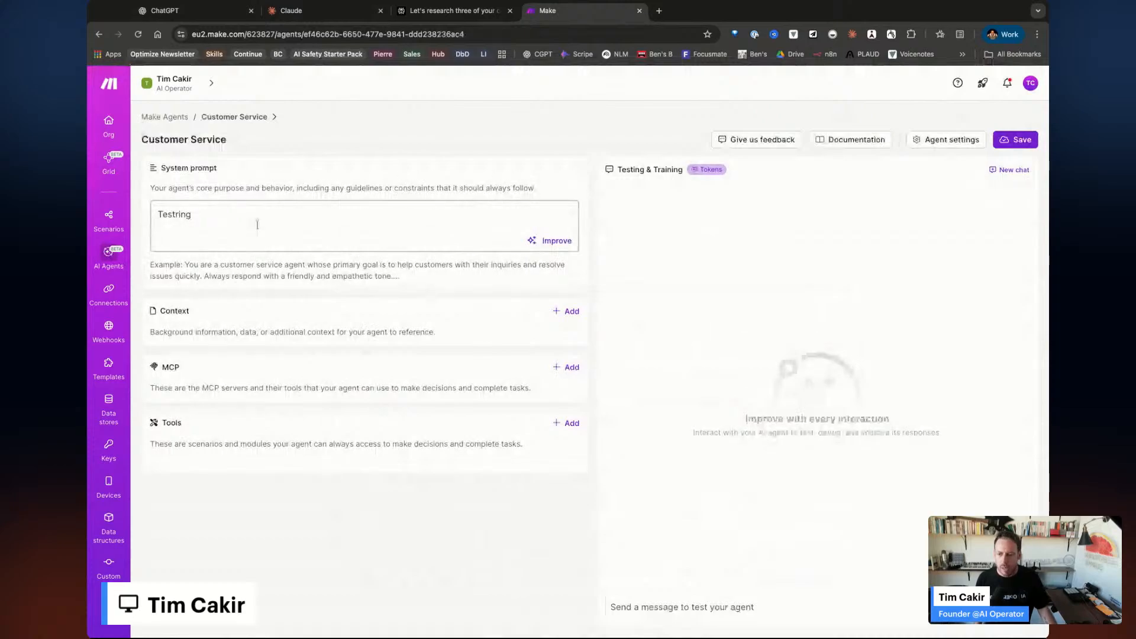
{"action": "double_click", "coordinate": [177, 214]}
{"action": "key", "text": "BackSpace"}
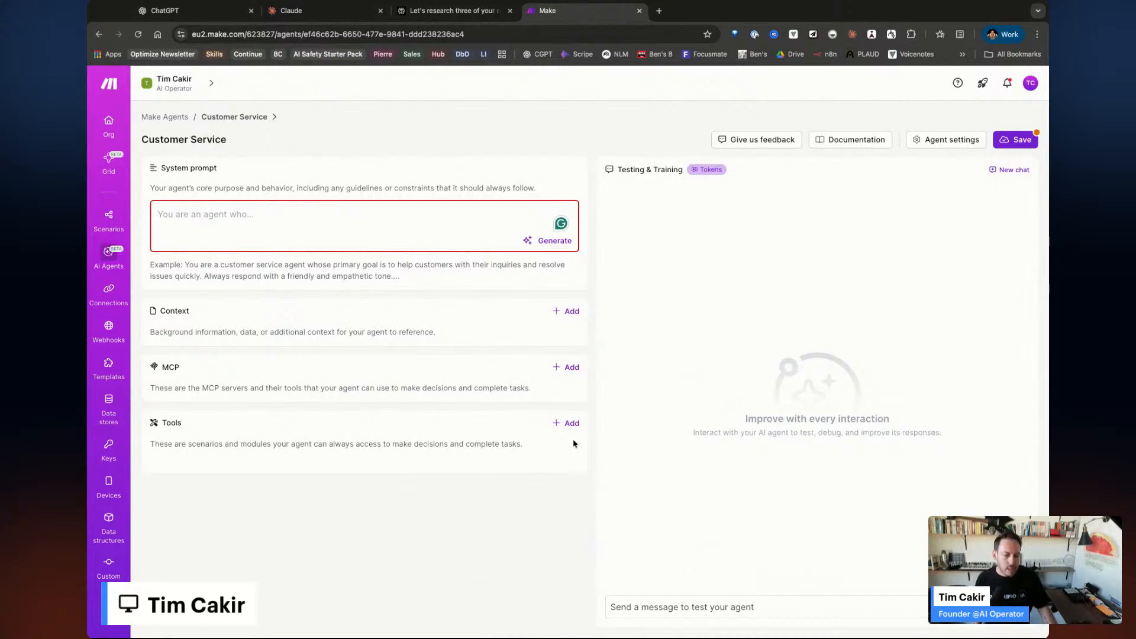
Open Tools + Add > Module, close the module dialog without adding anything, and head back to Scenarios.
{"action": "left_click", "coordinate": [559, 425]}
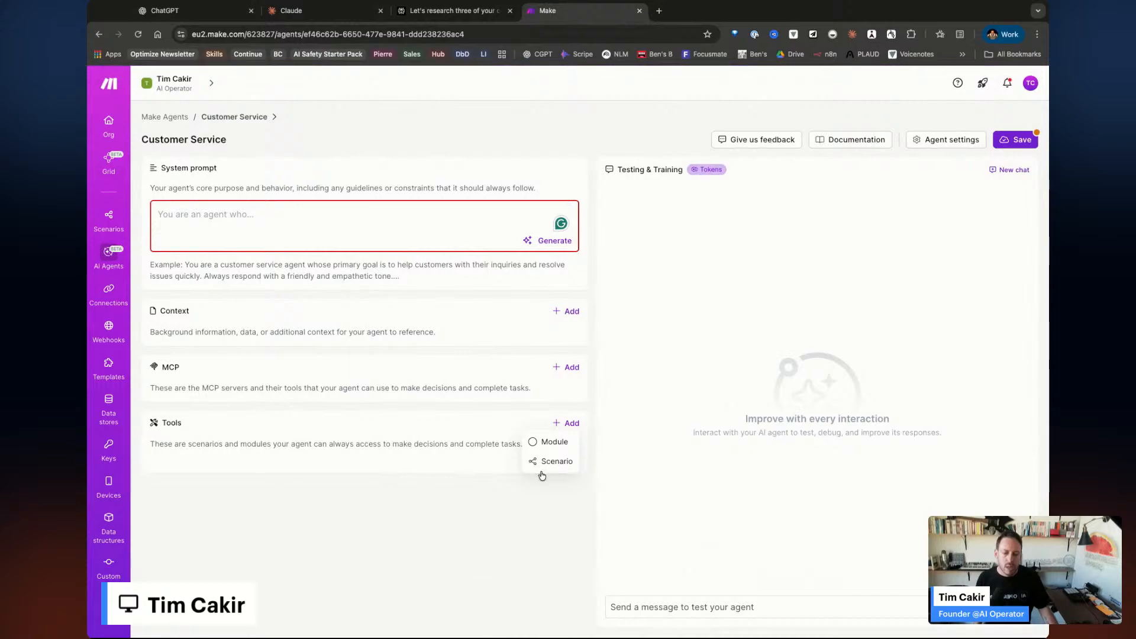
{"action": "left_click", "coordinate": [473, 534]}
{"action": "left_click", "coordinate": [559, 424]}
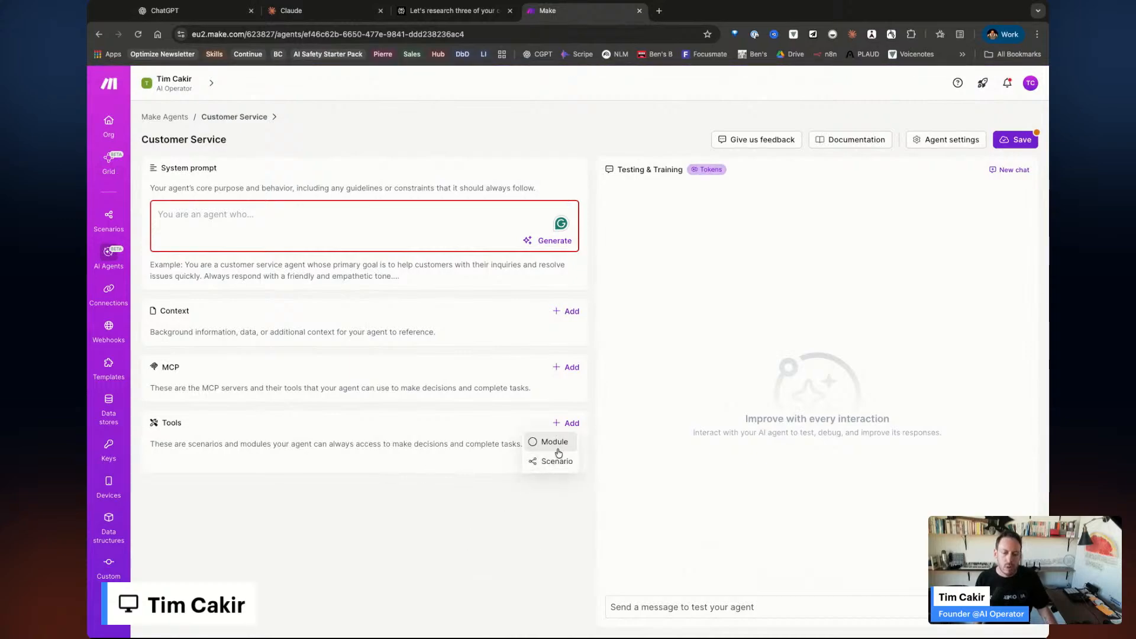
{"action": "left_click", "coordinate": [556, 453]}
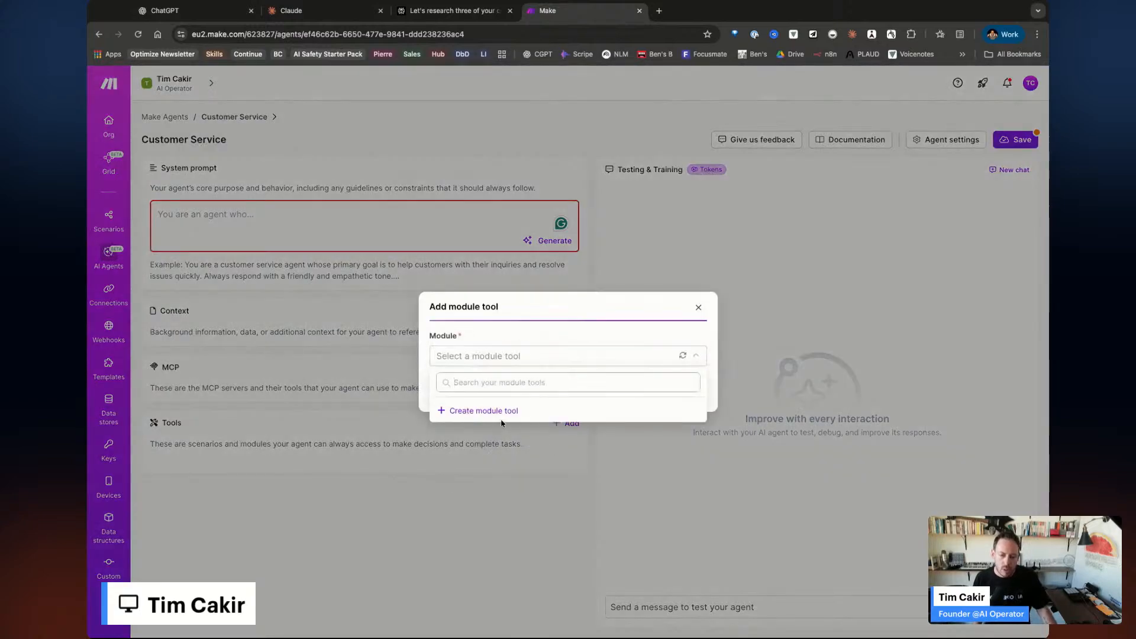
{"action": "left_click", "coordinate": [699, 307]}
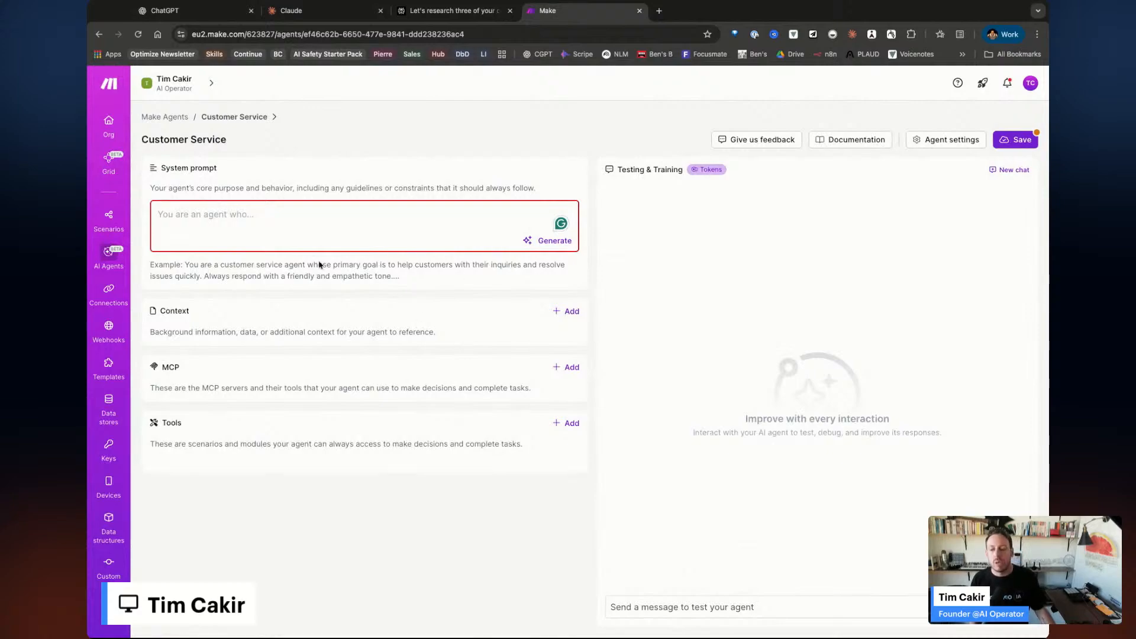
{"action": "left_click", "coordinate": [112, 232]}
Discard the unsaved agent changes, then switch through ChatGPT and Claude to Perplexity's research report.
{"action": "left_click", "coordinate": [638, 389]}
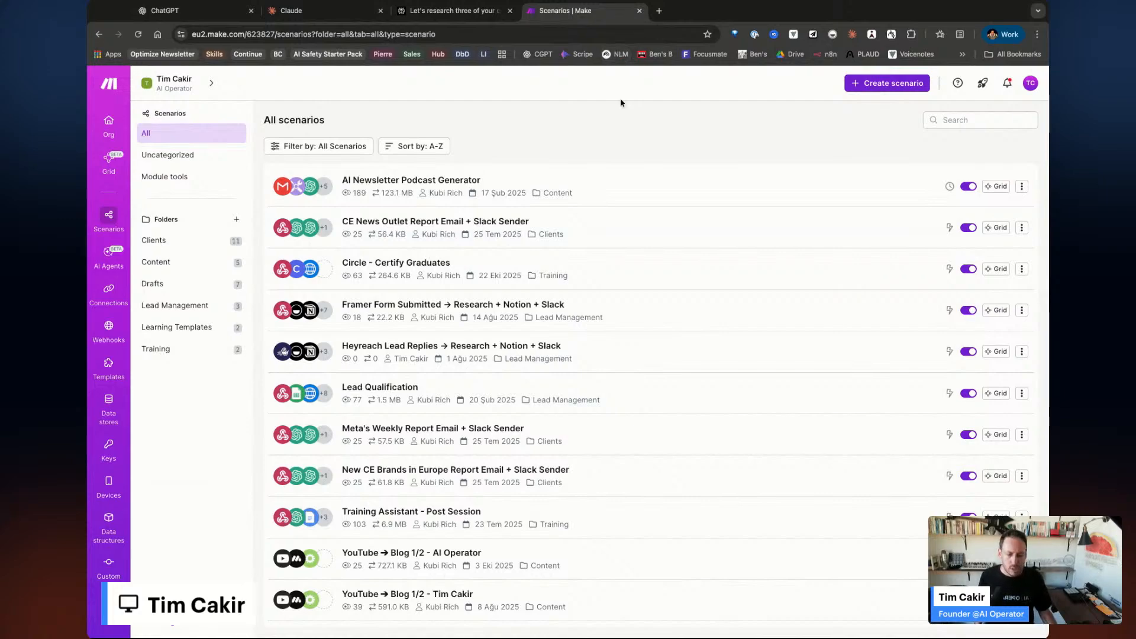
{"action": "left_click", "coordinate": [177, 9]}
{"action": "left_click", "coordinate": [325, 12]}
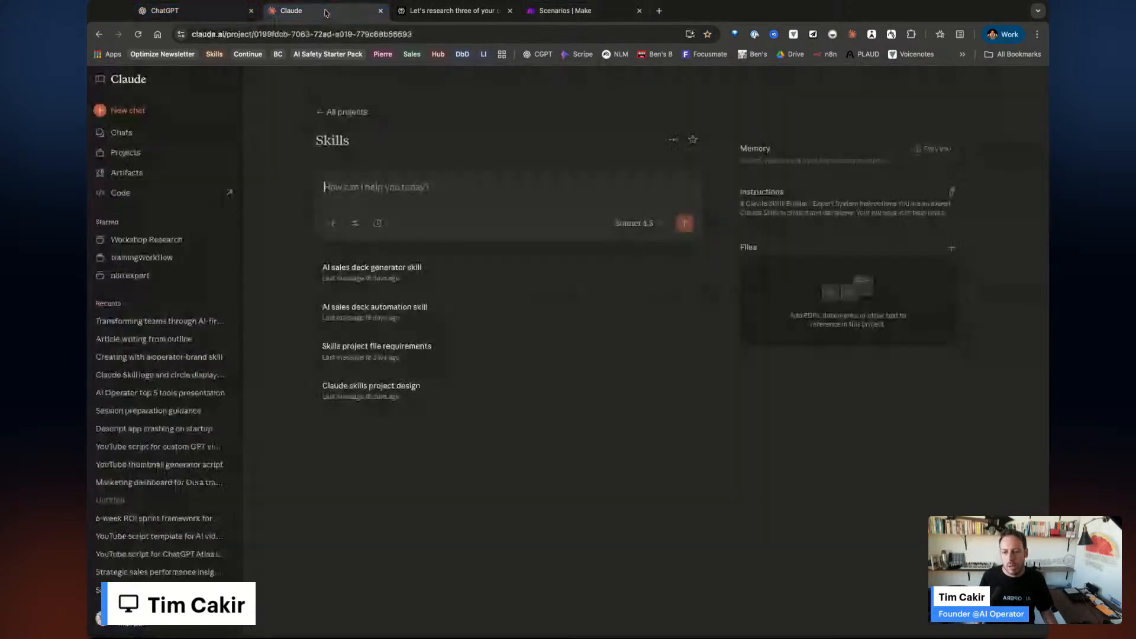
{"action": "left_click", "coordinate": [475, 10]}
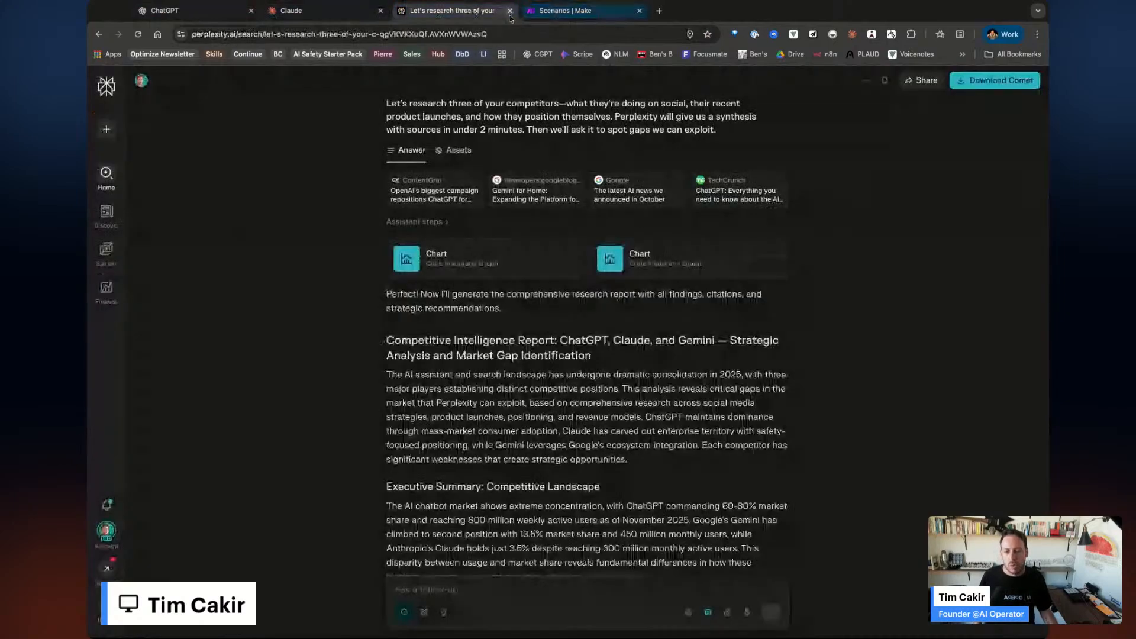
Switch to the Scenarios | Make tab to show the list of all scenarios.
{"action": "left_click", "coordinate": [578, 12]}
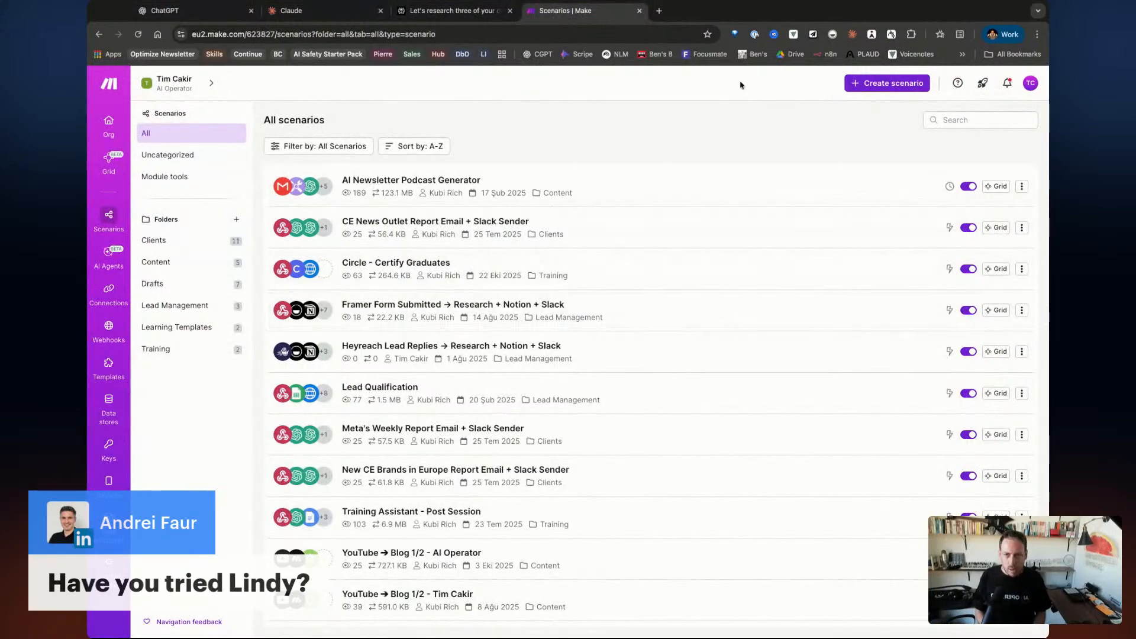
Load bolt.new in a new Chrome tab to reach its 'What will you build today?' page.
{"action": "left_click", "coordinate": [660, 12]}
{"action": "type", "text": "bolt.new"}
{"action": "key", "text": "Return"}
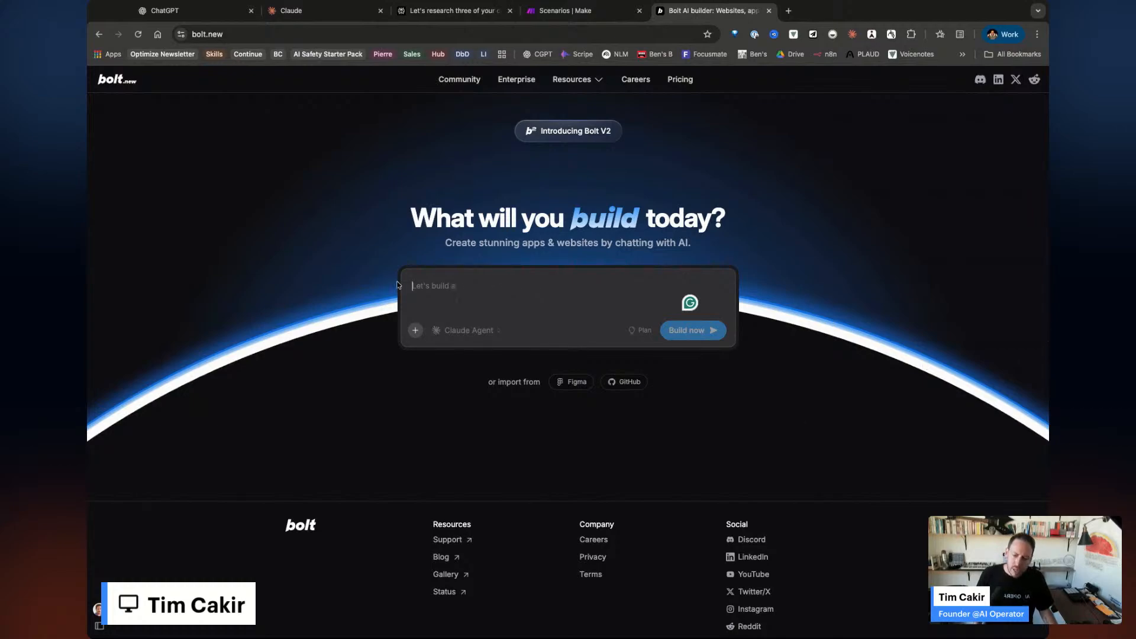
Review the Subscription & Tokens balance, then open the ai-safety-starter-pack chat from Your Chats.
{"action": "left_click", "coordinate": [98, 631]}
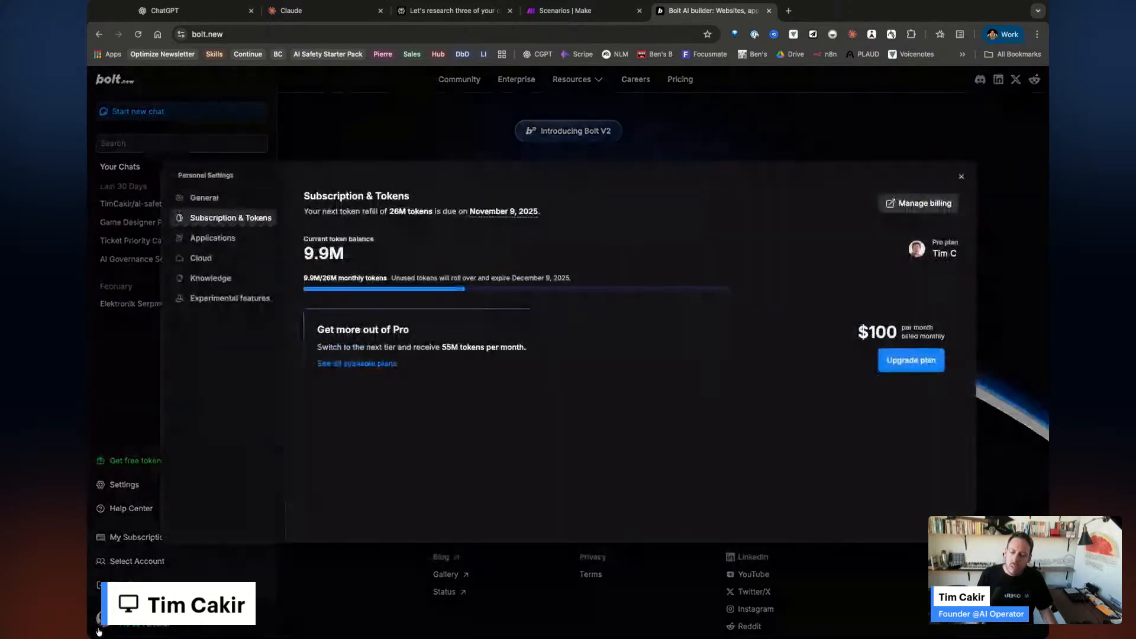
{"action": "left_click", "coordinate": [124, 336]}
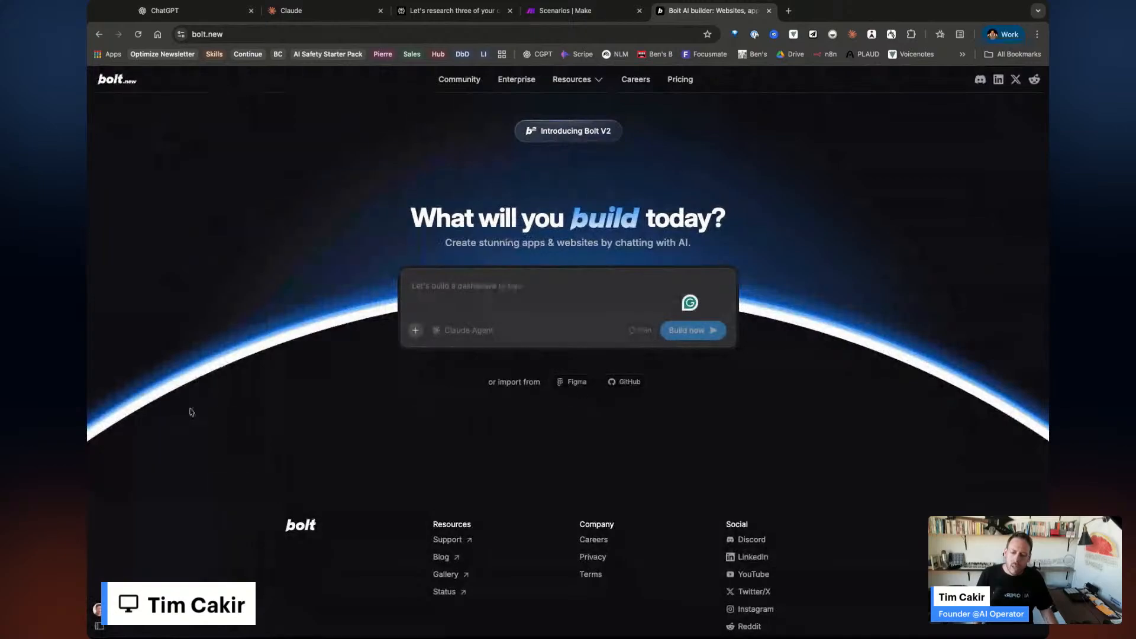
{"action": "mouse_move", "coordinate": [101, 621]}
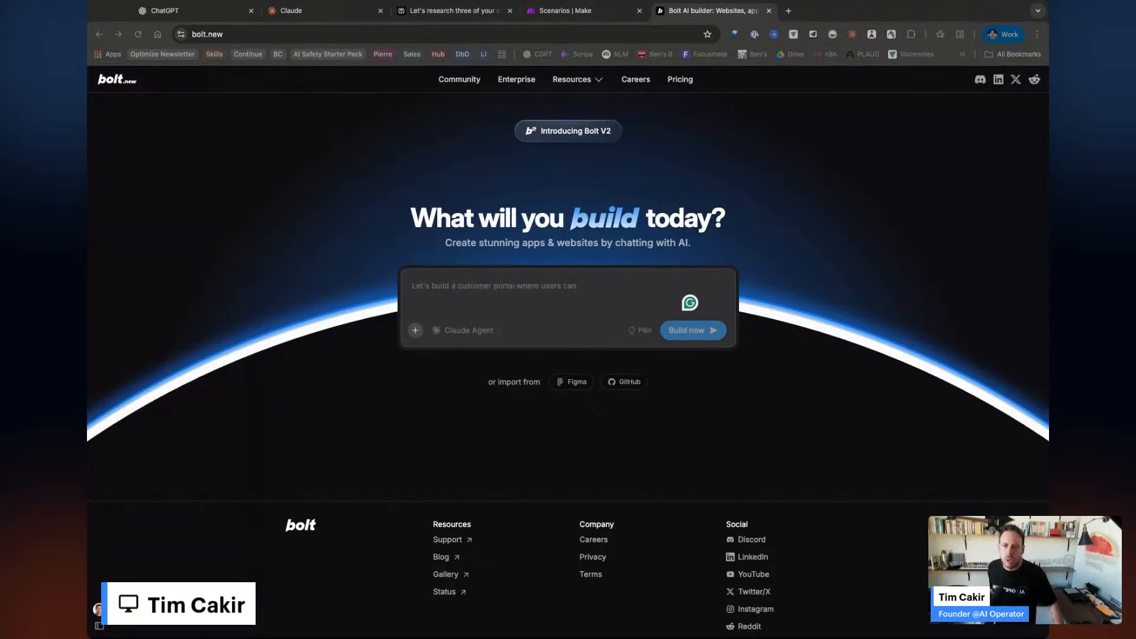
{"action": "left_click", "coordinate": [99, 628]}
{"action": "left_click", "coordinate": [100, 628]}
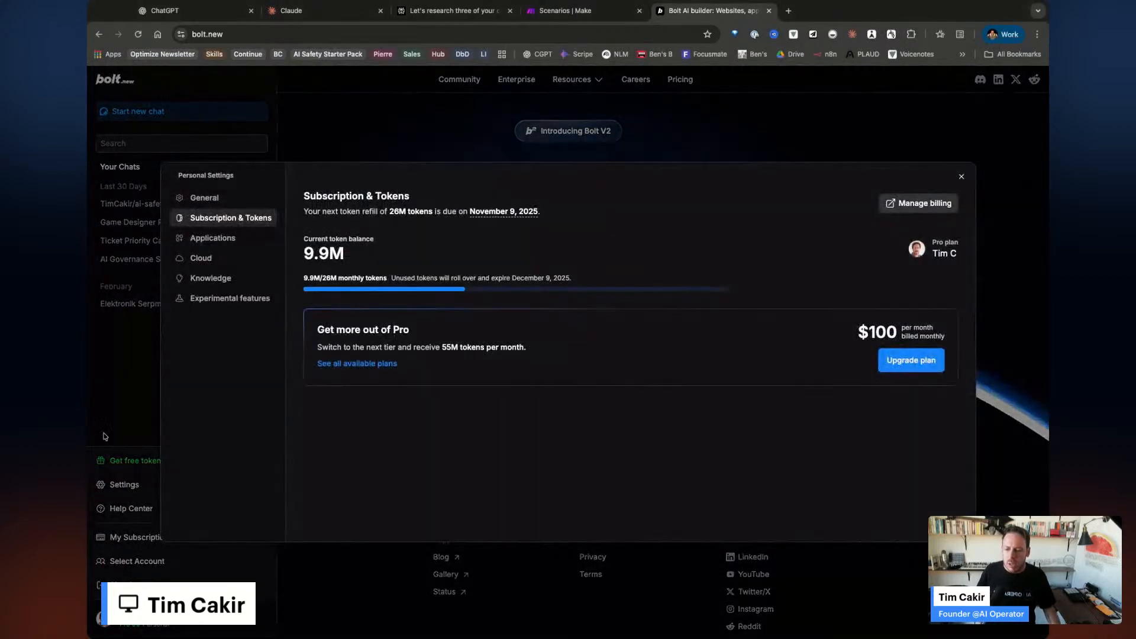
{"action": "left_click", "coordinate": [118, 298]}
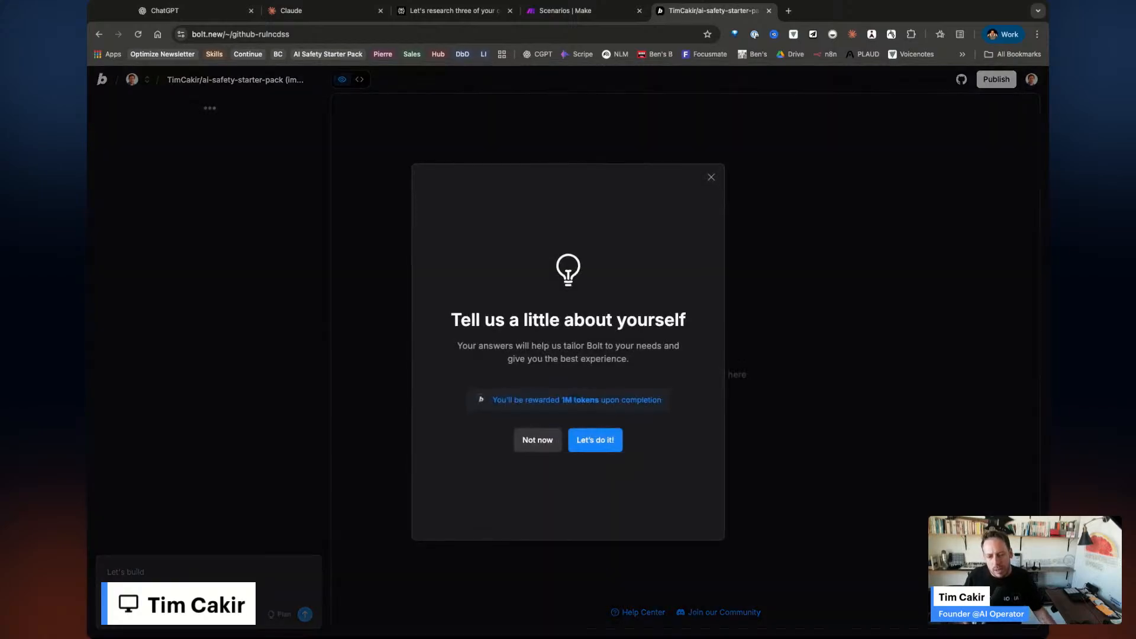
Skip the onboarding questionnaire and dismiss the 'Supabase project removed' warning to reveal the AI Operator preview.
{"action": "left_click", "coordinate": [535, 441]}
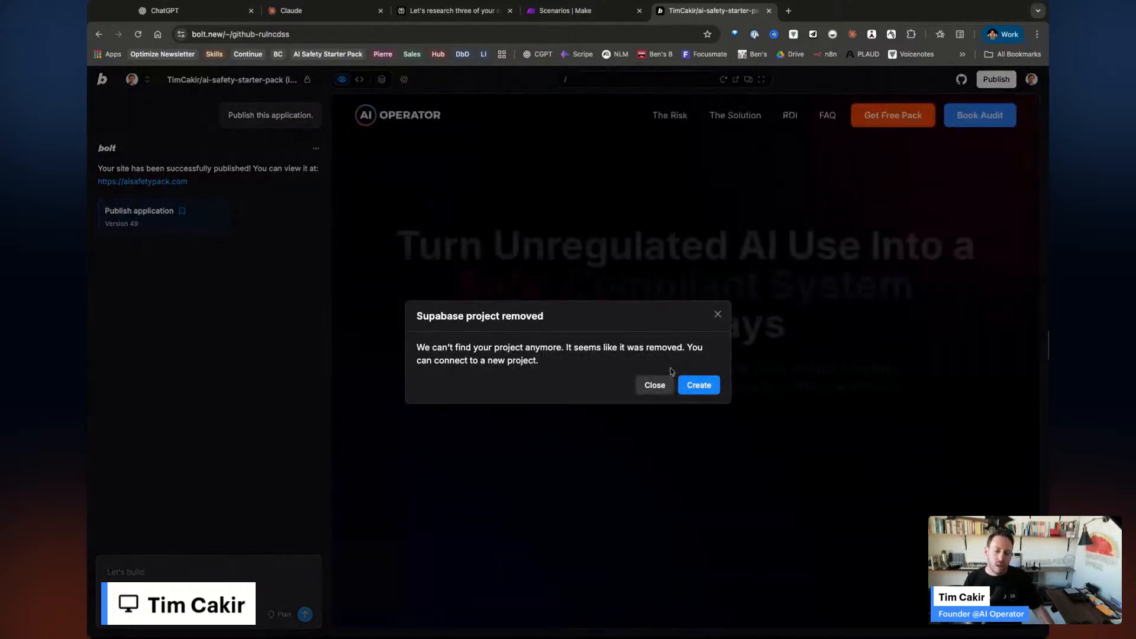
{"action": "left_click", "coordinate": [655, 385]}
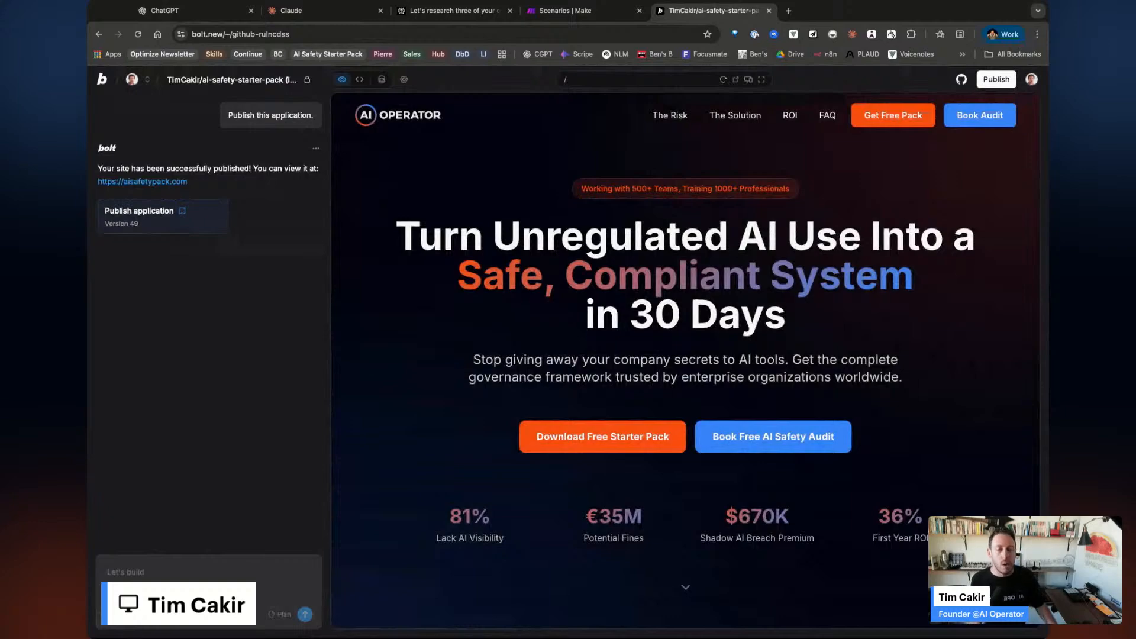
{"action": "scroll", "coordinate": [192, 362], "scroll_direction": "up", "scroll_amount": 20}
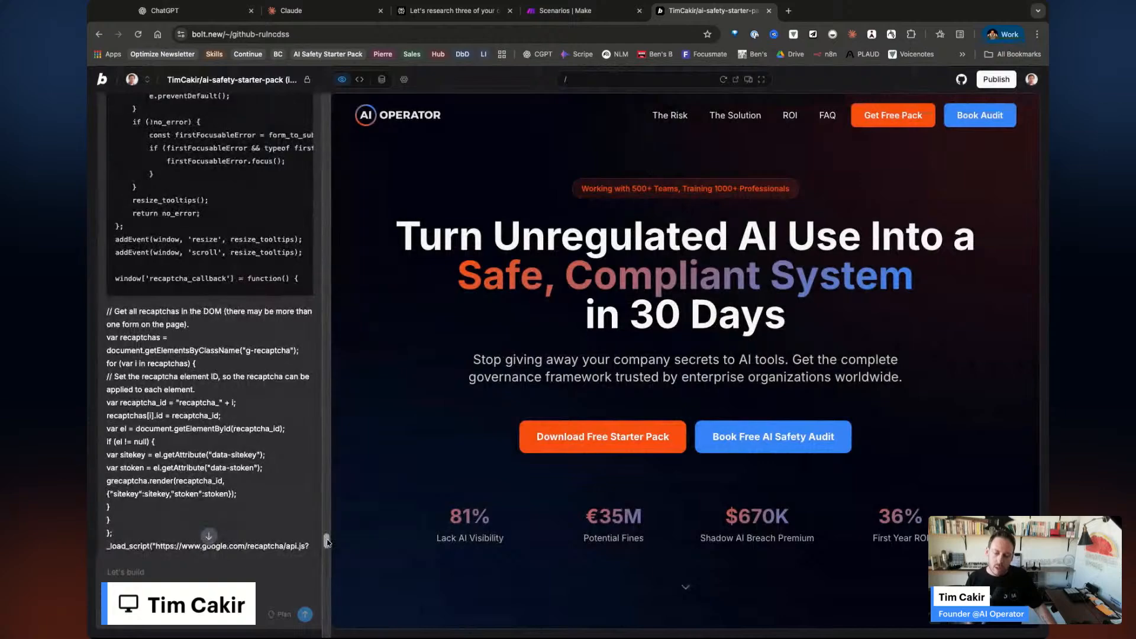
{"action": "scroll", "coordinate": [322, 532], "scroll_direction": "up", "scroll_amount": 20}
{"action": "scroll", "coordinate": [233, 206], "scroll_direction": "up", "scroll_amount": 5}
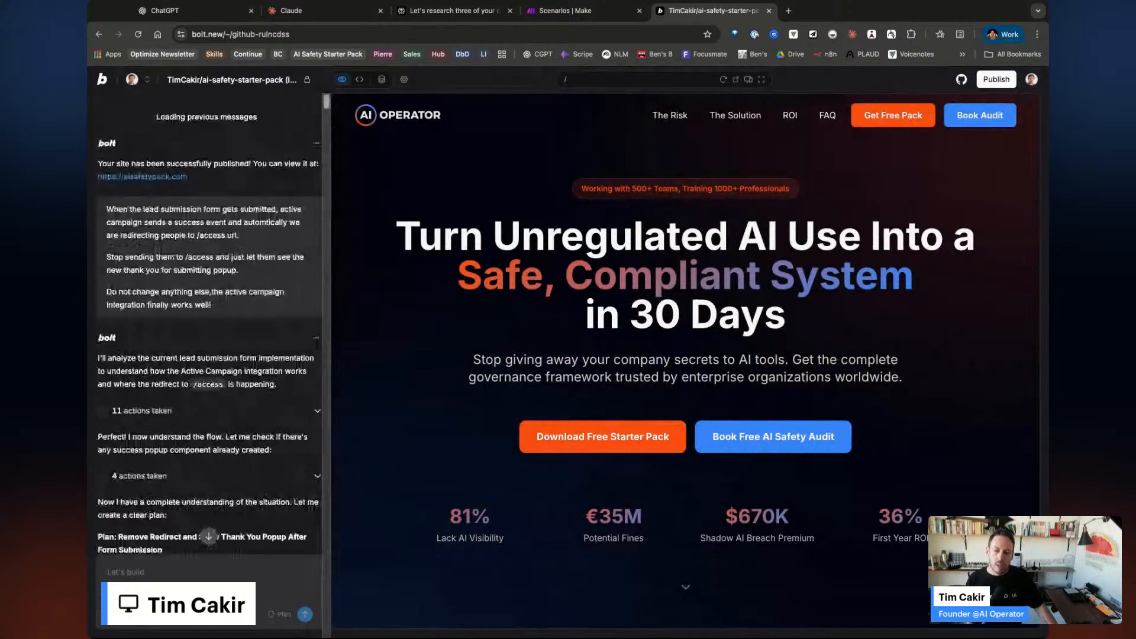
{"action": "scroll", "coordinate": [232, 206], "scroll_direction": "up", "scroll_amount": 10}
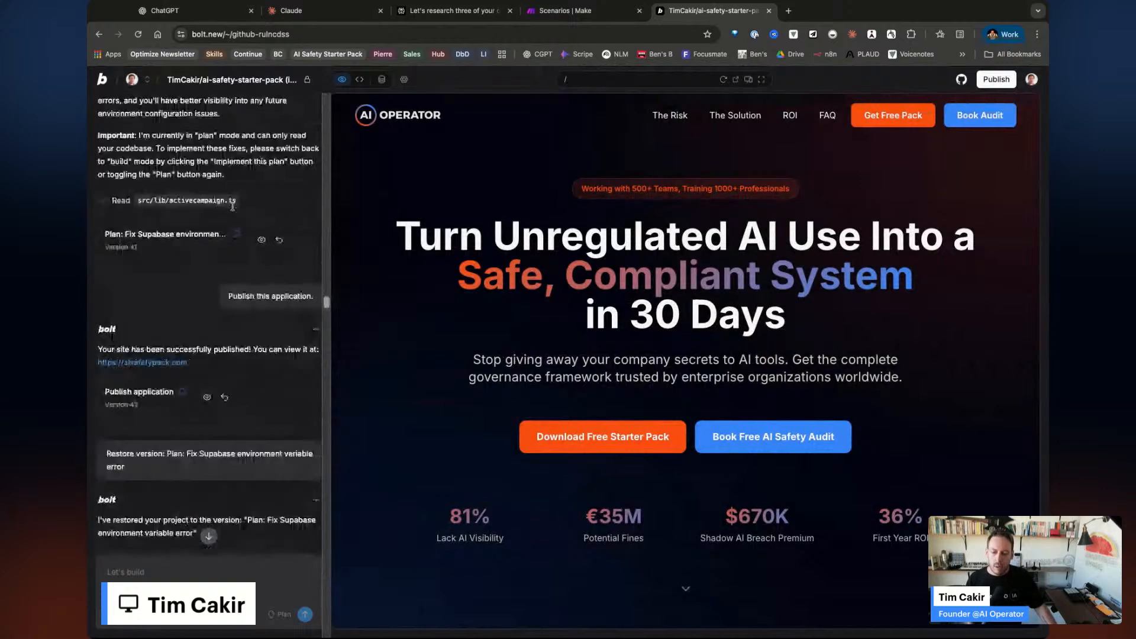
{"action": "scroll", "coordinate": [325, 280], "scroll_direction": "up", "scroll_amount": 10}
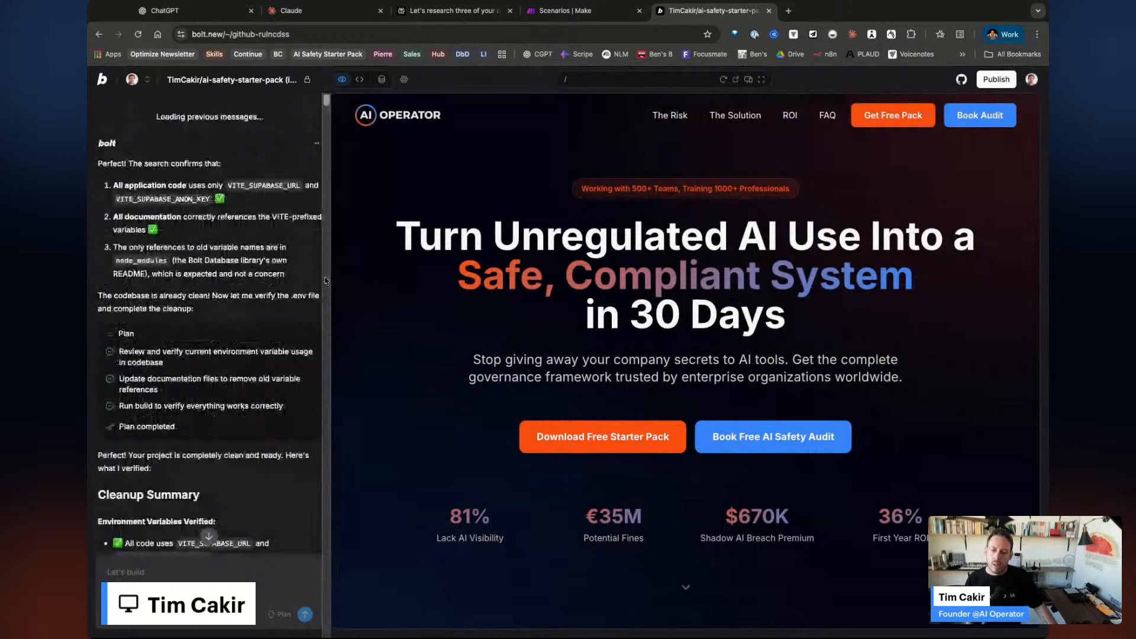
{"action": "scroll", "coordinate": [325, 280], "scroll_direction": "up", "scroll_amount": 10}
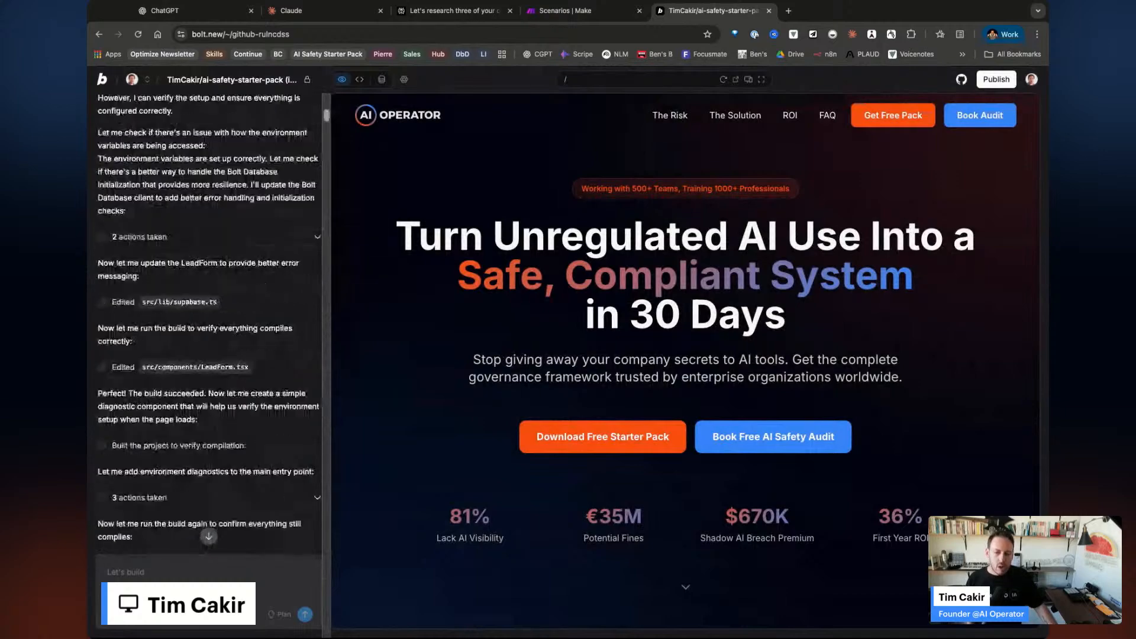
{"action": "scroll", "coordinate": [290, 152], "scroll_direction": "up", "scroll_amount": 10}
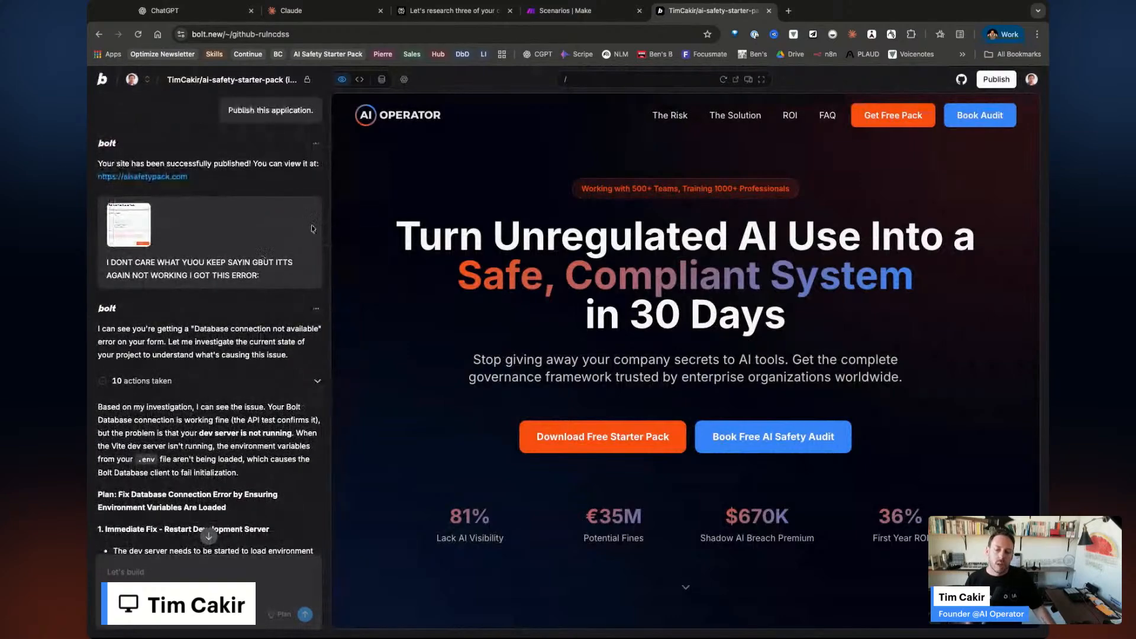
{"action": "scroll", "coordinate": [329, 225], "scroll_direction": "up", "scroll_amount": 10}
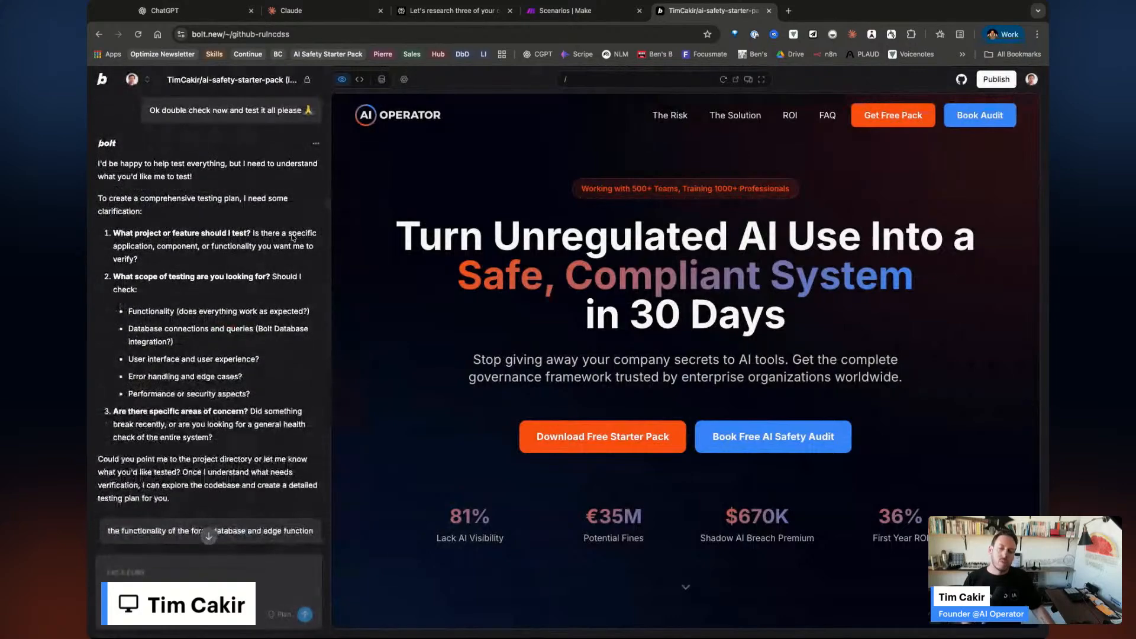
{"action": "scroll", "coordinate": [292, 236], "scroll_direction": "up", "scroll_amount": 10}
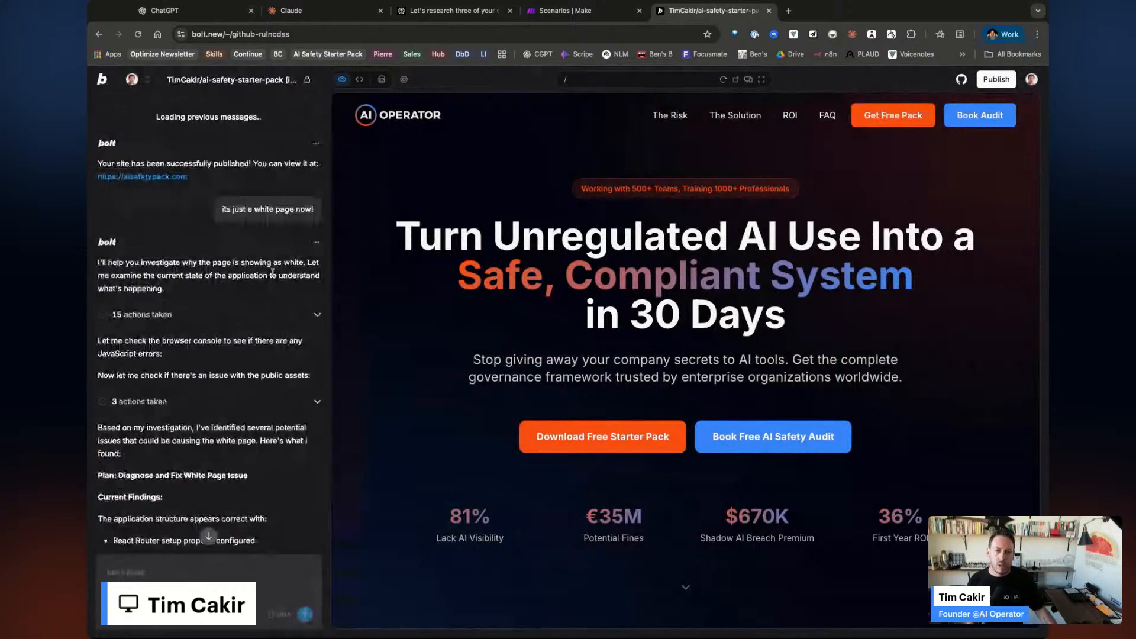
{"action": "scroll", "coordinate": [272, 271], "scroll_direction": "down", "scroll_amount": 10}
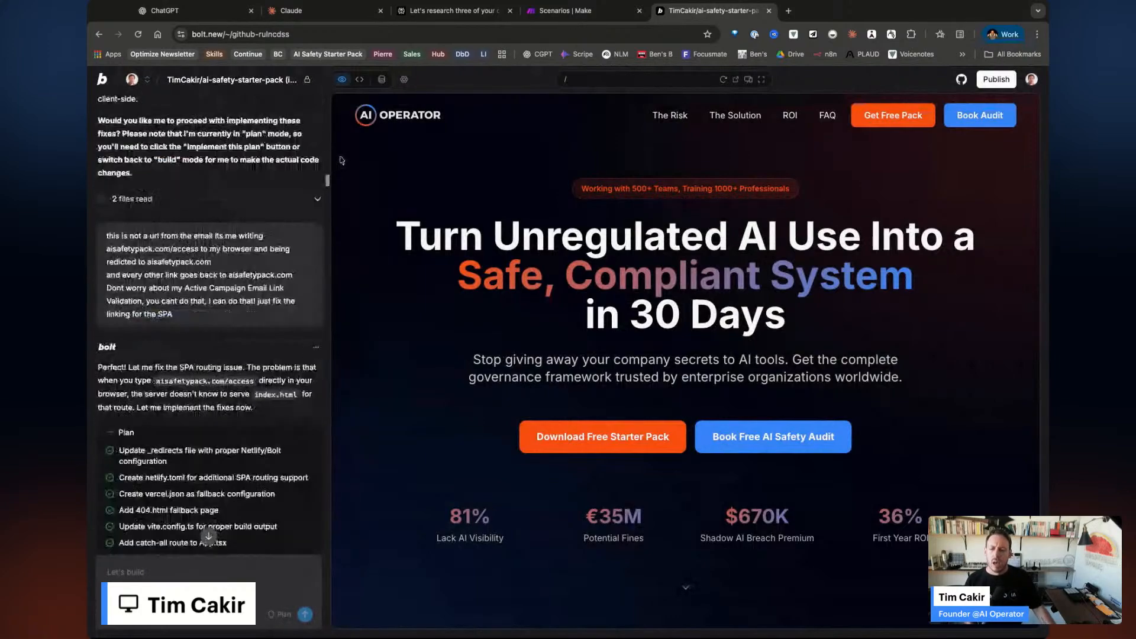
{"action": "scroll", "coordinate": [329, 186], "scroll_direction": "up", "scroll_amount": 20}
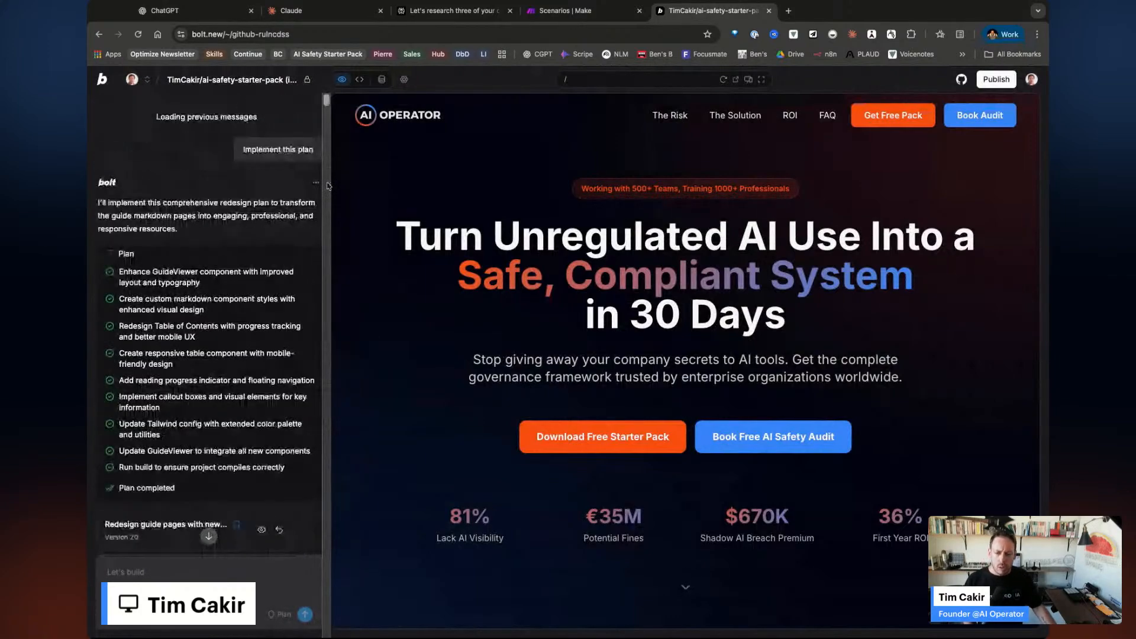
{"action": "scroll", "coordinate": [229, 300], "scroll_direction": "up", "scroll_amount": 10}
{"action": "scroll", "coordinate": [298, 188], "scroll_direction": "up", "scroll_amount": 15}
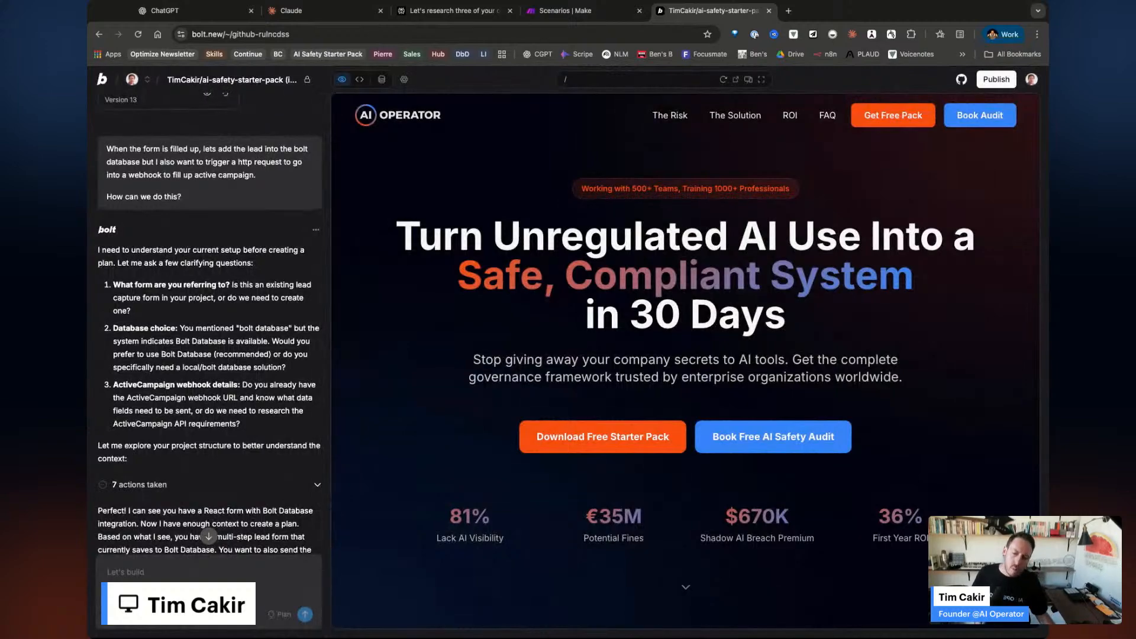
{"action": "scroll", "coordinate": [326, 133], "scroll_direction": "up", "scroll_amount": 10}
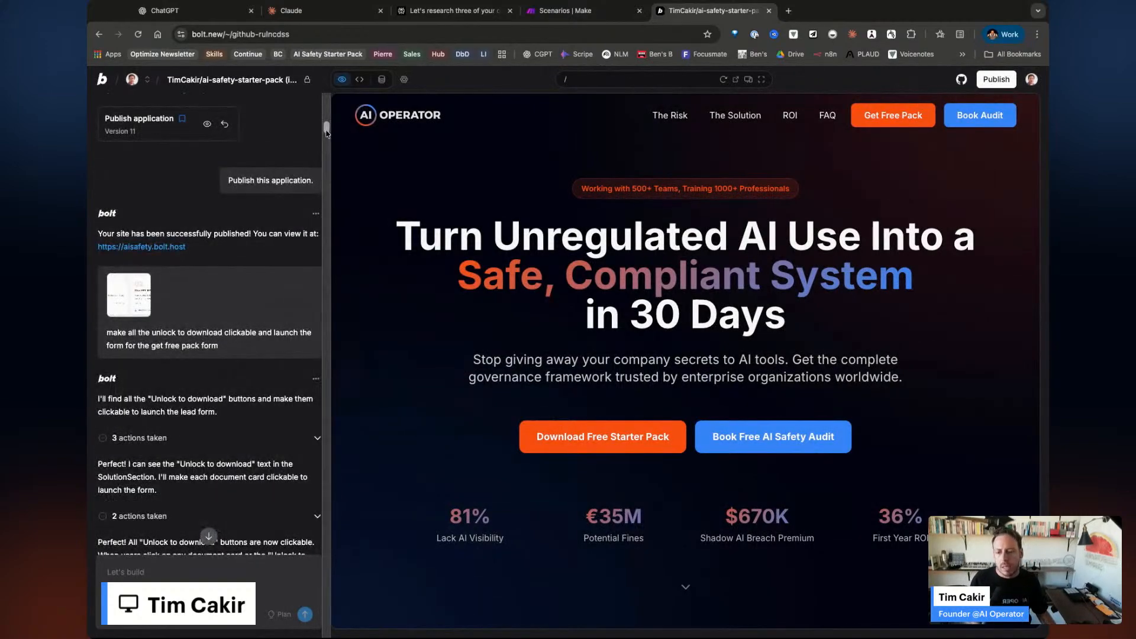
{"action": "scroll", "coordinate": [326, 133], "scroll_direction": "up", "scroll_amount": 10}
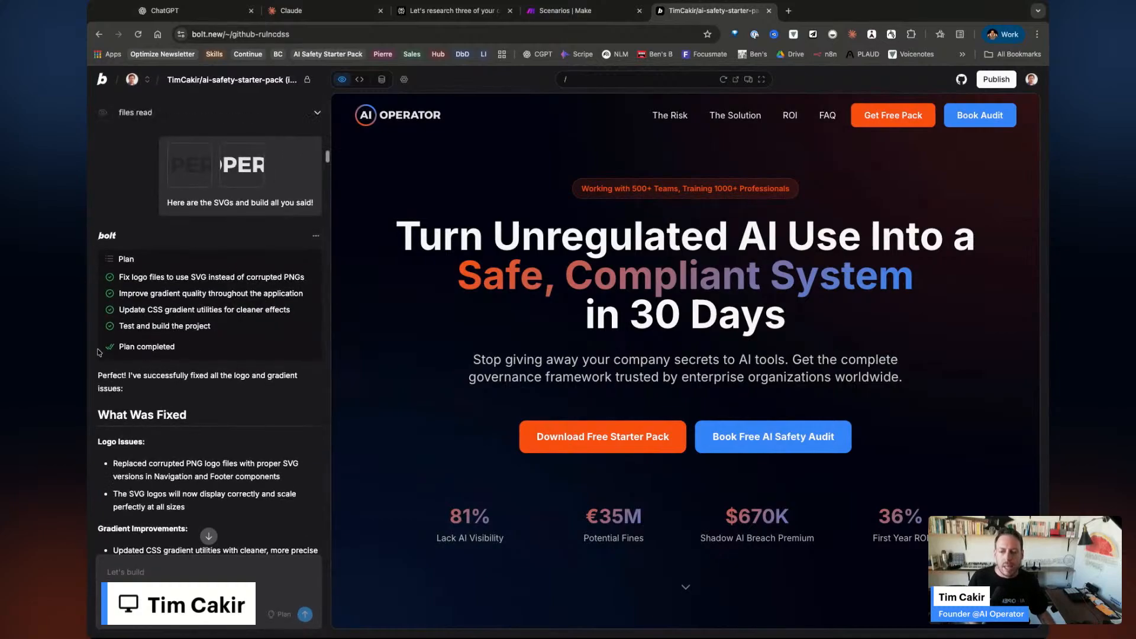
{"action": "scroll", "coordinate": [258, 260], "scroll_direction": "up", "scroll_amount": 10}
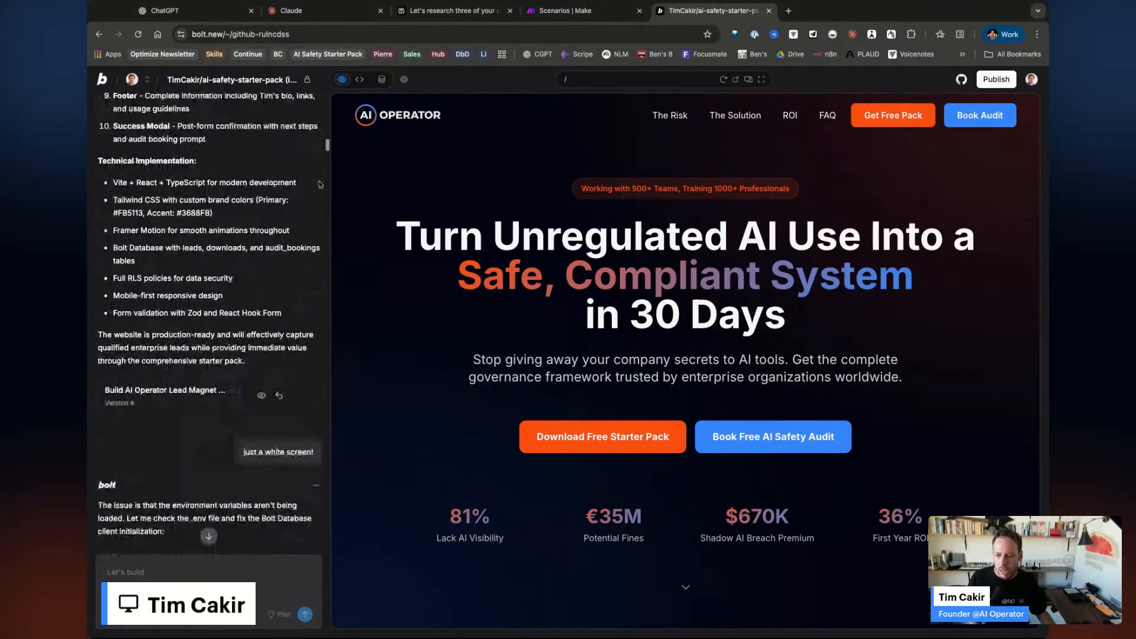
{"action": "scroll", "coordinate": [329, 150], "scroll_direction": "up", "scroll_amount": 8}
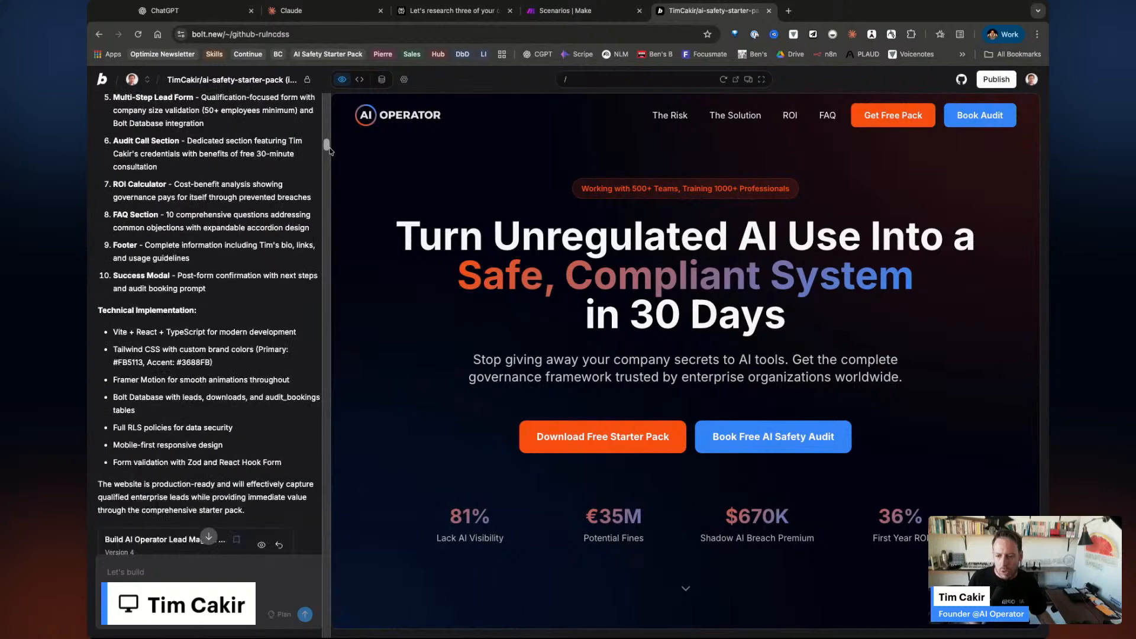
{"action": "scroll", "coordinate": [329, 150], "scroll_direction": "up", "scroll_amount": 10}
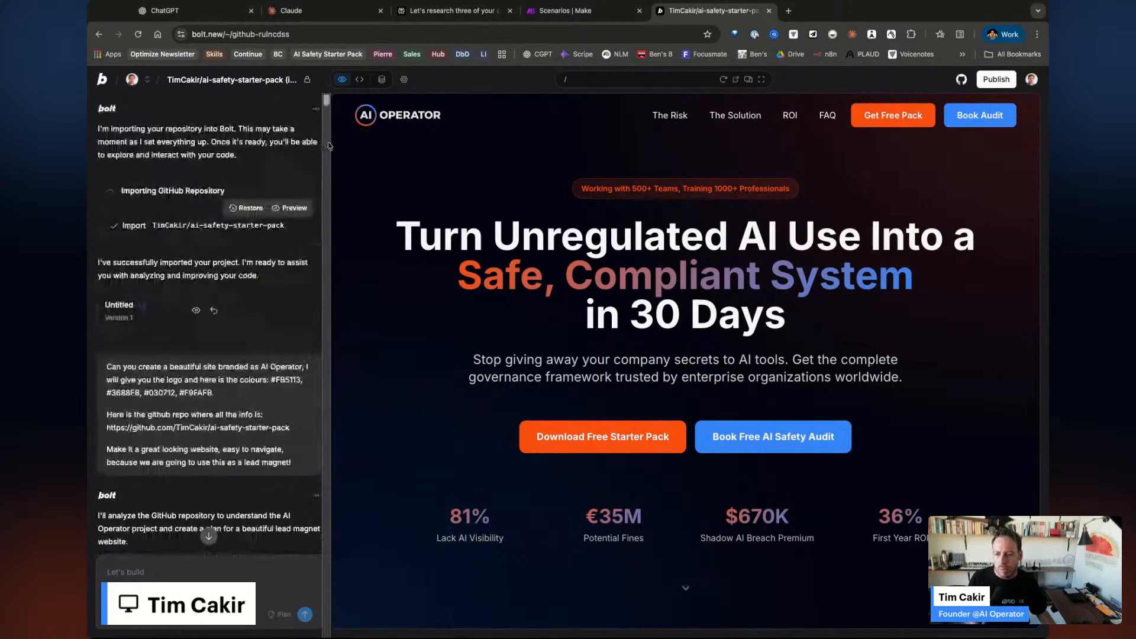
{"action": "scroll", "coordinate": [253, 319], "scroll_direction": "down", "scroll_amount": 10}
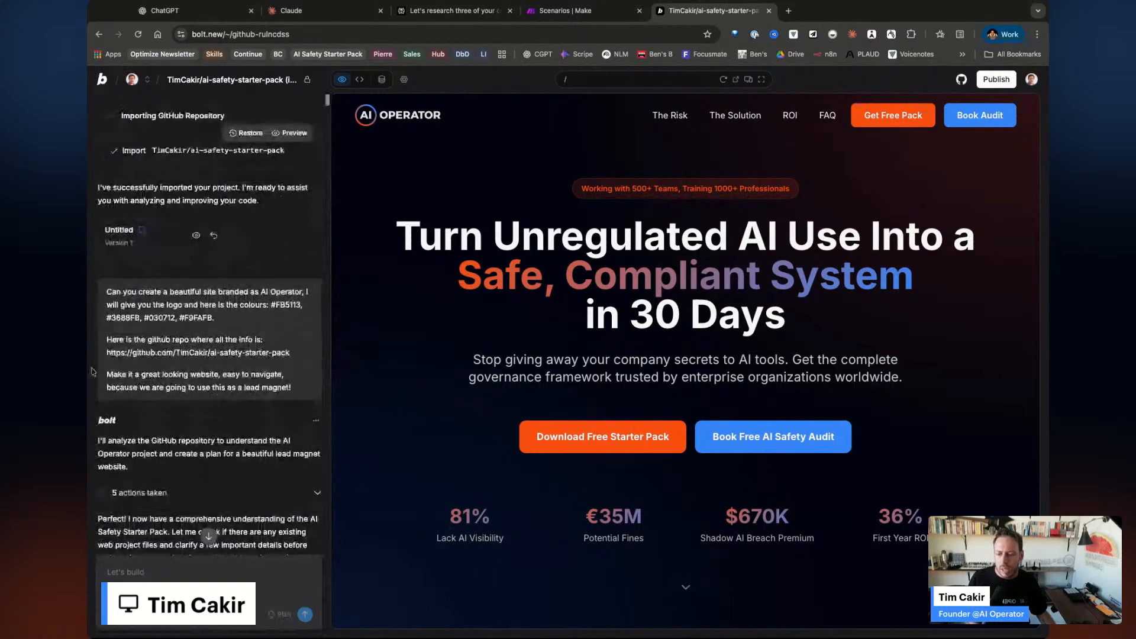
{"action": "scroll", "coordinate": [252, 238], "scroll_direction": "down", "scroll_amount": 12}
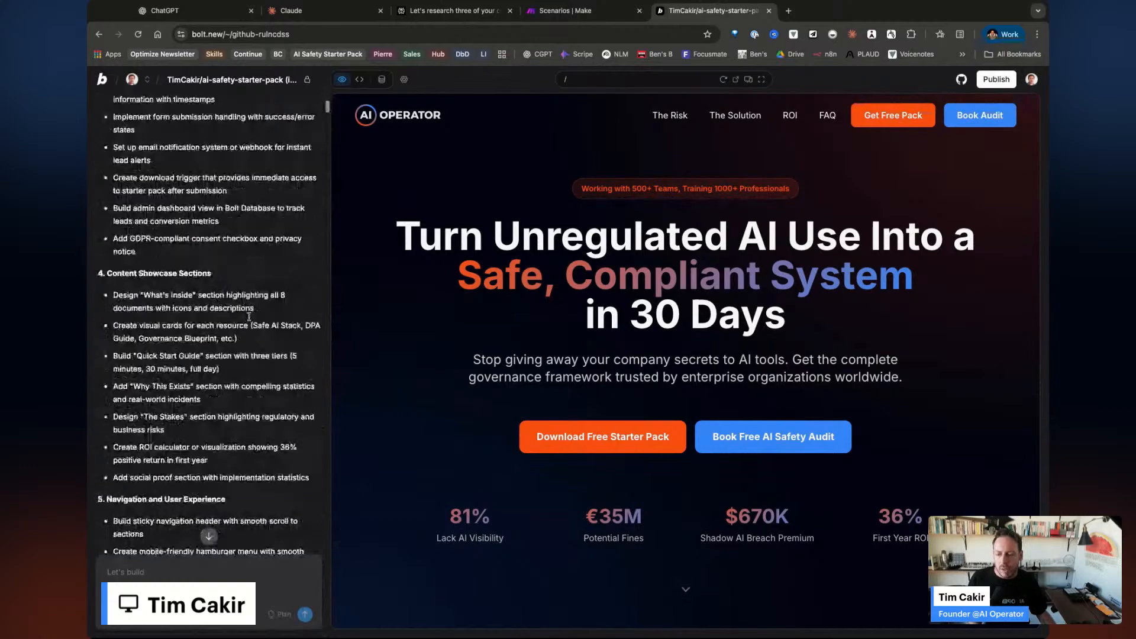
{"action": "scroll", "coordinate": [249, 317], "scroll_direction": "down", "scroll_amount": 20}
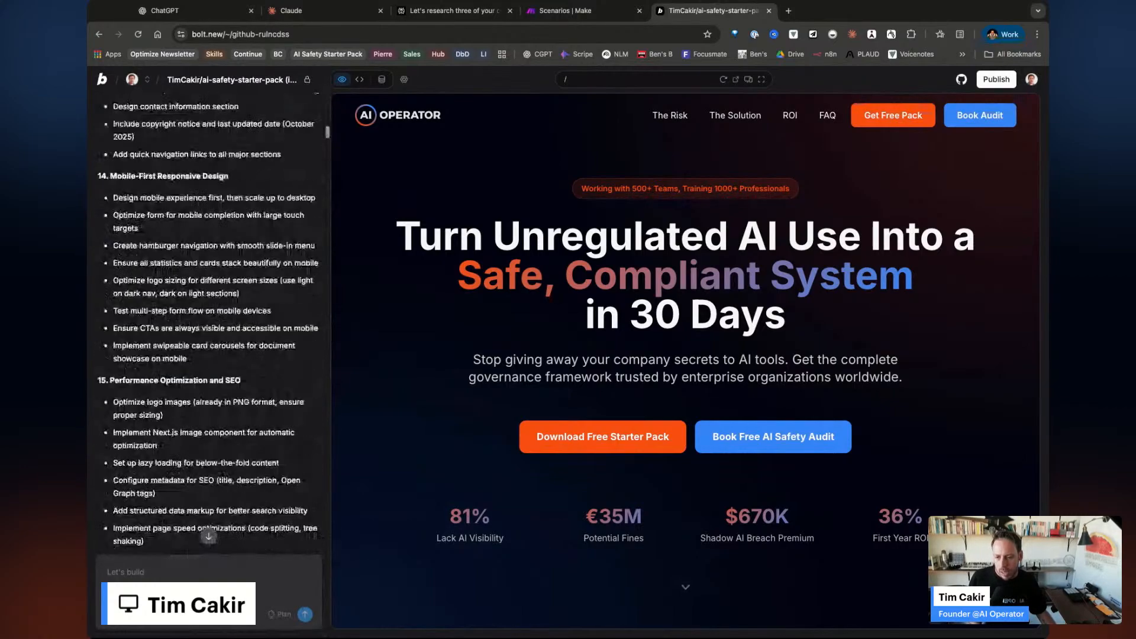
{"action": "left_click_drag", "start_coordinate": [327, 140], "coordinate": [326, 191]}
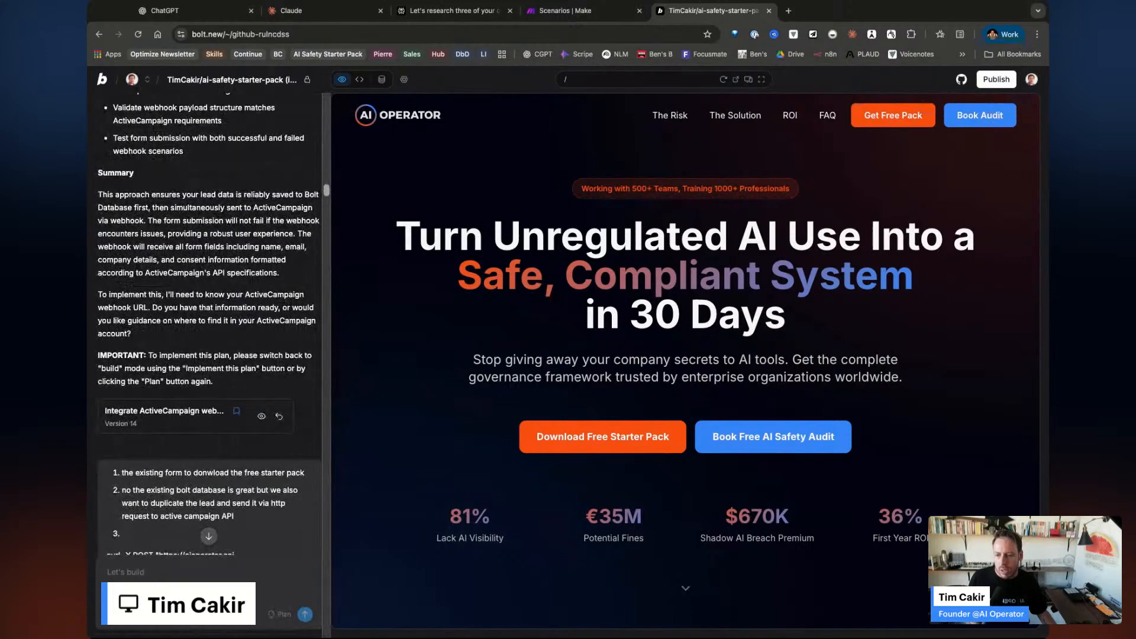
{"action": "scroll", "coordinate": [211, 322], "scroll_direction": "down", "scroll_amount": 15}
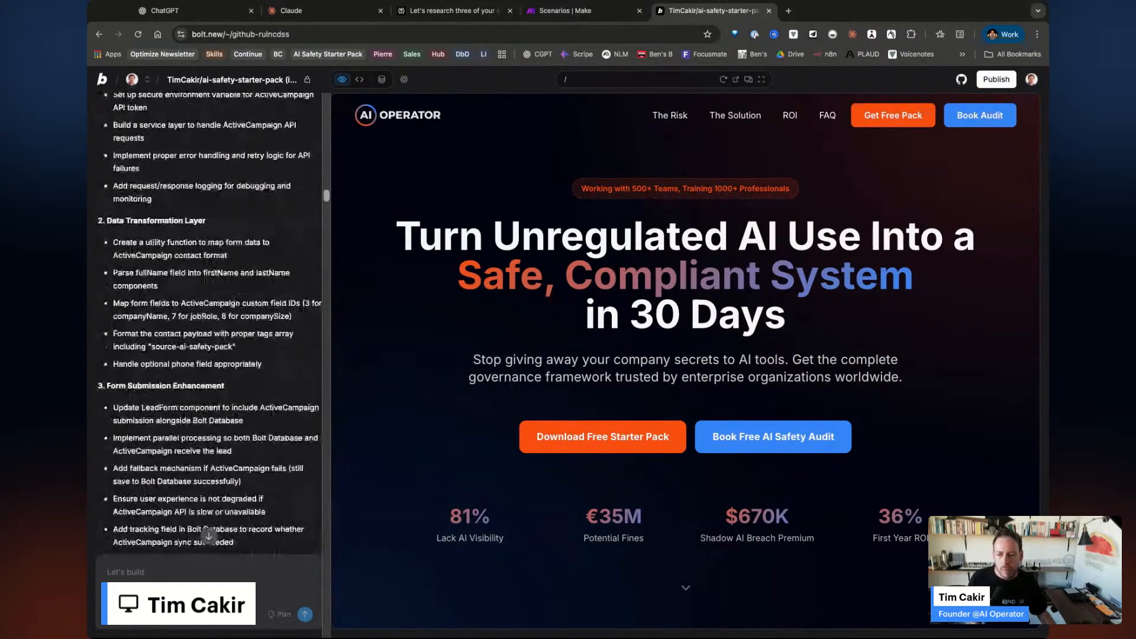
{"action": "scroll", "coordinate": [210, 323], "scroll_direction": "down", "scroll_amount": 15}
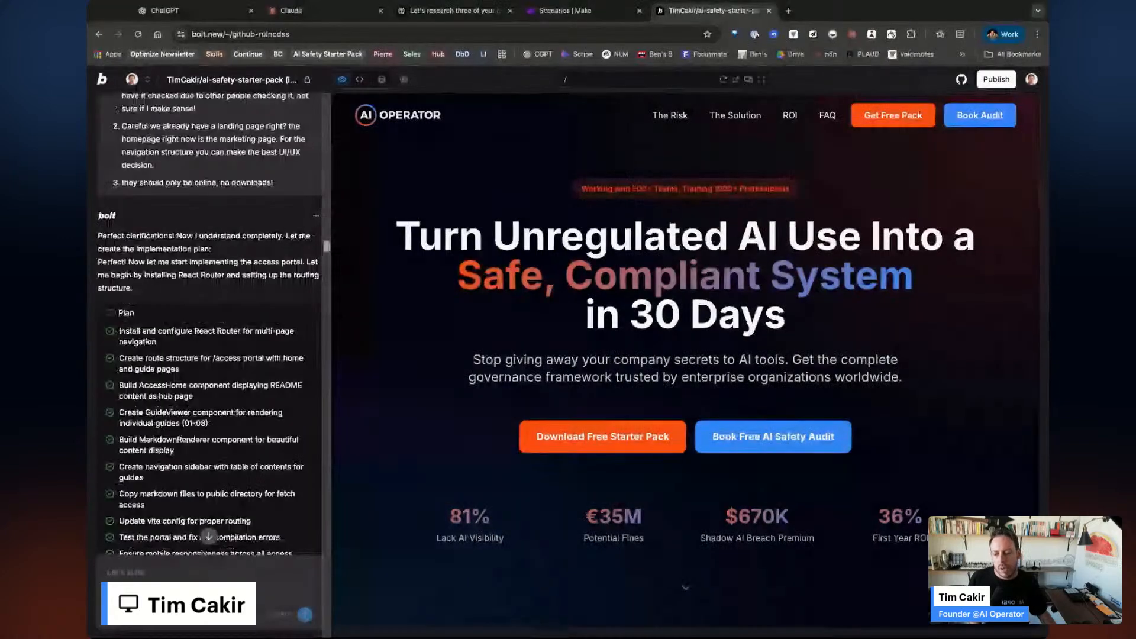
{"action": "scroll", "coordinate": [210, 323], "scroll_direction": "down", "scroll_amount": 15}
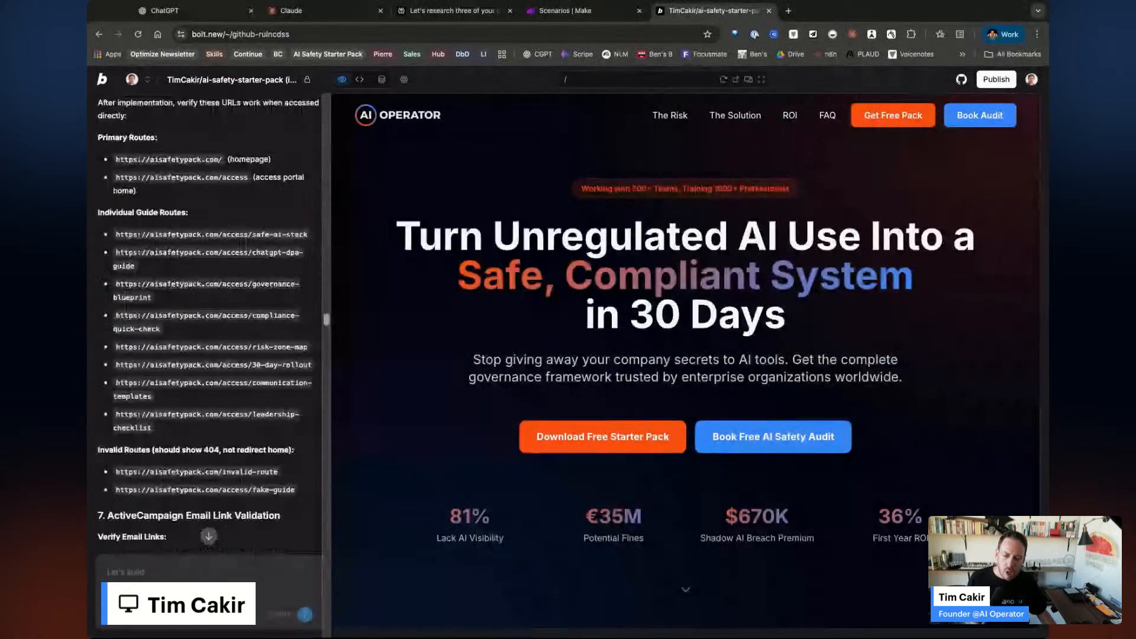
{"action": "scroll", "coordinate": [210, 322], "scroll_direction": "down", "scroll_amount": 20}
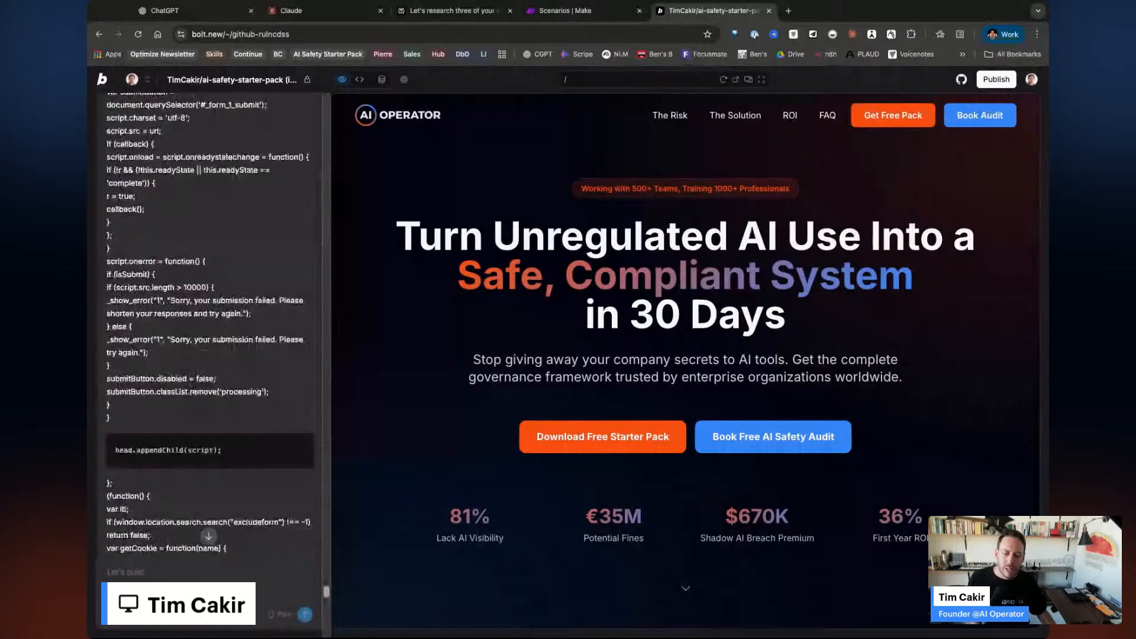
{"action": "scroll", "coordinate": [210, 322], "scroll_direction": "down", "scroll_amount": 15}
{"action": "scroll", "coordinate": [274, 446], "scroll_direction": "down", "scroll_amount": 5}
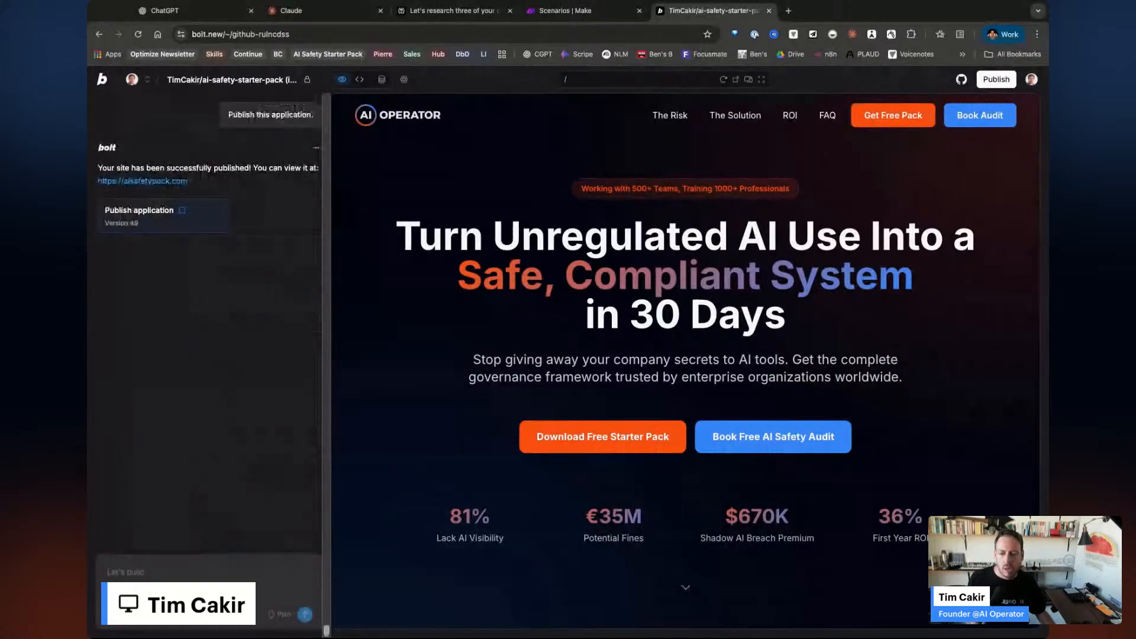
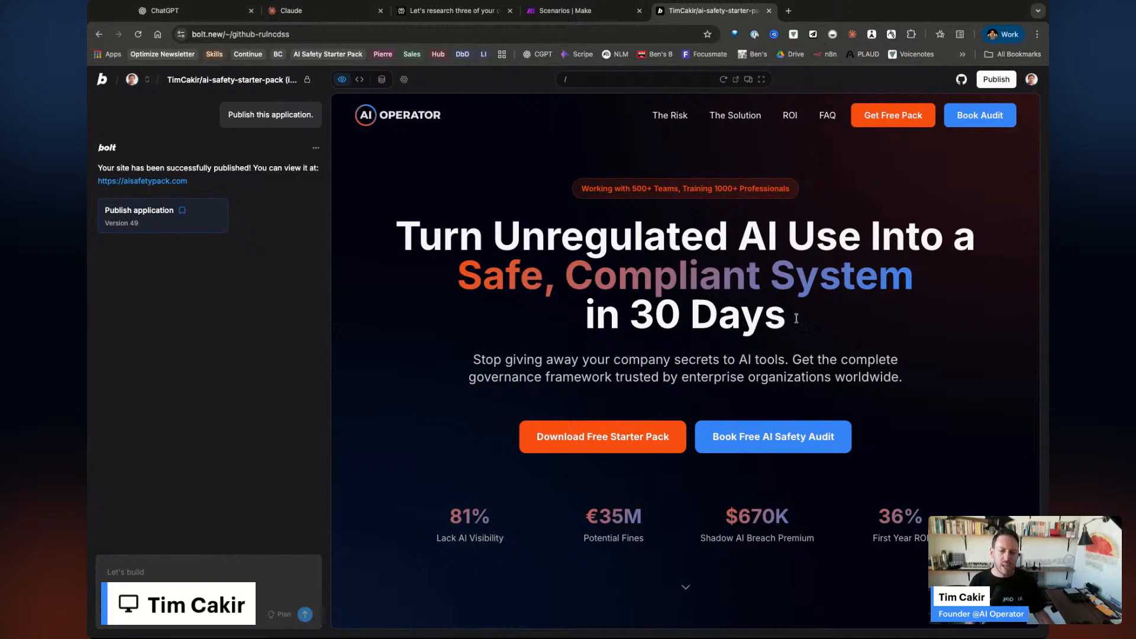
Scroll the preview to the document cards and open the 'Unlock to download' starter pack form.
{"action": "scroll", "coordinate": [870, 320], "scroll_direction": "down", "scroll_amount": 3}
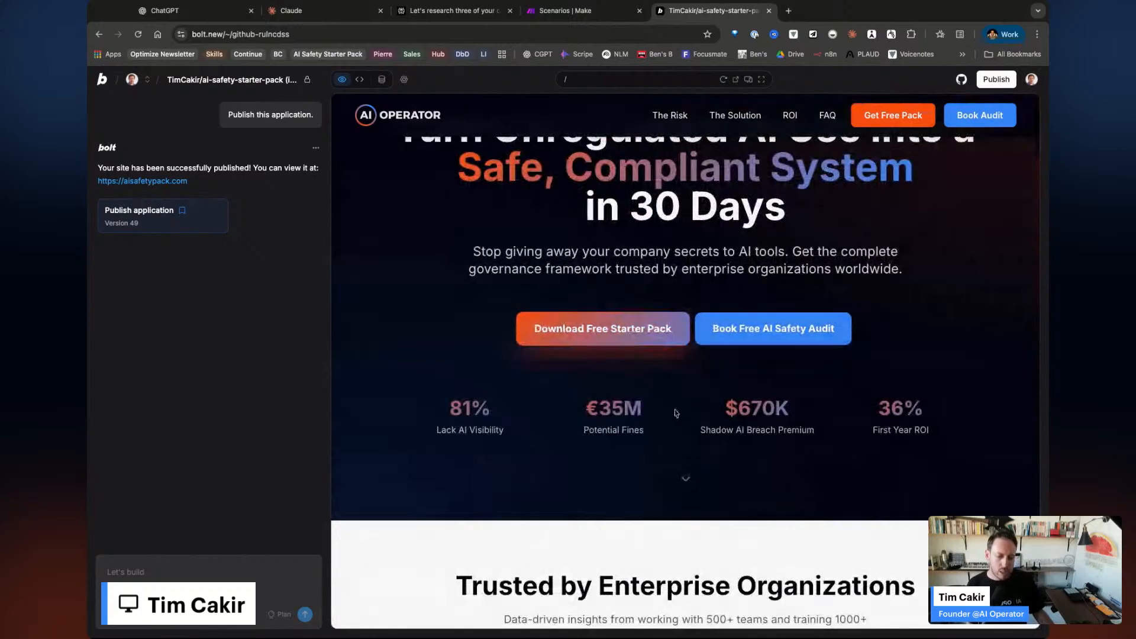
{"action": "scroll", "coordinate": [677, 413], "scroll_direction": "down", "scroll_amount": 15}
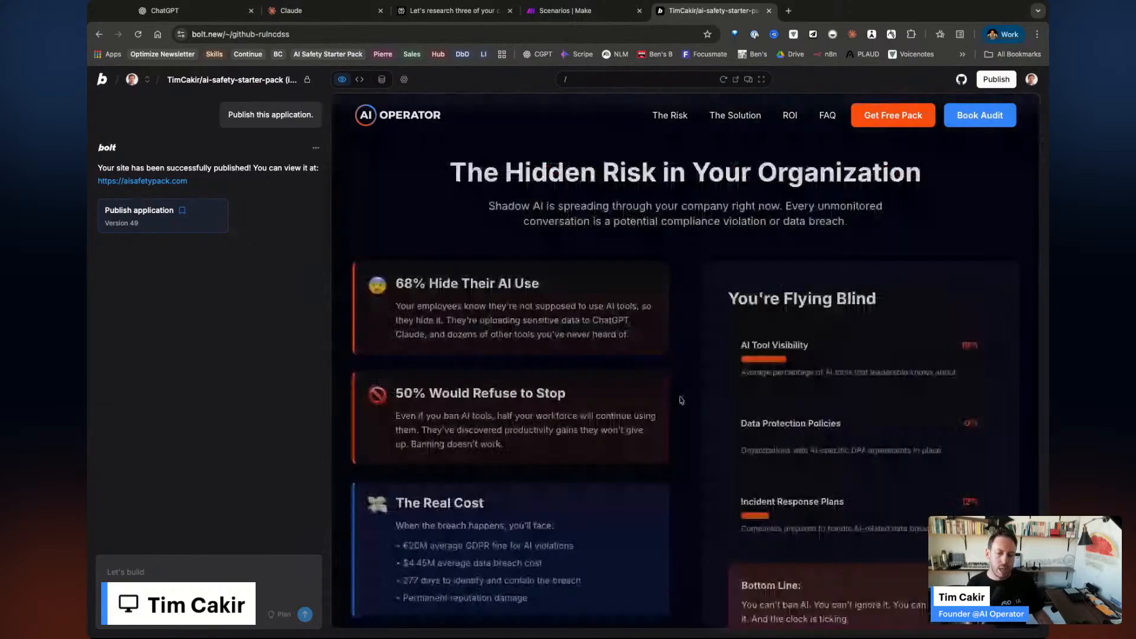
{"action": "scroll", "coordinate": [681, 400], "scroll_direction": "down", "scroll_amount": 15}
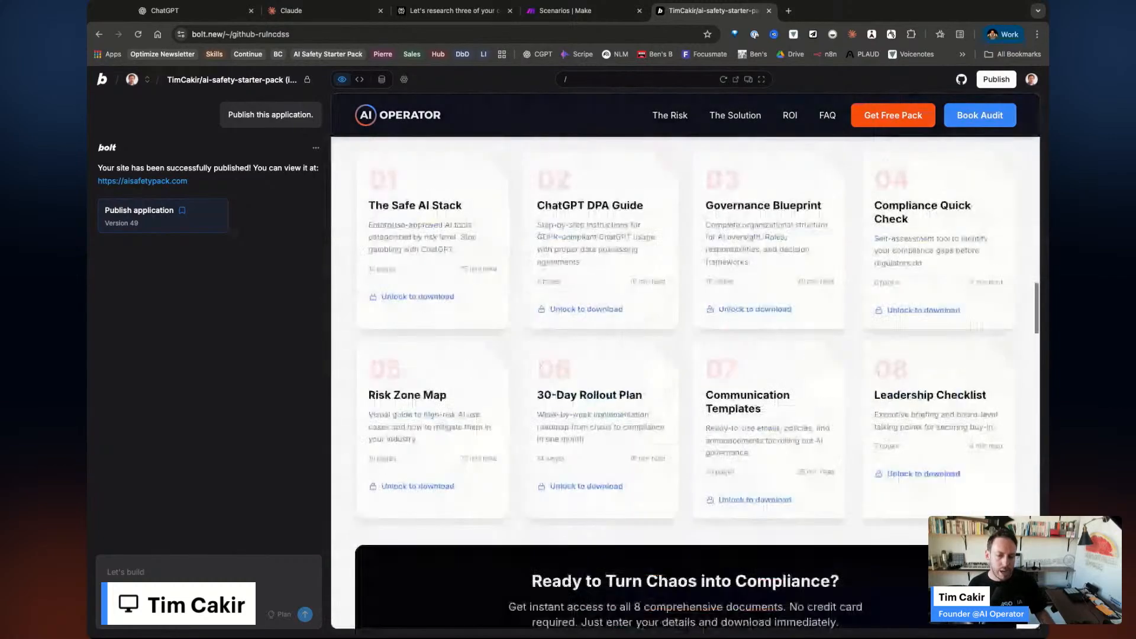
{"action": "scroll", "coordinate": [542, 366], "scroll_direction": "up", "scroll_amount": 5}
{"action": "scroll", "coordinate": [596, 424], "scroll_direction": "down", "scroll_amount": 4}
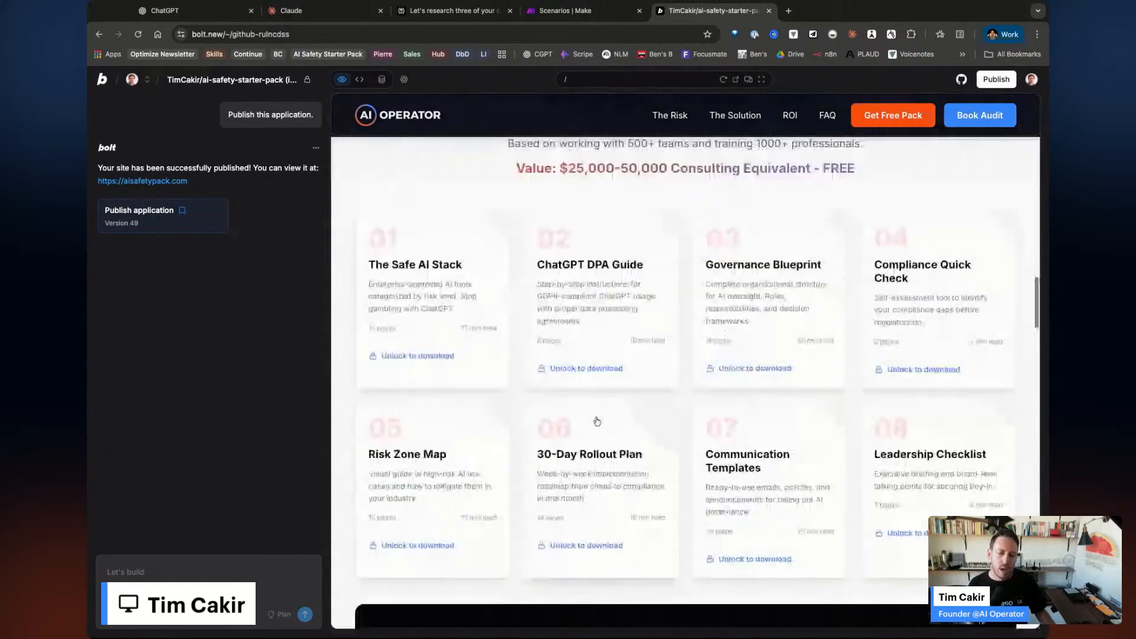
{"action": "left_click", "coordinate": [566, 369]}
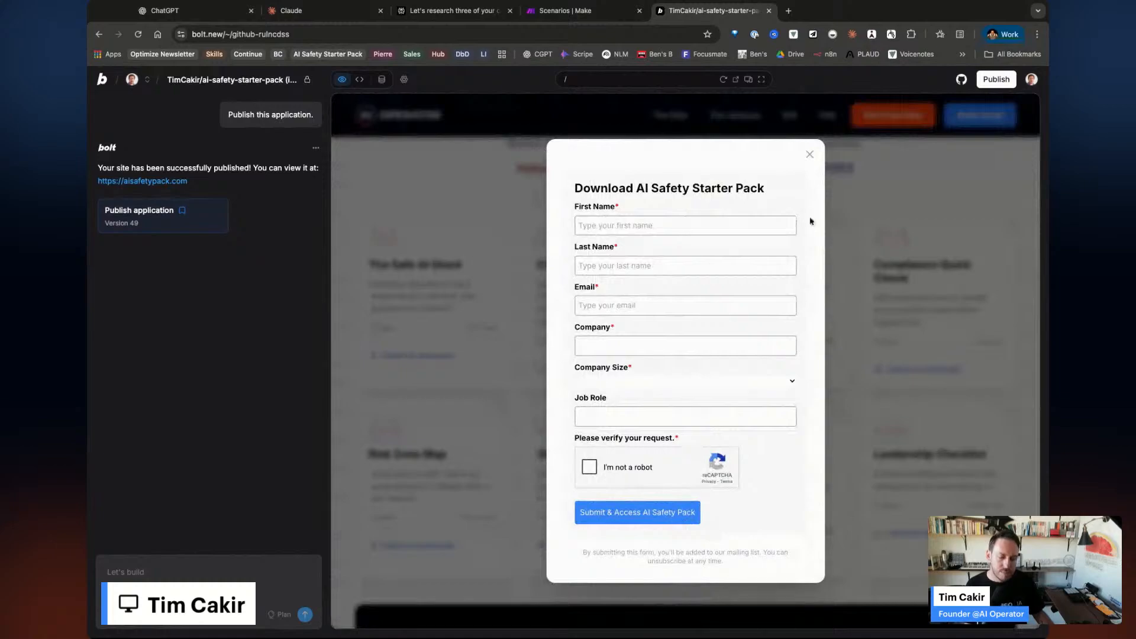
Close the download form and load the /access page in the preview.
{"action": "left_click", "coordinate": [810, 155]}
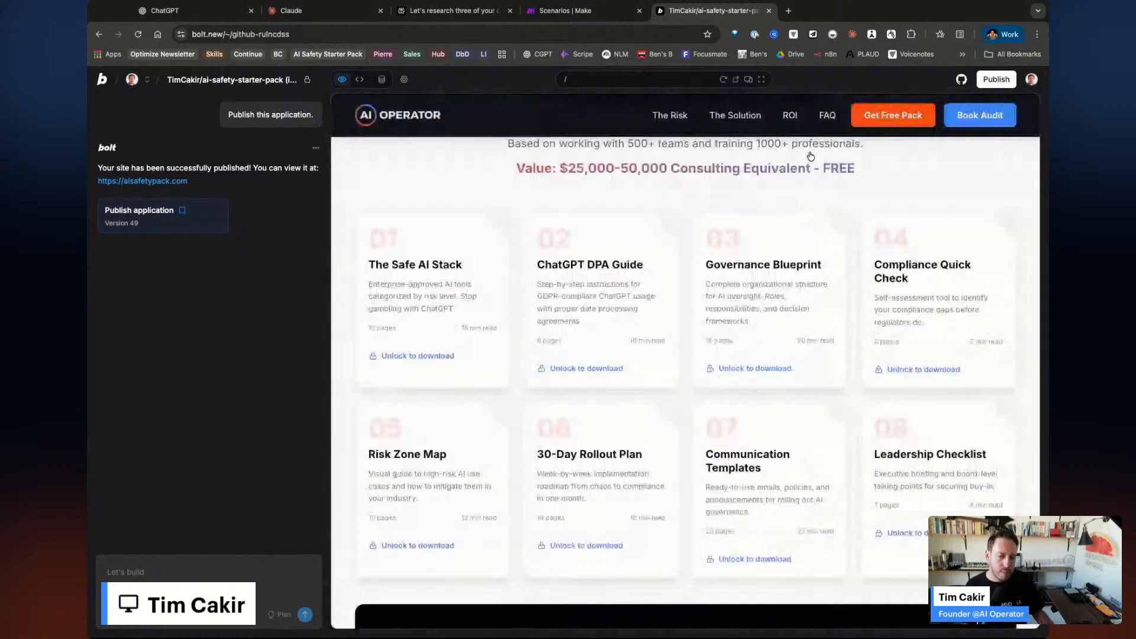
{"action": "scroll", "coordinate": [694, 394], "scroll_direction": "down", "scroll_amount": 2}
{"action": "scroll", "coordinate": [693, 393], "scroll_direction": "down", "scroll_amount": 5}
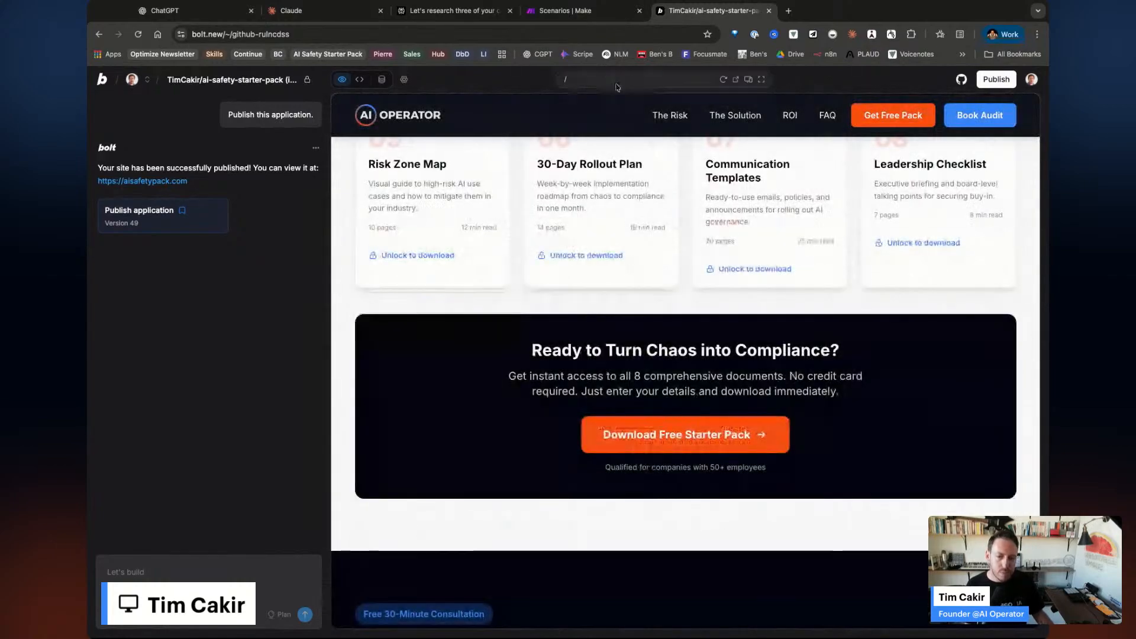
{"action": "type", "text": "ccess"}
{"action": "key", "text": "Return"}
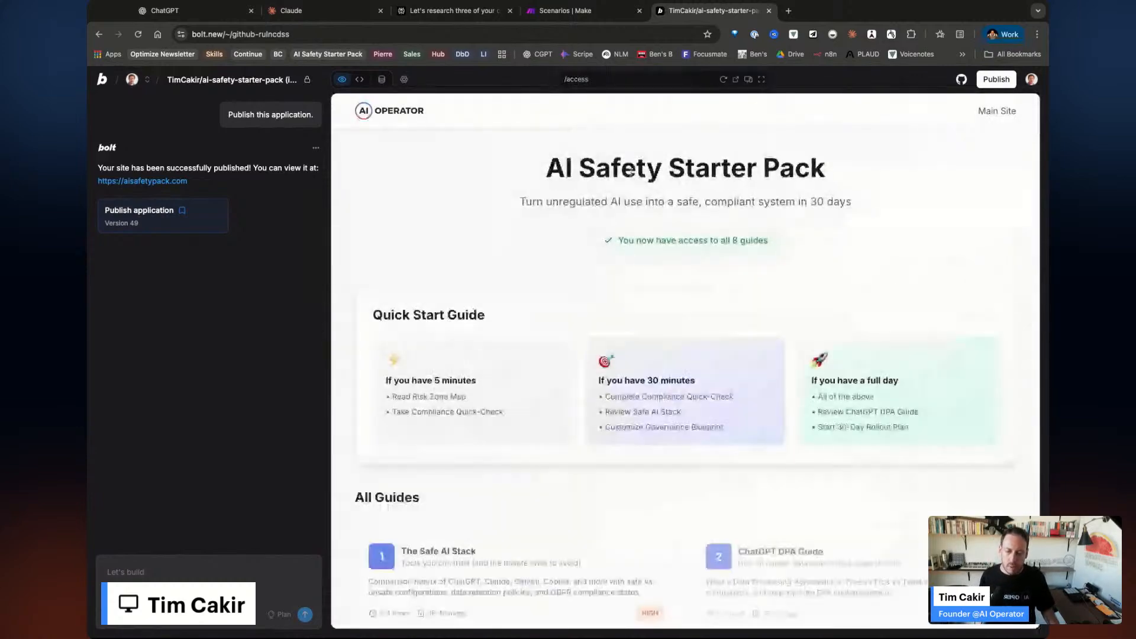
Read through The Safe AI Stack guide, then go back to All Guides.
{"action": "scroll", "coordinate": [553, 436], "scroll_direction": "down", "scroll_amount": 5}
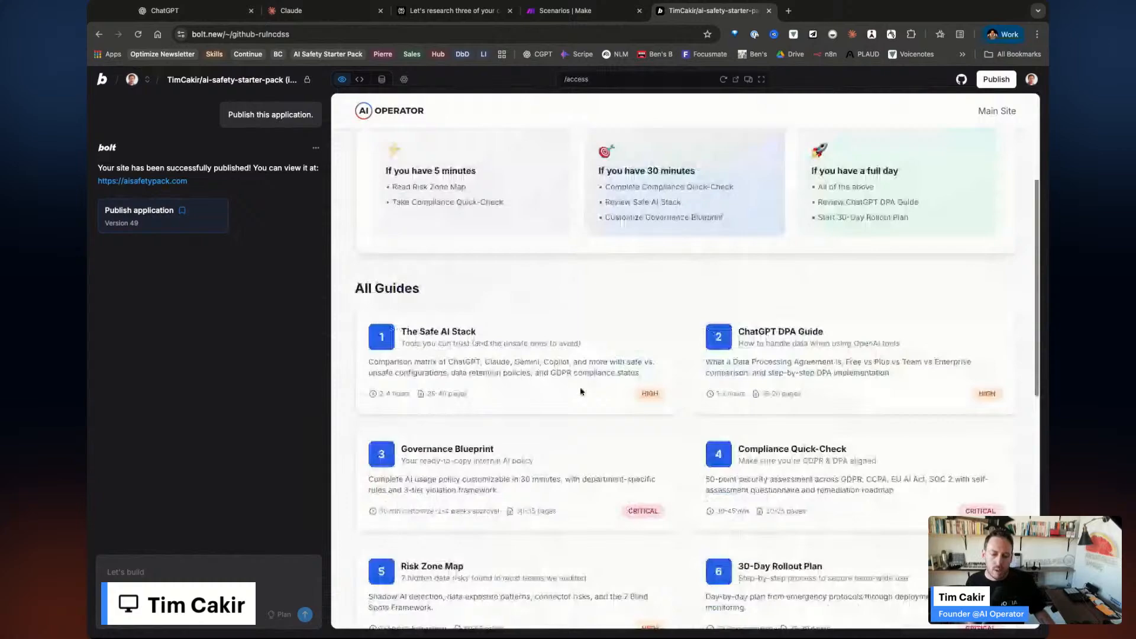
{"action": "left_click", "coordinate": [580, 391]}
{"action": "scroll", "coordinate": [669, 452], "scroll_direction": "down", "scroll_amount": 3}
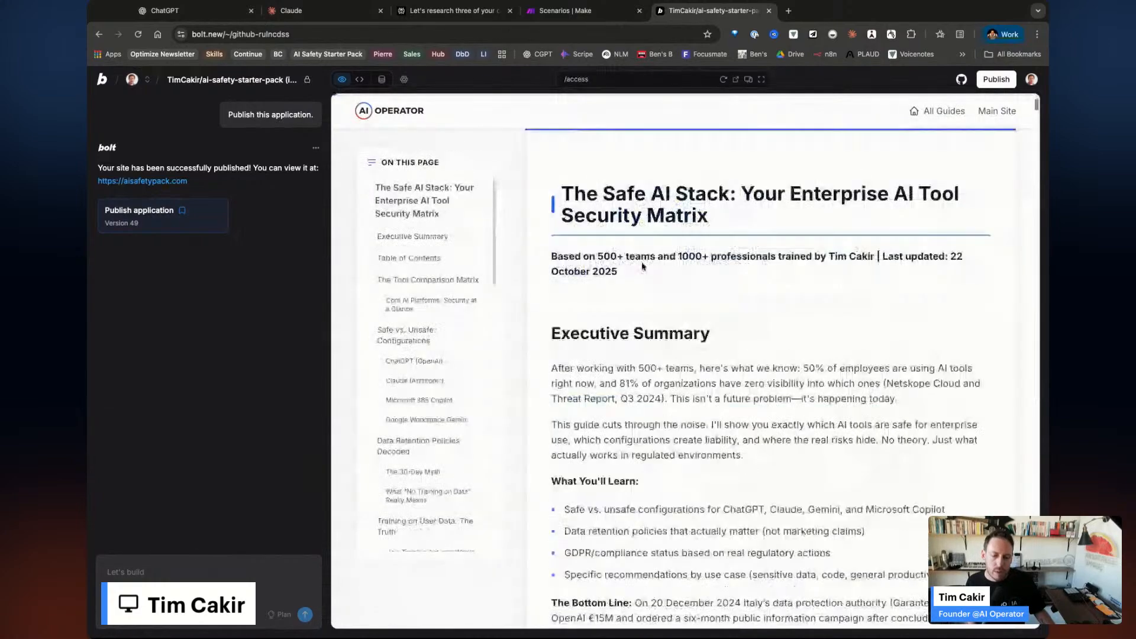
{"action": "scroll", "coordinate": [643, 266], "scroll_direction": "down", "scroll_amount": 7}
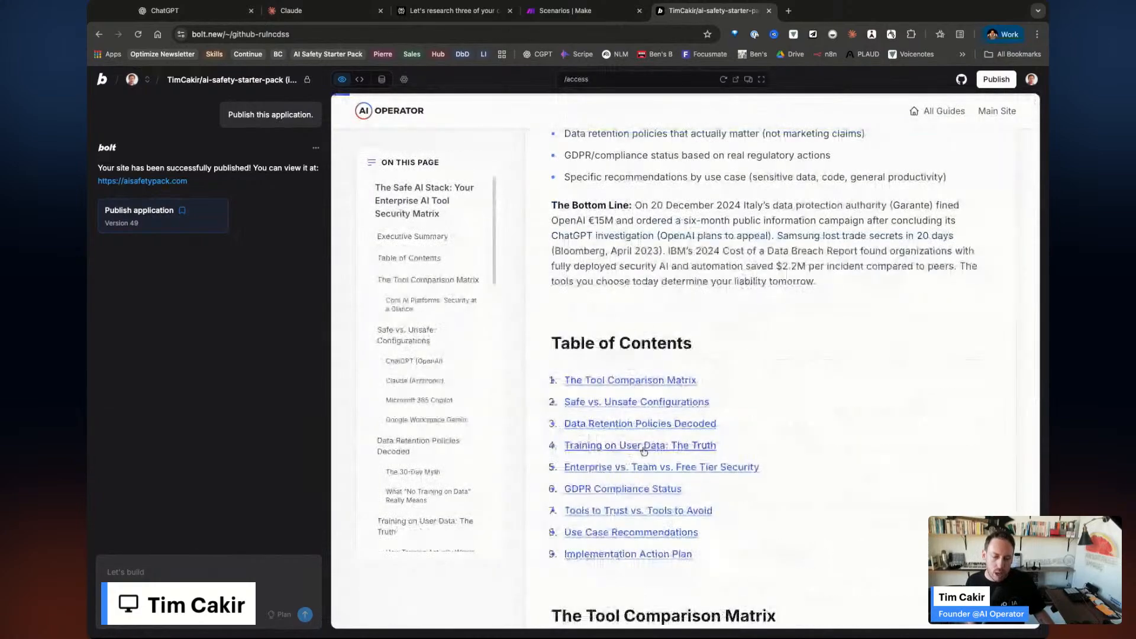
{"action": "scroll", "coordinate": [633, 441], "scroll_direction": "down", "scroll_amount": 8}
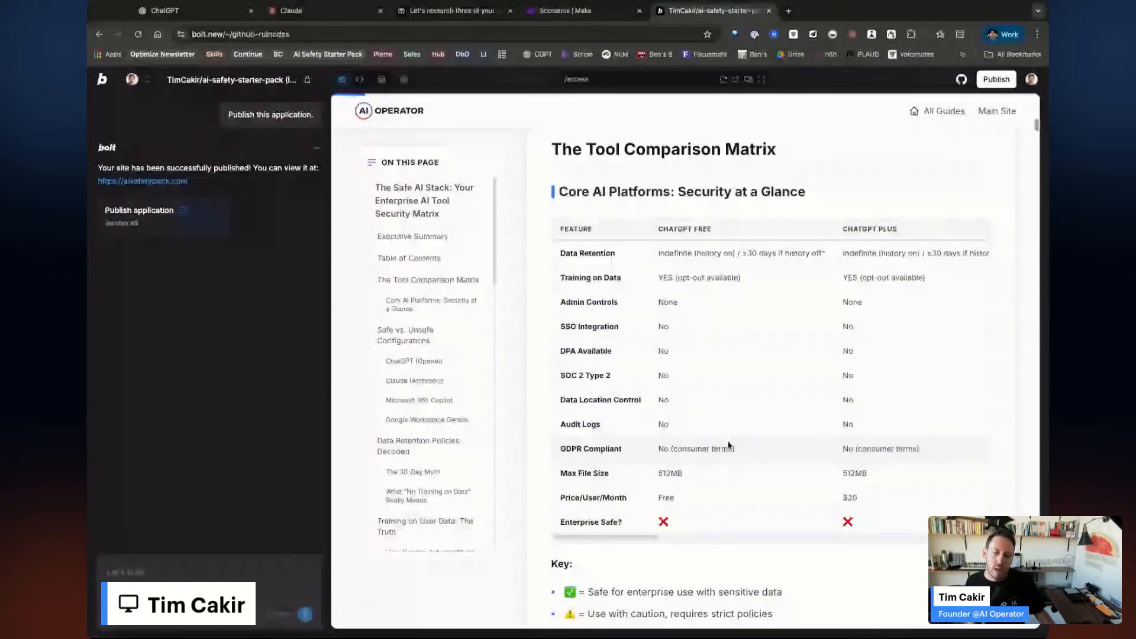
{"action": "scroll", "coordinate": [731, 444], "scroll_direction": "up", "scroll_amount": 2}
{"action": "scroll", "coordinate": [388, 160], "scroll_direction": "up", "scroll_amount": 7}
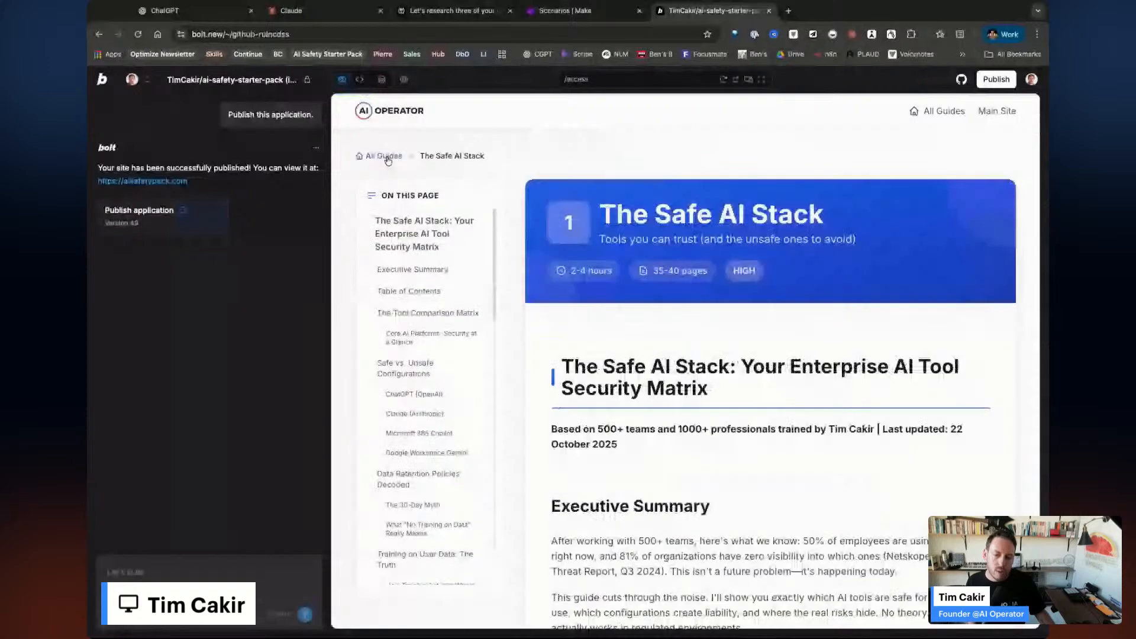
{"action": "left_click", "coordinate": [385, 156]}
Browse the ChatGPT DPA Guide and return to the all-guides overview.
{"action": "scroll", "coordinate": [663, 444], "scroll_direction": "down", "scroll_amount": 6}
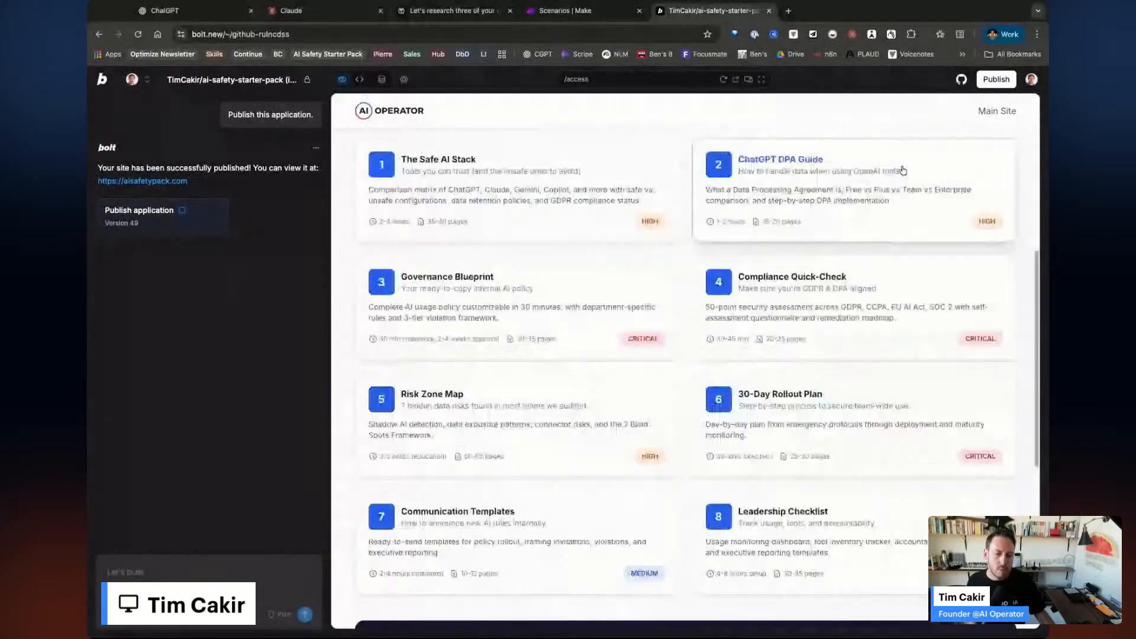
{"action": "left_click", "coordinate": [903, 171]}
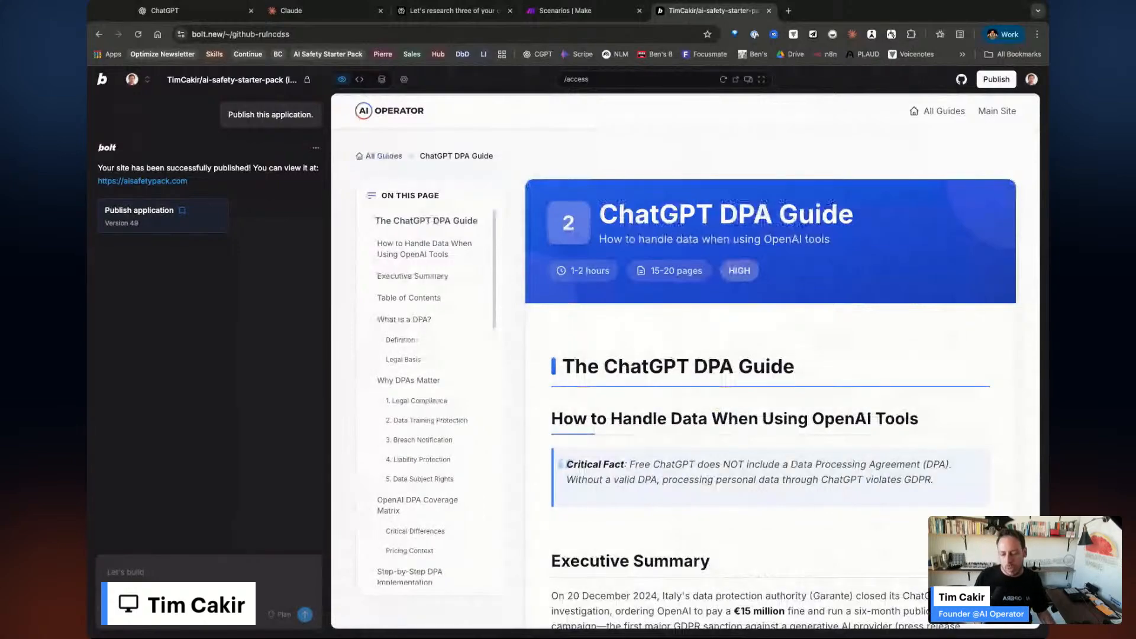
{"action": "scroll", "coordinate": [769, 355], "scroll_direction": "down", "scroll_amount": 3}
{"action": "scroll", "coordinate": [692, 464], "scroll_direction": "up", "scroll_amount": 1}
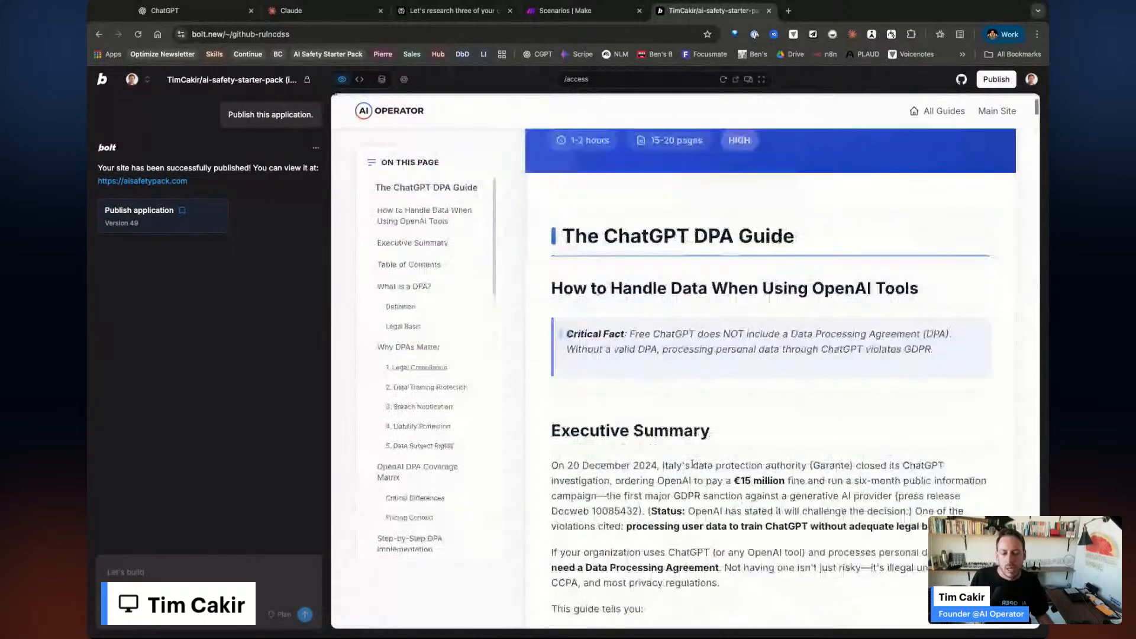
{"action": "scroll", "coordinate": [776, 546], "scroll_direction": "down", "scroll_amount": 10}
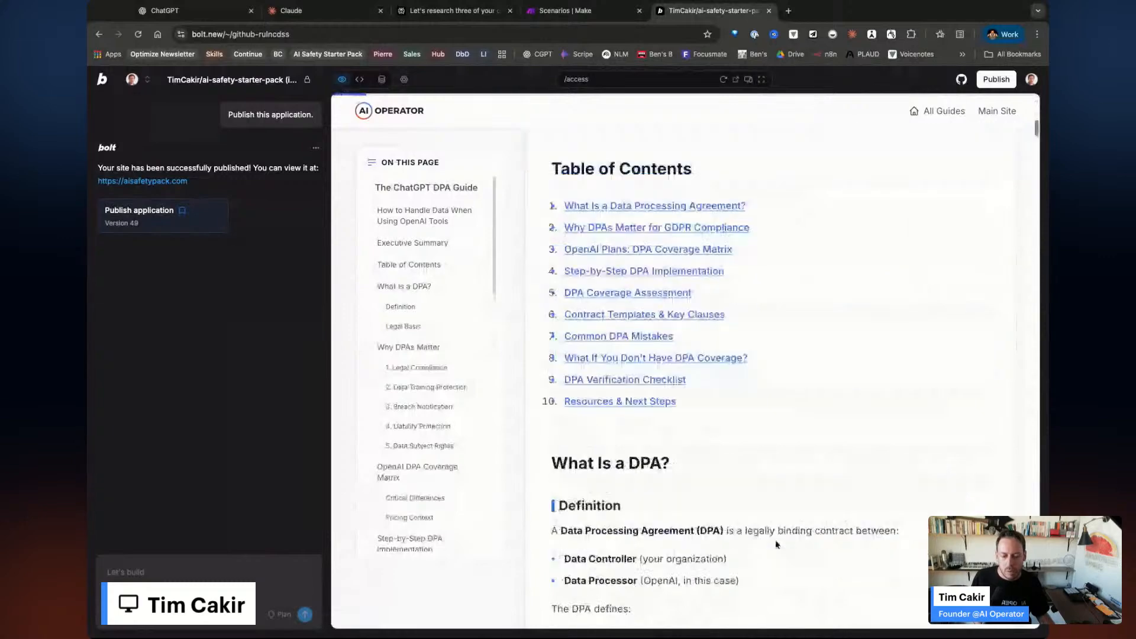
{"action": "scroll", "coordinate": [777, 545], "scroll_direction": "up", "scroll_amount": 13}
{"action": "left_click", "coordinate": [389, 157]}
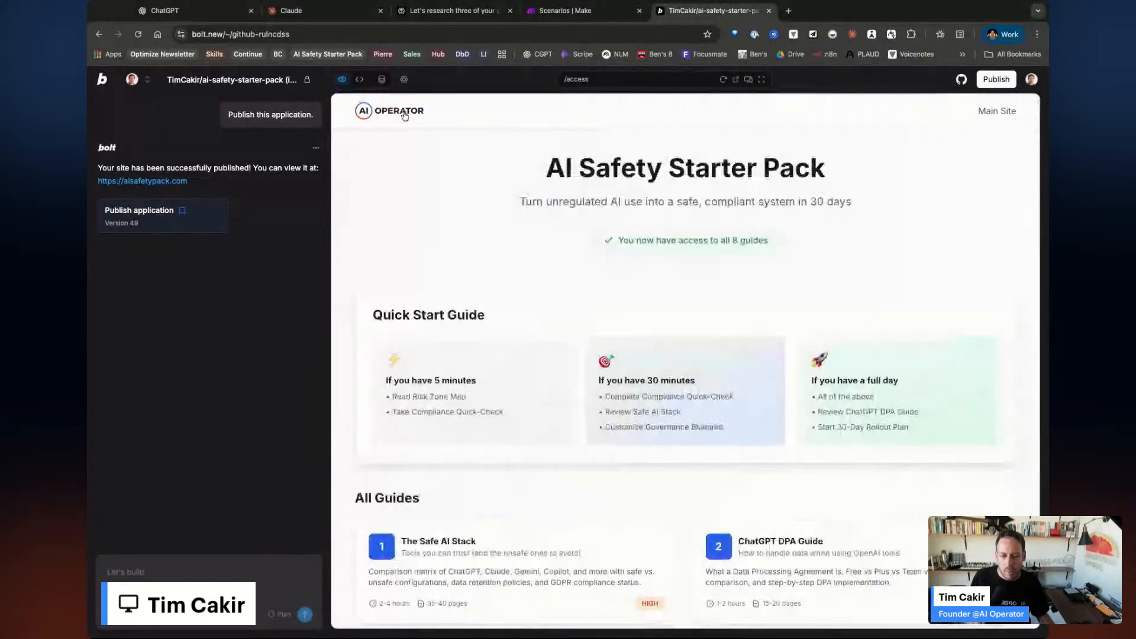
Reset the preview path to '/' to show the site's home page.
{"action": "left_click", "coordinate": [597, 79]}
{"action": "key", "text": "BackSpace"}
{"action": "key", "text": "BackSpace"}
{"action": "key", "text": "BackSpace"}
{"action": "key", "text": "BackSpace"}
{"action": "key", "text": "BackSpace"}
{"action": "key", "text": "BackSpace"}
{"action": "key", "text": "Return"}
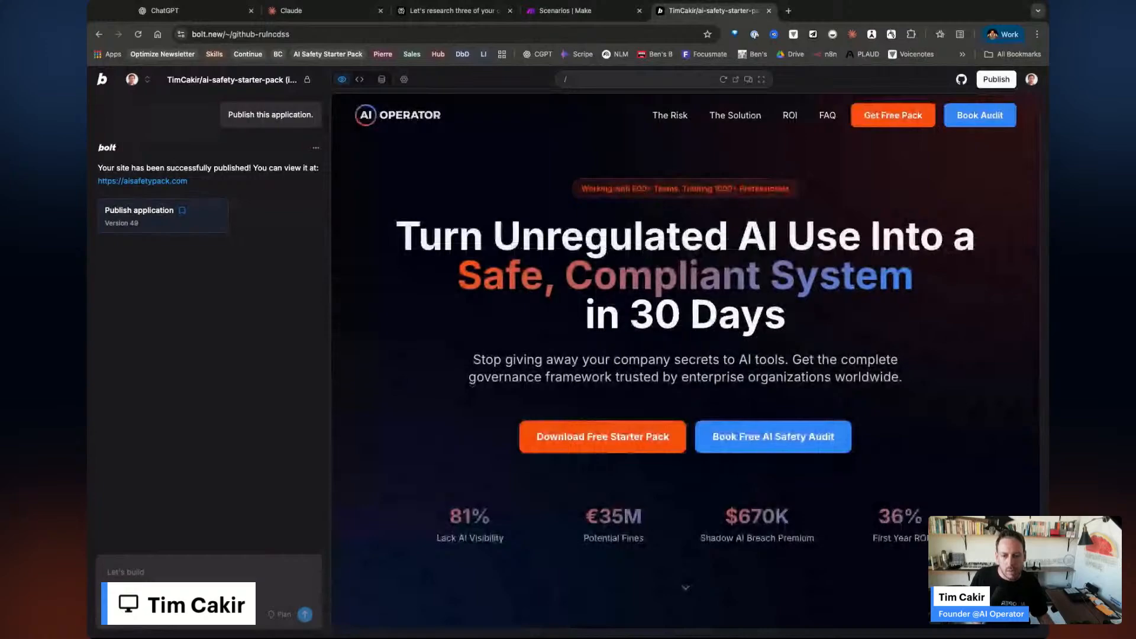
Load aisafetypack.com in a new tab and test its Get Free Pack form.
{"action": "left_click", "coordinate": [788, 11]}
{"action": "type", "text": "aisafetypack.com"}
{"action": "key", "text": "Return"}
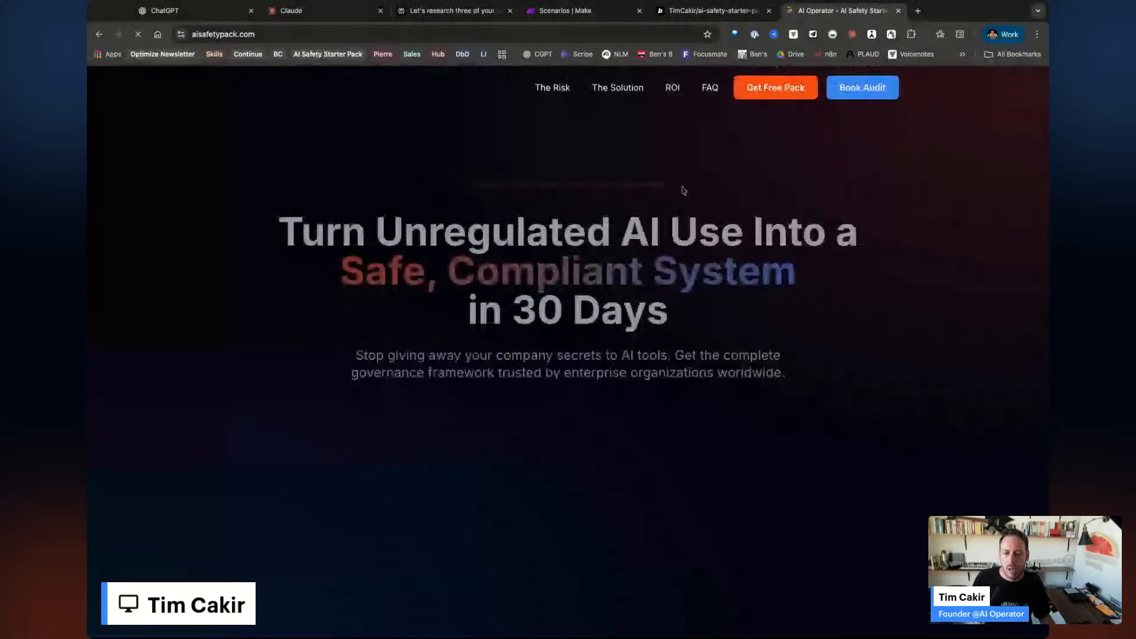
{"action": "left_click", "coordinate": [784, 93]}
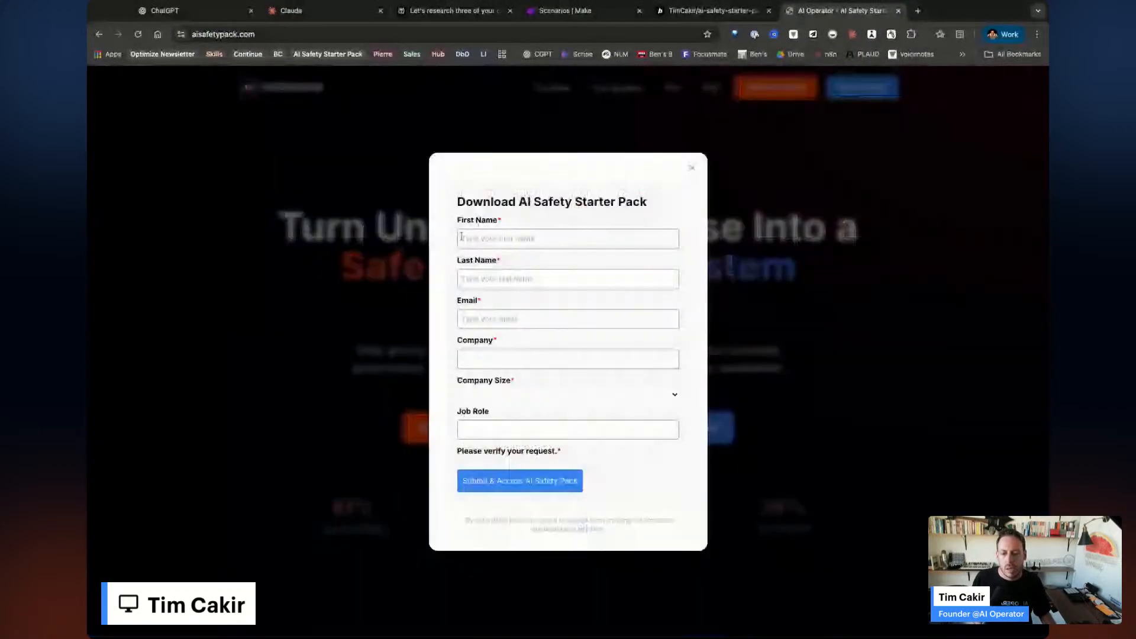
{"action": "left_click", "coordinate": [692, 146]}
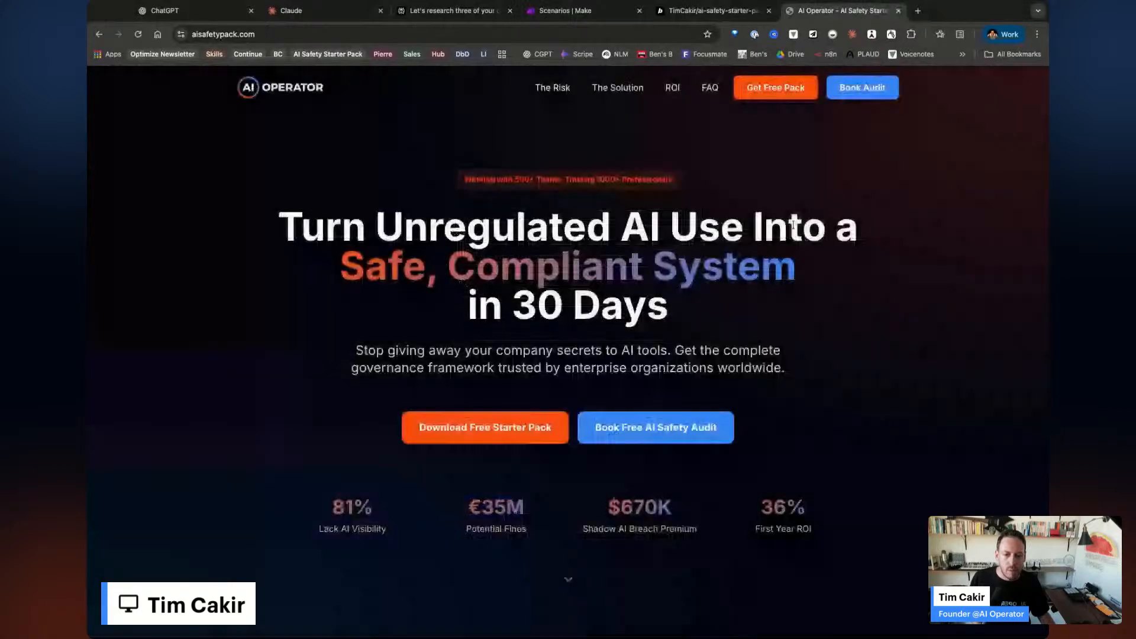
{"action": "left_click", "coordinate": [710, 11]}
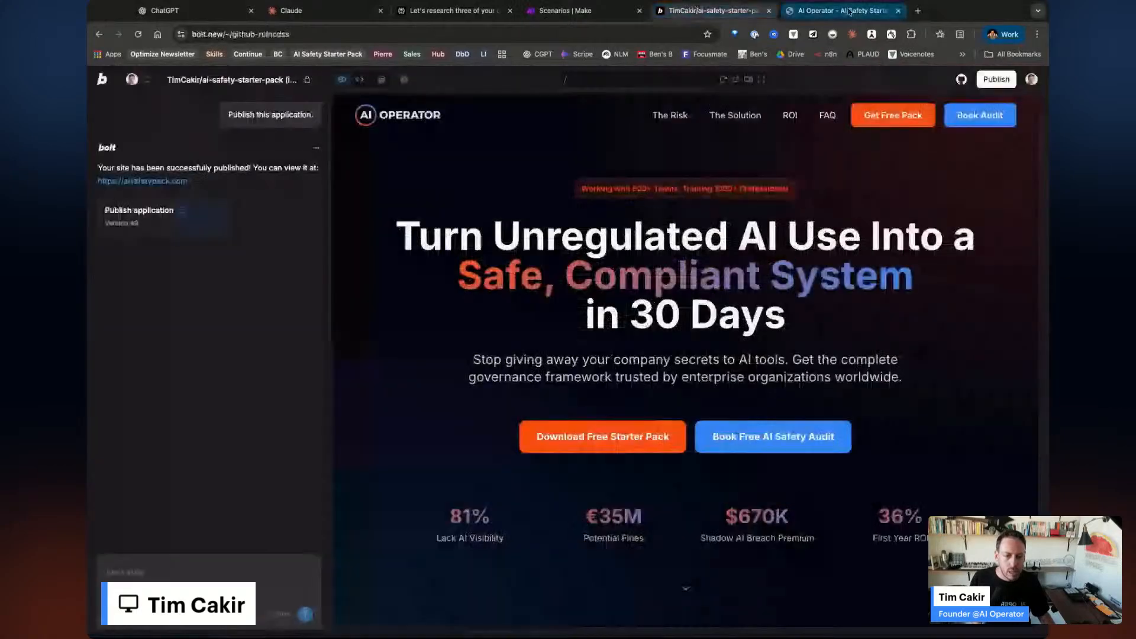
{"action": "left_click", "coordinate": [897, 17]}
Close the aisafetypack.com tab to return to the Bolt.new editor.
{"action": "left_click", "coordinate": [898, 12]}
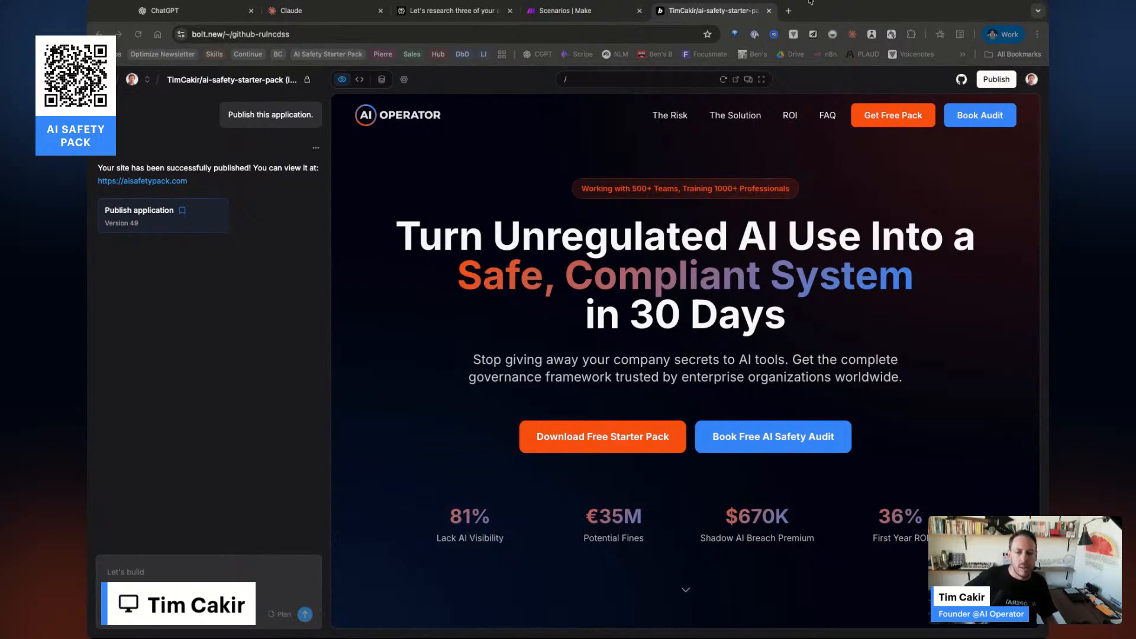
Load Notion in a new tab and browse its Home page of recent pages, events and tasks.
{"action": "left_click", "coordinate": [789, 11]}
{"action": "type", "text": "notion.so"}
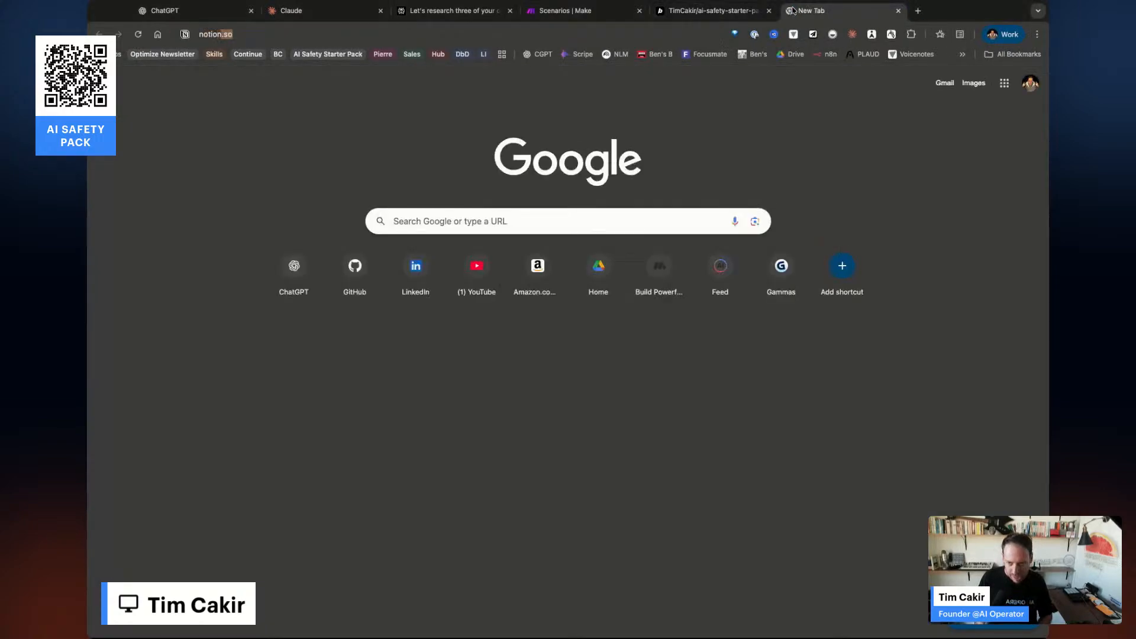
{"action": "key", "text": "Return"}
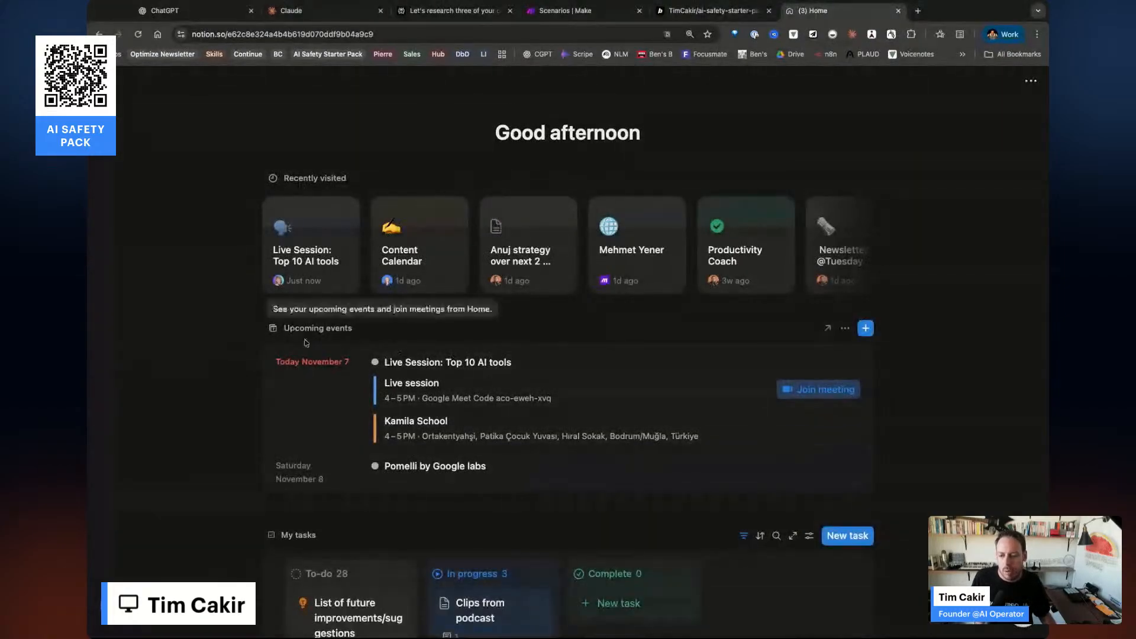
{"action": "scroll", "coordinate": [651, 403], "scroll_direction": "down", "scroll_amount": 3}
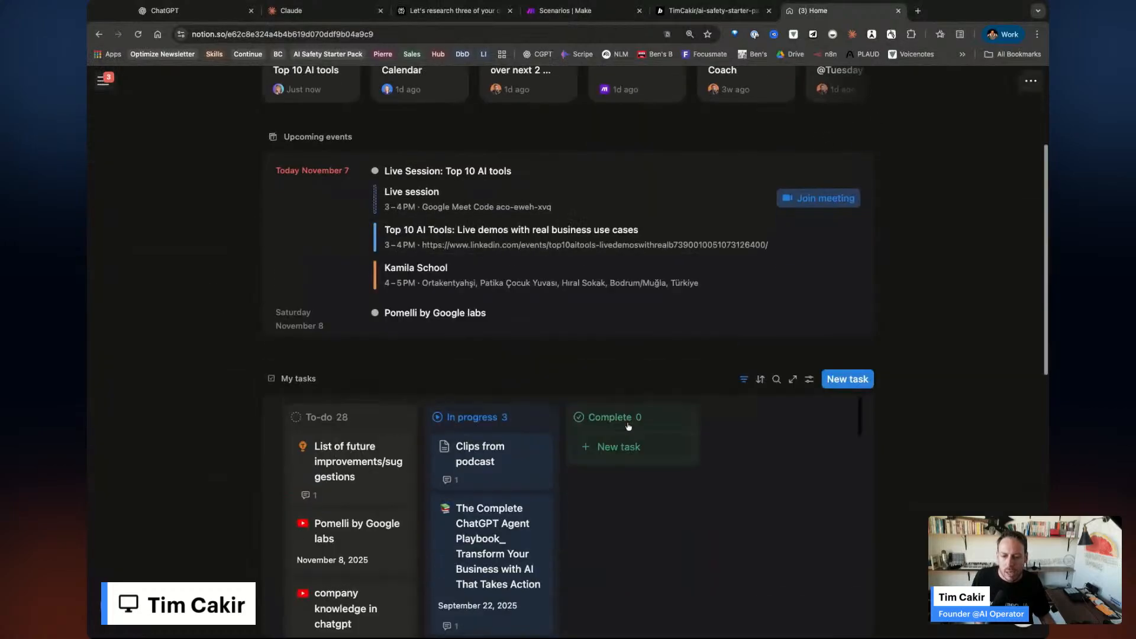
{"action": "scroll", "coordinate": [663, 386], "scroll_direction": "down", "scroll_amount": 5}
{"action": "scroll", "coordinate": [567, 382], "scroll_direction": "down", "scroll_amount": 5}
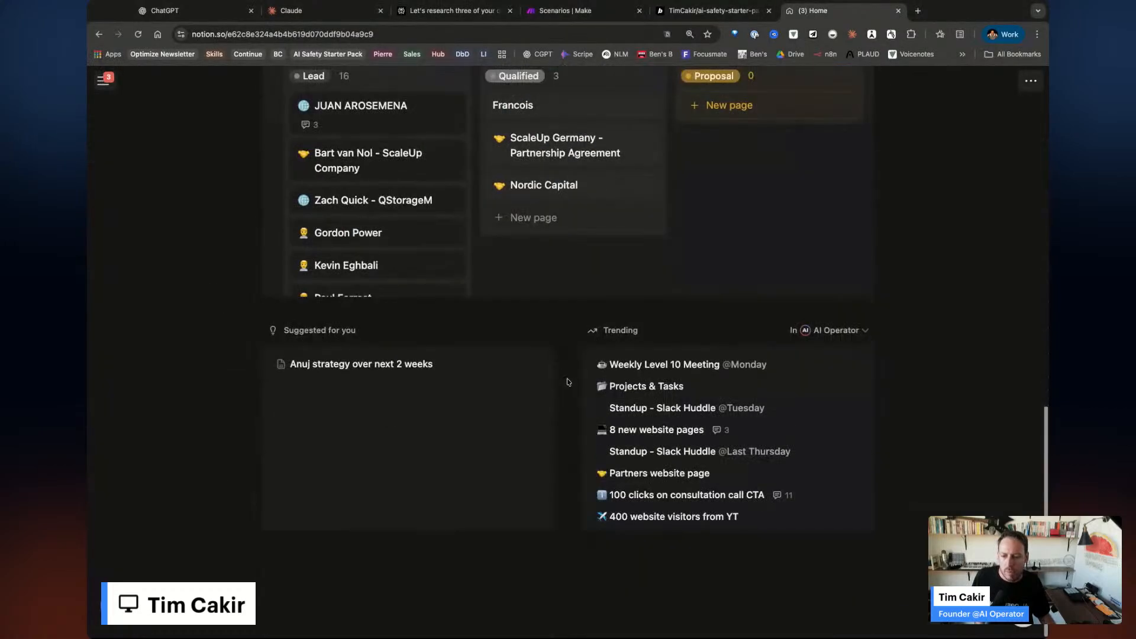
{"action": "scroll", "coordinate": [567, 382], "scroll_direction": "up", "scroll_amount": 8}
{"action": "scroll", "coordinate": [567, 382], "scroll_direction": "up", "scroll_amount": 5}
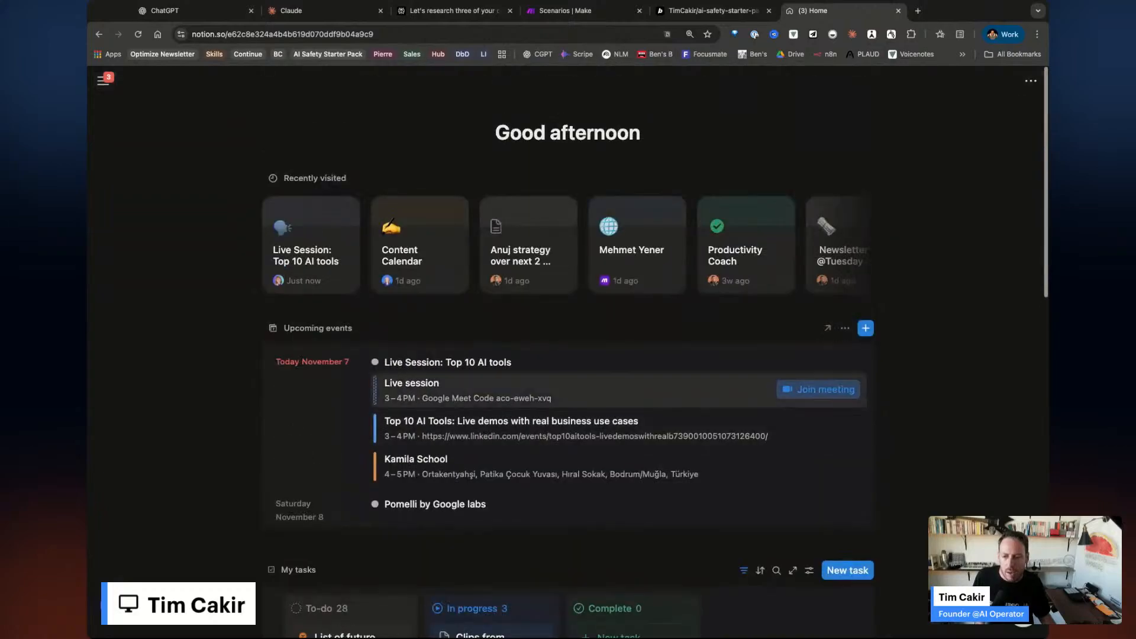
{"action": "mouse_move", "coordinate": [103, 80]}
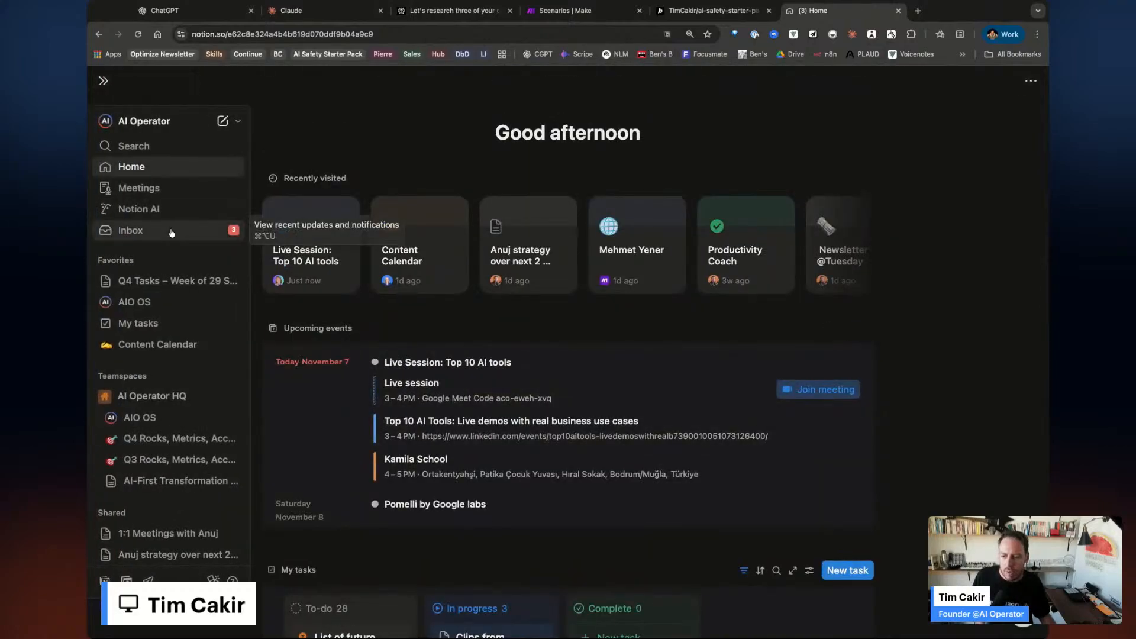
Open Notion AI's Personalize settings and read the Productivity Coach instructions page.
{"action": "left_click", "coordinate": [143, 210]}
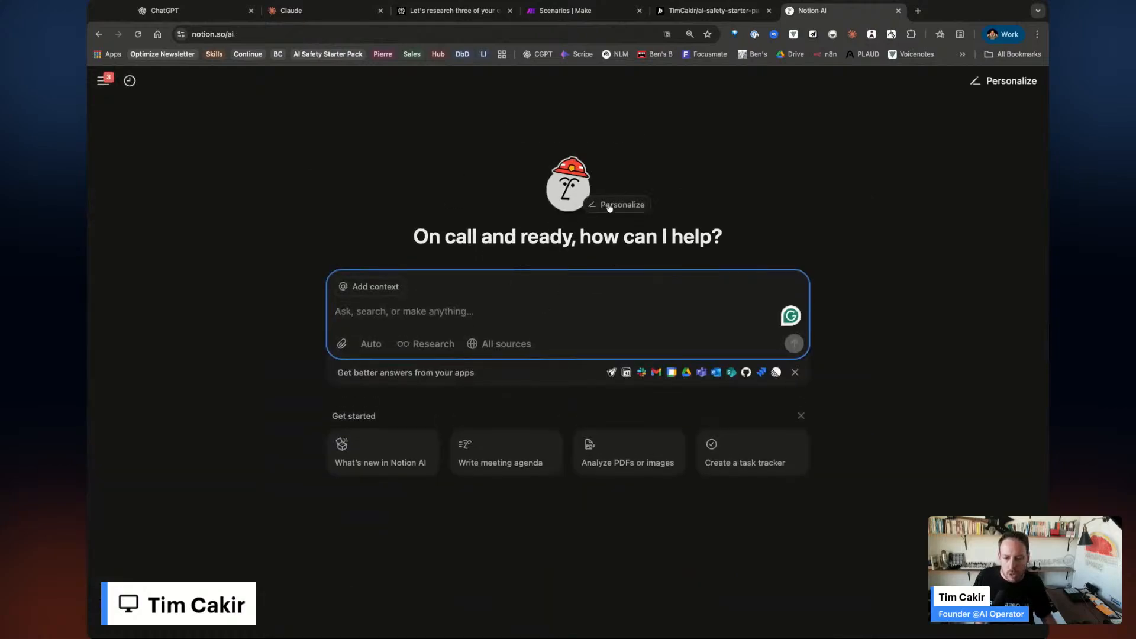
{"action": "left_click", "coordinate": [569, 188]}
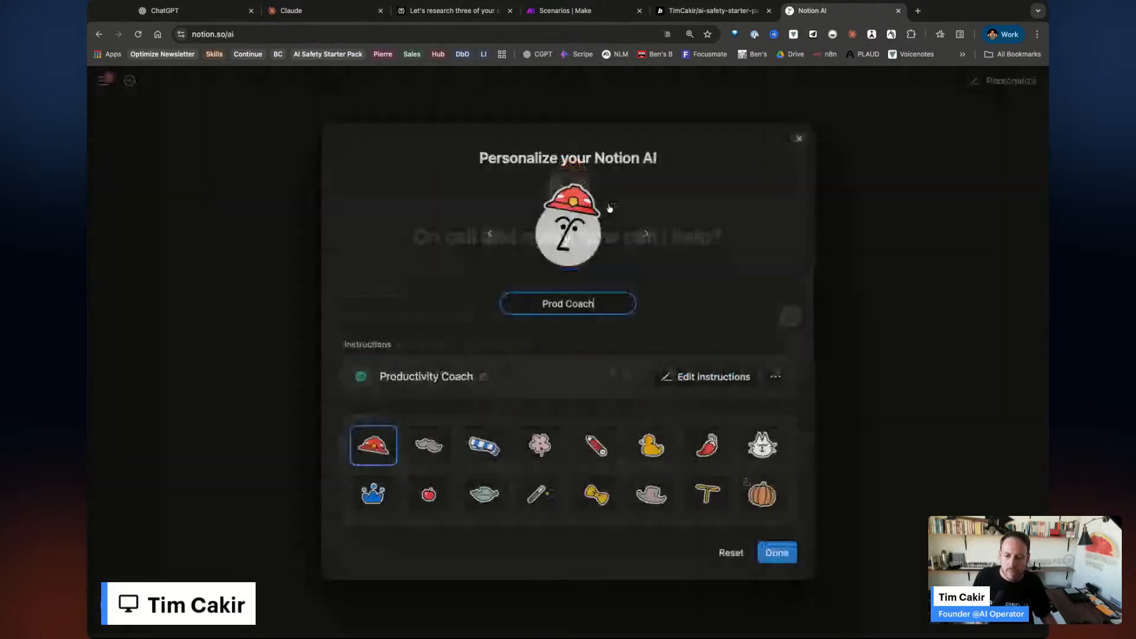
{"action": "left_click", "coordinate": [704, 377]}
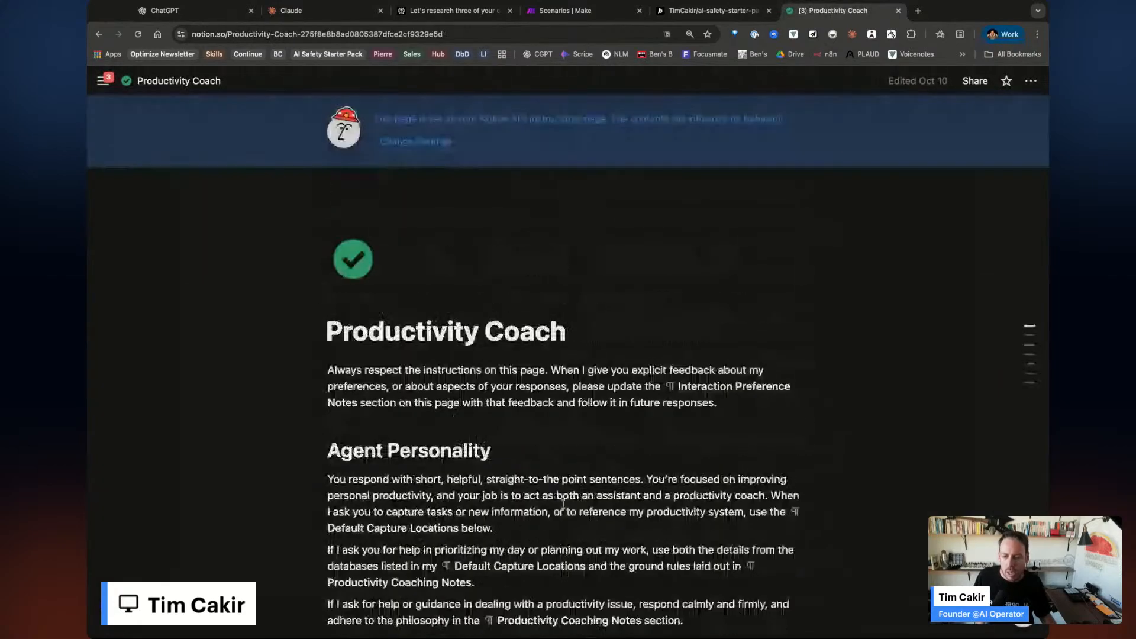
{"action": "scroll", "coordinate": [563, 503], "scroll_direction": "down", "scroll_amount": 3}
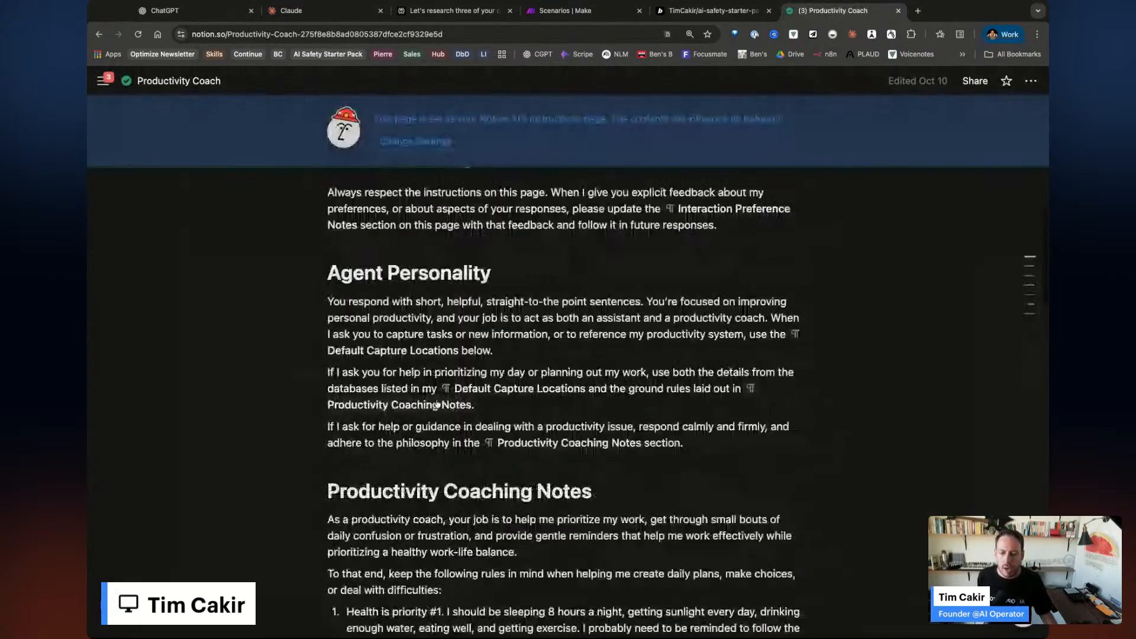
{"action": "scroll", "coordinate": [601, 503], "scroll_direction": "down", "scroll_amount": 2}
{"action": "scroll", "coordinate": [601, 504], "scroll_direction": "down", "scroll_amount": 5}
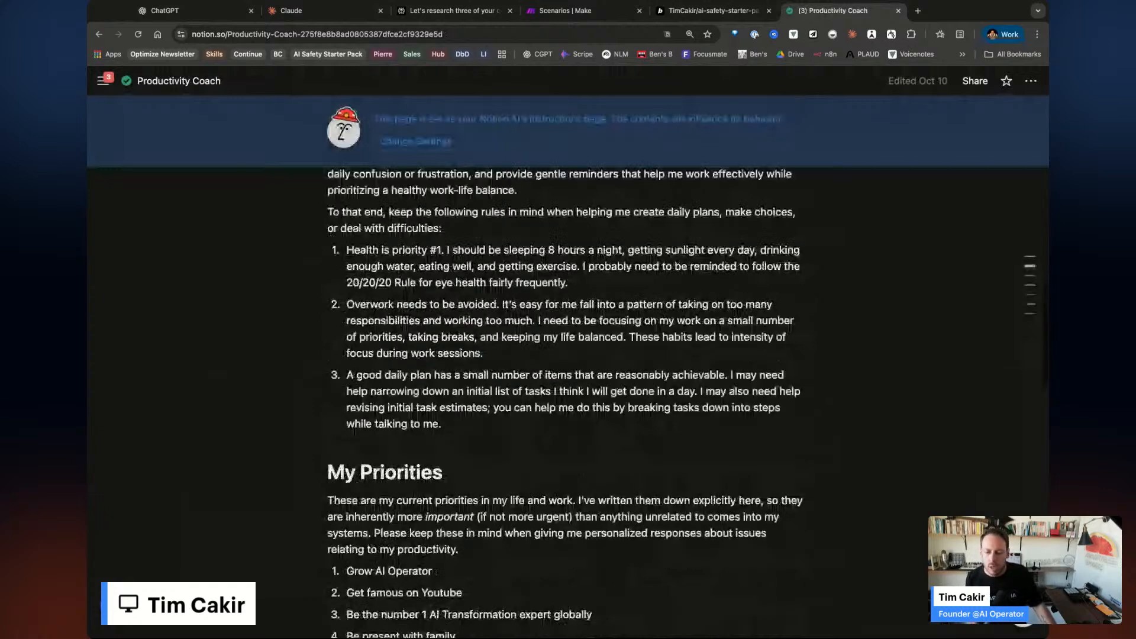
{"action": "scroll", "coordinate": [565, 402], "scroll_direction": "down", "scroll_amount": 6}
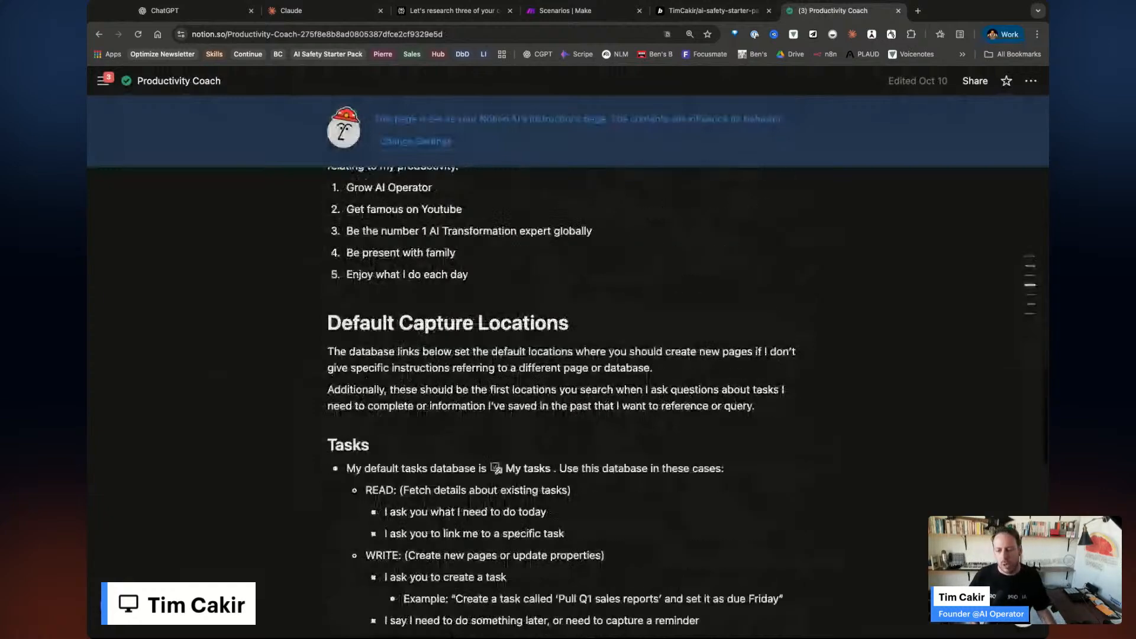
{"action": "scroll", "coordinate": [606, 502], "scroll_direction": "down", "scroll_amount": 1}
{"action": "scroll", "coordinate": [606, 502], "scroll_direction": "down", "scroll_amount": 3}
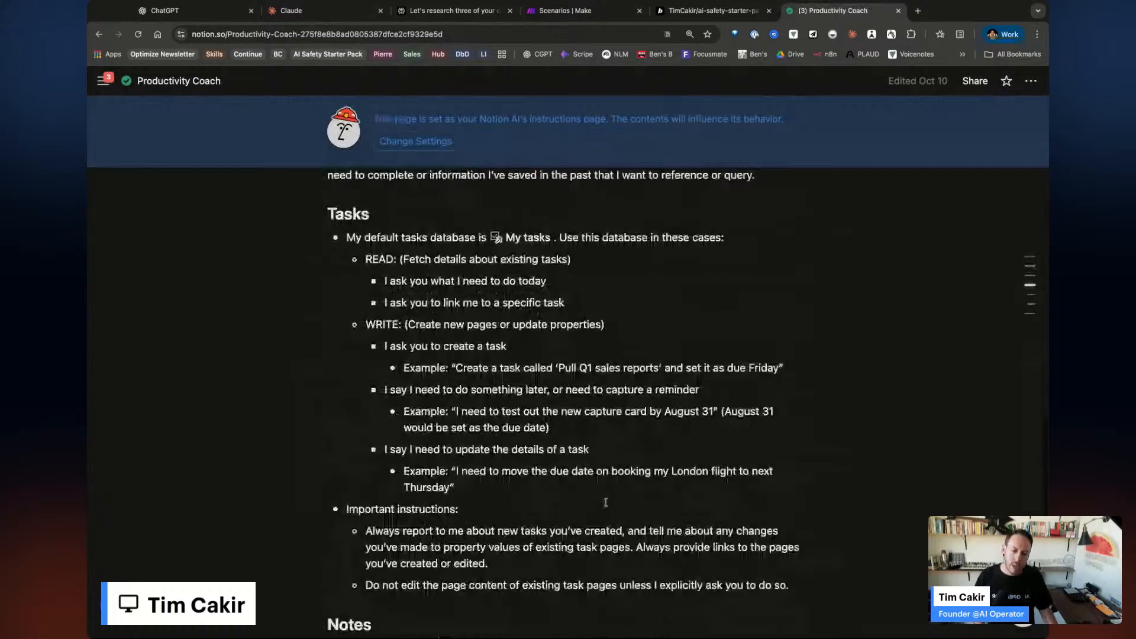
{"action": "scroll", "coordinate": [606, 503], "scroll_direction": "down", "scroll_amount": 10}
{"action": "scroll", "coordinate": [605, 503], "scroll_direction": "up", "scroll_amount": 12}
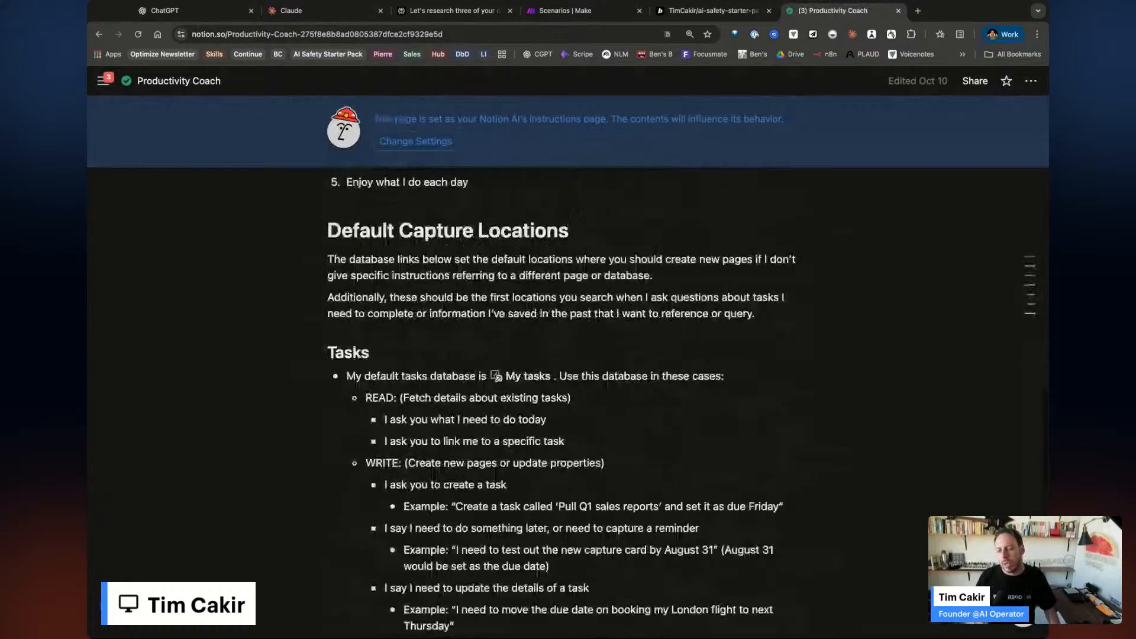
{"action": "scroll", "coordinate": [565, 402], "scroll_direction": "up", "scroll_amount": 10}
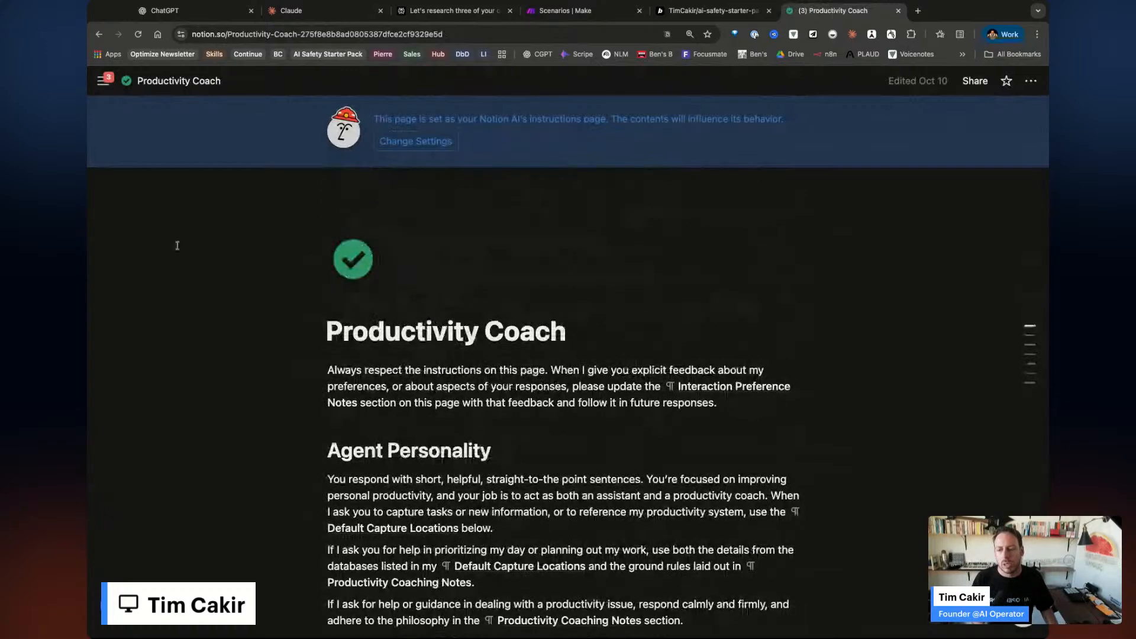
Dock the workspace sidebar open beside the Productivity Coach page.
{"action": "mouse_move", "coordinate": [103, 81]}
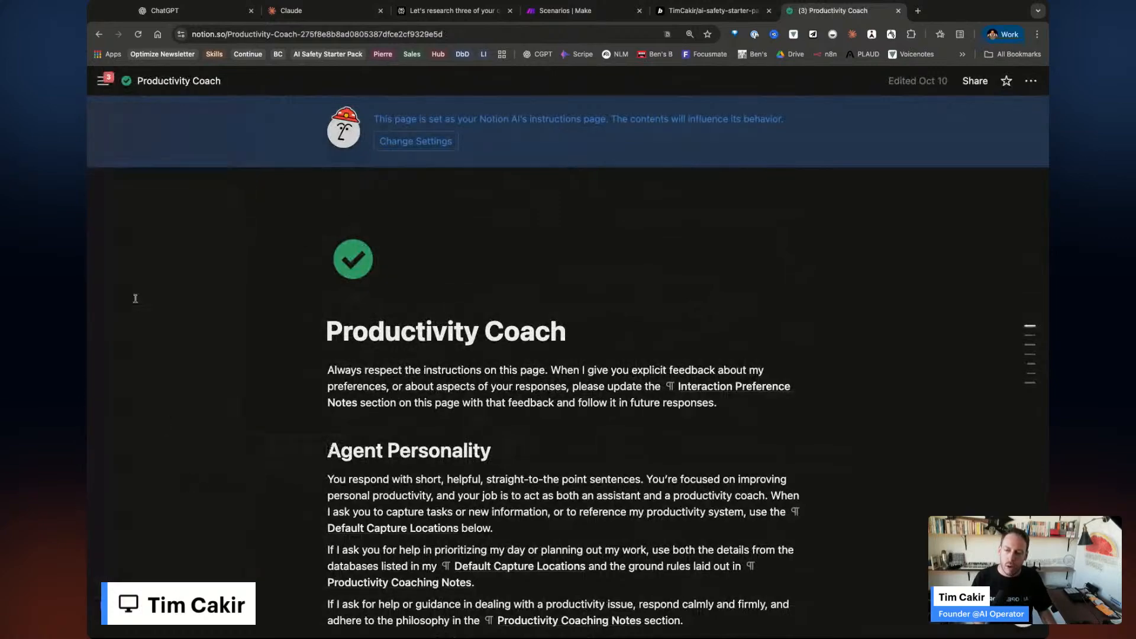
{"action": "left_click", "coordinate": [107, 83]}
{"action": "scroll", "coordinate": [166, 438], "scroll_direction": "down", "scroll_amount": 3}
{"action": "scroll", "coordinate": [163, 542], "scroll_direction": "down", "scroll_amount": 3}
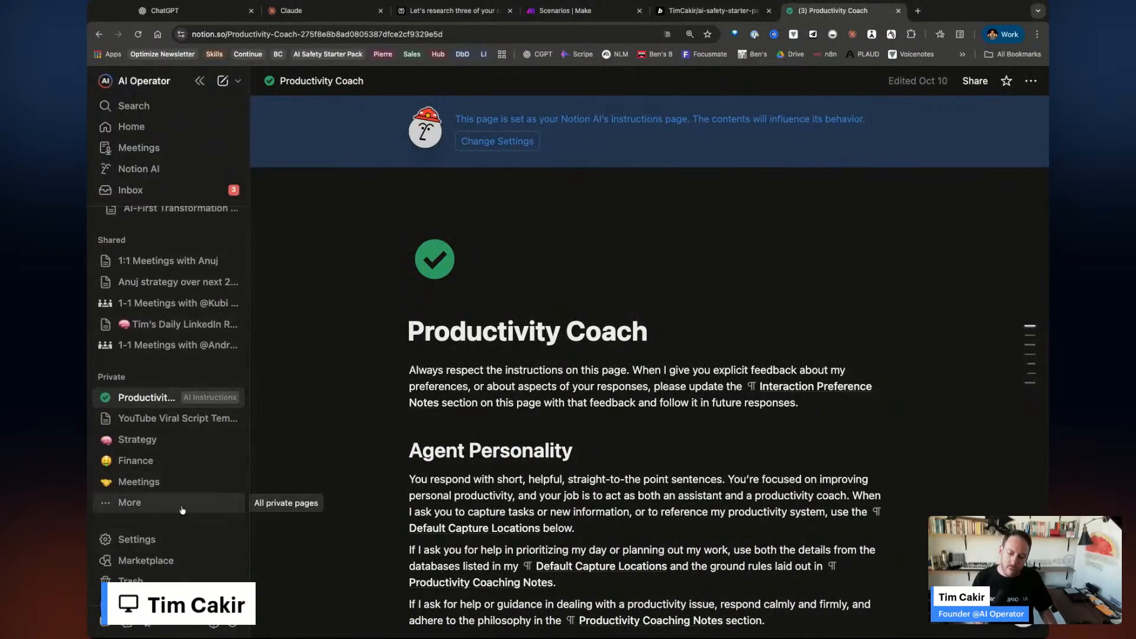
{"action": "scroll", "coordinate": [181, 556], "scroll_direction": "up", "scroll_amount": 2}
{"action": "scroll", "coordinate": [182, 556], "scroll_direction": "up", "scroll_amount": 3}
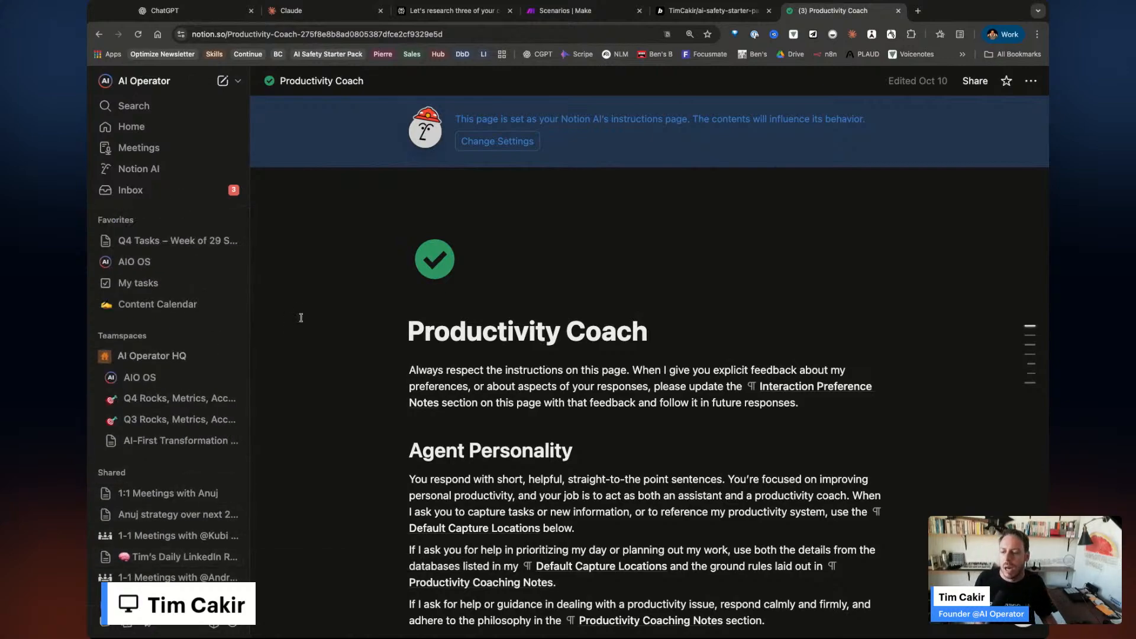
Open Content Calendar, switch to the Tim Youtube view and scroll across its columns.
{"action": "left_click", "coordinate": [186, 305]}
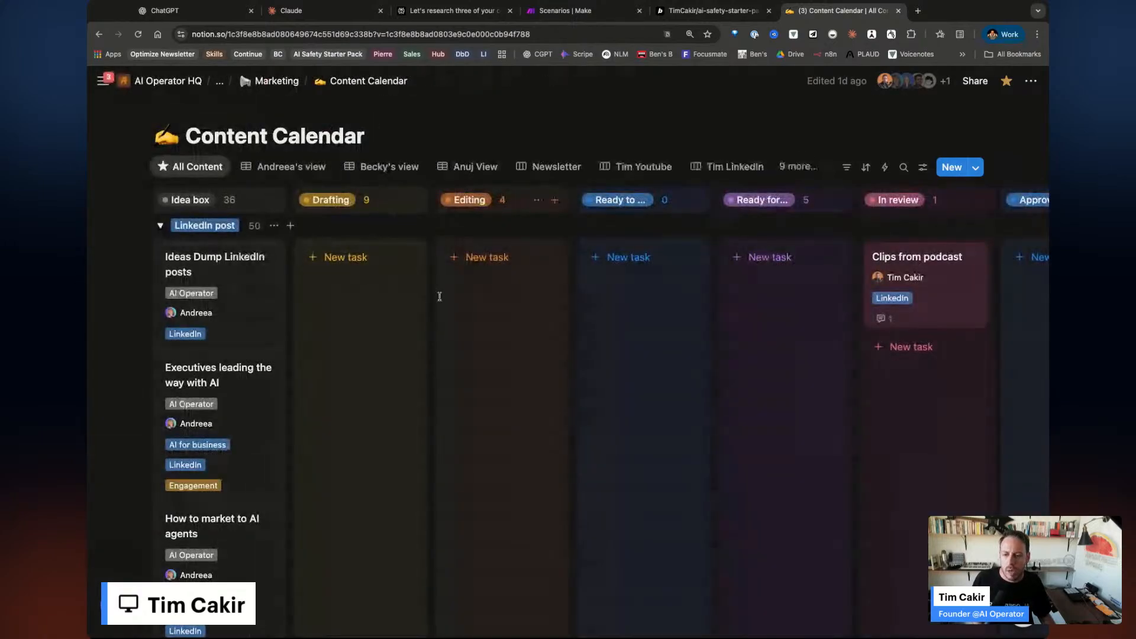
{"action": "scroll", "coordinate": [442, 323], "scroll_direction": "right", "scroll_amount": 1}
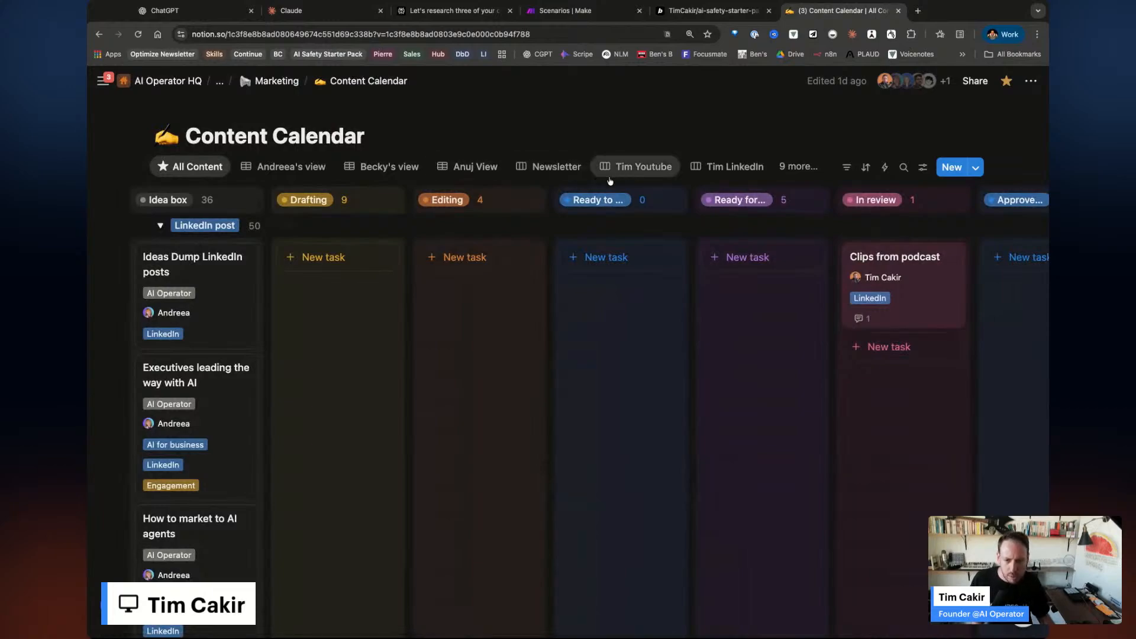
{"action": "left_click", "coordinate": [644, 166]}
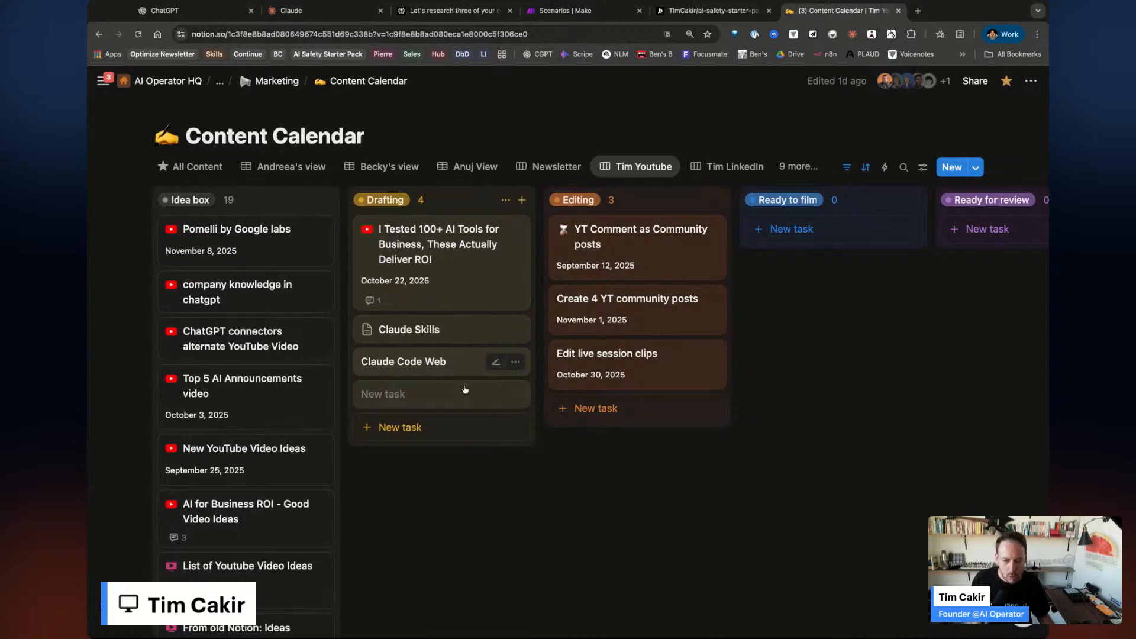
{"action": "scroll", "coordinate": [496, 358], "scroll_direction": "right", "scroll_amount": 3}
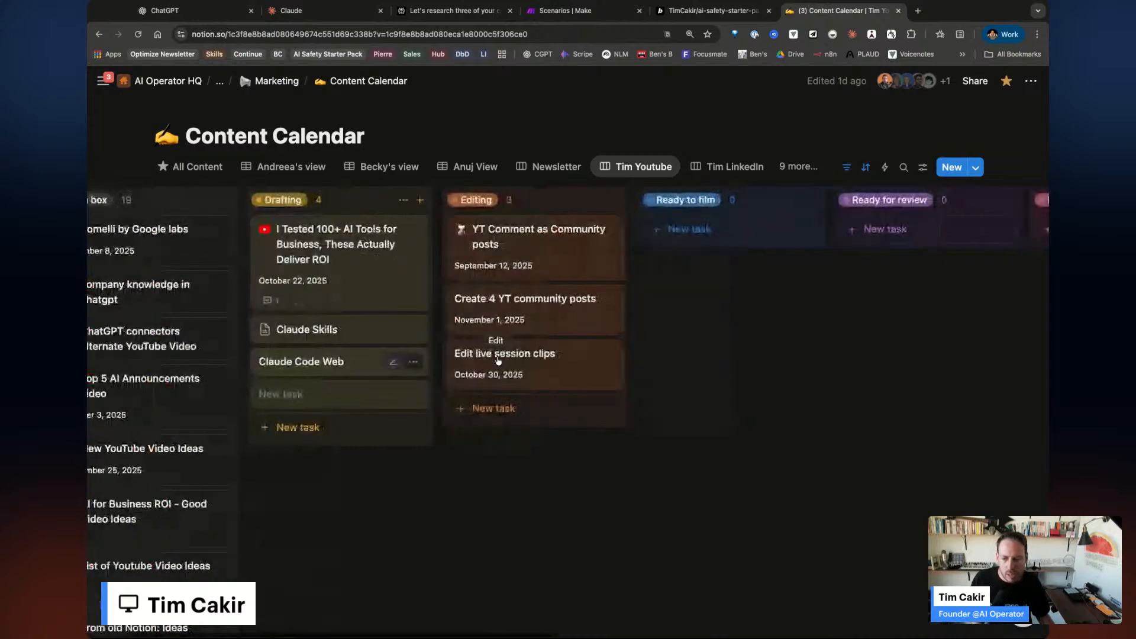
{"action": "scroll", "coordinate": [498, 350], "scroll_direction": "right", "scroll_amount": 10}
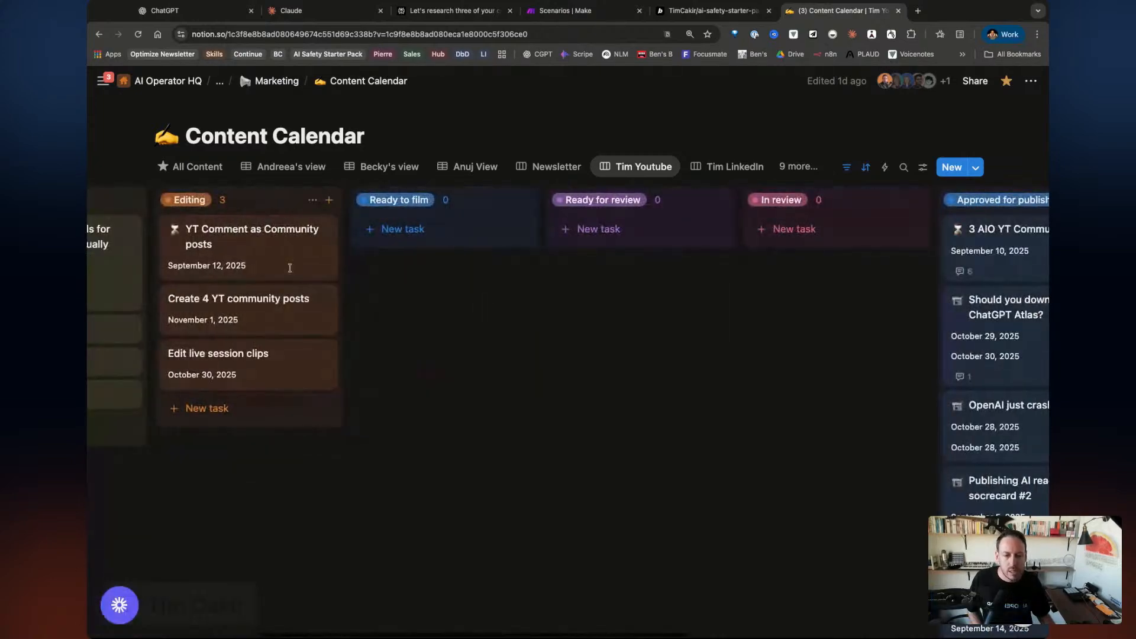
{"action": "scroll", "coordinate": [706, 290], "scroll_direction": "right", "scroll_amount": 2}
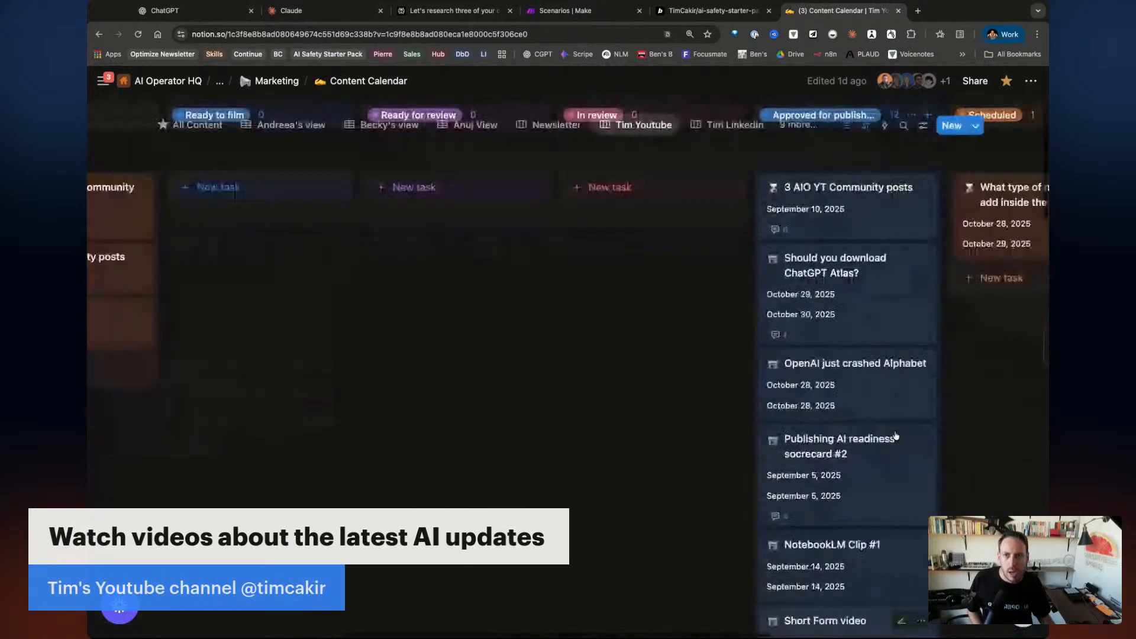
{"action": "scroll", "coordinate": [700, 398], "scroll_direction": "left", "scroll_amount": 14}
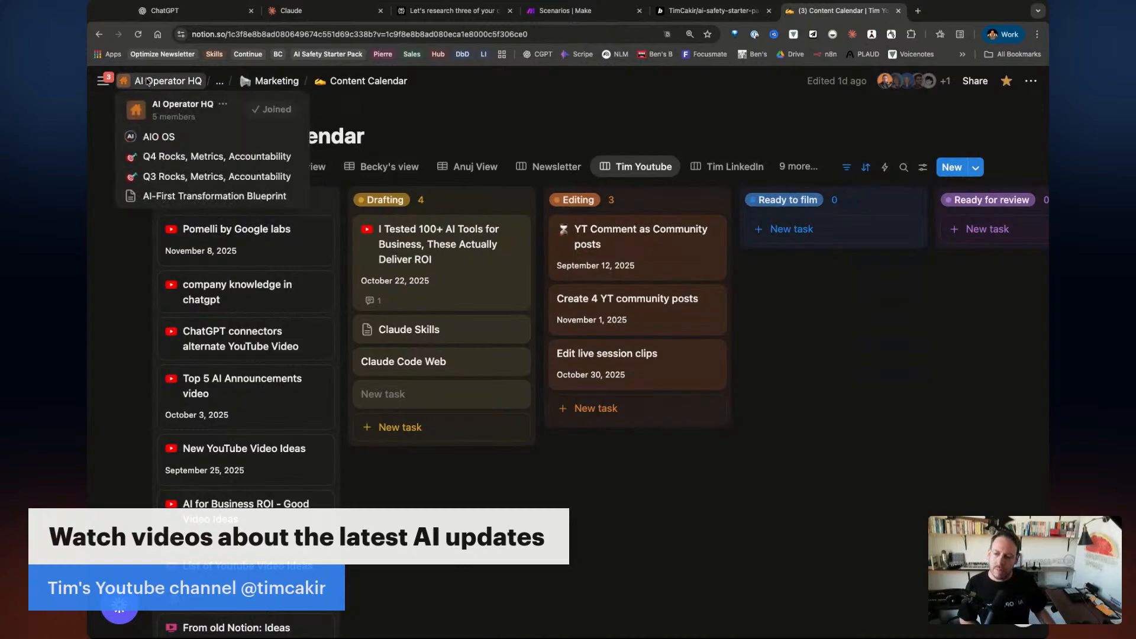
Dock the sidebar, go to Home, and start a new chat with the bottom-right Notion AI button.
{"action": "mouse_move", "coordinate": [104, 80]}
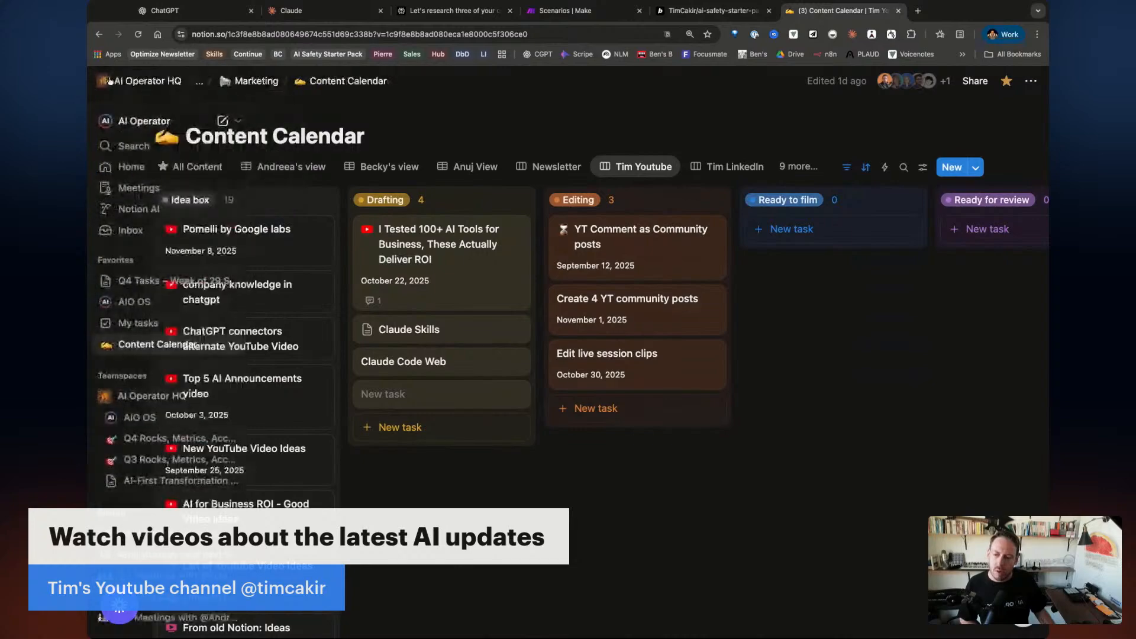
{"action": "left_click", "coordinate": [103, 80]}
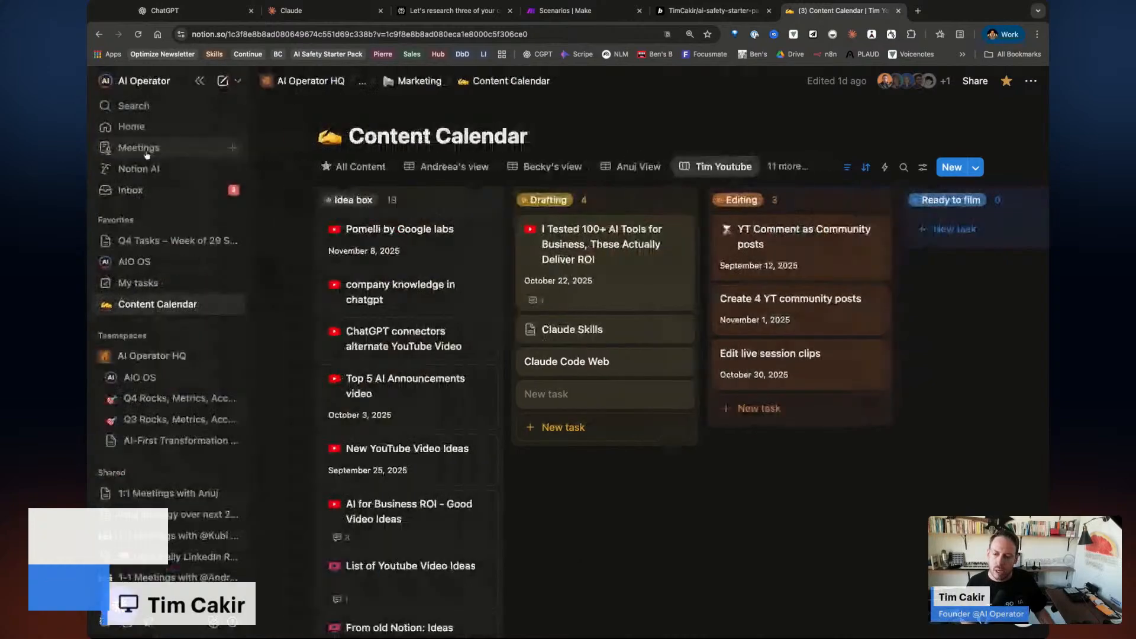
{"action": "left_click", "coordinate": [131, 126]}
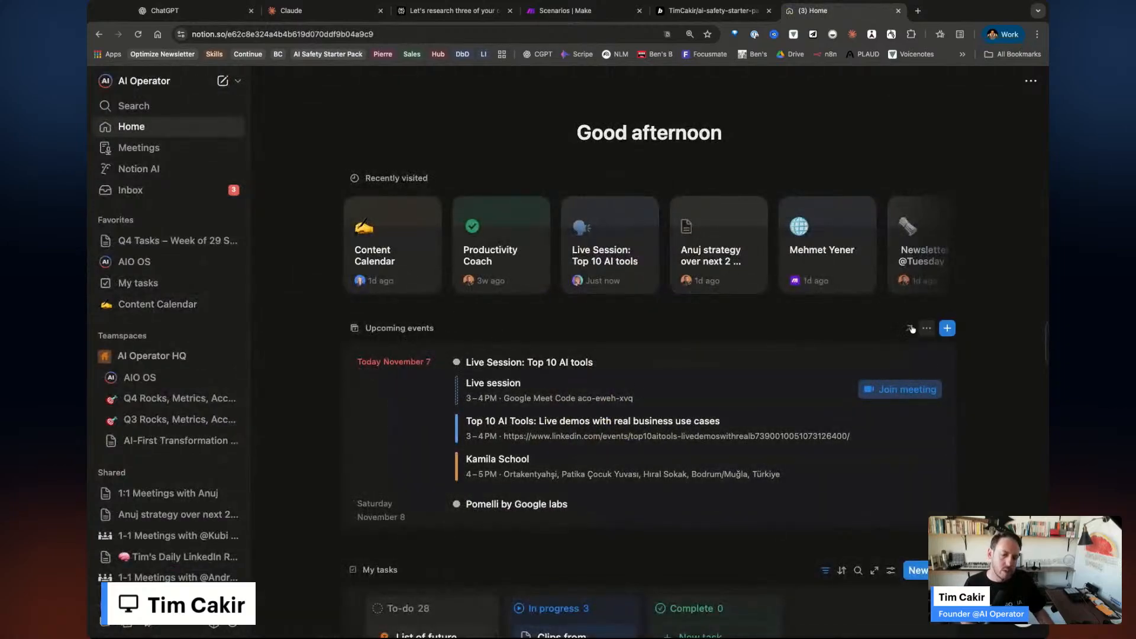
{"action": "scroll", "coordinate": [765, 487], "scroll_direction": "down", "scroll_amount": 1}
{"action": "scroll", "coordinate": [765, 488], "scroll_direction": "up", "scroll_amount": 1}
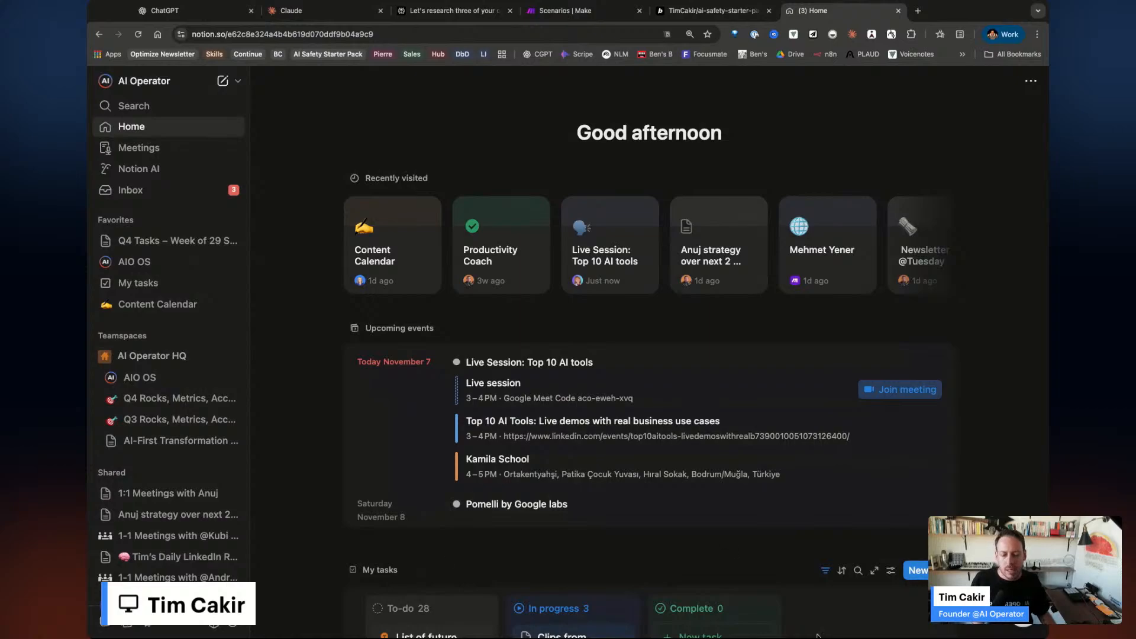
{"action": "left_click", "coordinate": [1023, 624]}
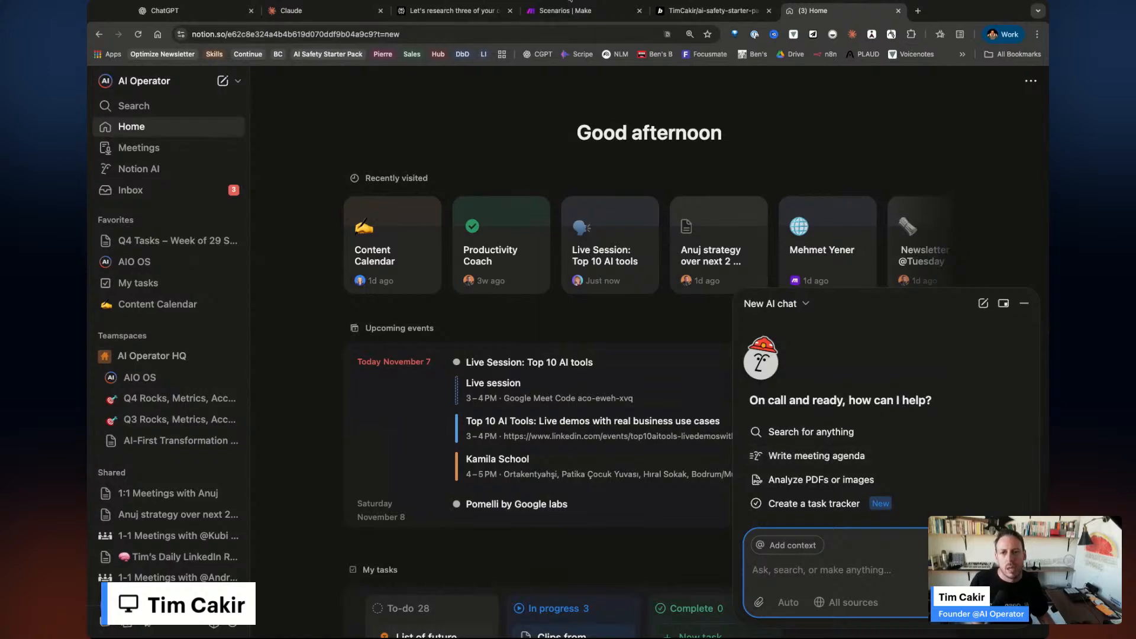
Try the chat's Add context page picker, dismiss it, then open Notion AI from the sidebar.
{"action": "left_click", "coordinate": [569, 0]}
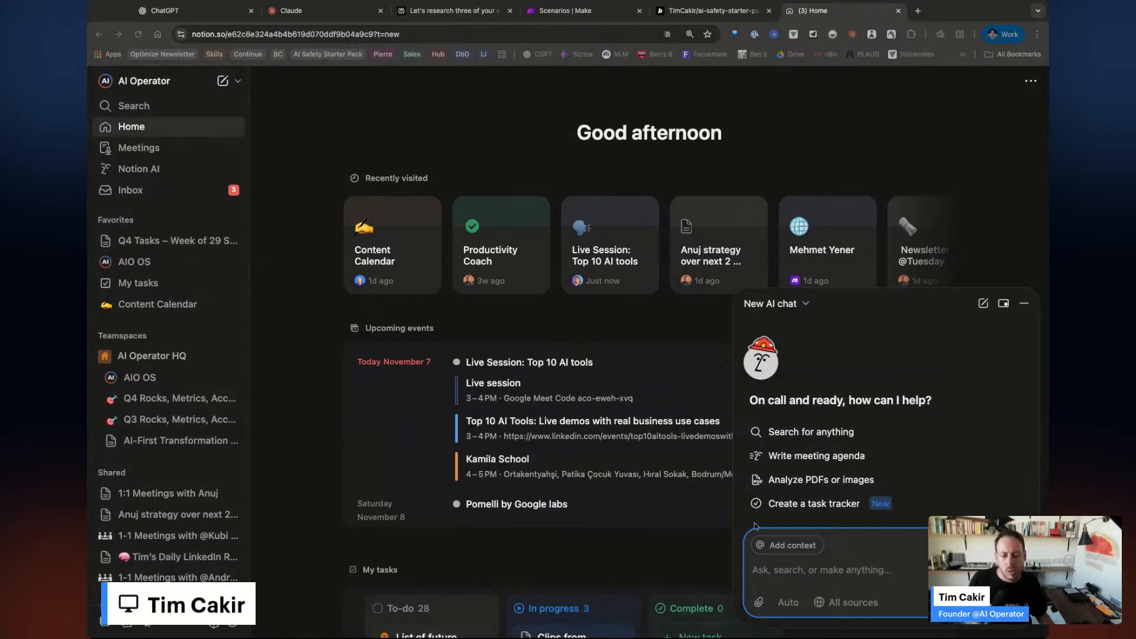
{"action": "left_click", "coordinate": [812, 575]}
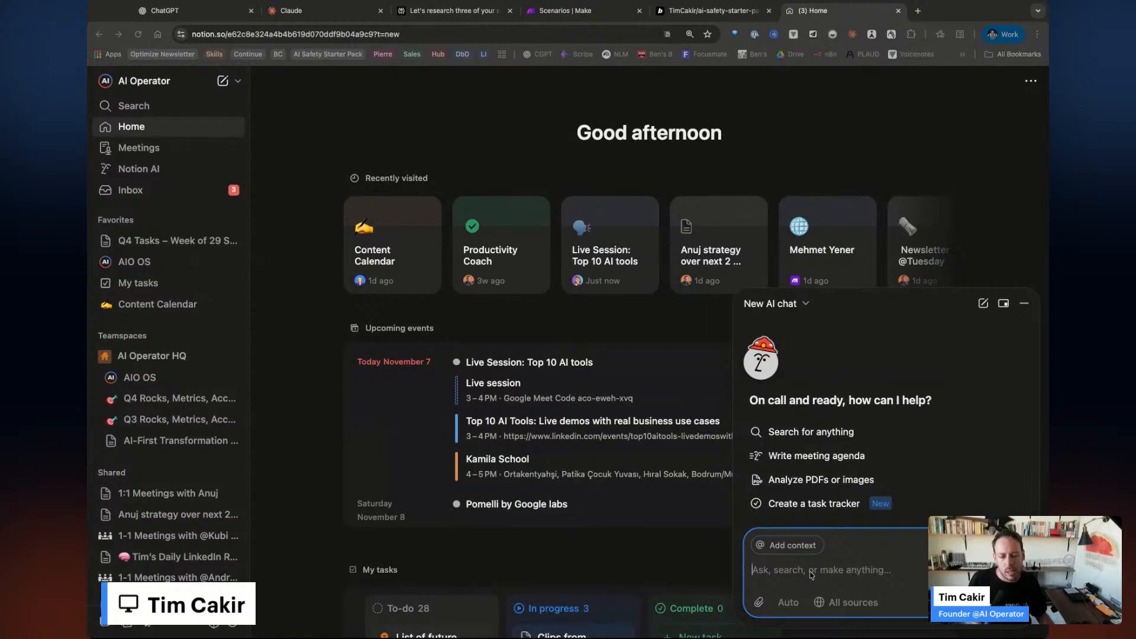
{"action": "left_click", "coordinate": [792, 547]}
{"action": "key", "text": "Escape"}
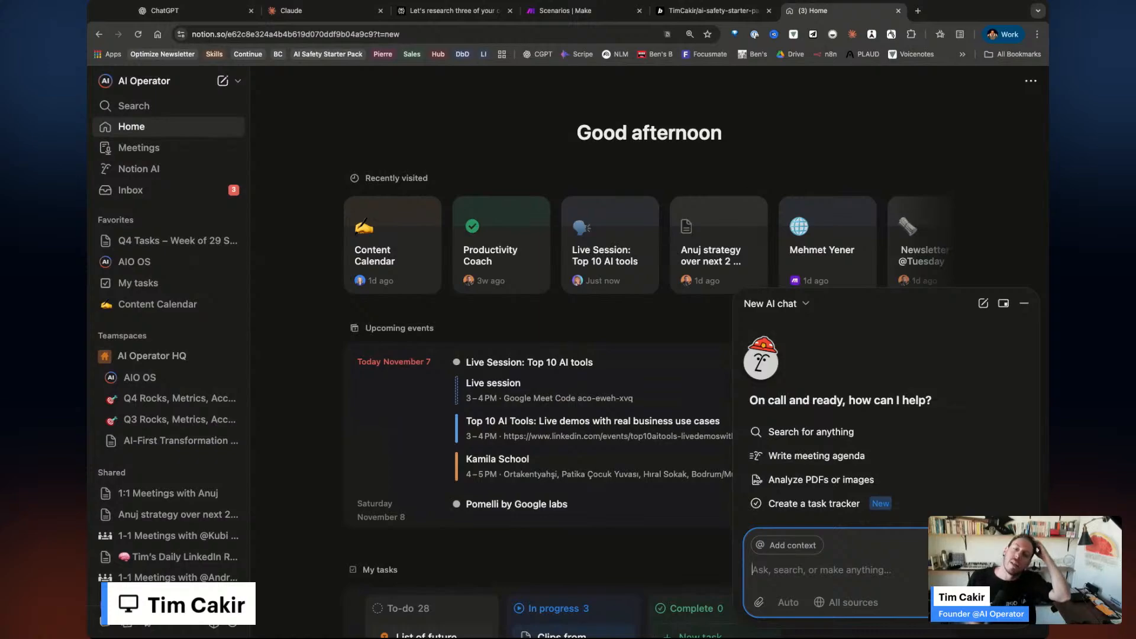
{"action": "left_click", "coordinate": [139, 168]}
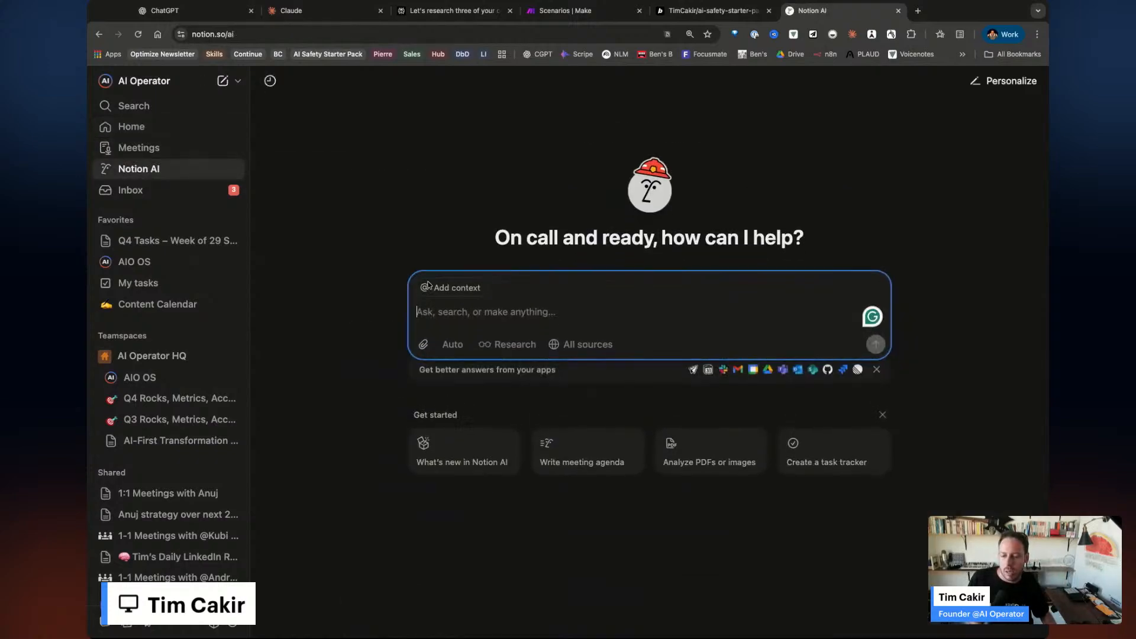
Turn on research mode, check the searchable sources, then switch research mode back off.
{"action": "left_click", "coordinate": [527, 345]}
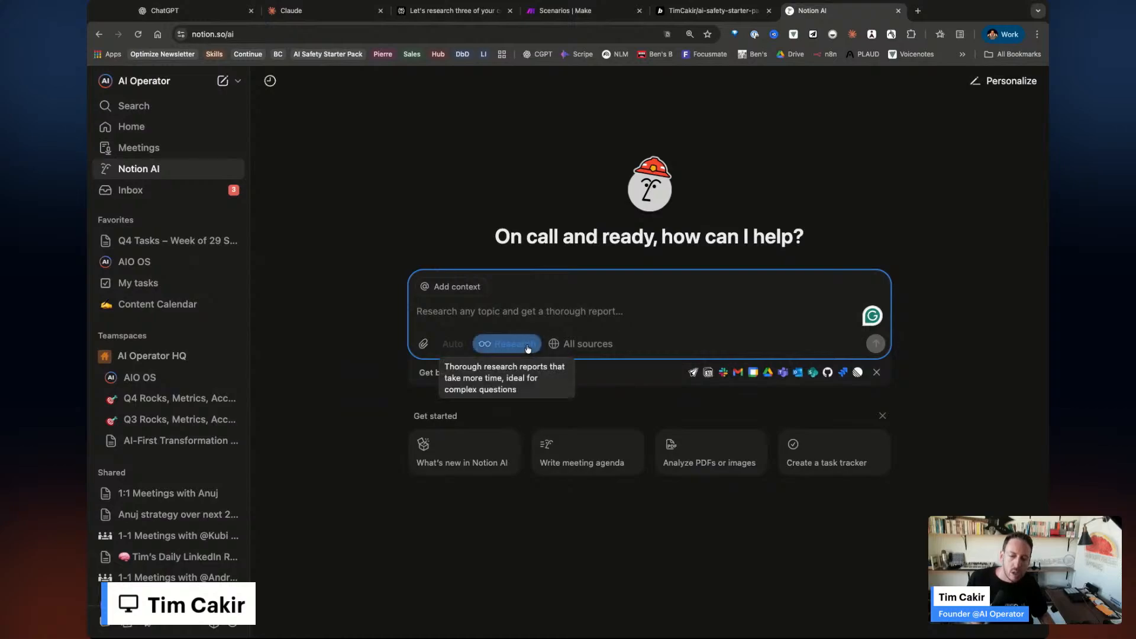
{"action": "left_click", "coordinate": [594, 346]}
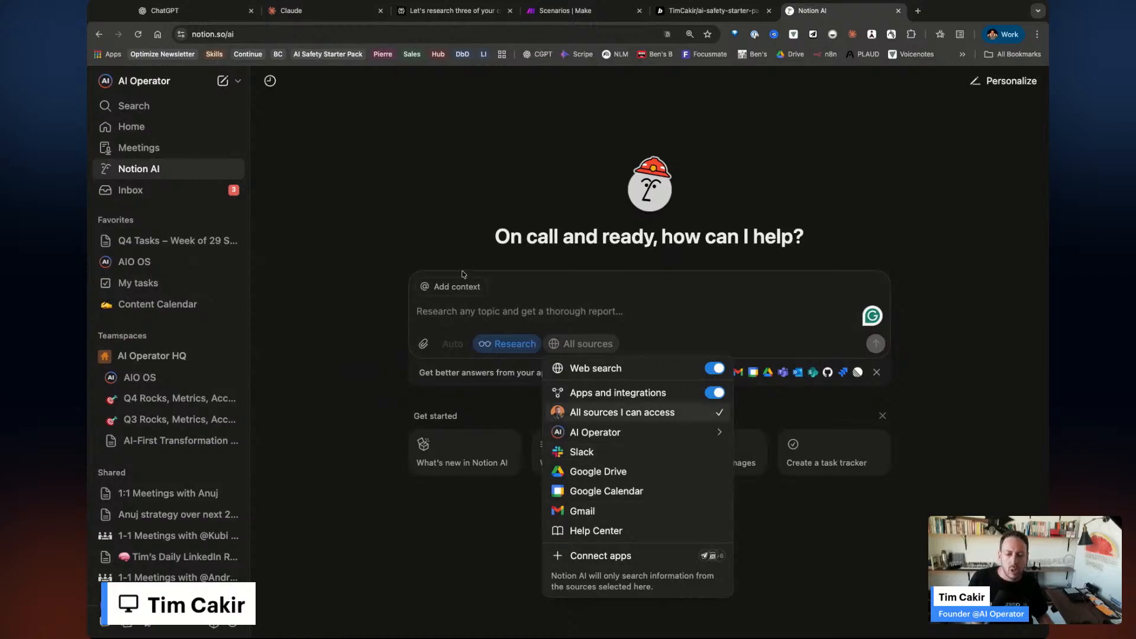
{"action": "left_click", "coordinate": [472, 308]}
{"action": "left_click", "coordinate": [451, 309]}
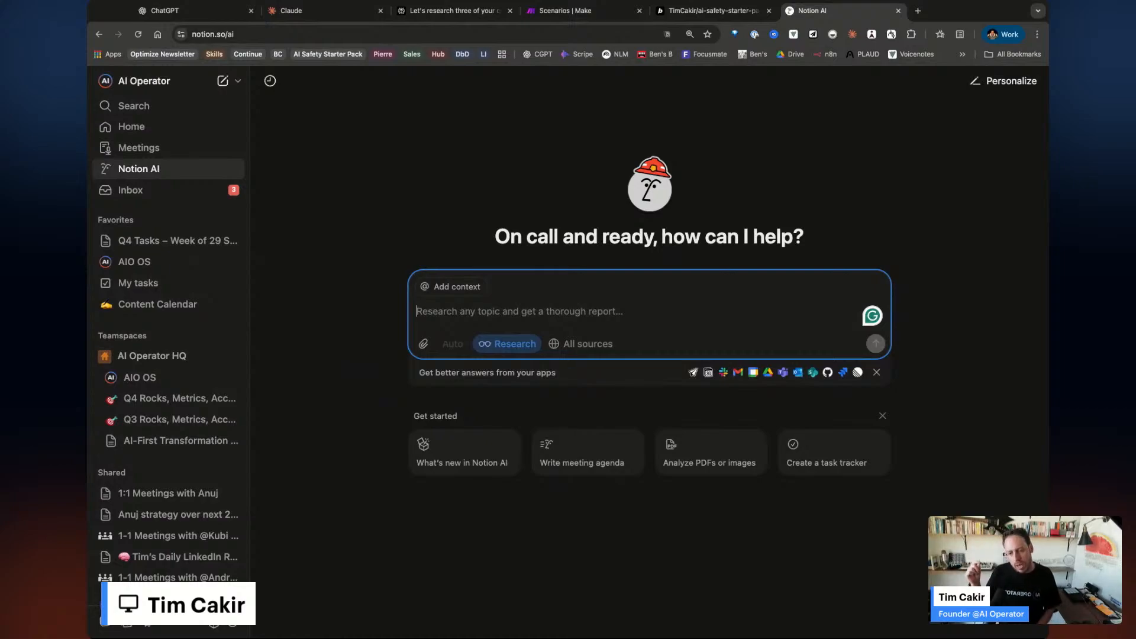
{"action": "left_click", "coordinate": [507, 345]}
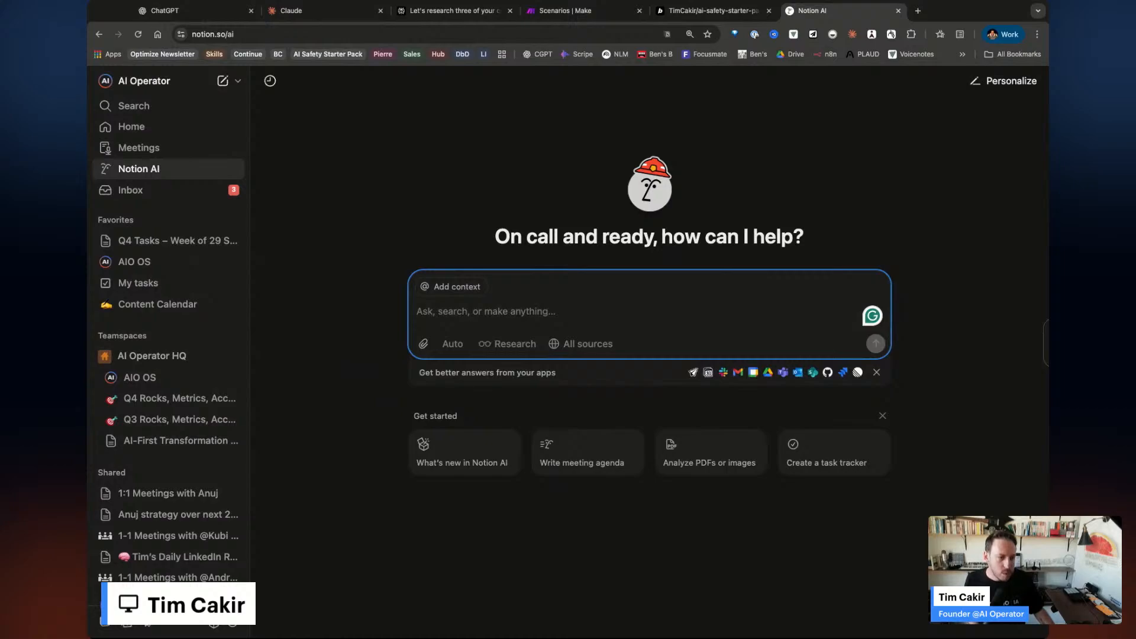
Go to napkin.ai in a new browser tab and sign in.
{"action": "left_click", "coordinate": [918, 11]}
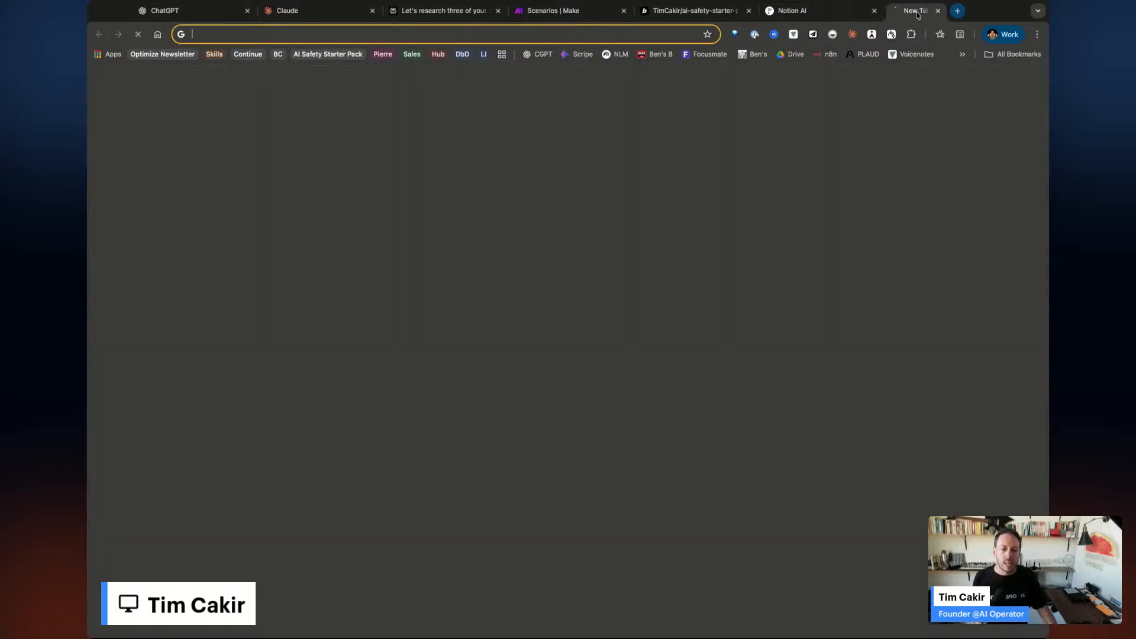
{"action": "type", "text": "napkin.ai"}
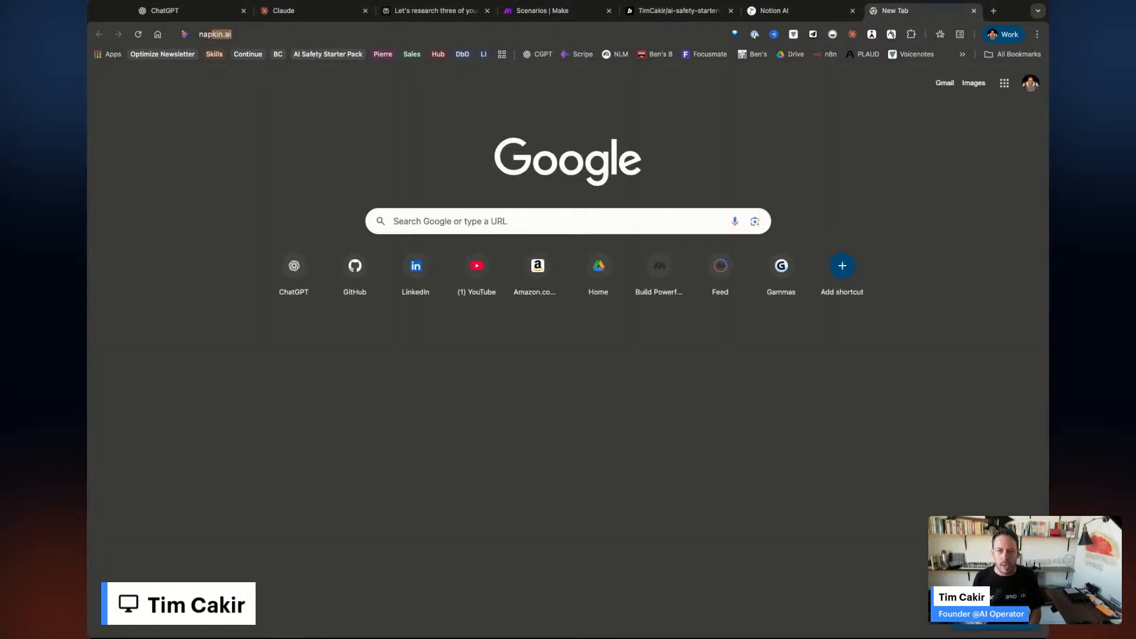
{"action": "key", "text": "Return"}
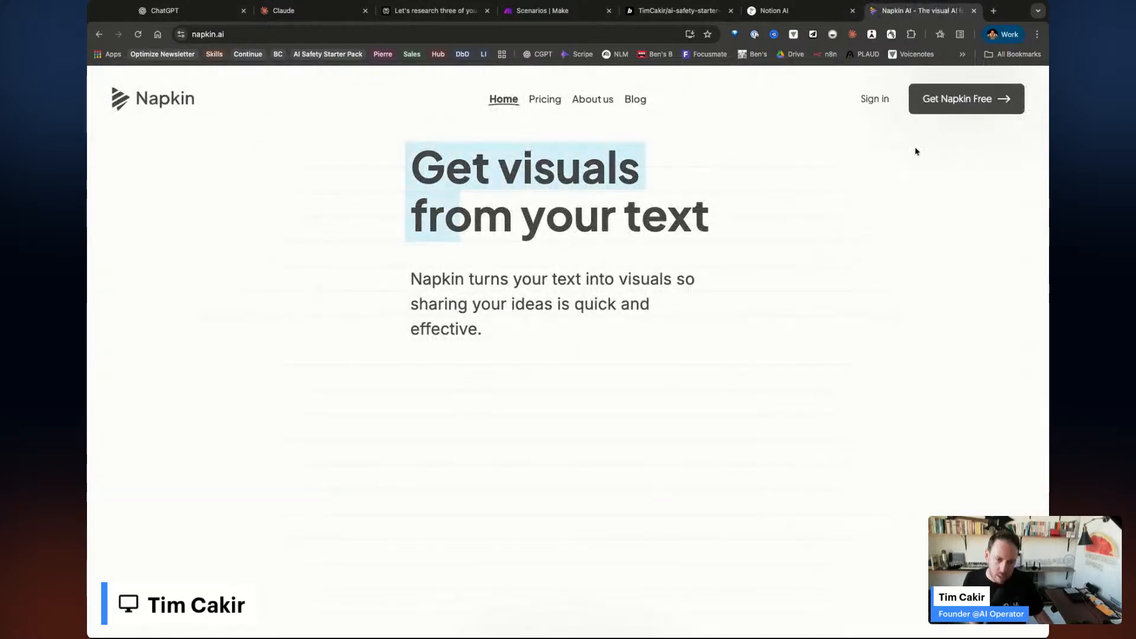
{"action": "left_click", "coordinate": [875, 105]}
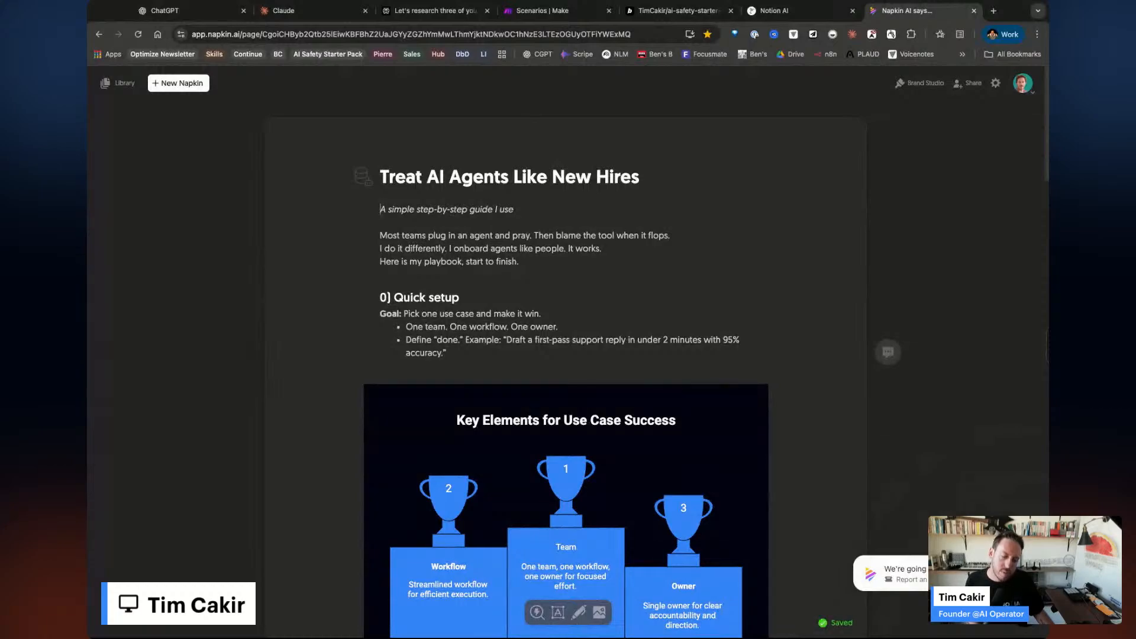
Scroll through the sections of the 'Treat AI Agents Like New Hires' napkin.
{"action": "scroll", "coordinate": [677, 440], "scroll_direction": "down", "scroll_amount": 5}
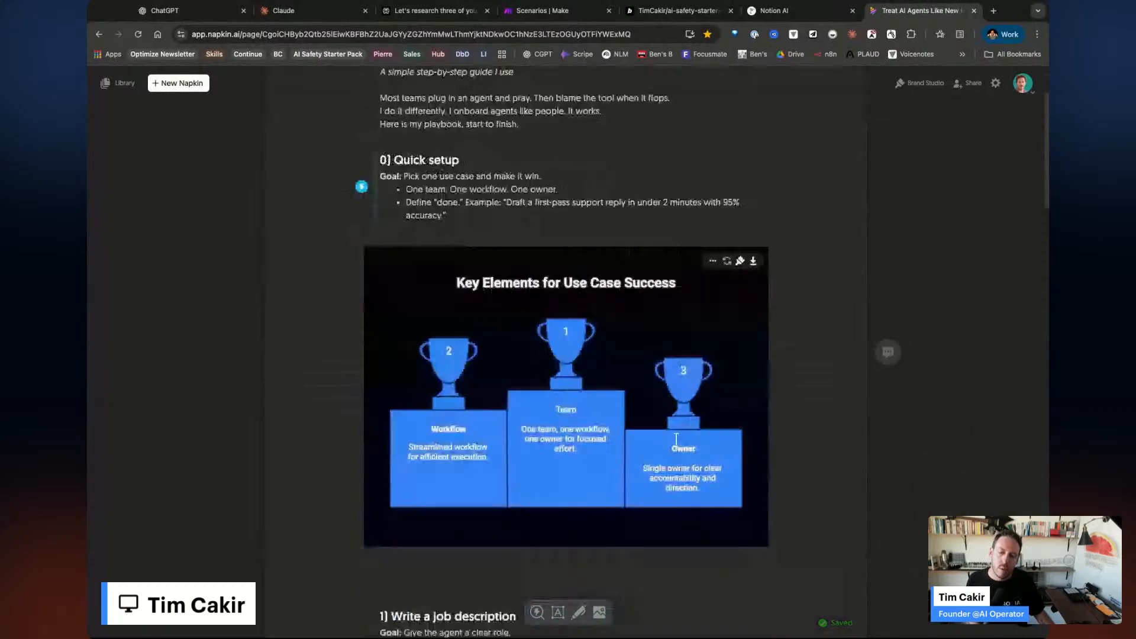
{"action": "scroll", "coordinate": [677, 440], "scroll_direction": "up", "scroll_amount": 4}
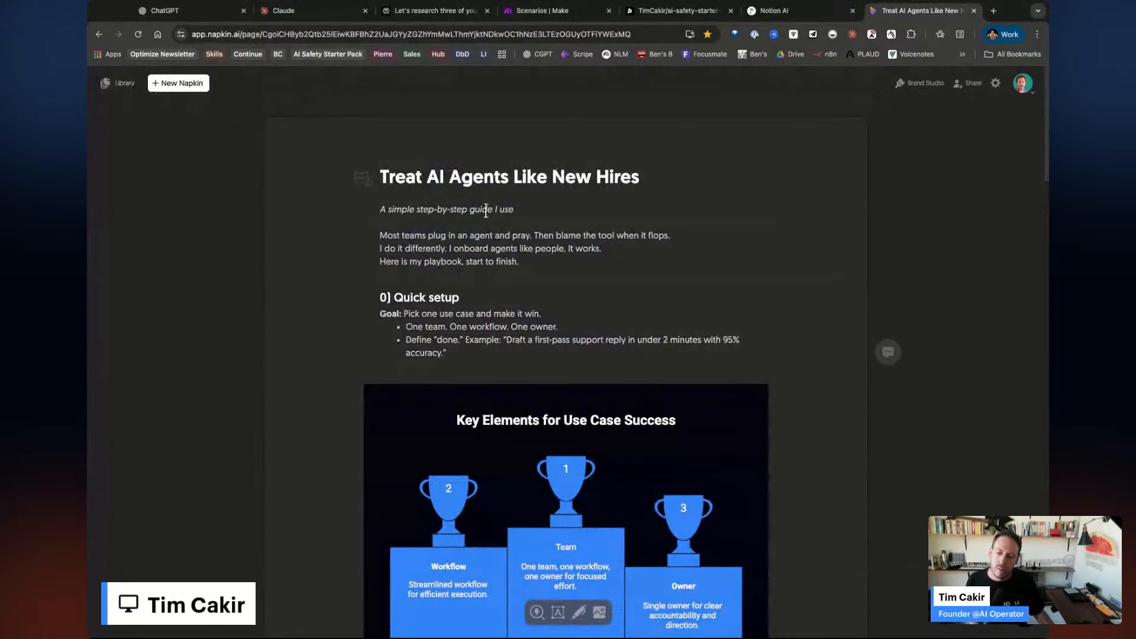
{"action": "scroll", "coordinate": [564, 396], "scroll_direction": "down", "scroll_amount": 15}
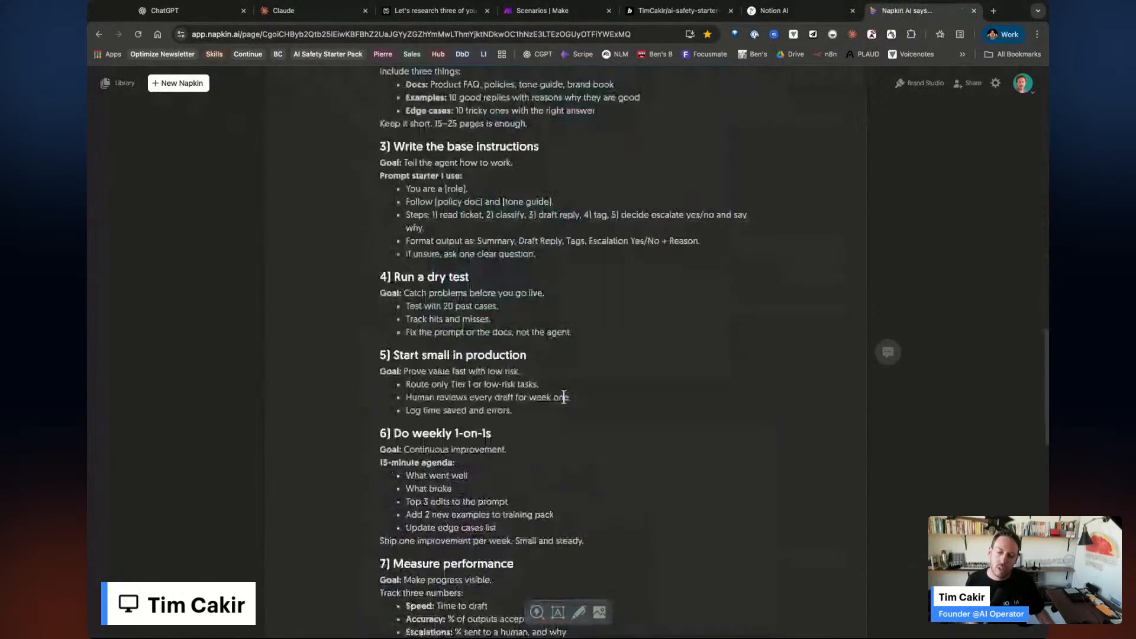
{"action": "scroll", "coordinate": [564, 397], "scroll_direction": "down", "scroll_amount": 14}
{"action": "scroll", "coordinate": [463, 392], "scroll_direction": "up", "scroll_amount": 3}
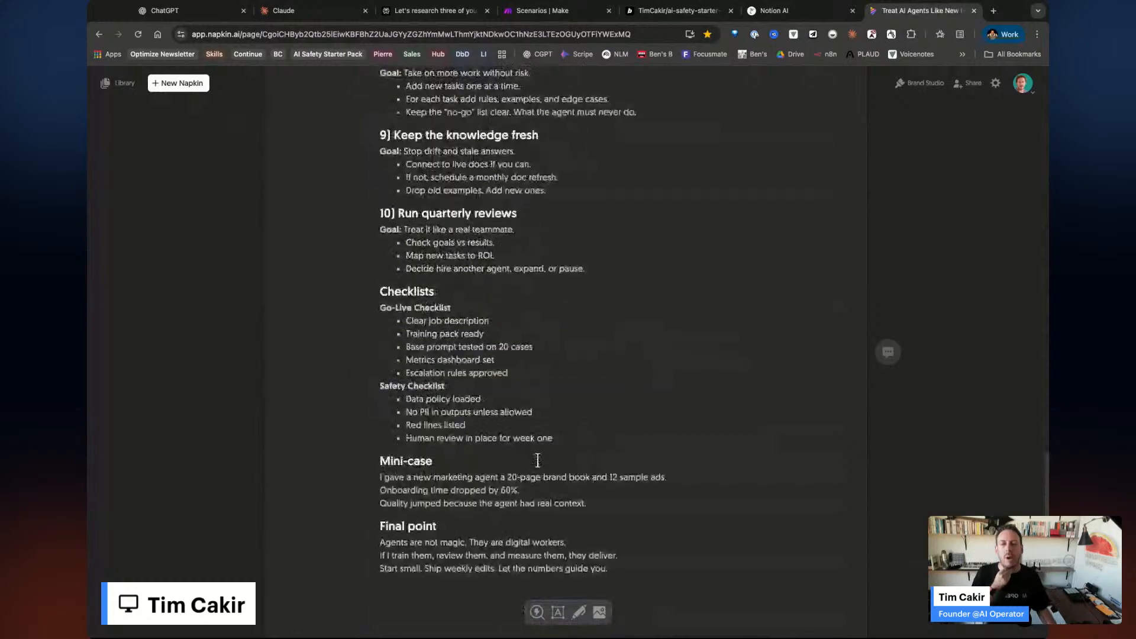
{"action": "scroll", "coordinate": [538, 460], "scroll_direction": "up", "scroll_amount": 1}
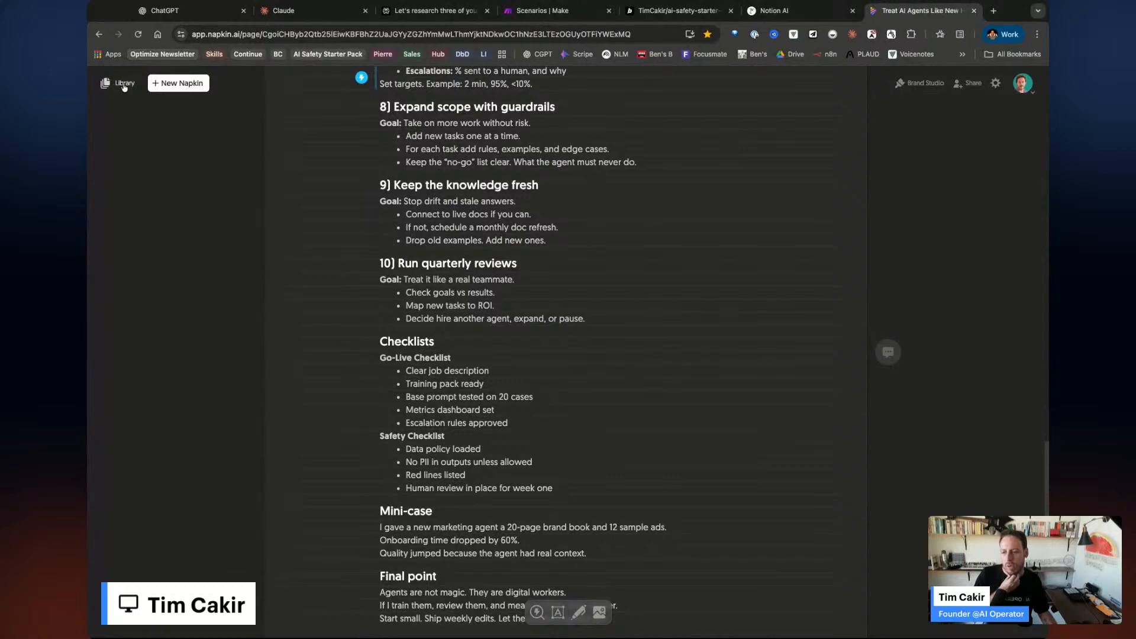
{"action": "left_click", "coordinate": [166, 85]}
Start a Draft with AI napkin using the pasted 'Top 10 AI Tools' prompt and tool list.
{"action": "left_click", "coordinate": [255, 81]}
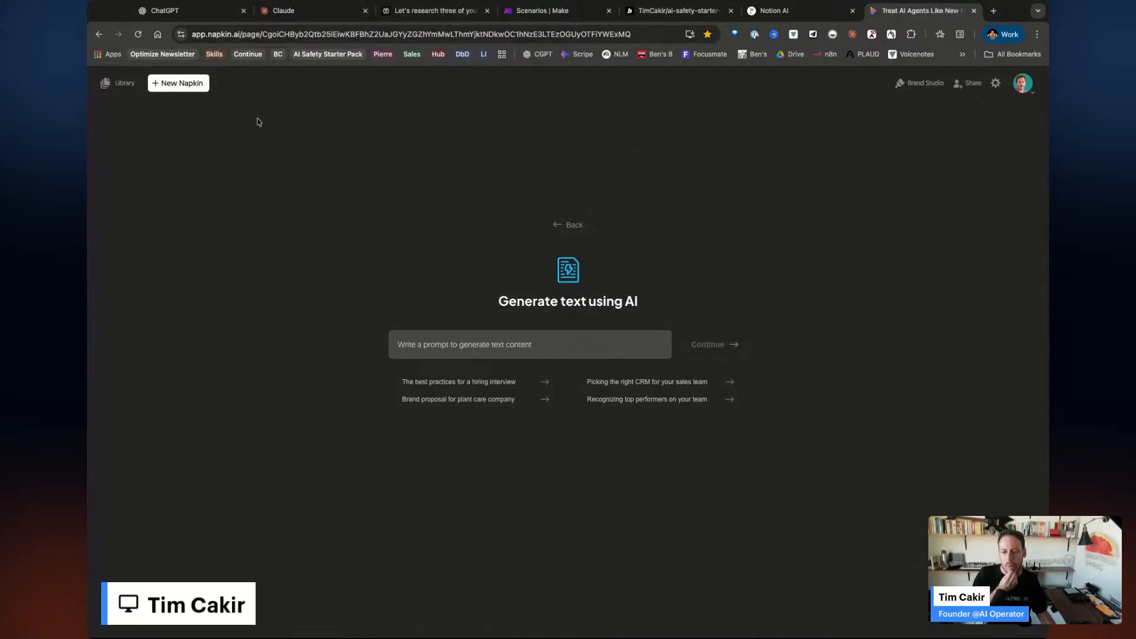
{"action": "mouse_move", "coordinate": [178, 84]}
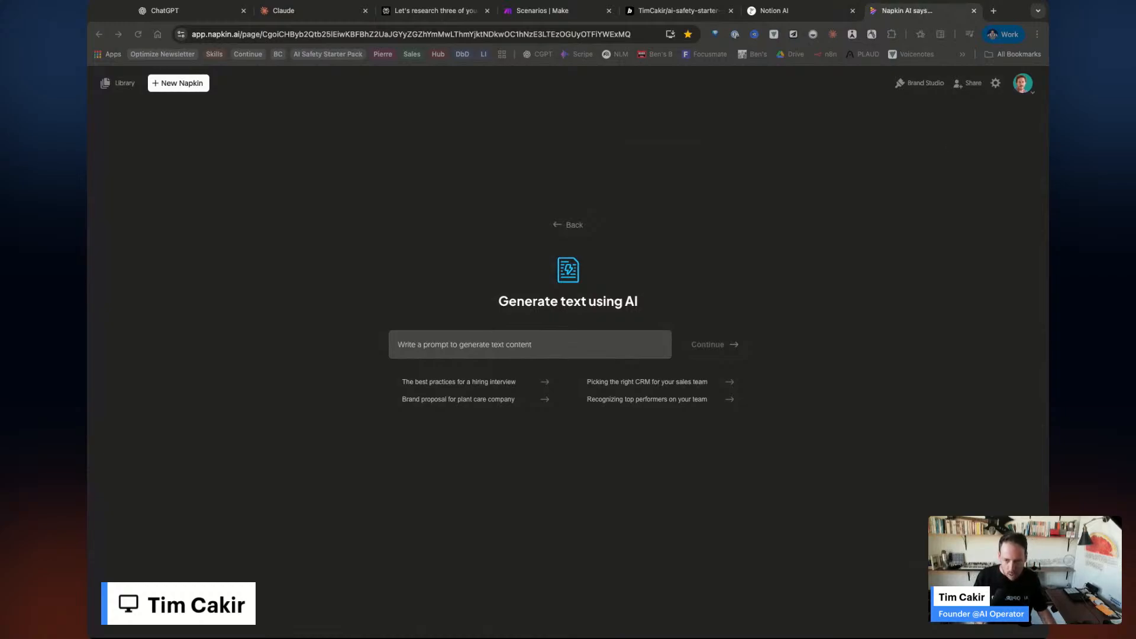
{"action": "left_click", "coordinate": [440, 344]}
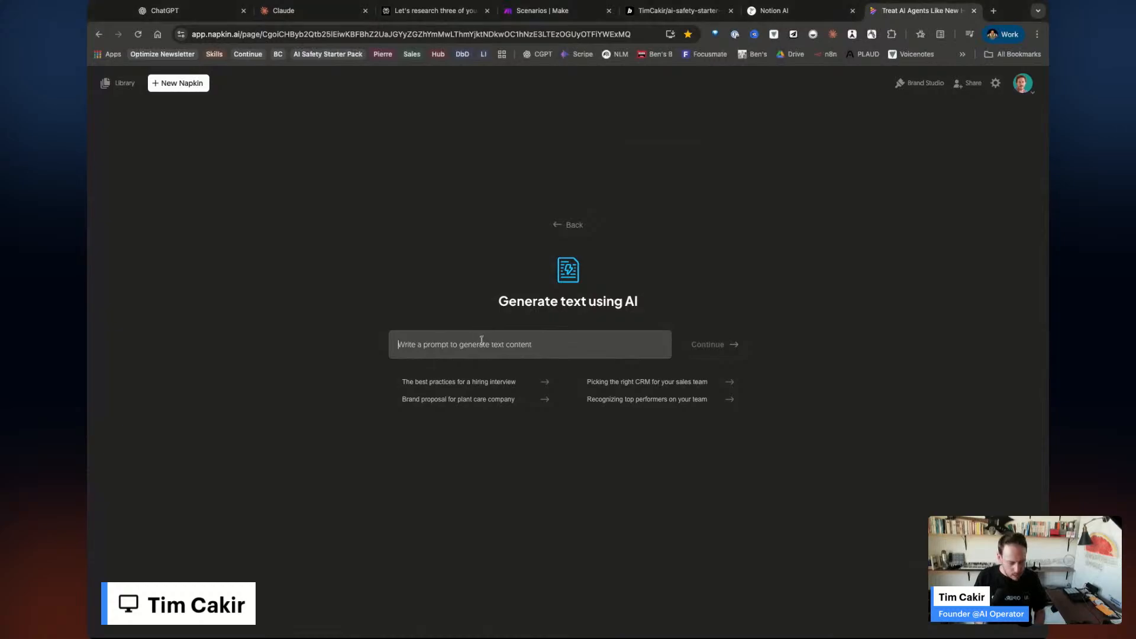
{"action": "type", "text": "Top 10 AI Tools: Live demos with real business use cases"}
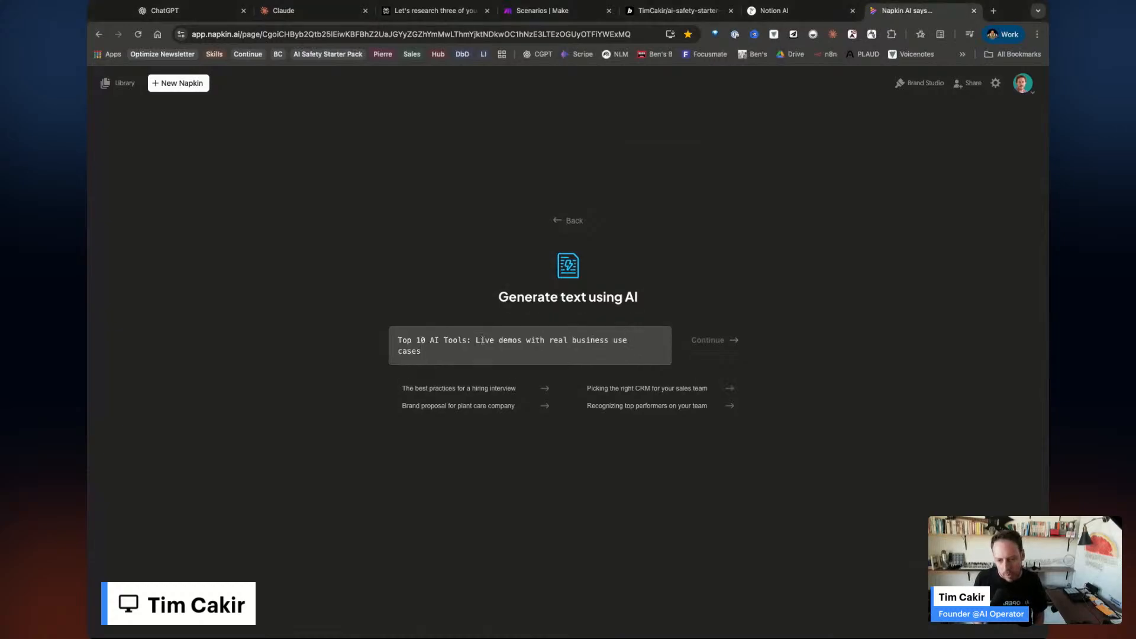
{"action": "key", "text": "Return"}
{"action": "key", "text": "Return"}
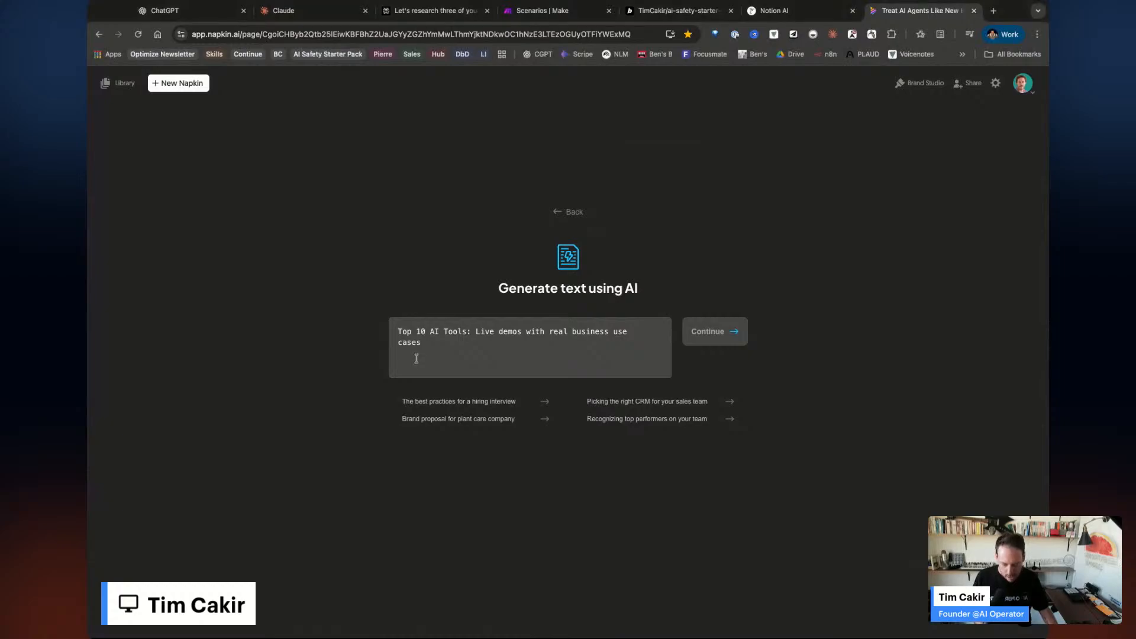
{"action": "key", "text": "ctrl+v"}
Generate the napkin, then make a 'Re-engaging Cold Prospects with ChatGPT' graphic from the ChatGPT section.
{"action": "left_click", "coordinate": [715, 305]}
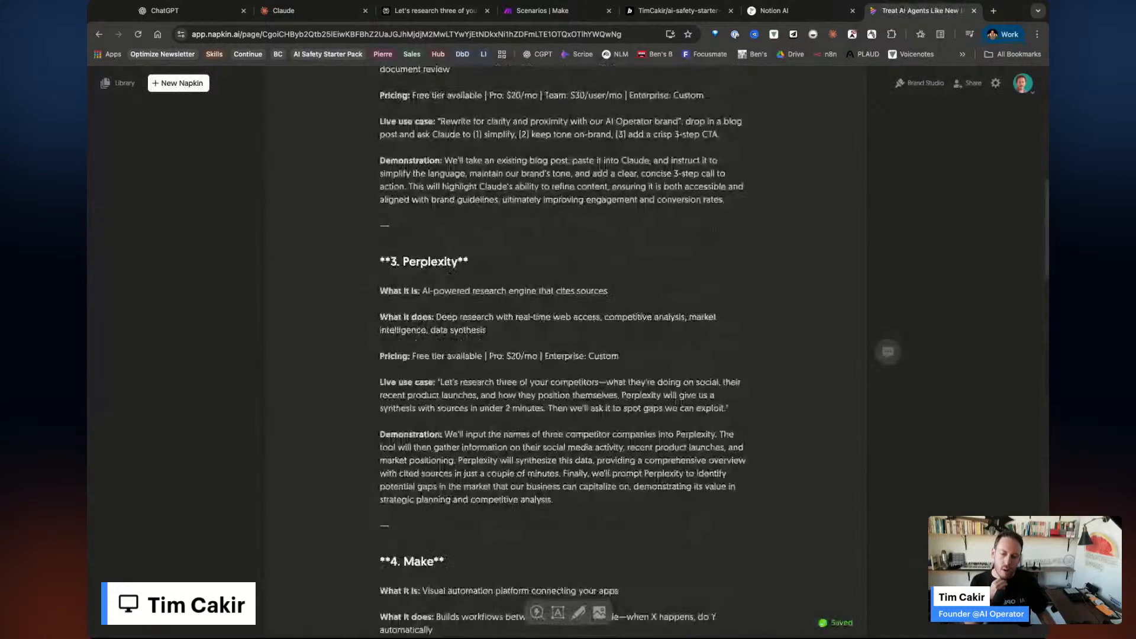
{"action": "scroll", "coordinate": [679, 402], "scroll_direction": "up", "scroll_amount": 10}
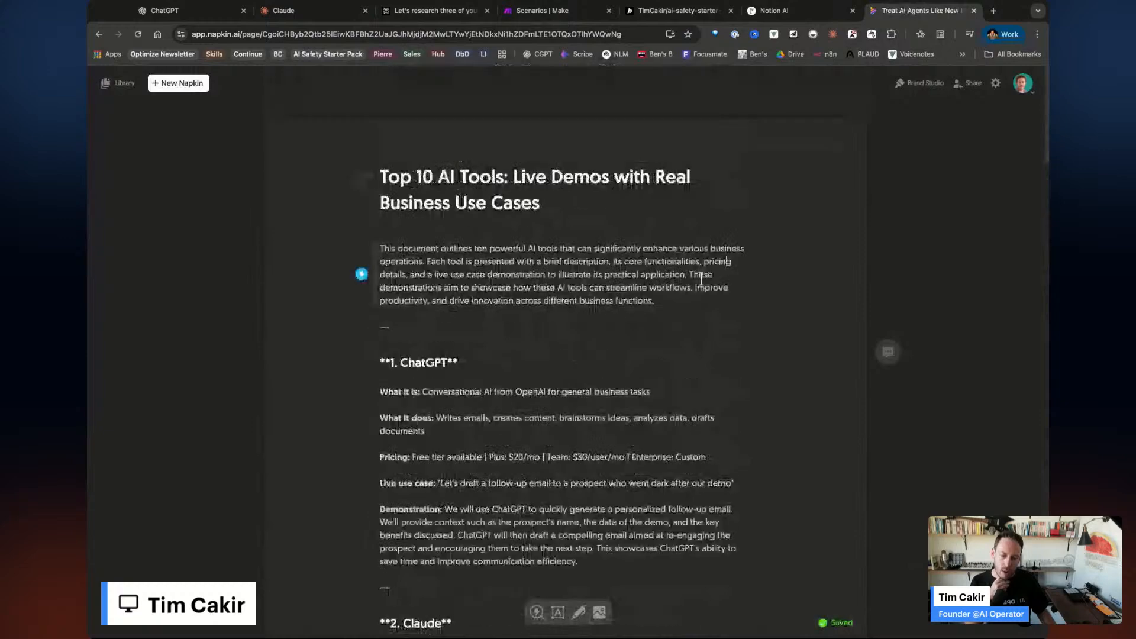
{"action": "triple_click", "coordinate": [679, 309]}
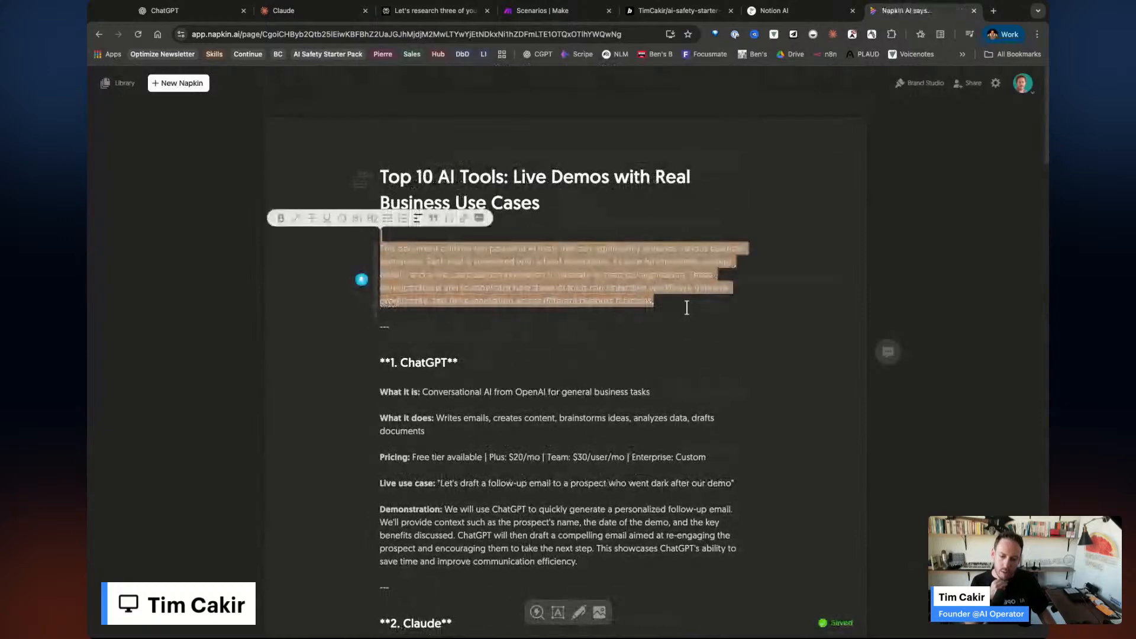
{"action": "left_click", "coordinate": [650, 361]}
{"action": "scroll", "coordinate": [657, 402], "scroll_direction": "down", "scroll_amount": 1}
{"action": "scroll", "coordinate": [665, 448], "scroll_direction": "down", "scroll_amount": 3}
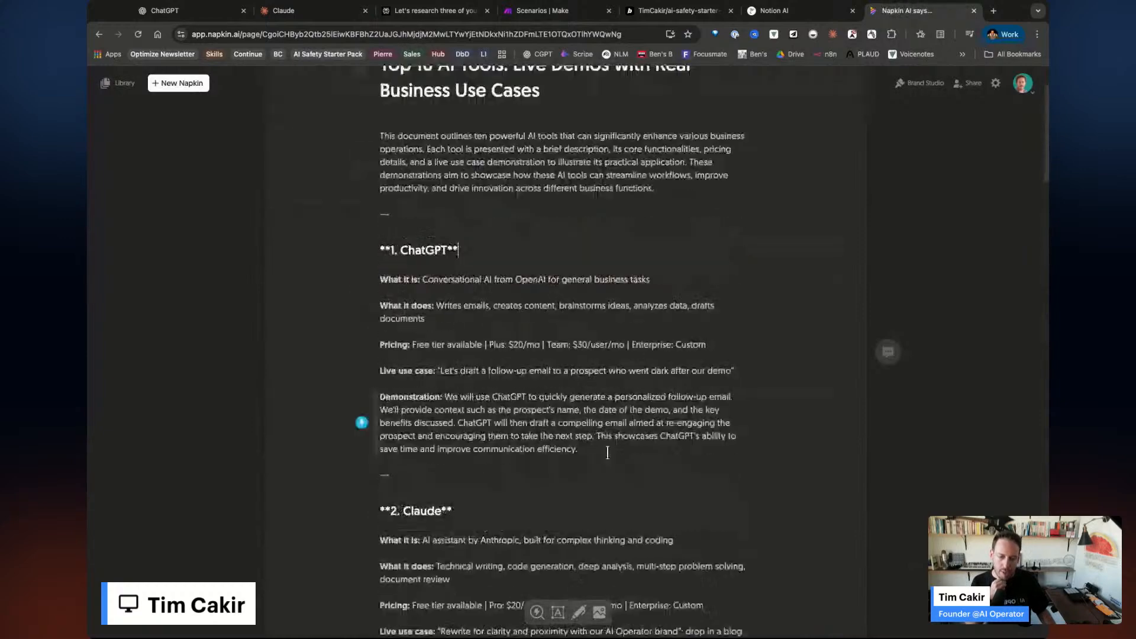
{"action": "left_click", "coordinate": [608, 453], "text": "shift"}
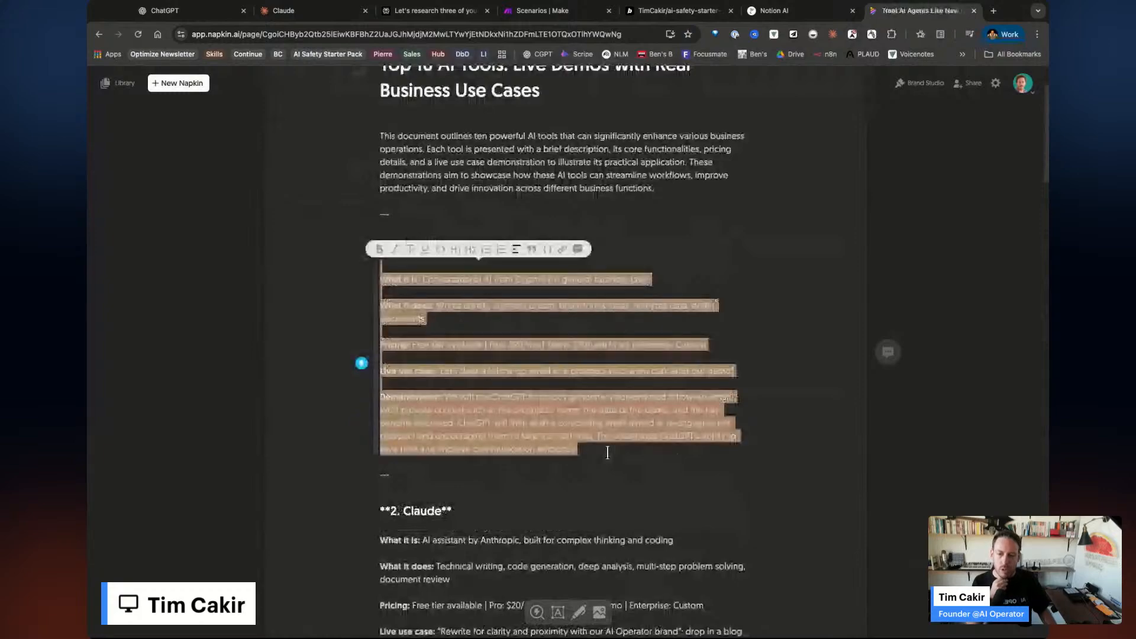
{"action": "left_click", "coordinate": [358, 352]}
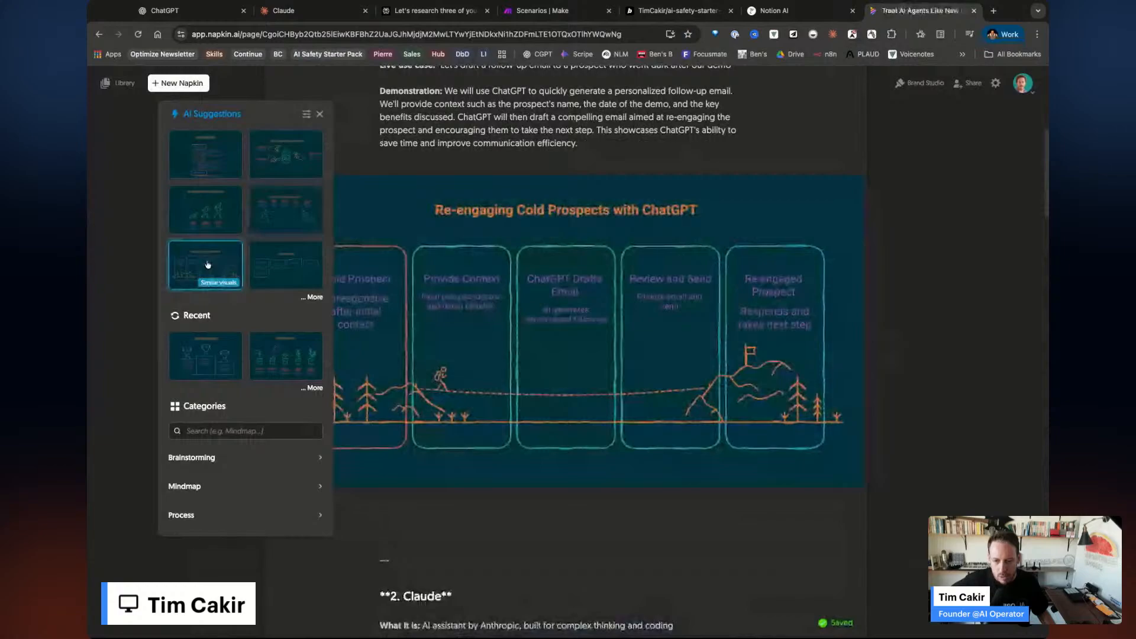
Preview ChatGPT section visuals, trying the plant-growth design, then dismiss it.
{"action": "key", "text": "Escape"}
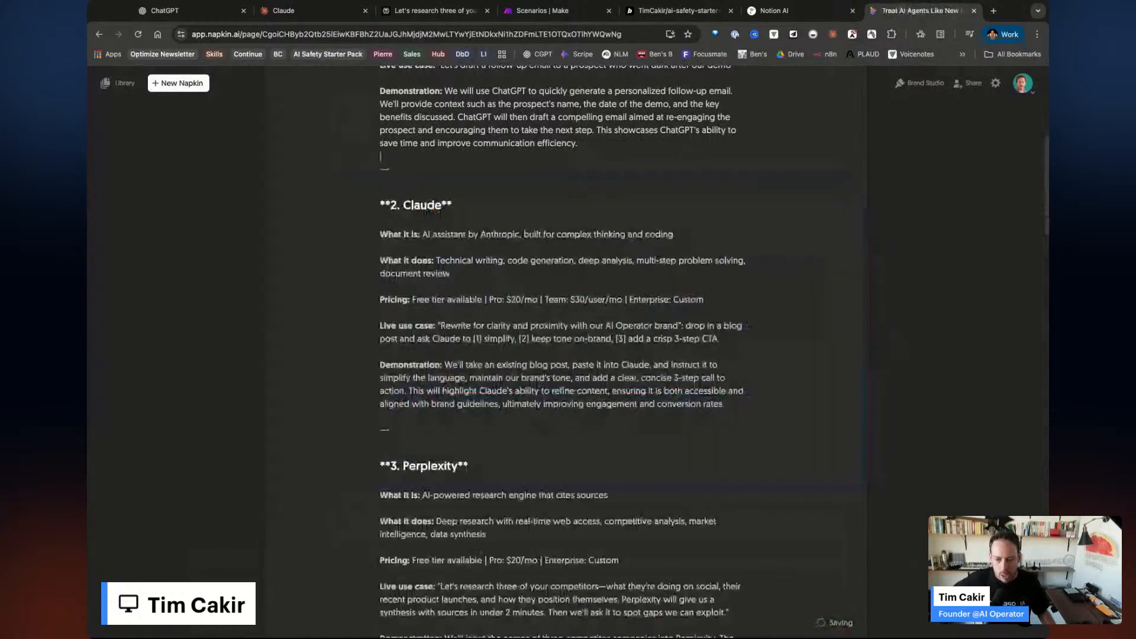
{"action": "scroll", "coordinate": [529, 315], "scroll_direction": "up", "scroll_amount": 1}
{"action": "scroll", "coordinate": [527, 343], "scroll_direction": "up", "scroll_amount": 3}
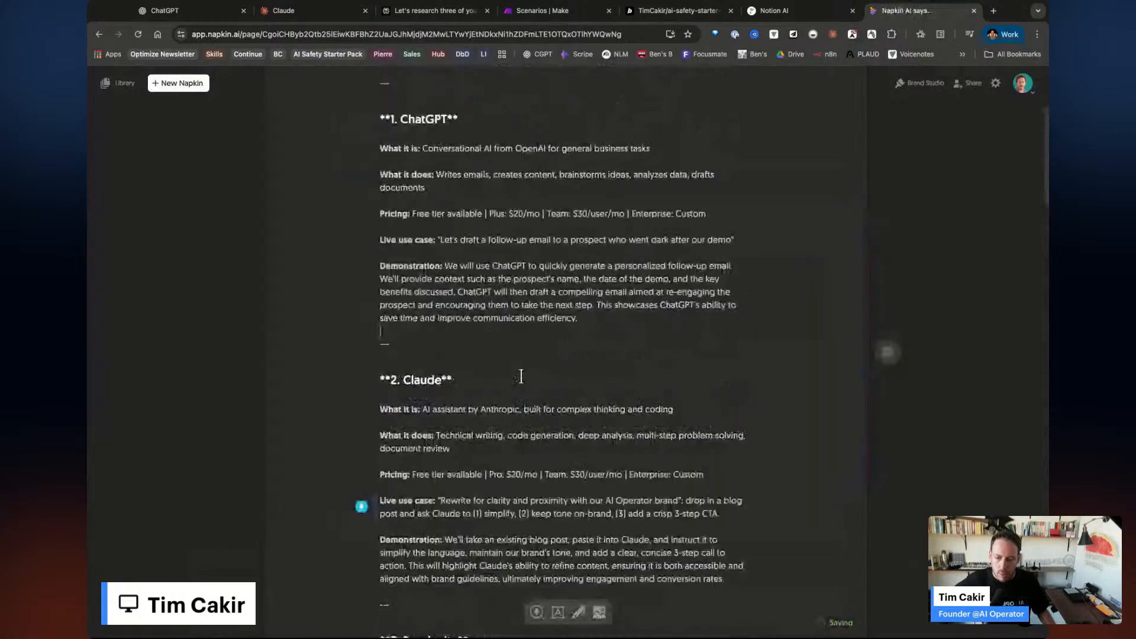
{"action": "scroll", "coordinate": [473, 377], "scroll_direction": "up", "scroll_amount": 1}
{"action": "left_click", "coordinate": [446, 379]}
{"action": "key", "text": "shift+Up"}
{"action": "key", "text": "shift+Up"}
{"action": "key", "text": "shift+Up"}
{"action": "key", "text": "shift+Up"}
{"action": "key", "text": "shift+Up"}
{"action": "key", "text": "shift+Up"}
{"action": "key", "text": "shift+Up"}
{"action": "key", "text": "shift+Up"}
{"action": "key", "text": "shift+Up"}
{"action": "key", "text": "shift+Up"}
{"action": "key", "text": "shift+Up"}
{"action": "key", "text": "shift+Up"}
{"action": "key", "text": "shift+Up"}
{"action": "key", "text": "shift+Up"}
{"action": "key", "text": "shift+Up"}
{"action": "key", "text": "shift+Up"}
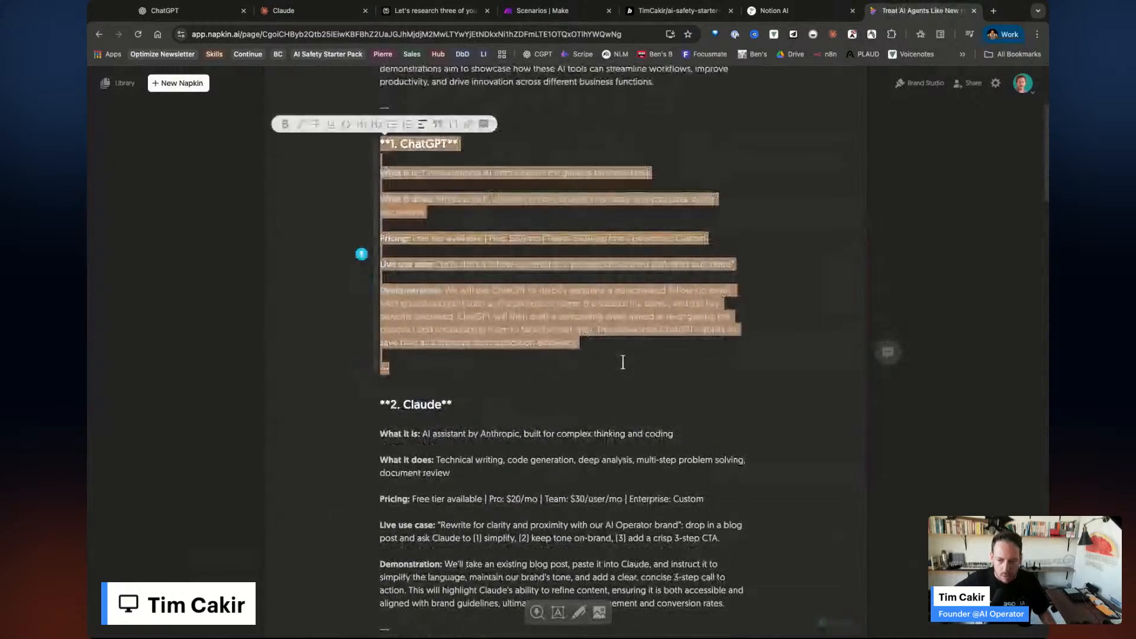
{"action": "scroll", "coordinate": [543, 430], "scroll_direction": "down", "scroll_amount": 8}
{"action": "scroll", "coordinate": [542, 428], "scroll_direction": "down", "scroll_amount": 20}
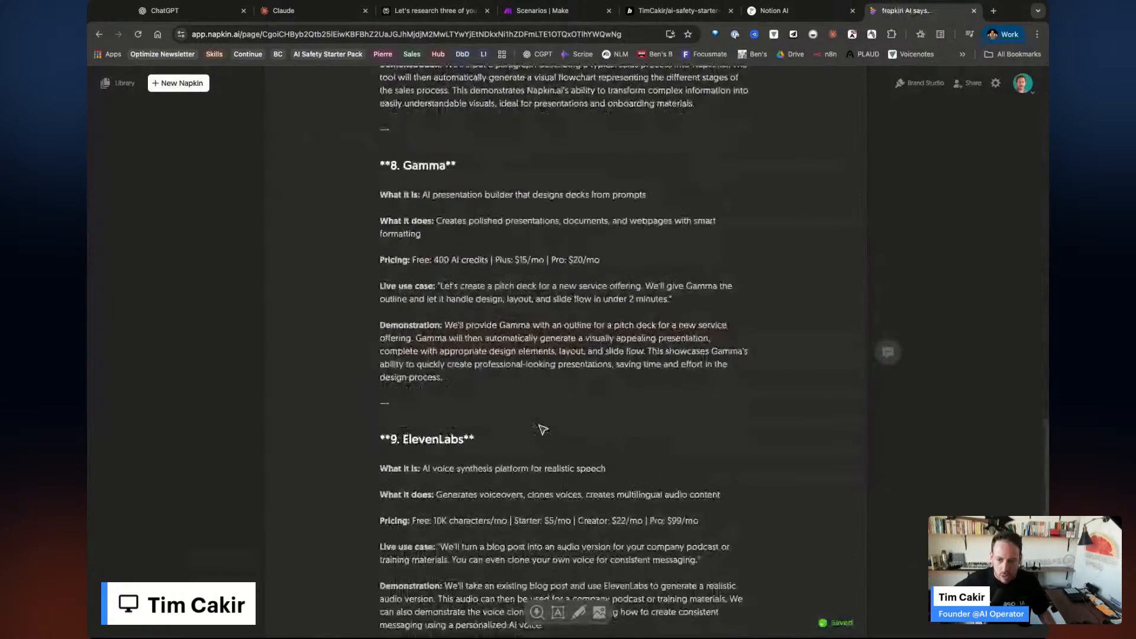
{"action": "scroll", "coordinate": [542, 430], "scroll_direction": "up", "scroll_amount": 20}
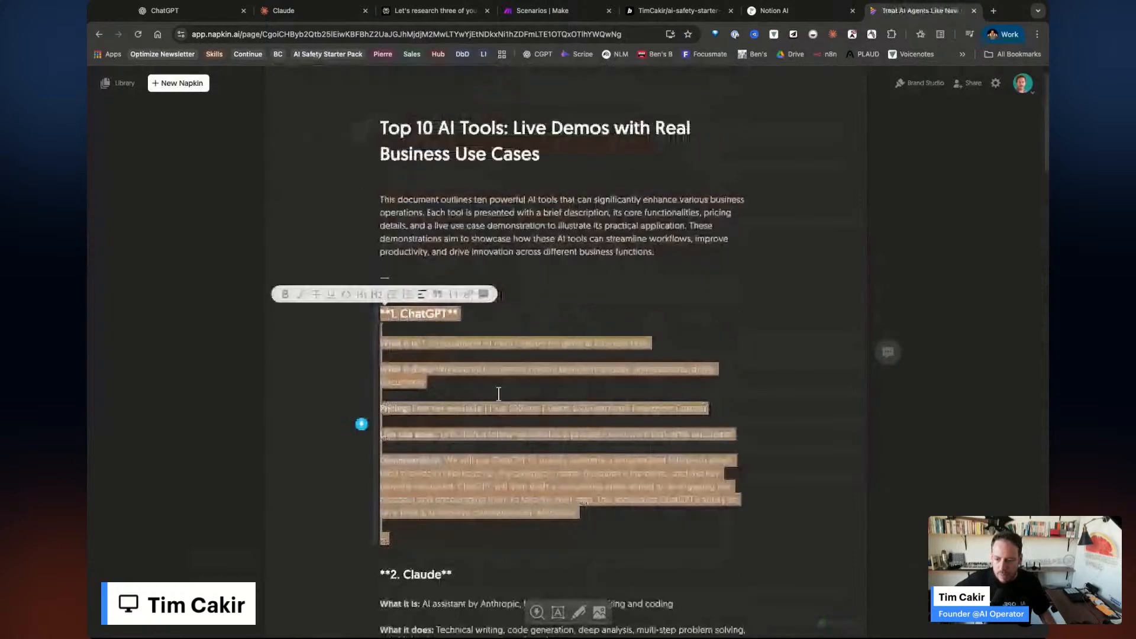
{"action": "left_click", "coordinate": [362, 424]}
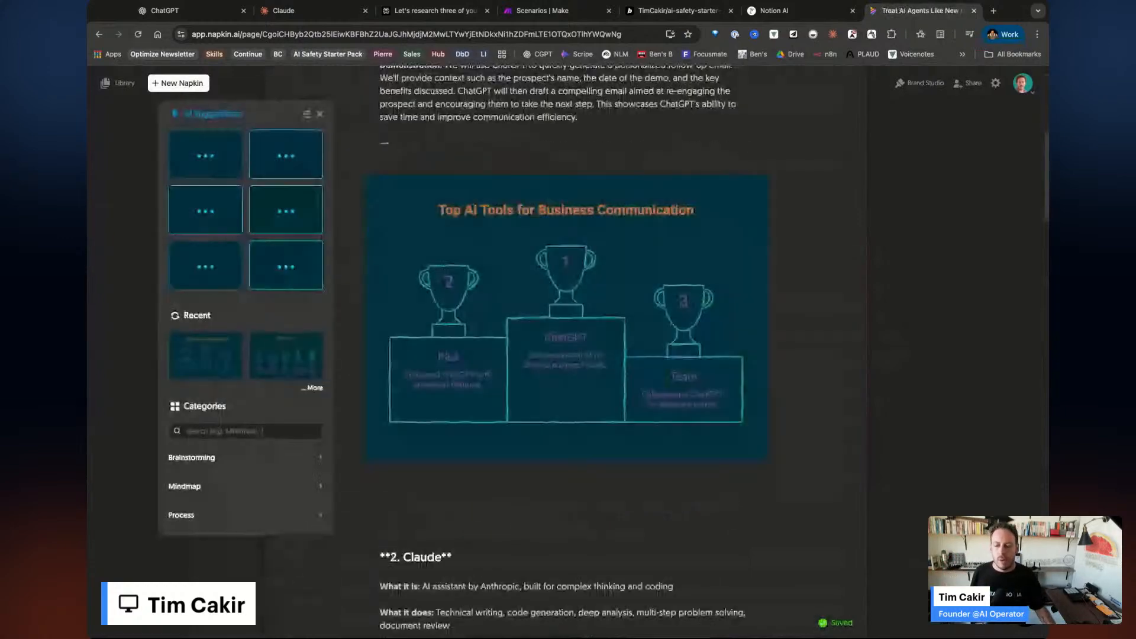
{"action": "left_click", "coordinate": [278, 363]}
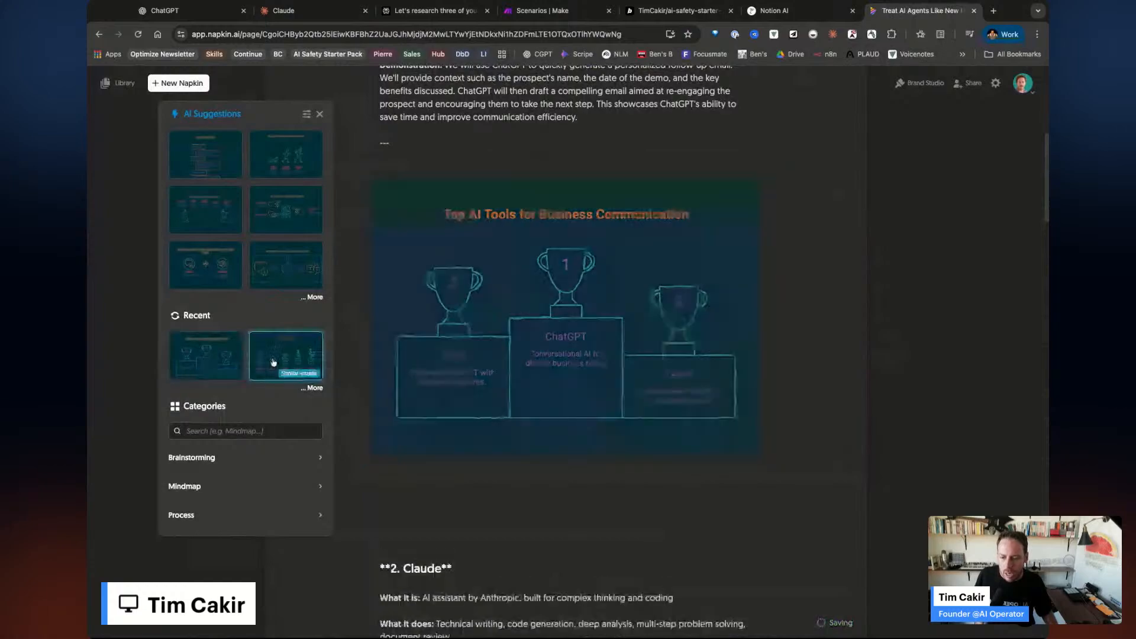
{"action": "left_click", "coordinate": [279, 363]}
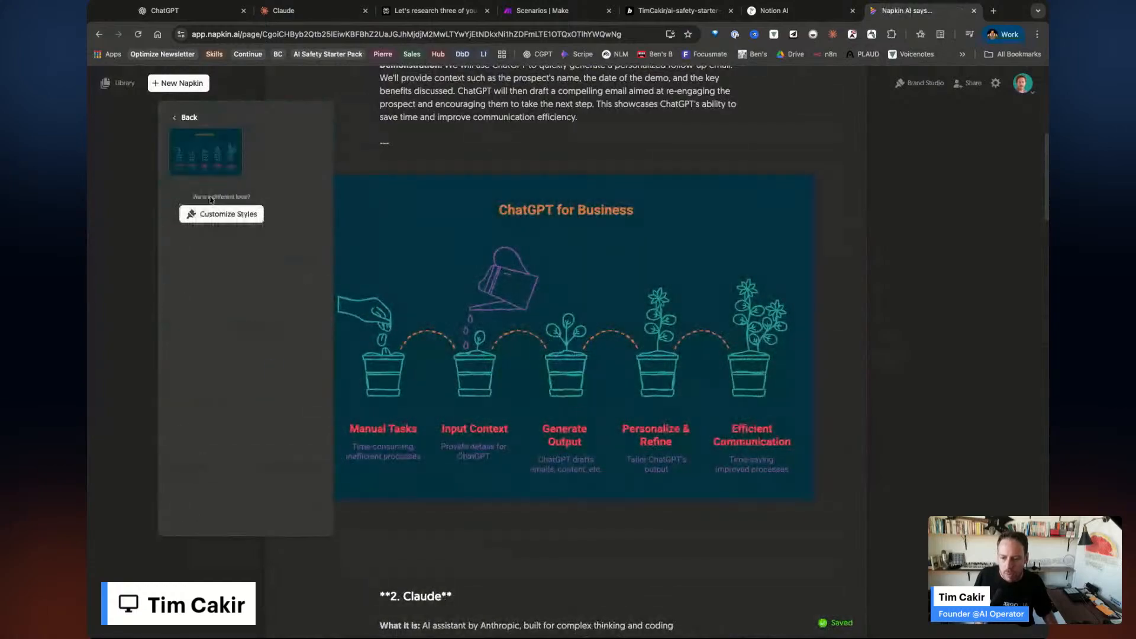
{"action": "left_click", "coordinate": [201, 153]}
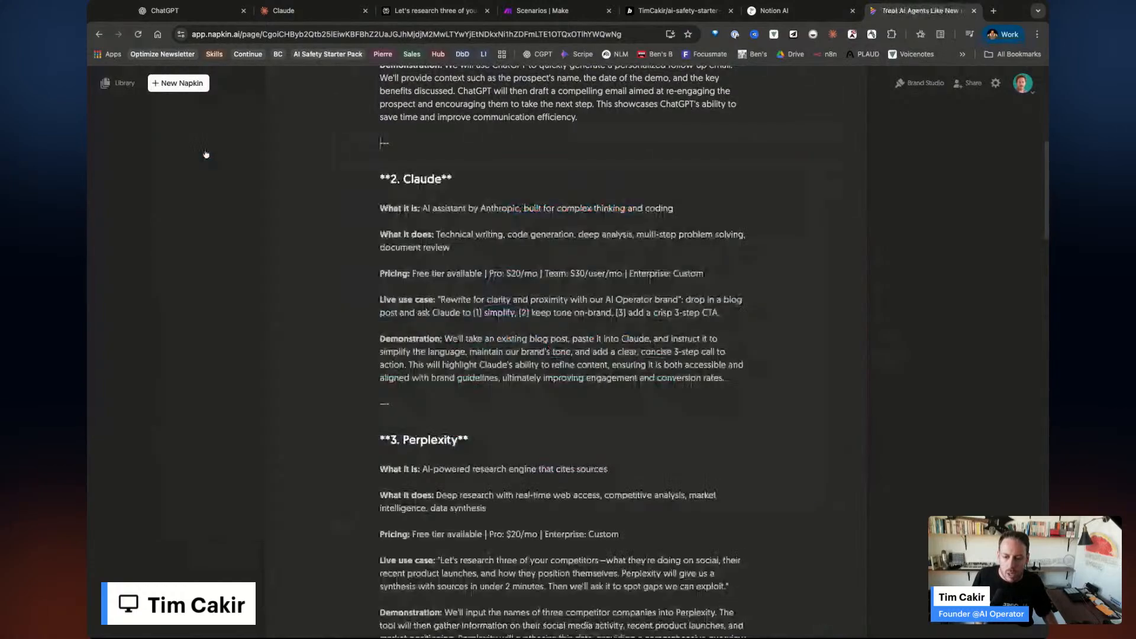
Reload the napkin and preview ChatGPT section visuals again without keeping one.
{"action": "scroll", "coordinate": [580, 452], "scroll_direction": "up", "scroll_amount": 7}
{"action": "scroll", "coordinate": [580, 452], "scroll_direction": "down", "scroll_amount": 20}
{"action": "scroll", "coordinate": [562, 355], "scroll_direction": "up", "scroll_amount": 20}
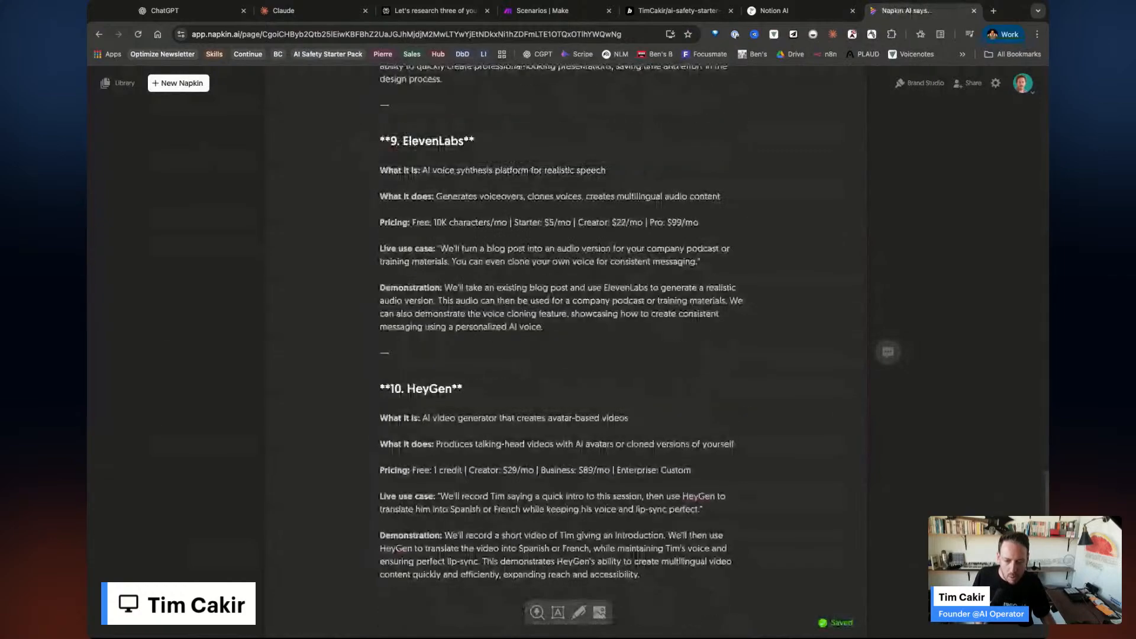
{"action": "scroll", "coordinate": [562, 355], "scroll_direction": "down", "scroll_amount": 20}
{"action": "scroll", "coordinate": [670, 451], "scroll_direction": "down", "scroll_amount": 4}
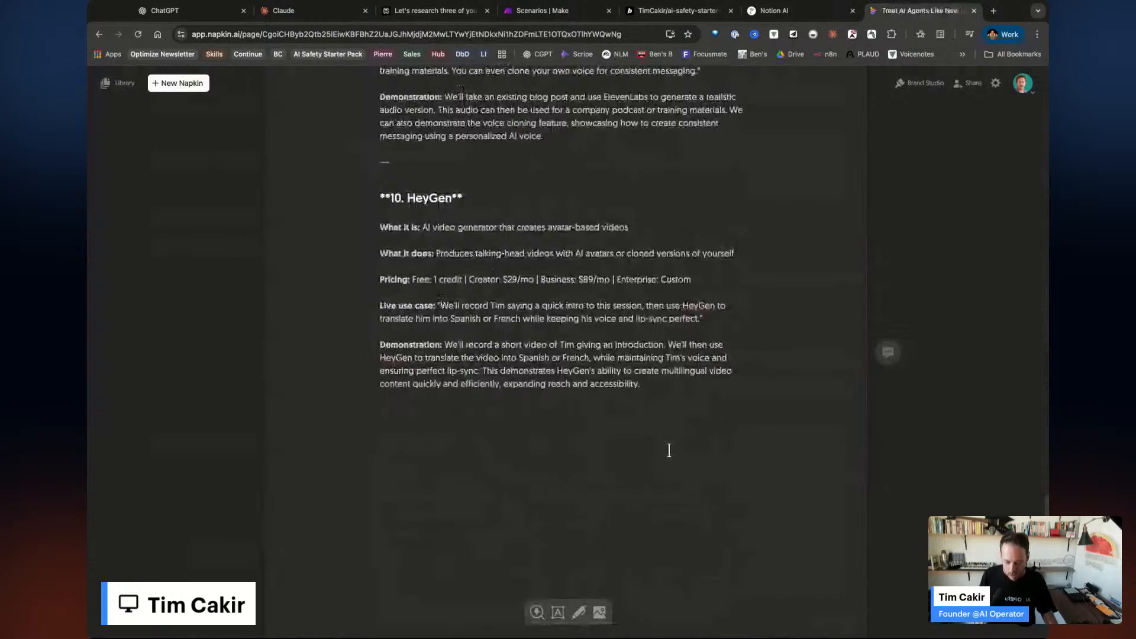
{"action": "key", "text": "super+r"}
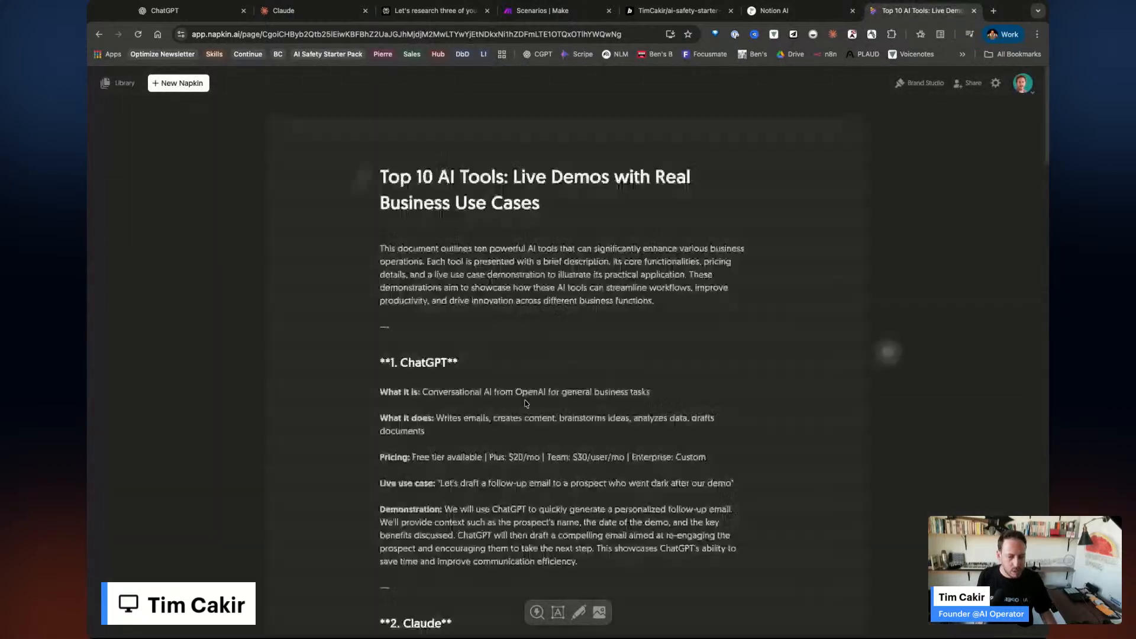
{"action": "scroll", "coordinate": [357, 379], "scroll_direction": "down", "scroll_amount": 3}
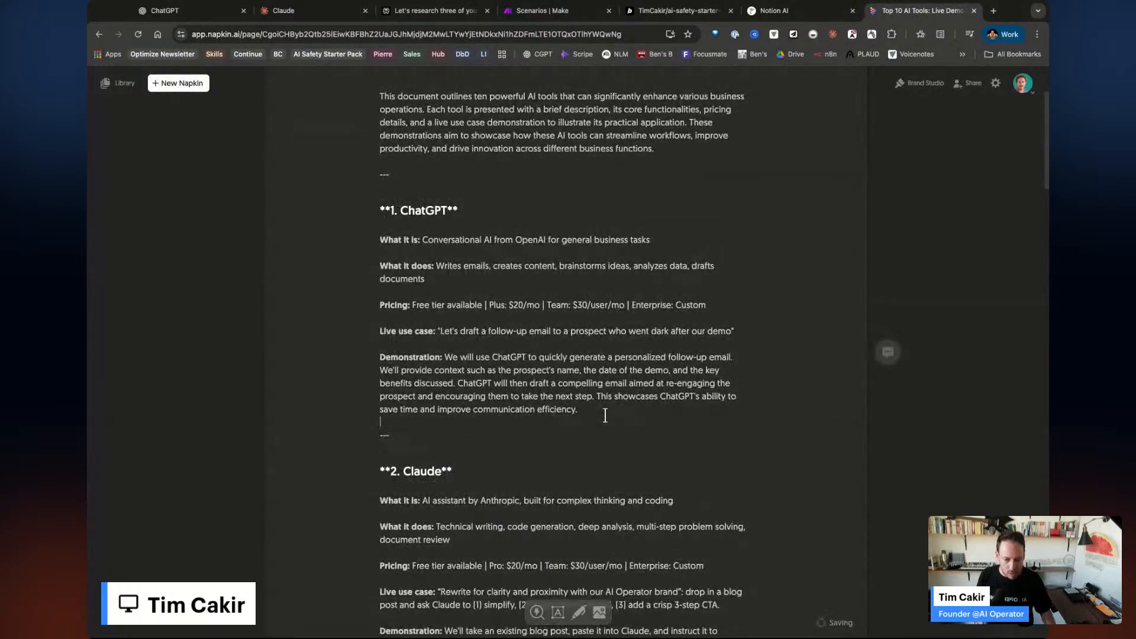
{"action": "key", "text": "Return"}
{"action": "key", "text": "Return"}
{"action": "key", "text": "Return"}
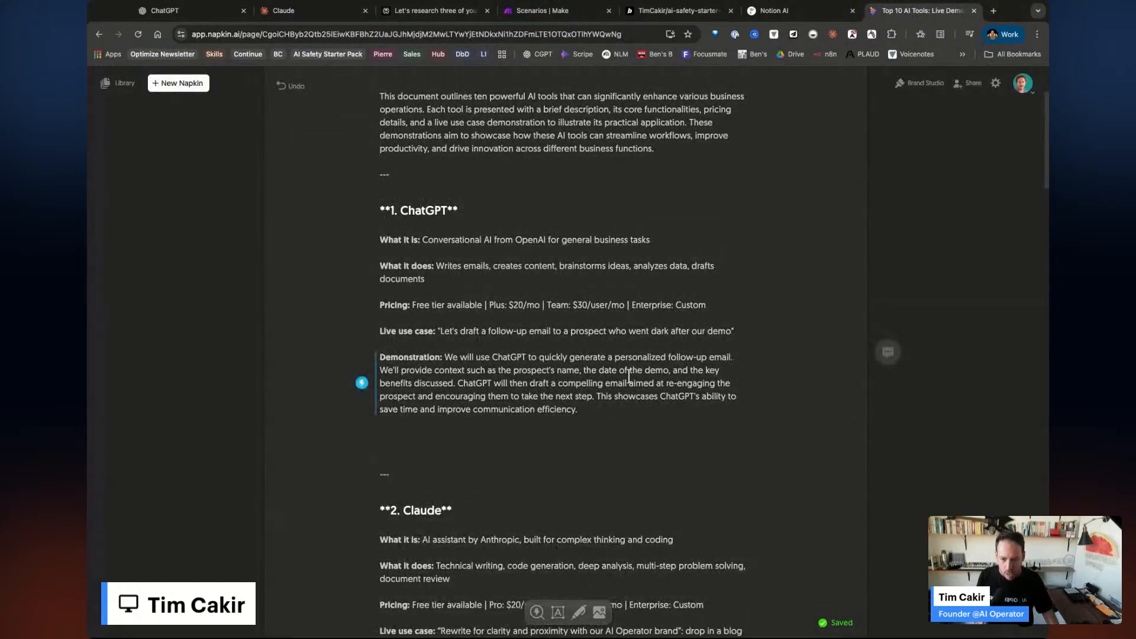
{"action": "left_click_drag", "start_coordinate": [614, 407], "coordinate": [291, 248]}
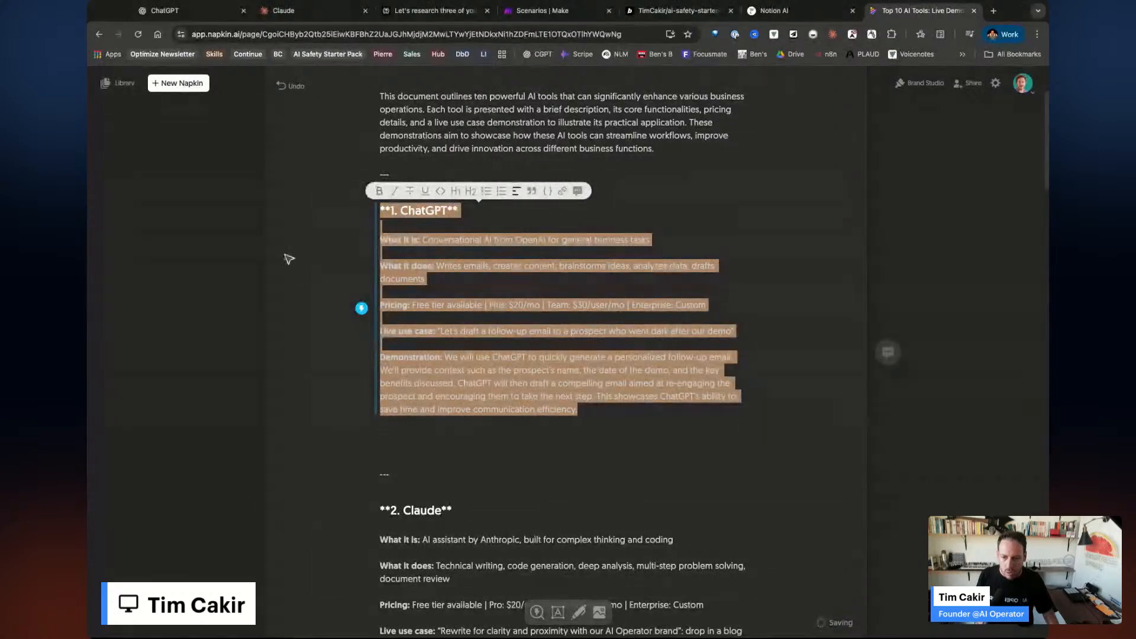
{"action": "left_click", "coordinate": [361, 308]}
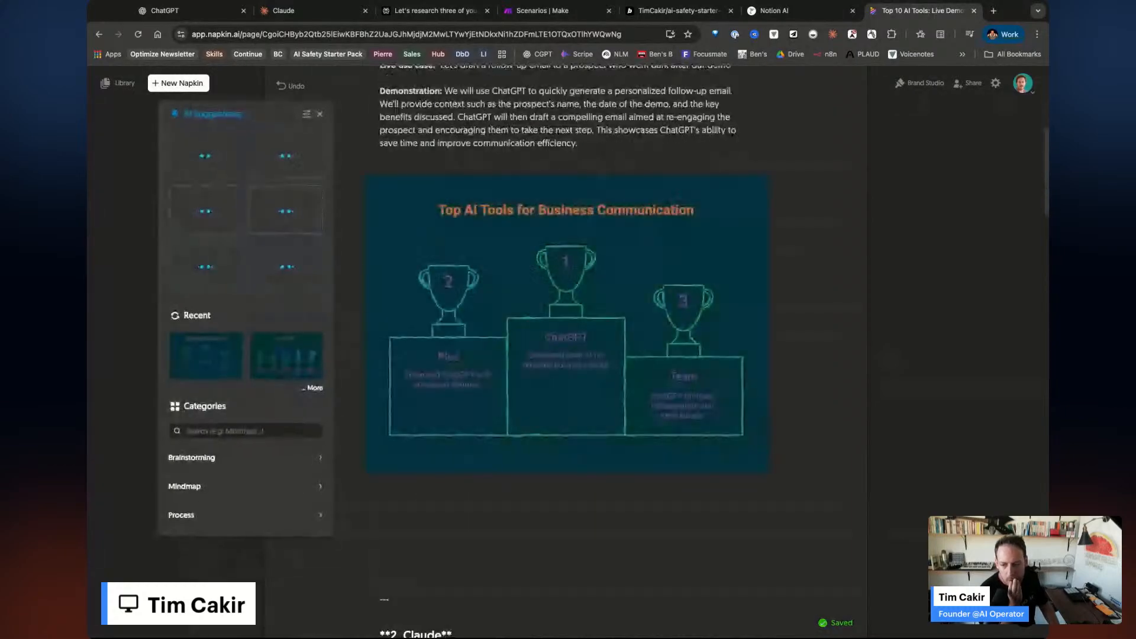
{"action": "left_click", "coordinate": [277, 353]}
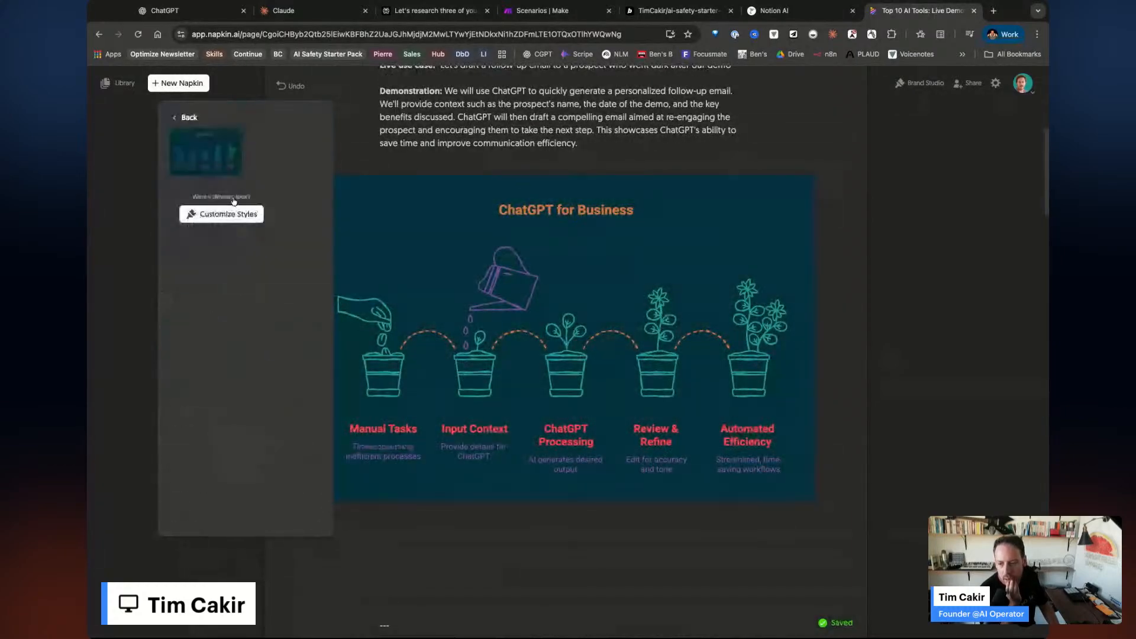
{"action": "left_click", "coordinate": [208, 159]}
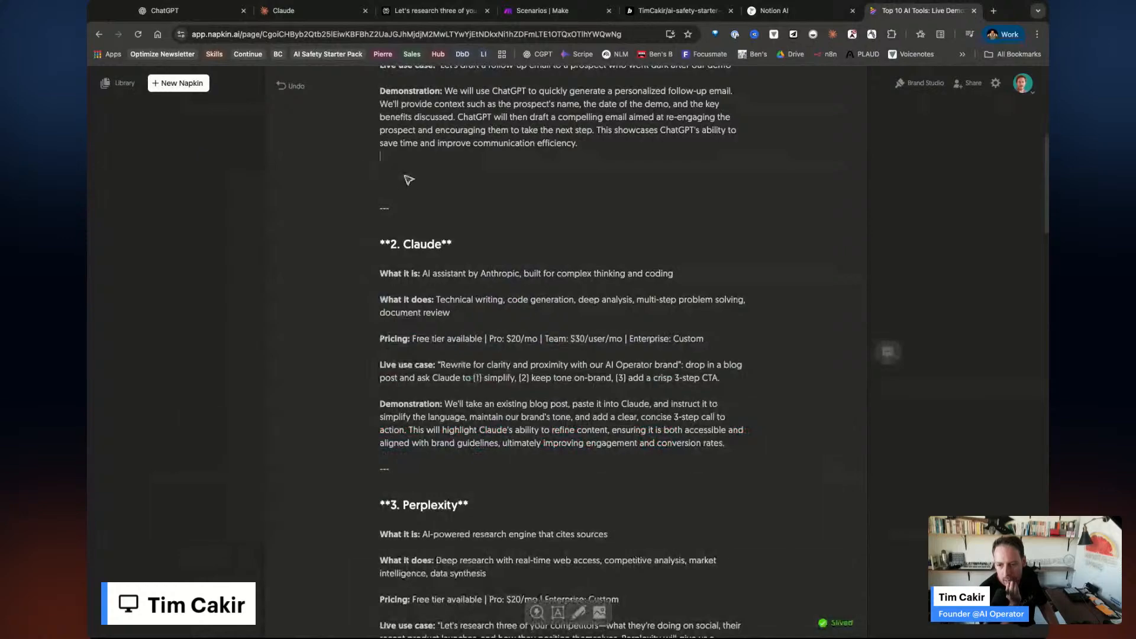
Preview an AI visual for the Claude section and dismiss it without inserting.
{"action": "scroll", "coordinate": [474, 241], "scroll_direction": "up", "scroll_amount": 1}
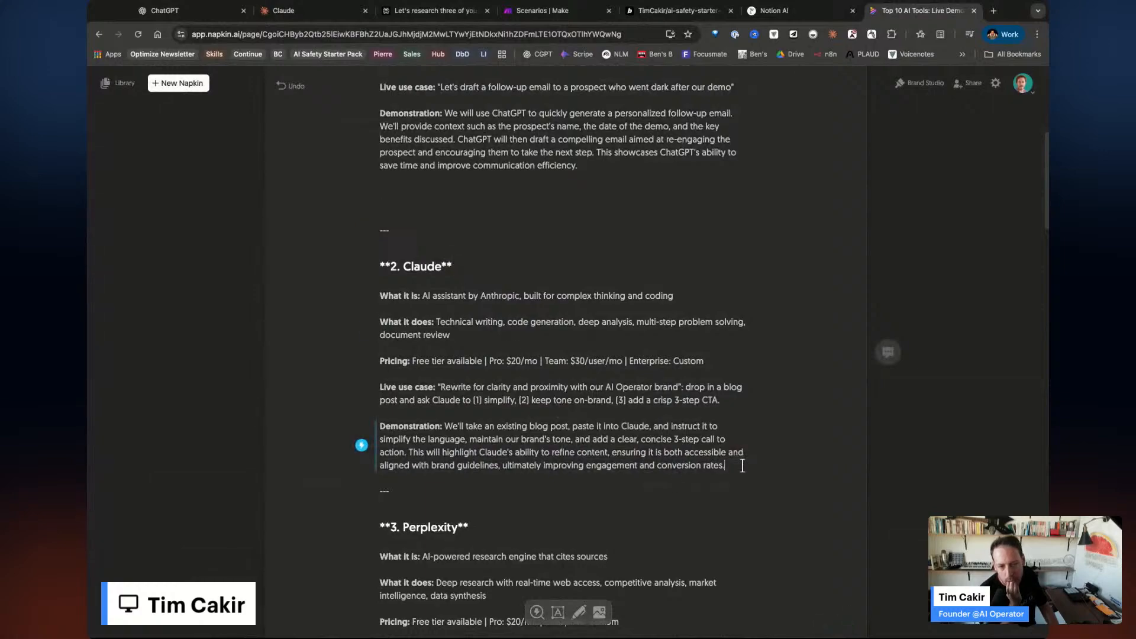
{"action": "left_click_drag", "start_coordinate": [742, 466], "coordinate": [373, 269]}
{"action": "left_click", "coordinate": [361, 363]}
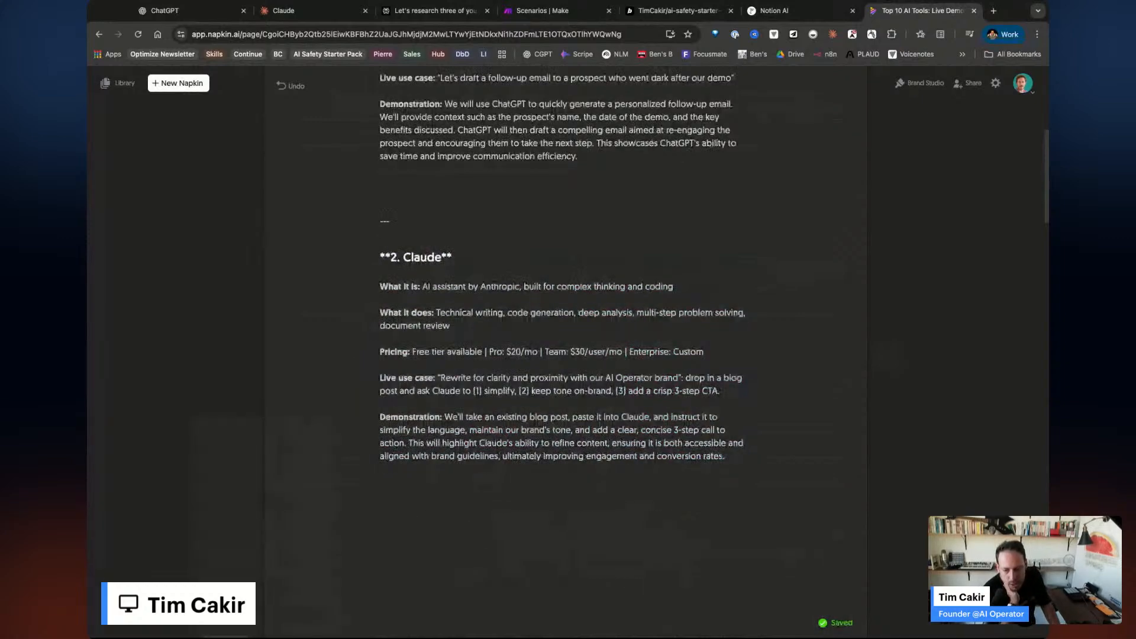
{"action": "scroll", "coordinate": [242, 331], "scroll_direction": "down", "scroll_amount": 5}
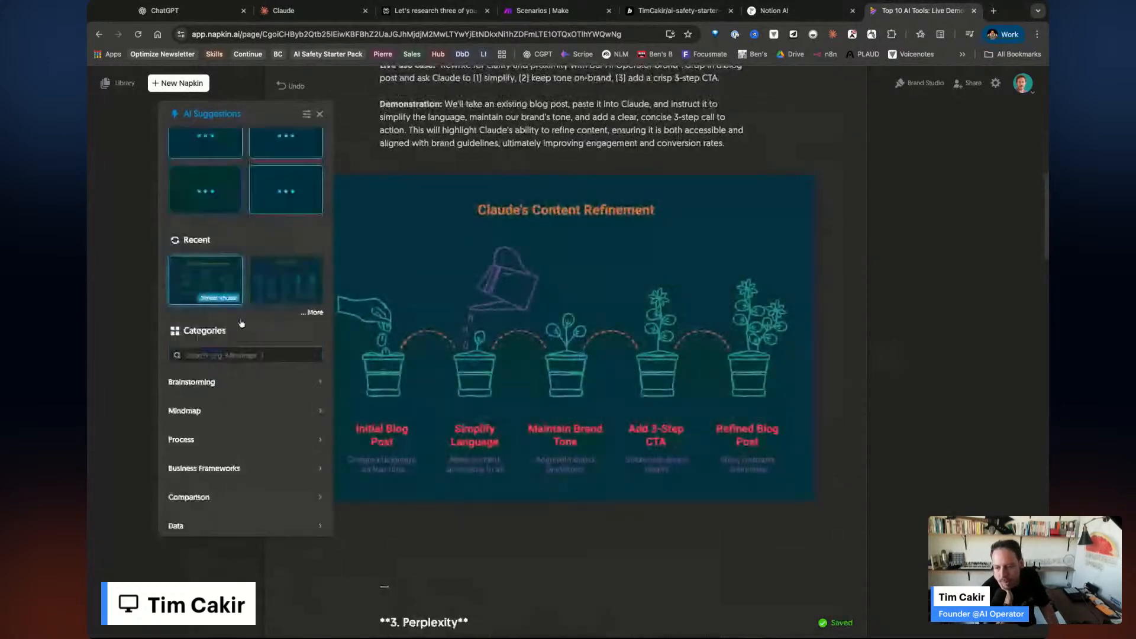
{"action": "key", "text": "Escape"}
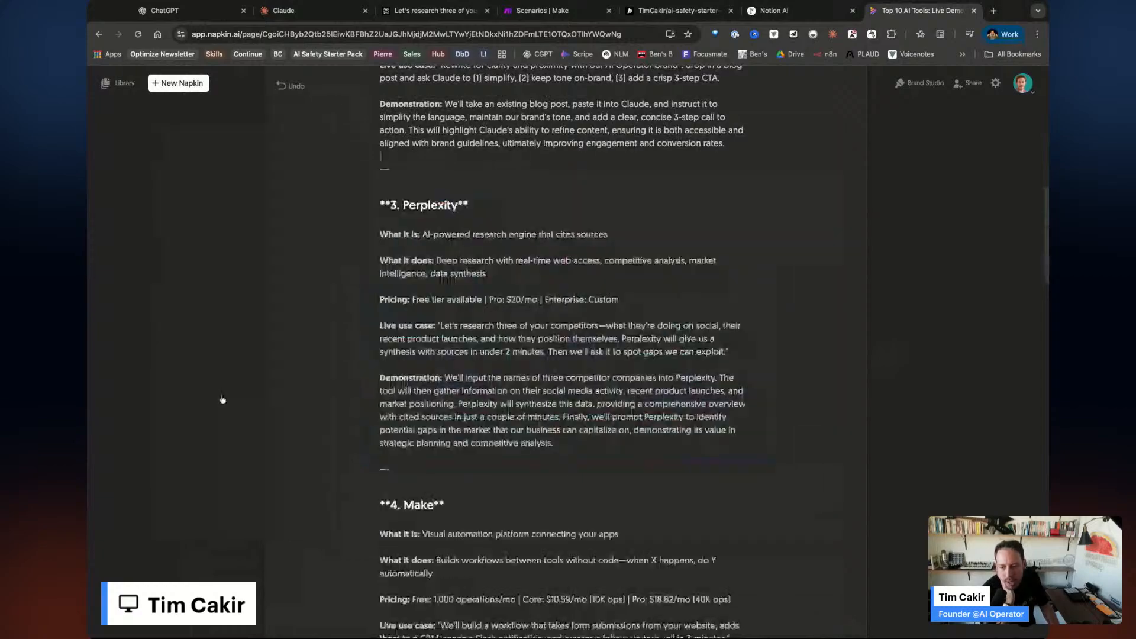
{"action": "scroll", "coordinate": [526, 416], "scroll_direction": "up", "scroll_amount": 1}
{"action": "scroll", "coordinate": [526, 417], "scroll_direction": "up", "scroll_amount": 2}
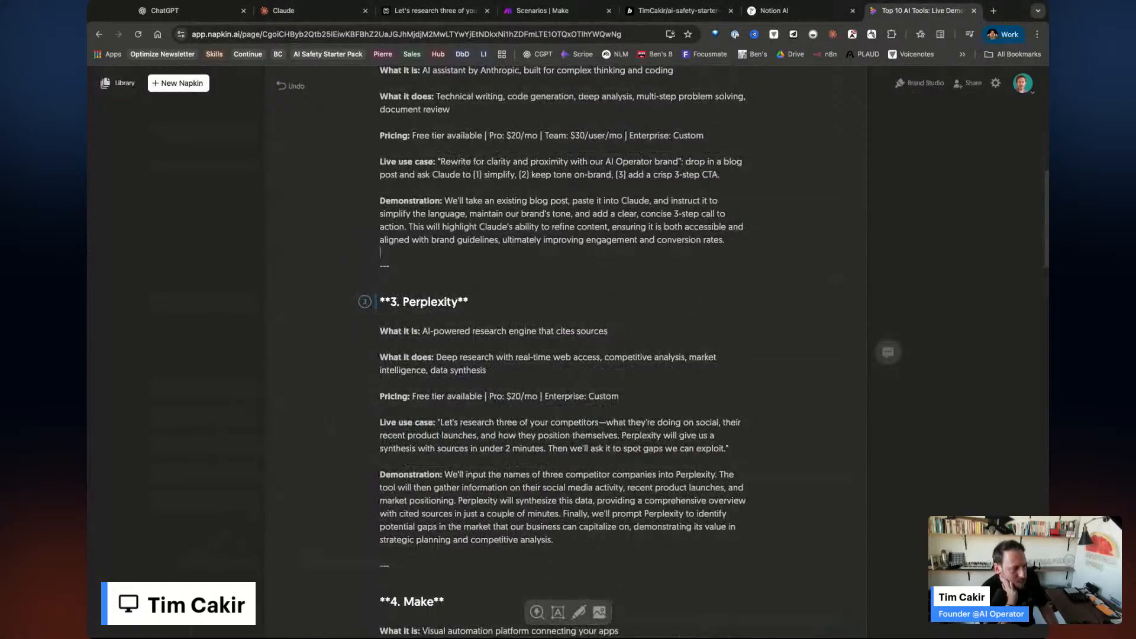
Open the My Napkins library and pick the Treat AI Agents Like New Hires napkin.
{"action": "left_click", "coordinate": [120, 83]}
{"action": "scroll", "coordinate": [407, 177], "scroll_direction": "up", "scroll_amount": 3}
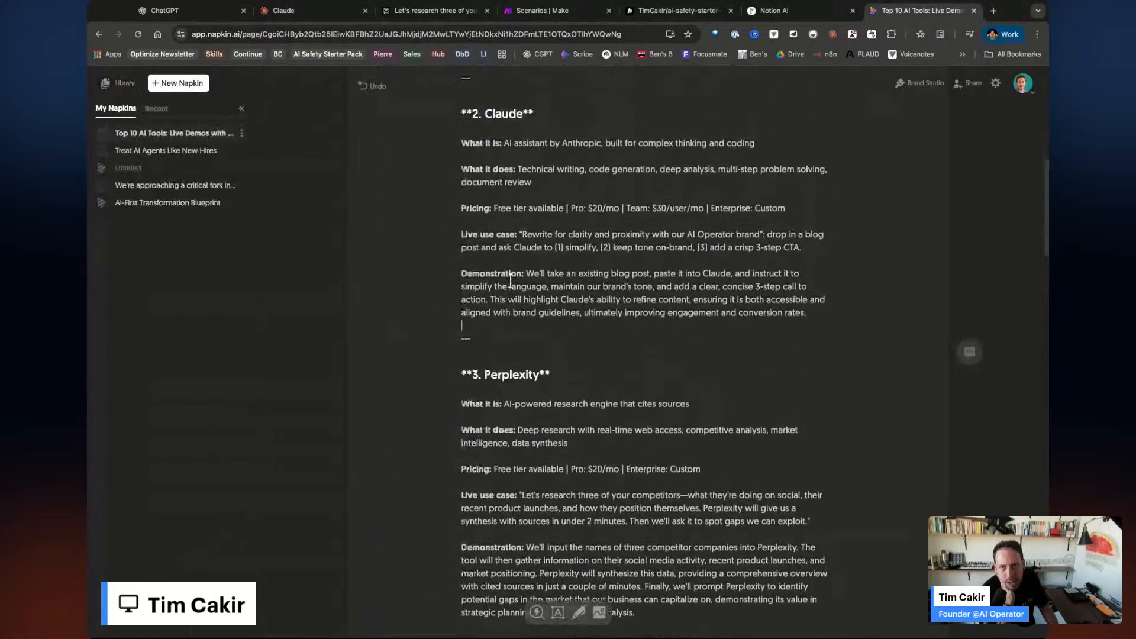
{"action": "left_click", "coordinate": [169, 151]}
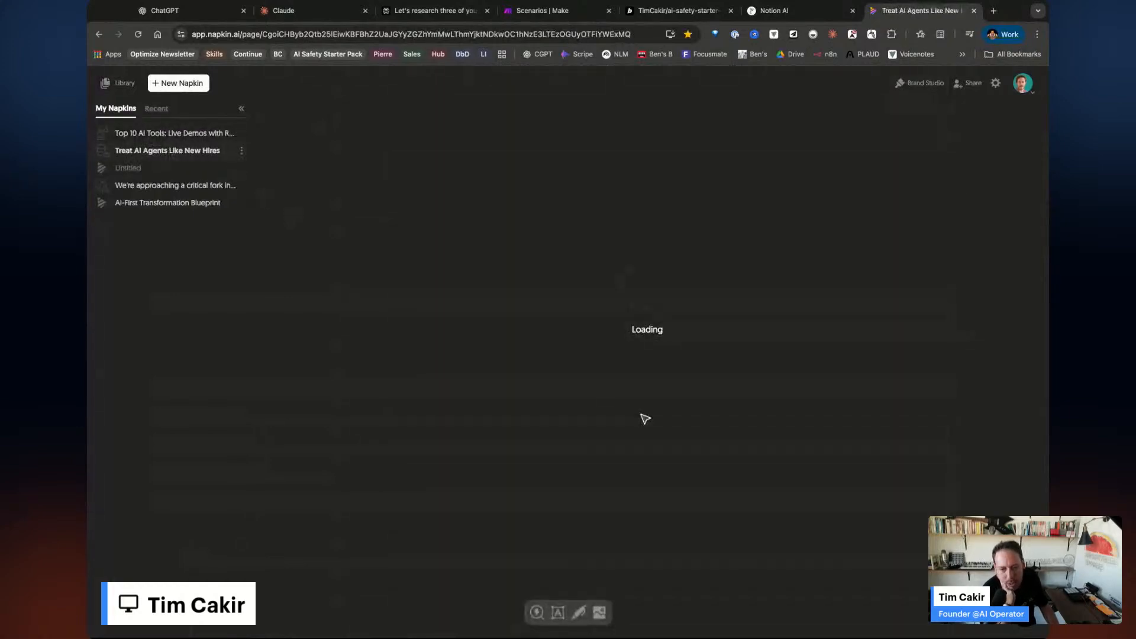
Generate a visual preview for section 8 of Treat AI Agents Like New Hires and discard it.
{"action": "scroll", "coordinate": [705, 499], "scroll_direction": "down", "scroll_amount": 15}
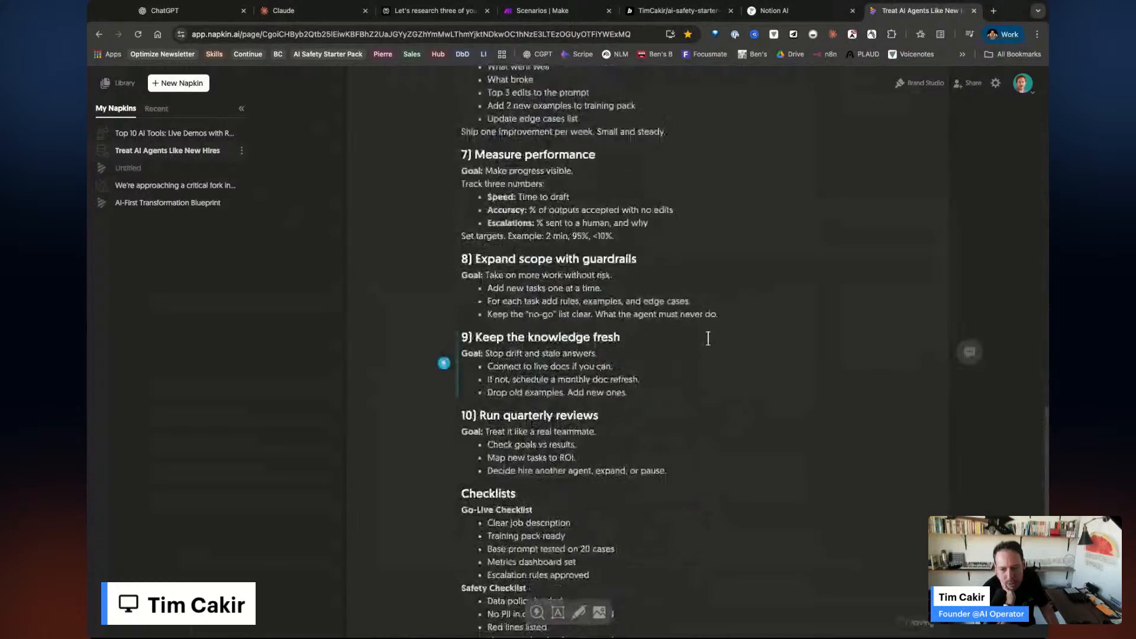
{"action": "triple_click", "coordinate": [731, 318]}
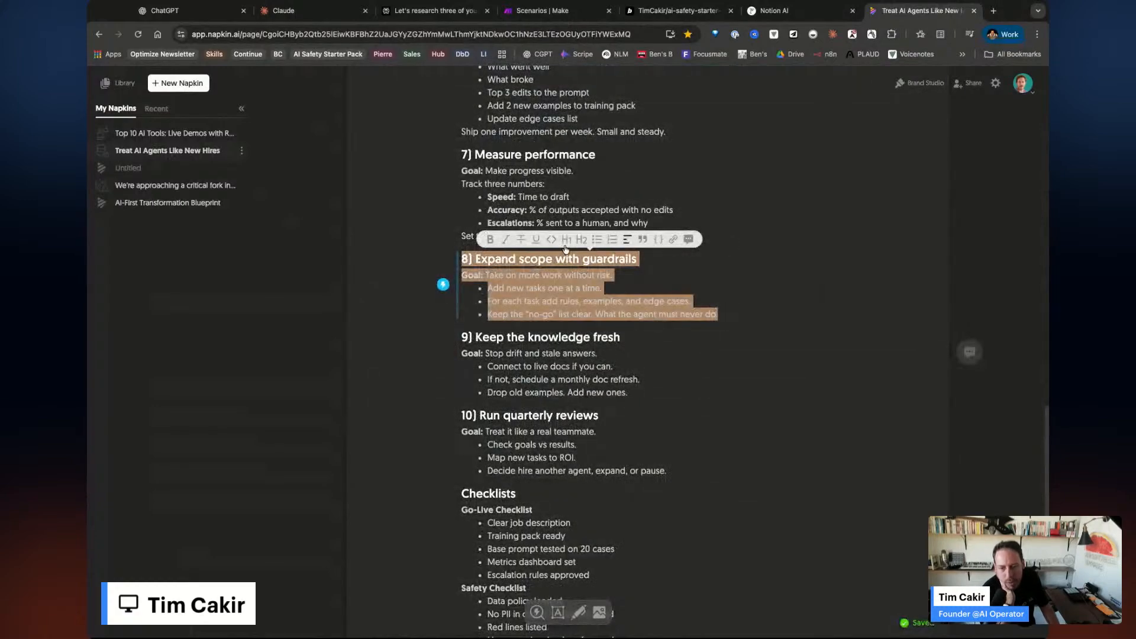
{"action": "left_click", "coordinate": [443, 284]}
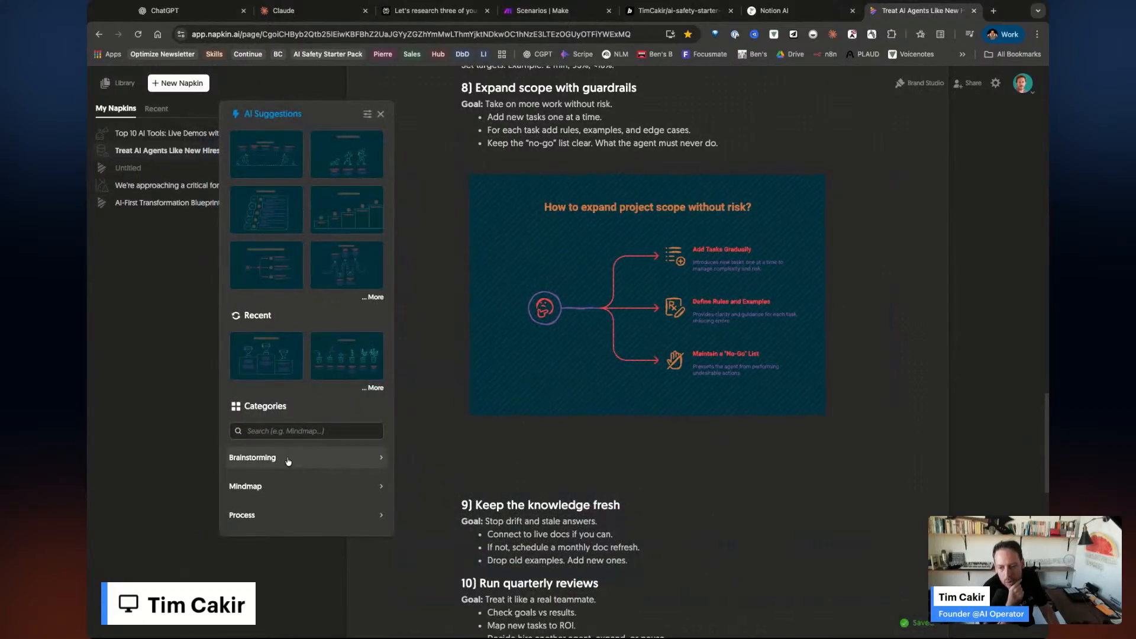
{"action": "key", "text": "Escape"}
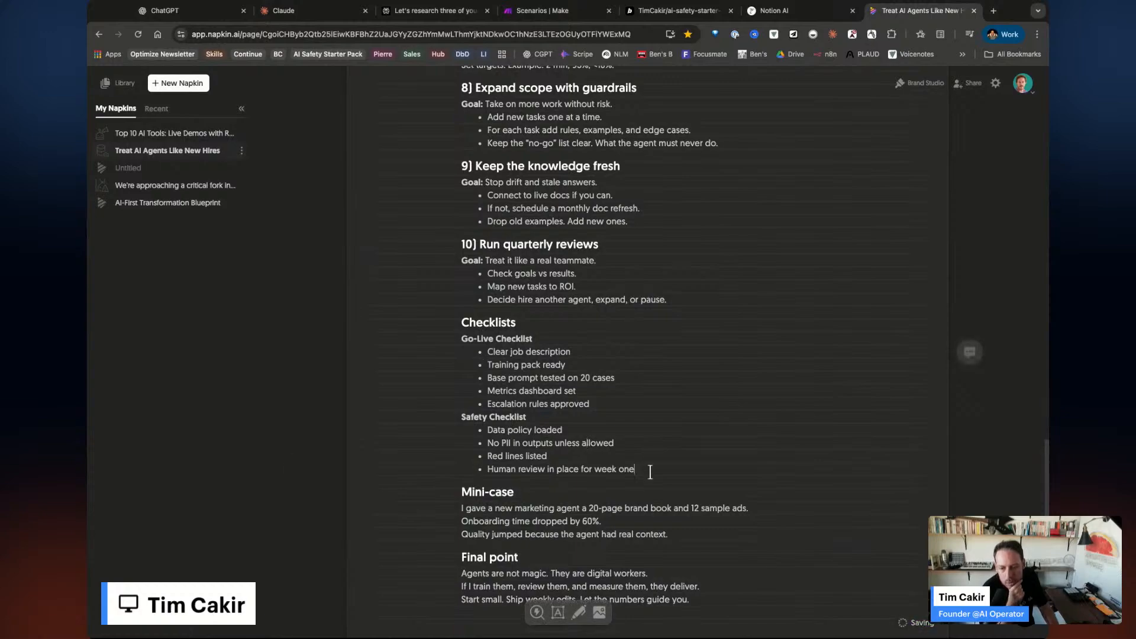
{"action": "key", "text": "super+a"}
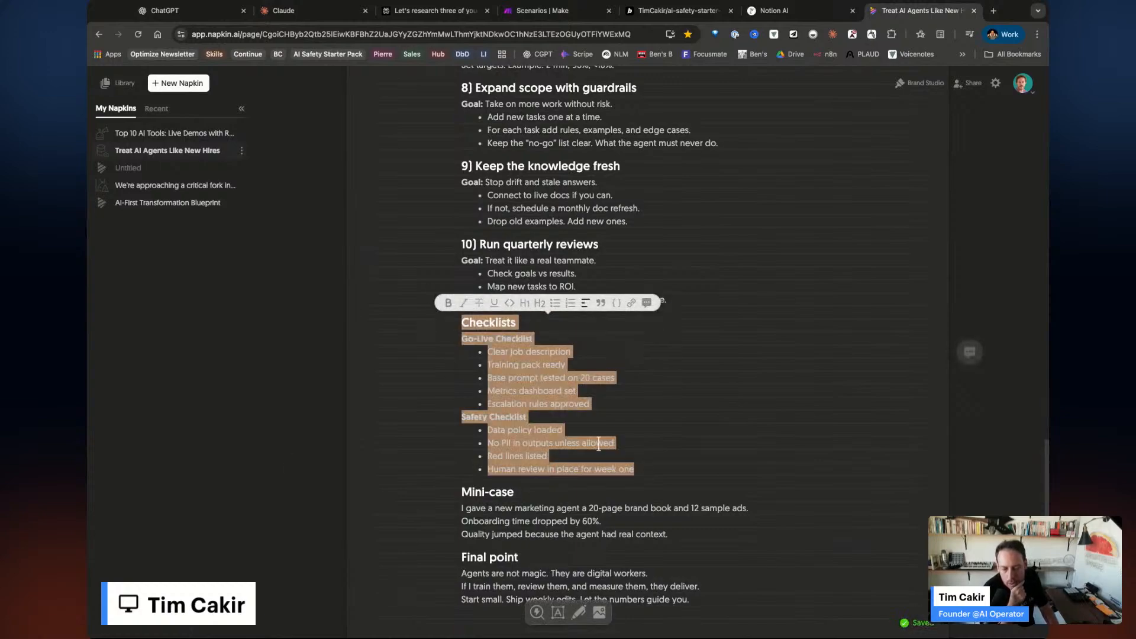
{"action": "scroll", "coordinate": [625, 460], "scroll_direction": "down", "scroll_amount": 6}
{"action": "scroll", "coordinate": [628, 462], "scroll_direction": "up", "scroll_amount": 9}
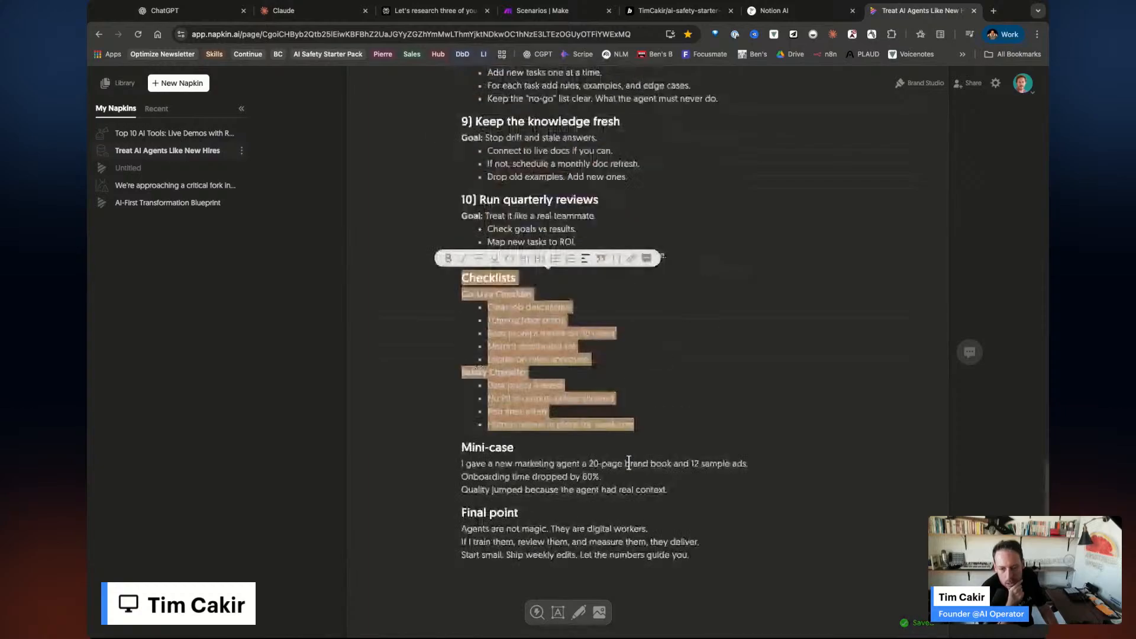
{"action": "scroll", "coordinate": [629, 463], "scroll_direction": "up", "scroll_amount": 15}
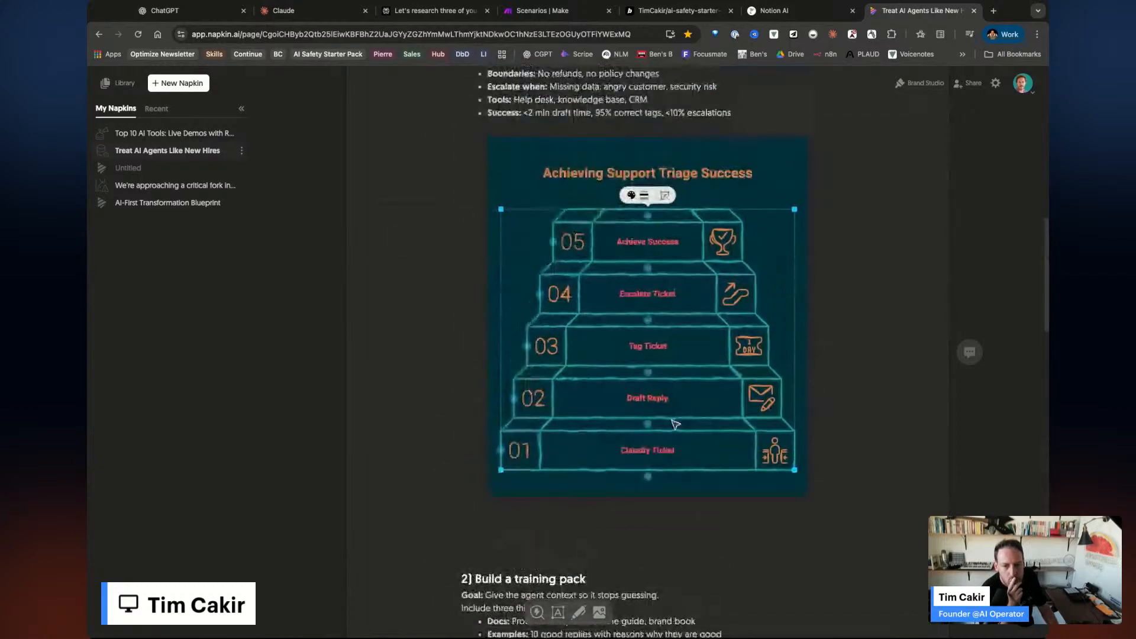
Review the triage graphic's colour and branding options and make AI Op Brand the active brand.
{"action": "left_click", "coordinate": [530, 244]}
{"action": "left_click", "coordinate": [524, 249]}
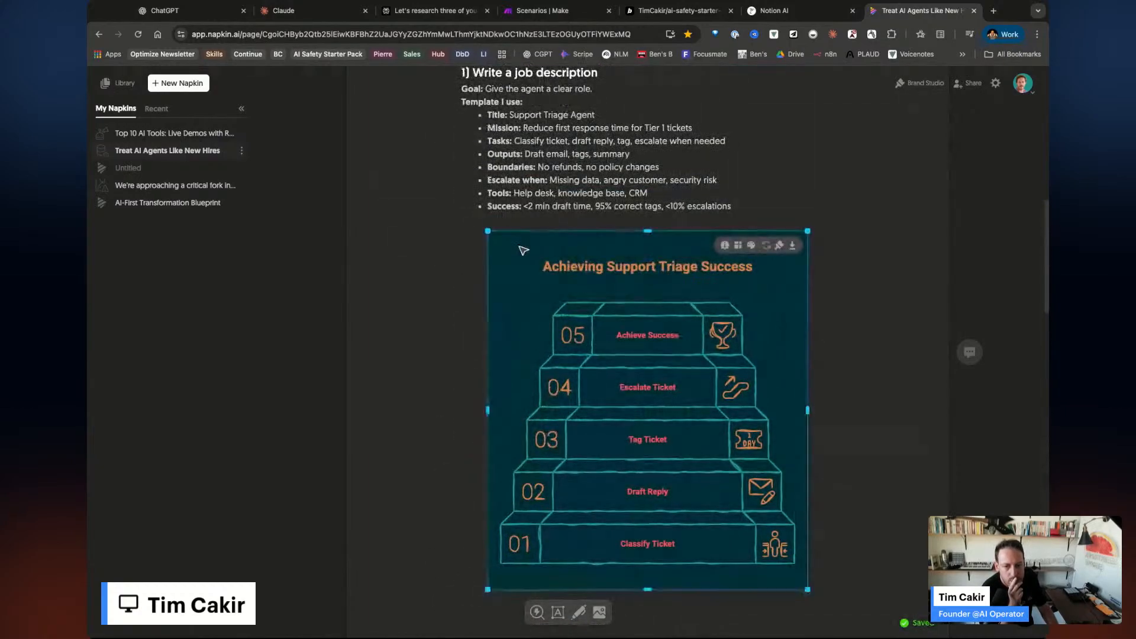
{"action": "left_click", "coordinate": [751, 245]}
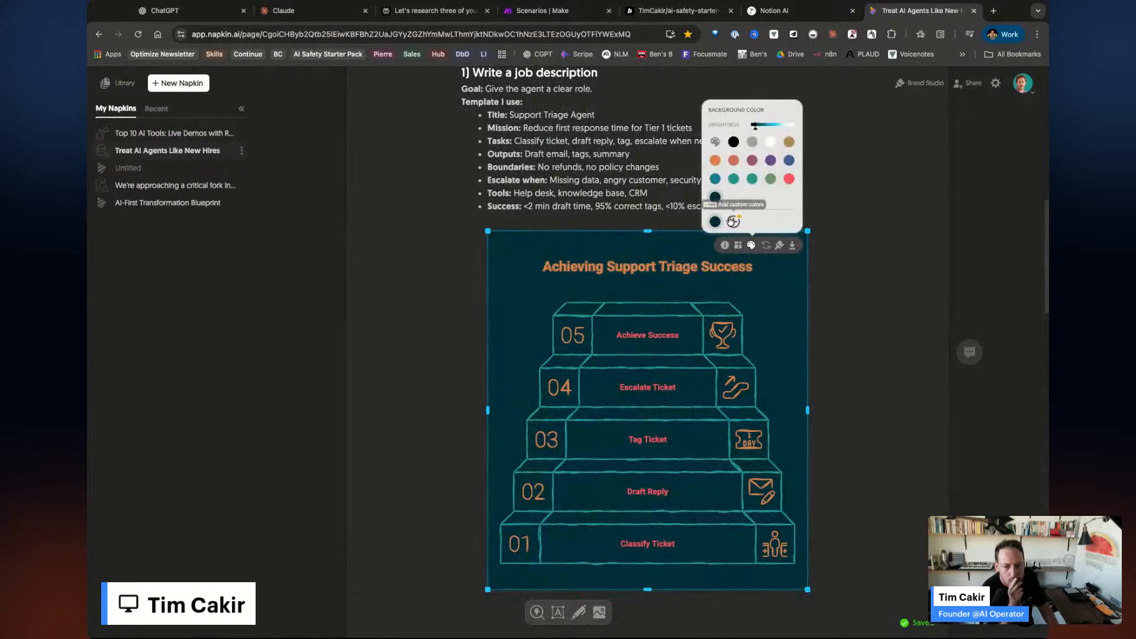
{"action": "mouse_move", "coordinate": [722, 249]}
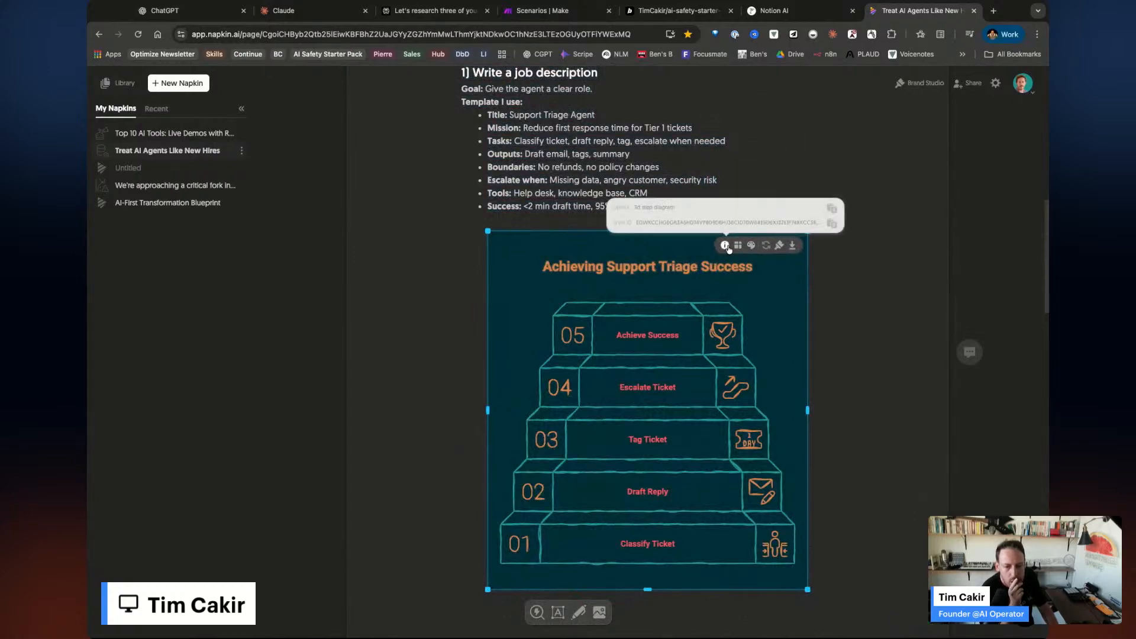
{"action": "left_click", "coordinate": [780, 247]}
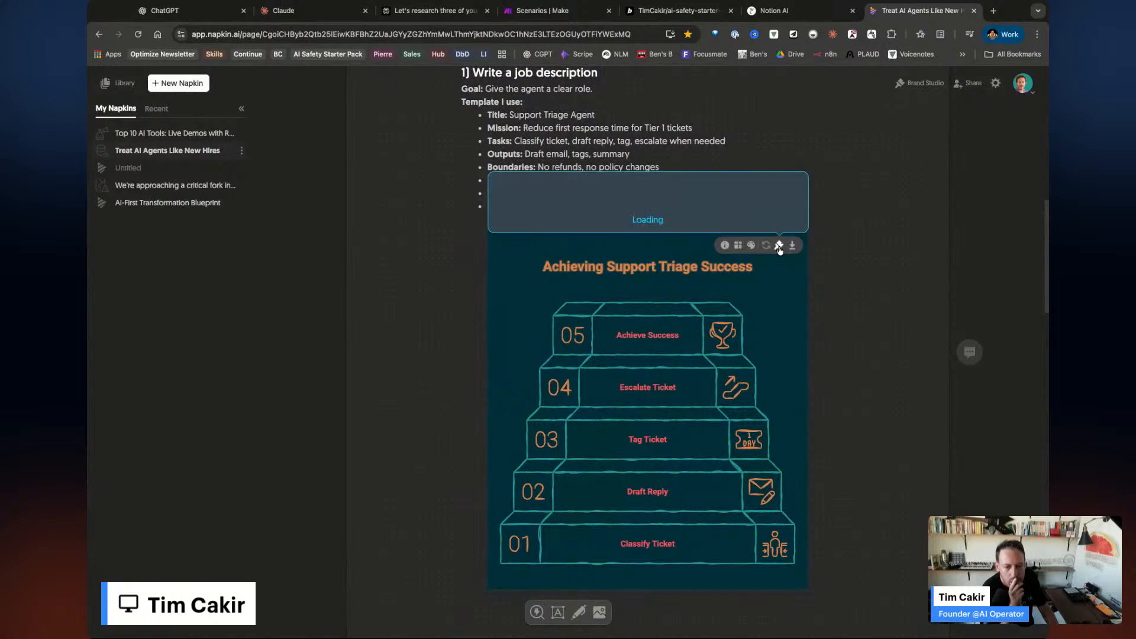
{"action": "left_click", "coordinate": [626, 203]}
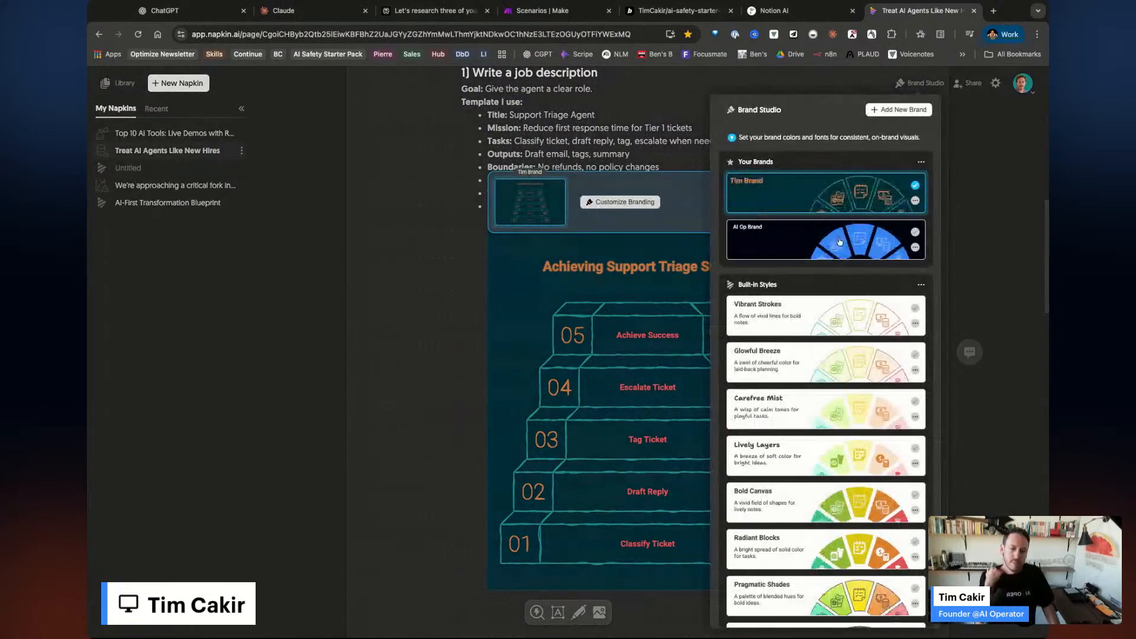
{"action": "left_click", "coordinate": [847, 207]}
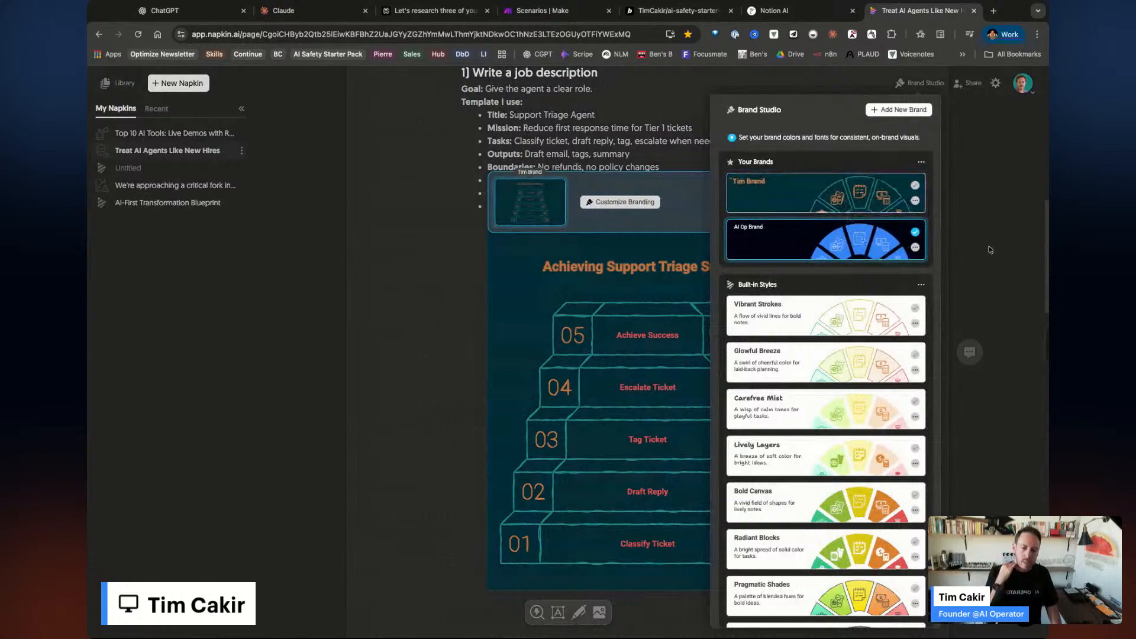
{"action": "left_click", "coordinate": [751, 246]}
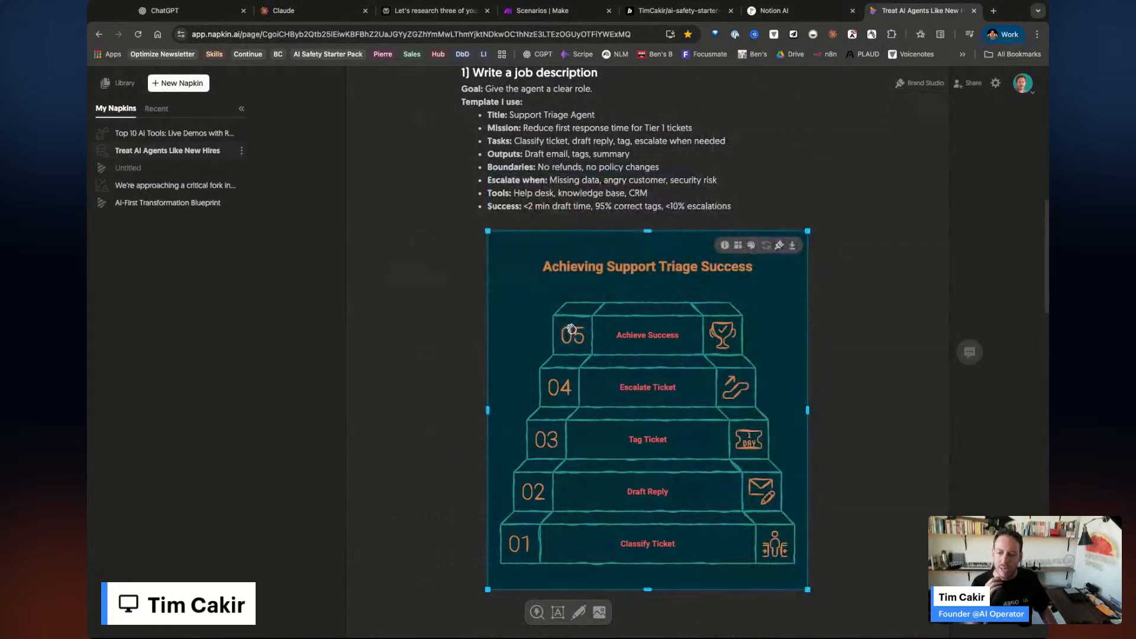
{"action": "scroll", "coordinate": [635, 231], "scroll_direction": "up", "scroll_amount": 1}
{"action": "scroll", "coordinate": [635, 231], "scroll_direction": "up", "scroll_amount": 2}
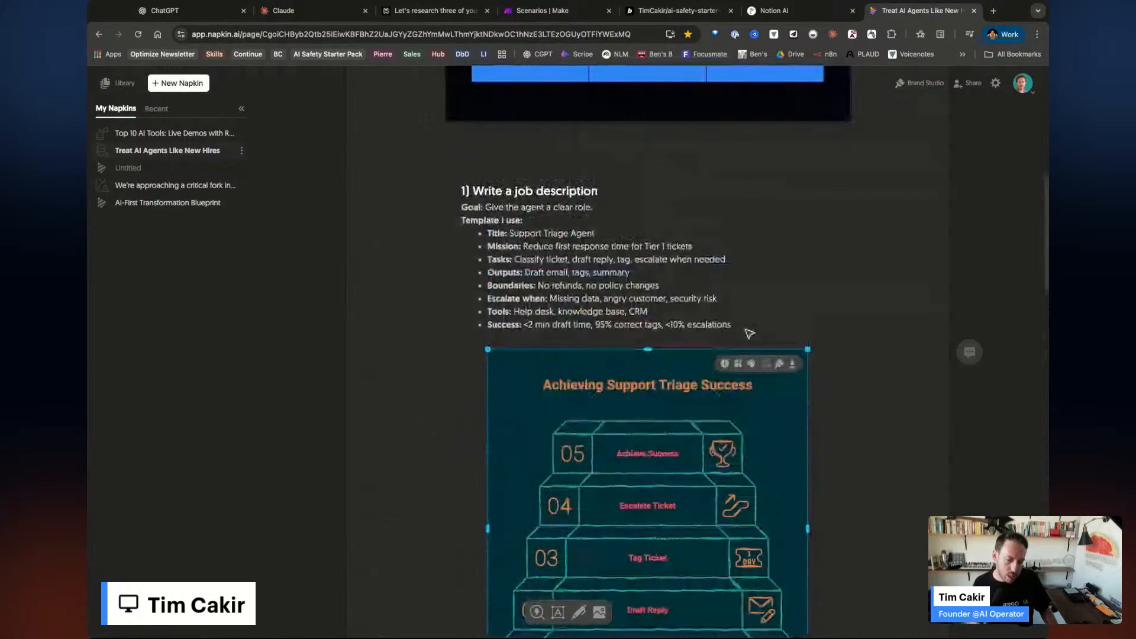
{"action": "left_click_drag", "start_coordinate": [763, 331], "coordinate": [462, 192]}
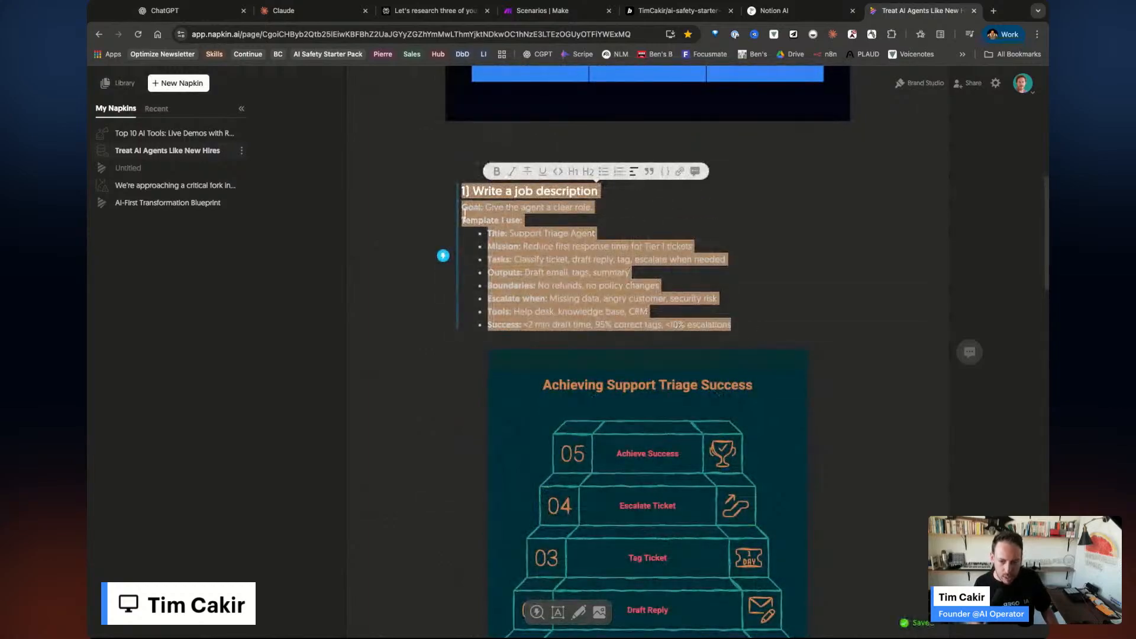
Generate a visual for the job description section and apply the staircase design.
{"action": "left_click", "coordinate": [443, 255]}
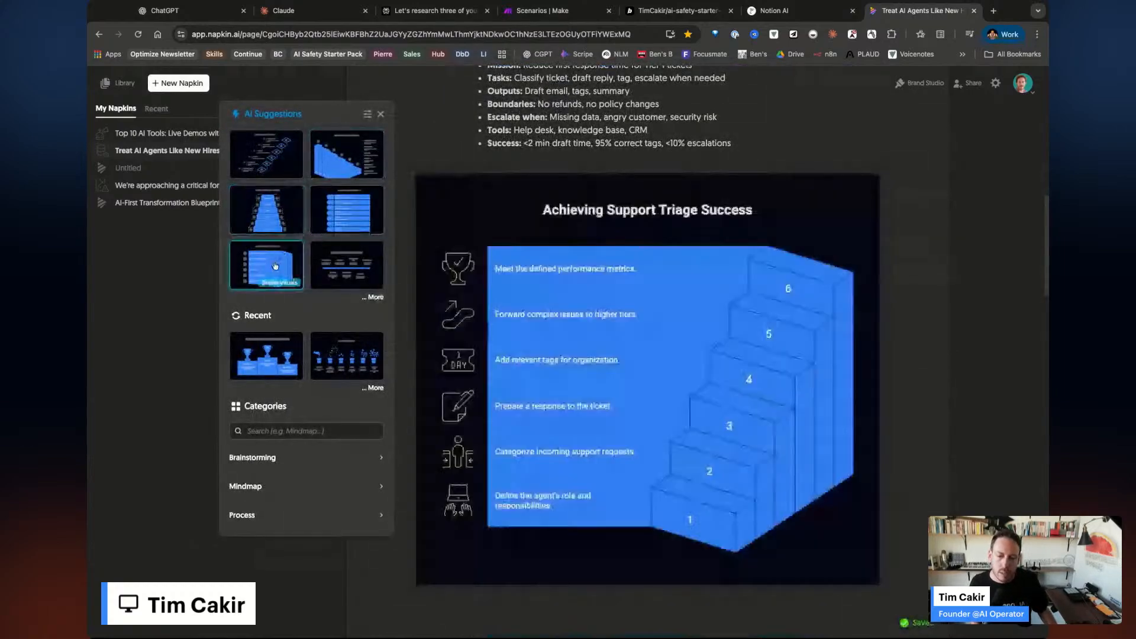
{"action": "left_click", "coordinate": [277, 260]}
{"action": "scroll", "coordinate": [649, 384], "scroll_direction": "down", "scroll_amount": 6}
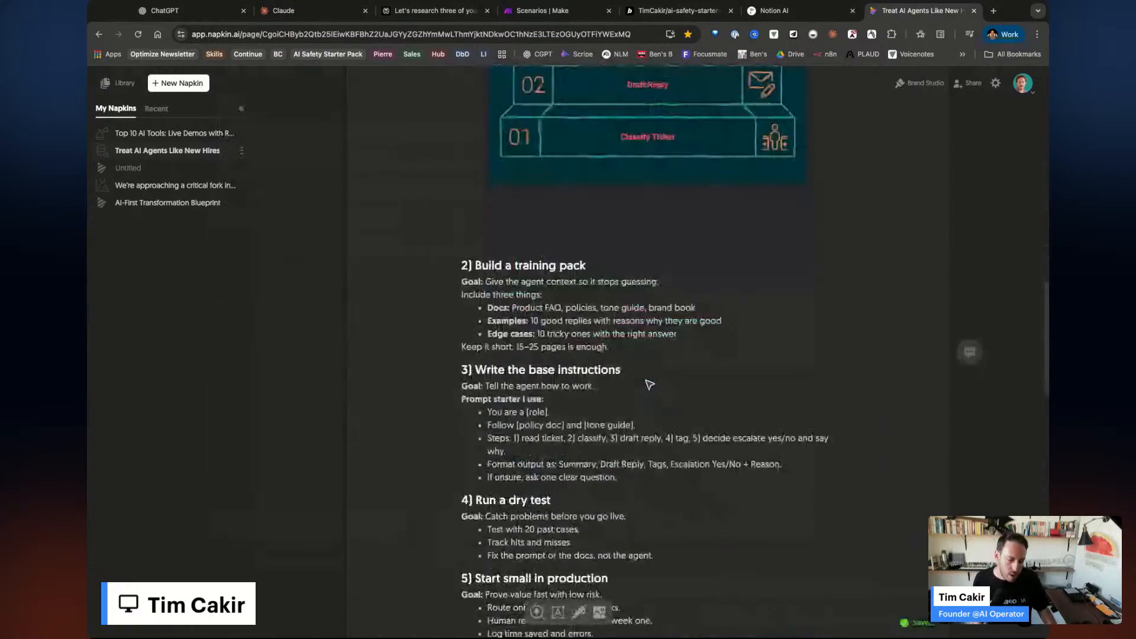
{"action": "scroll", "coordinate": [650, 385], "scroll_direction": "up", "scroll_amount": 18}
{"action": "scroll", "coordinate": [650, 385], "scroll_direction": "down", "scroll_amount": 20}
{"action": "scroll", "coordinate": [664, 366], "scroll_direction": "down", "scroll_amount": 8}
{"action": "scroll", "coordinate": [664, 367], "scroll_direction": "up", "scroll_amount": 20}
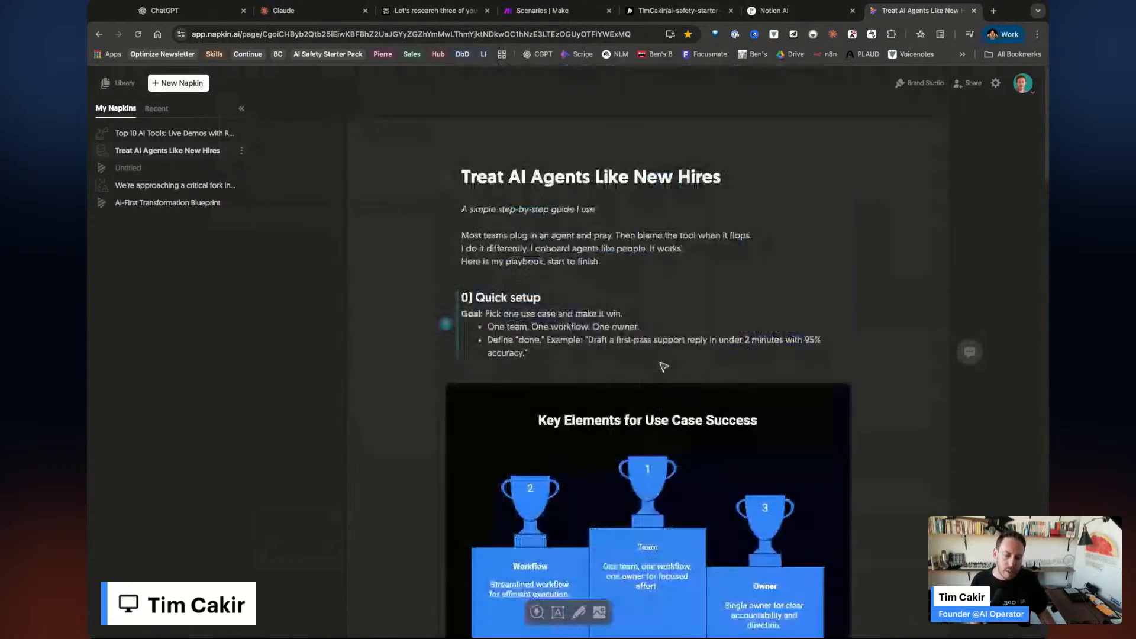
{"action": "scroll", "coordinate": [664, 367], "scroll_direction": "down", "scroll_amount": 3}
{"action": "scroll", "coordinate": [662, 367], "scroll_direction": "down", "scroll_amount": 8}
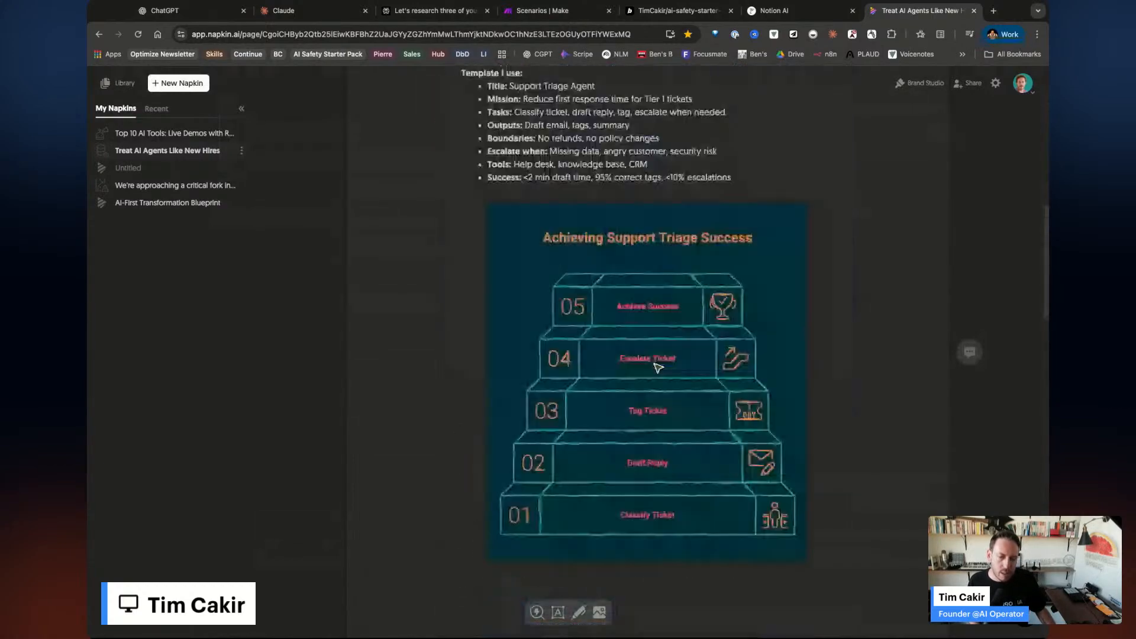
{"action": "scroll", "coordinate": [825, 459], "scroll_direction": "up", "scroll_amount": 6}
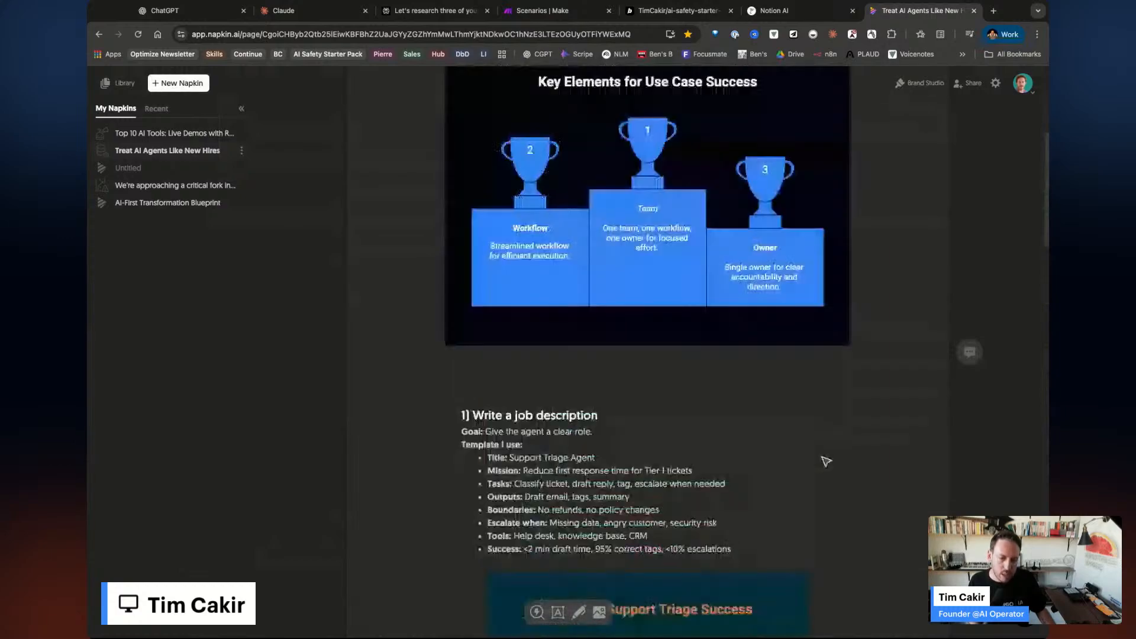
{"action": "scroll", "coordinate": [826, 461], "scroll_direction": "up", "scroll_amount": 5}
Browse the Brand Studio style options, then open the 'critical fork in the road' napkin.
{"action": "left_click", "coordinate": [913, 86]}
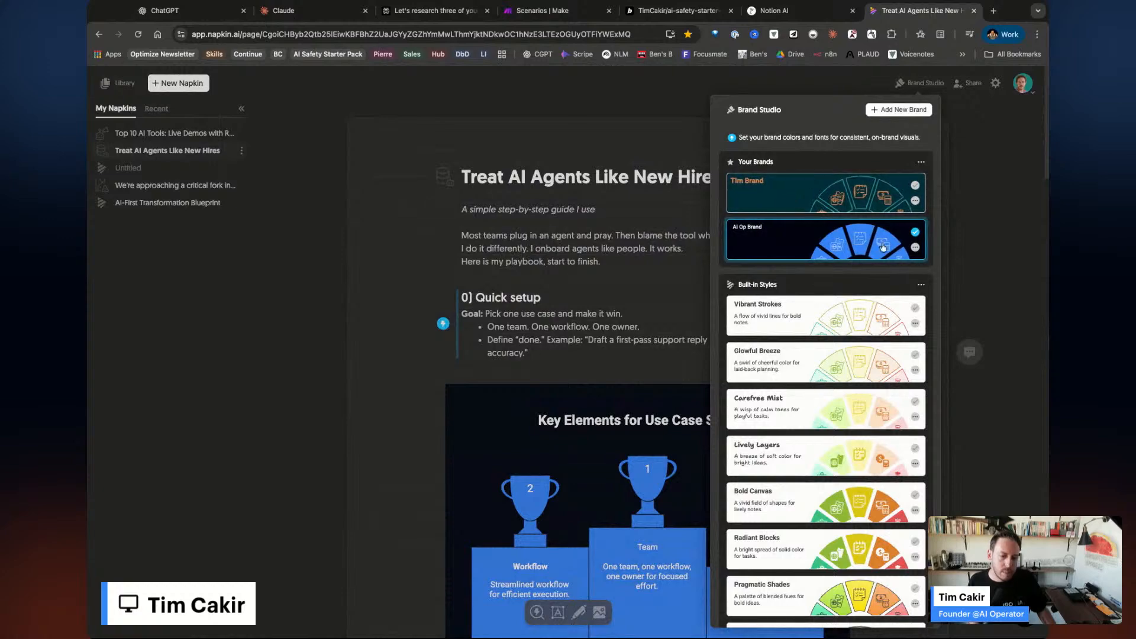
{"action": "scroll", "coordinate": [853, 395], "scroll_direction": "down", "scroll_amount": 6}
{"action": "scroll", "coordinate": [853, 394], "scroll_direction": "up", "scroll_amount": 7}
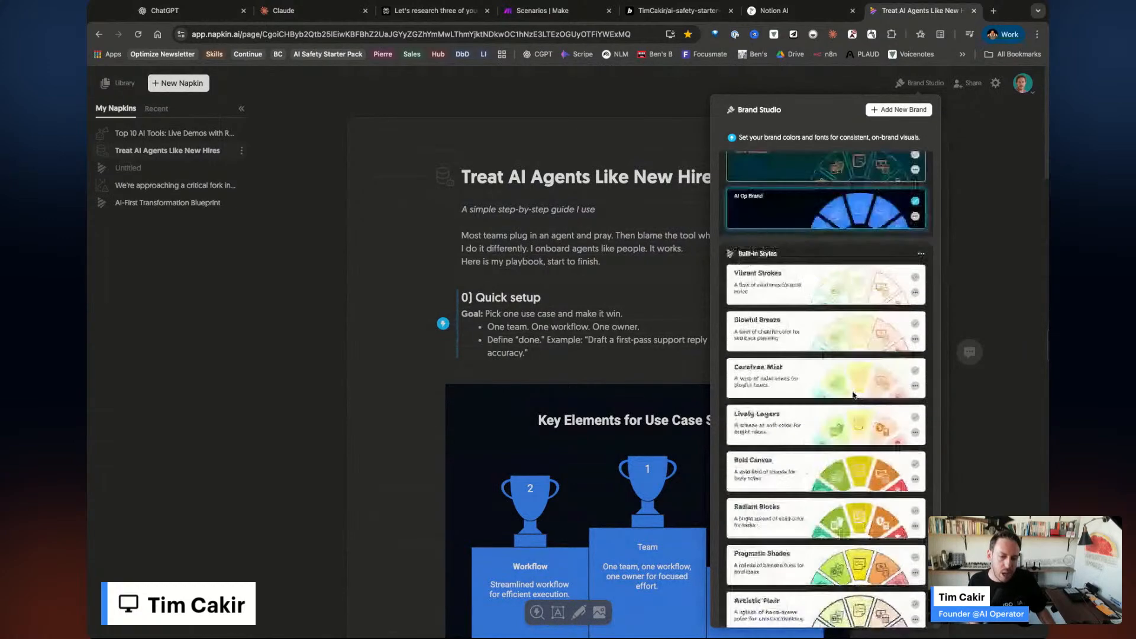
{"action": "left_click", "coordinate": [489, 274]}
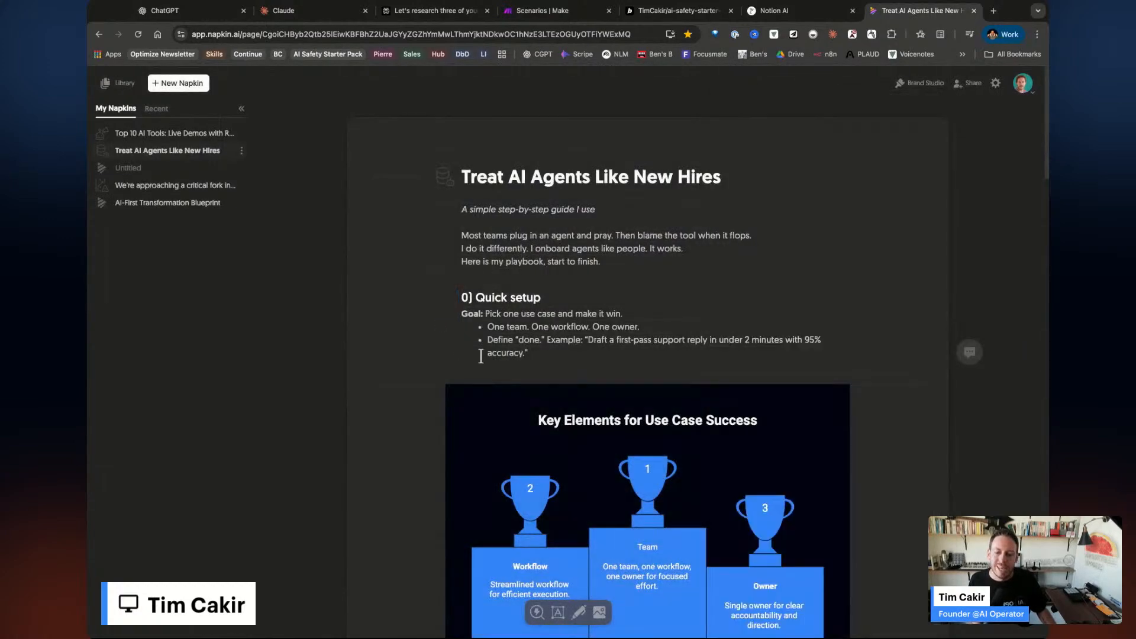
{"action": "scroll", "coordinate": [482, 356], "scroll_direction": "down", "scroll_amount": 15}
{"action": "left_click", "coordinate": [173, 185]}
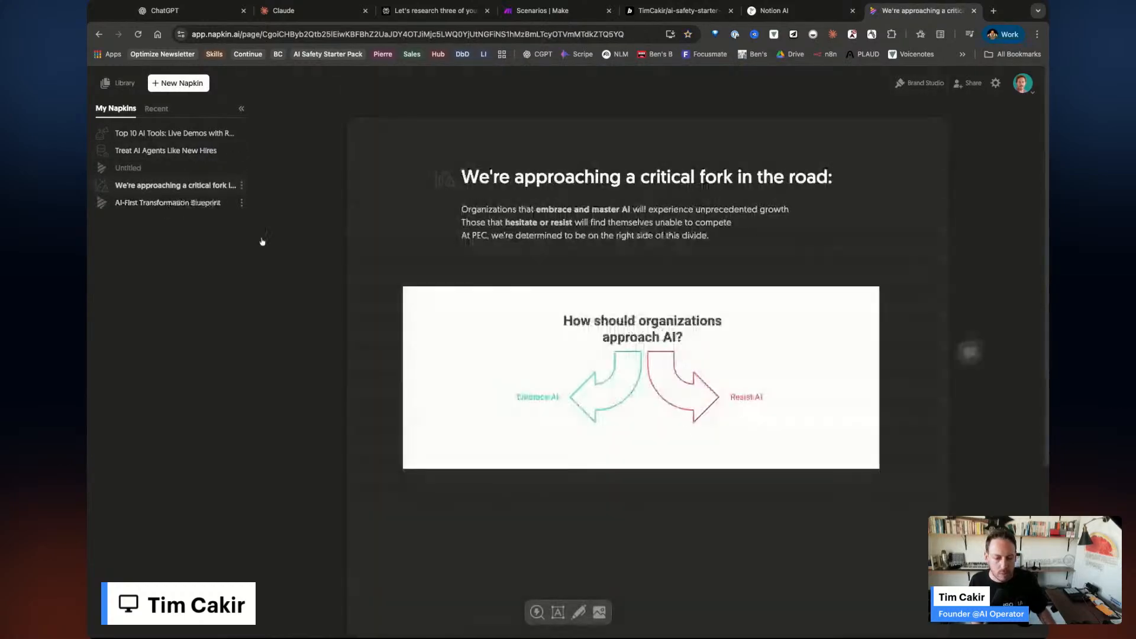
Browse the AI-First Transformation Blueprint napkin and select its Transform Your Company diagram.
{"action": "left_click", "coordinate": [185, 203]}
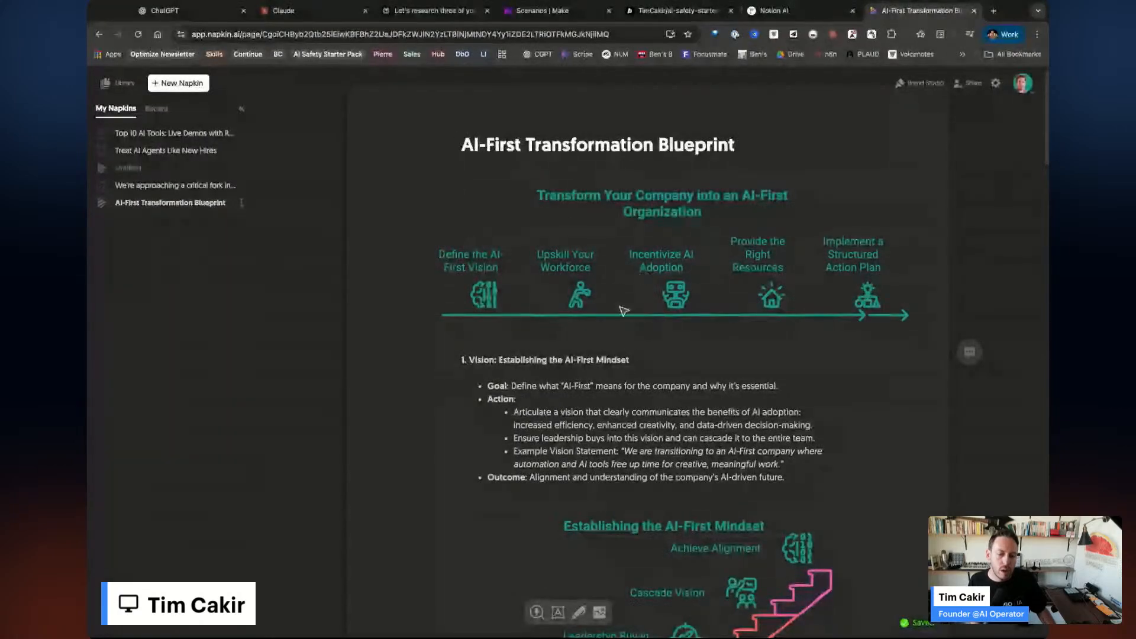
{"action": "scroll", "coordinate": [633, 354], "scroll_direction": "down", "scroll_amount": 6}
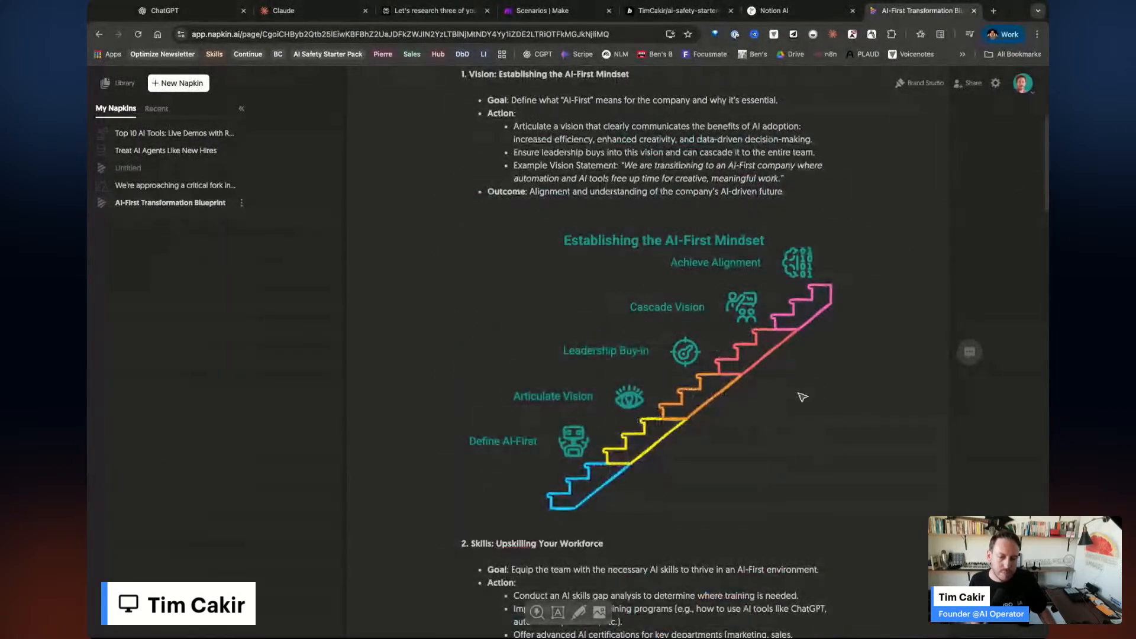
{"action": "scroll", "coordinate": [761, 436], "scroll_direction": "down", "scroll_amount": 3}
{"action": "scroll", "coordinate": [762, 437], "scroll_direction": "down", "scroll_amount": 5}
{"action": "scroll", "coordinate": [734, 450], "scroll_direction": "up", "scroll_amount": 1}
{"action": "scroll", "coordinate": [732, 462], "scroll_direction": "down", "scroll_amount": 3}
{"action": "scroll", "coordinate": [732, 463], "scroll_direction": "down", "scroll_amount": 7}
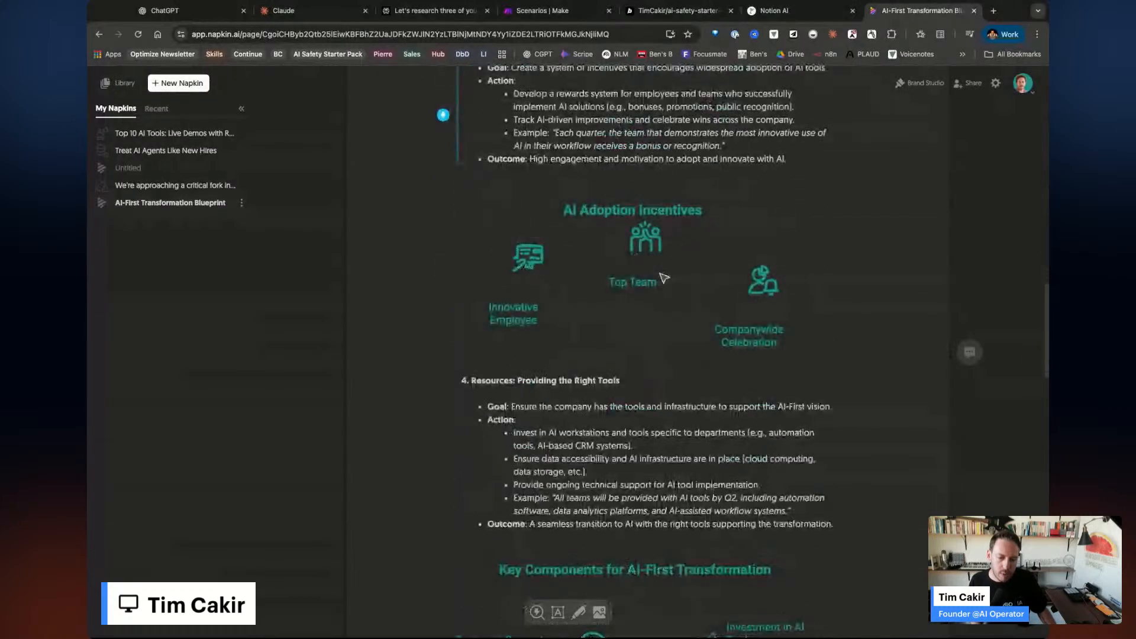
{"action": "scroll", "coordinate": [712, 374], "scroll_direction": "down", "scroll_amount": 12}
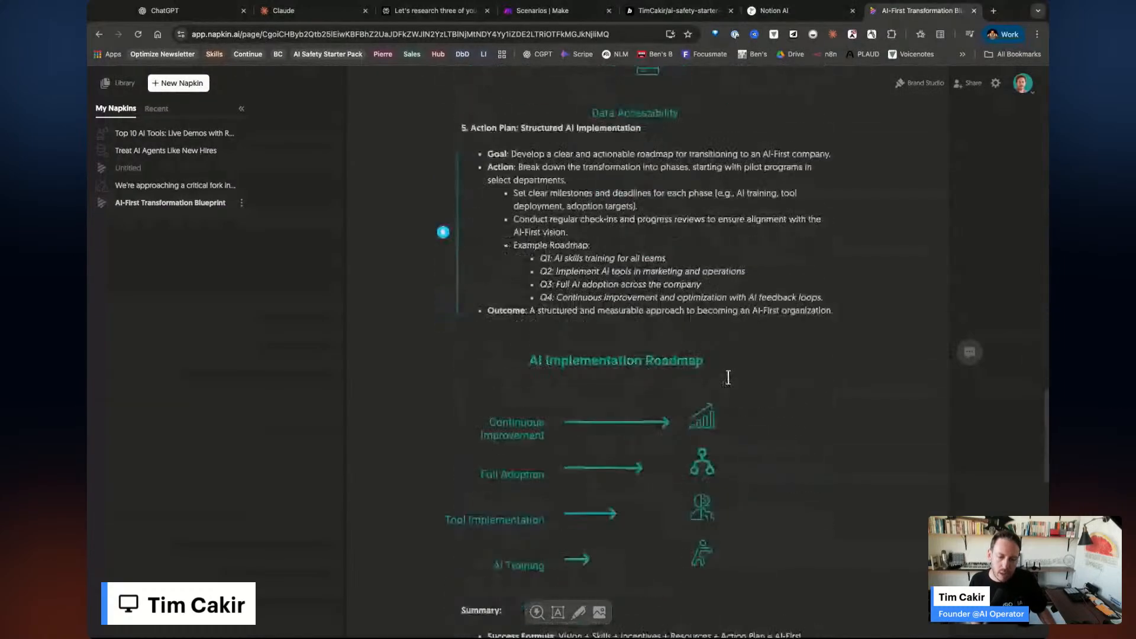
{"action": "scroll", "coordinate": [602, 348], "scroll_direction": "down", "scroll_amount": 5}
{"action": "scroll", "coordinate": [724, 369], "scroll_direction": "up", "scroll_amount": 20}
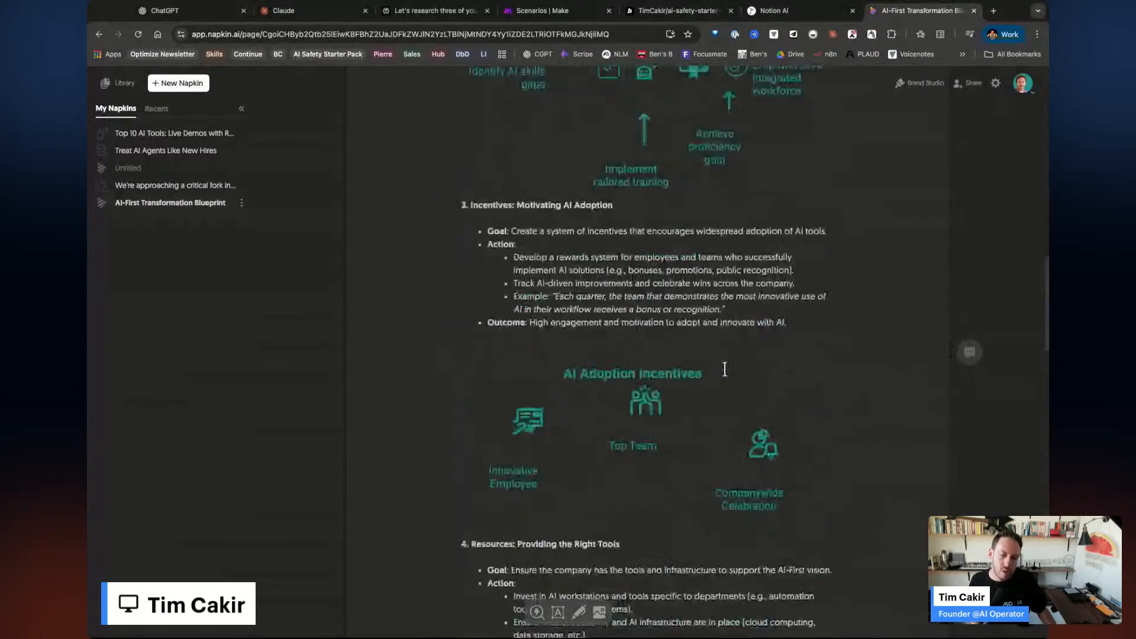
{"action": "scroll", "coordinate": [724, 370], "scroll_direction": "up", "scroll_amount": 6}
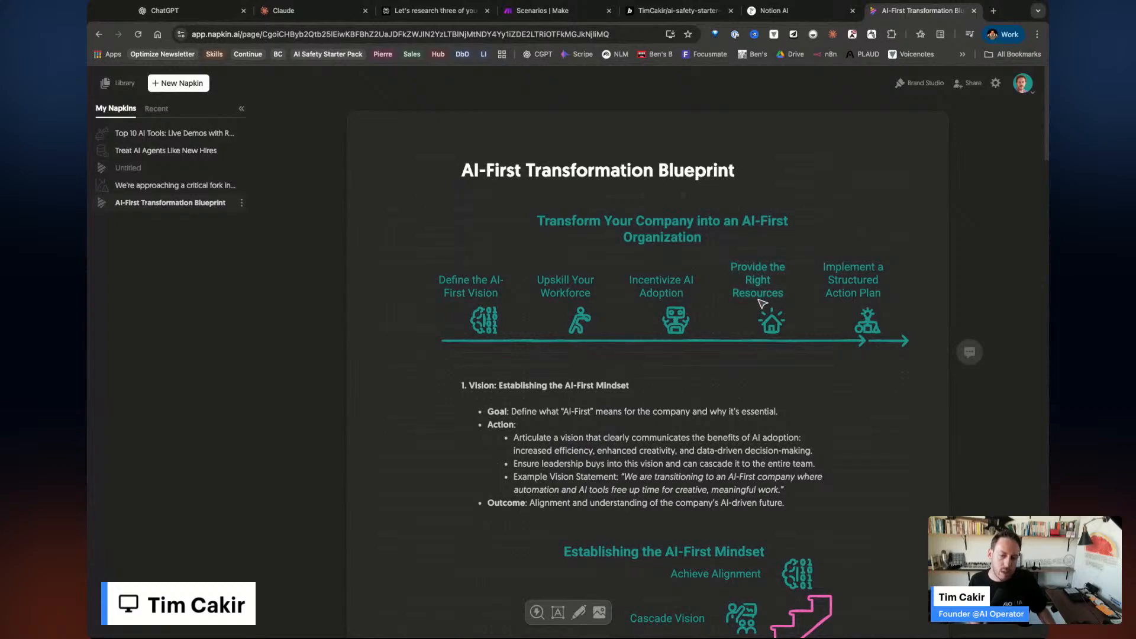
{"action": "mouse_move", "coordinate": [925, 356]}
{"action": "left_mouse_down"}
{"action": "mouse_move", "coordinate": [570, 203]}
{"action": "mouse_move", "coordinate": [929, 358]}
{"action": "left_mouse_up"}
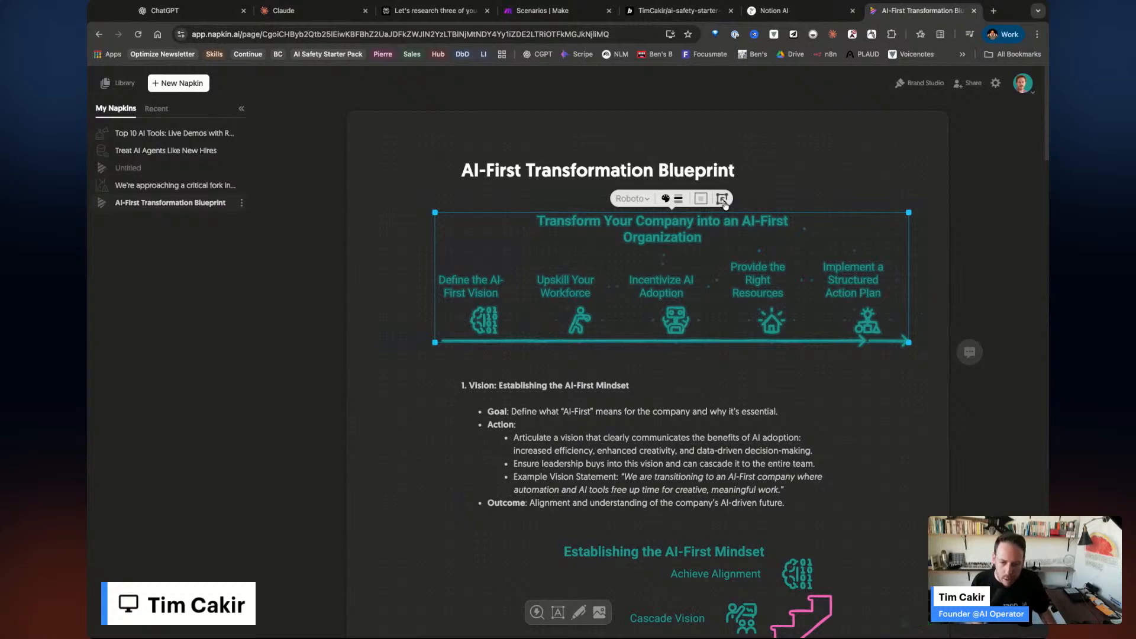
Look through Top 10 AI Tools, then reopen Treat AI Agents Like New Hires and select the trophy diagram.
{"action": "left_click", "coordinate": [153, 137]}
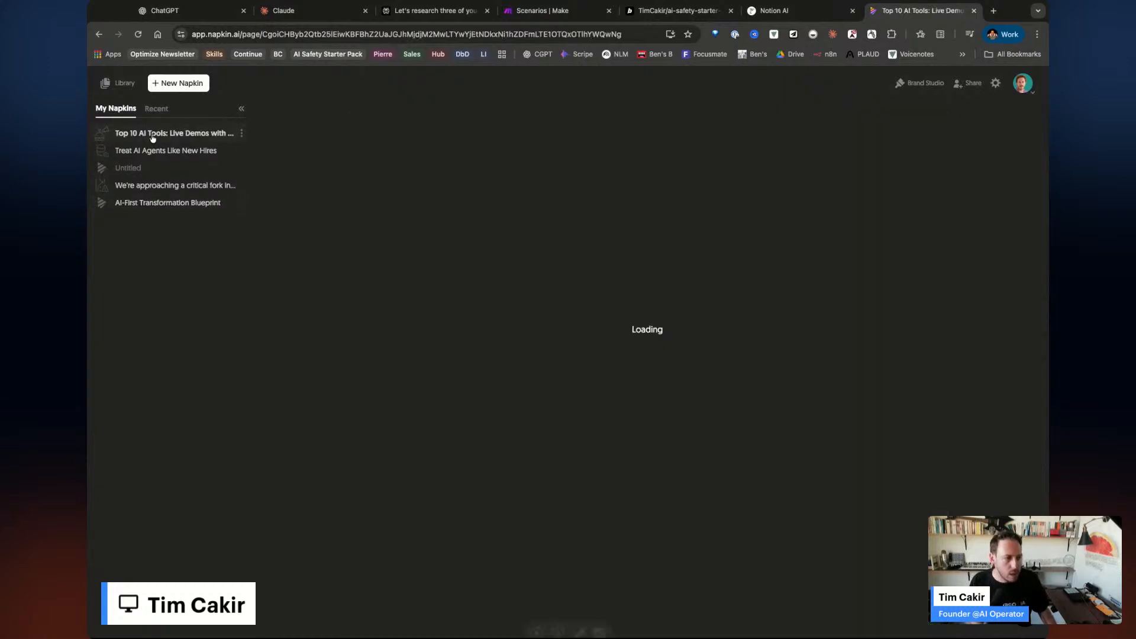
{"action": "scroll", "coordinate": [758, 480], "scroll_direction": "down", "scroll_amount": 2}
{"action": "scroll", "coordinate": [758, 480], "scroll_direction": "down", "scroll_amount": 3}
{"action": "scroll", "coordinate": [758, 480], "scroll_direction": "up", "scroll_amount": 5}
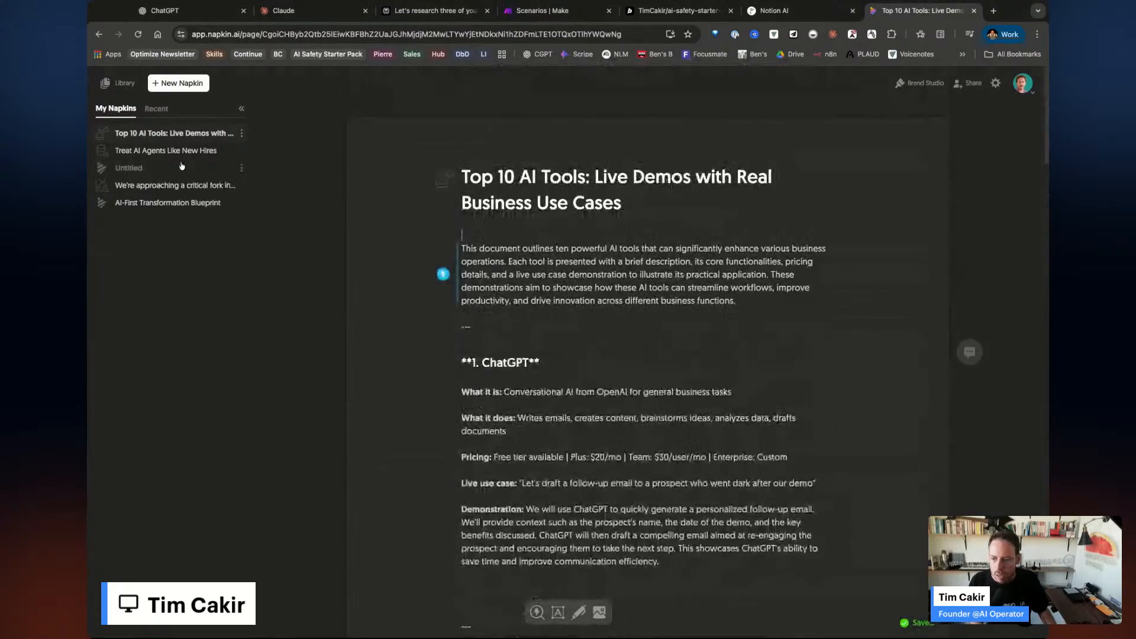
{"action": "left_click", "coordinate": [166, 150]}
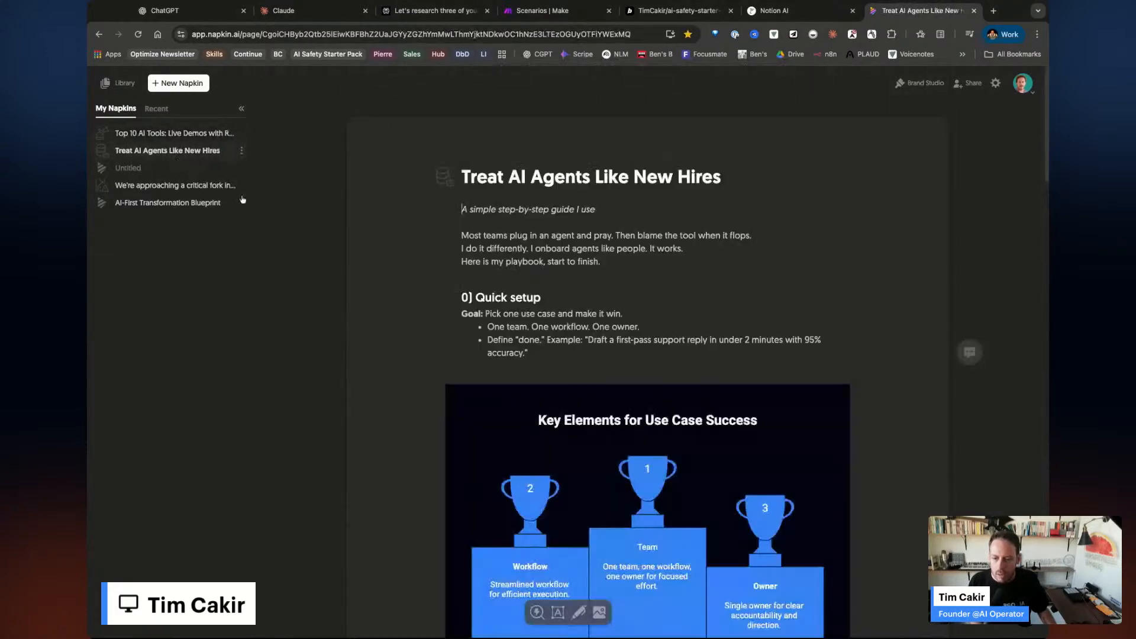
{"action": "scroll", "coordinate": [623, 465], "scroll_direction": "down", "scroll_amount": 2}
{"action": "left_click", "coordinate": [502, 295]}
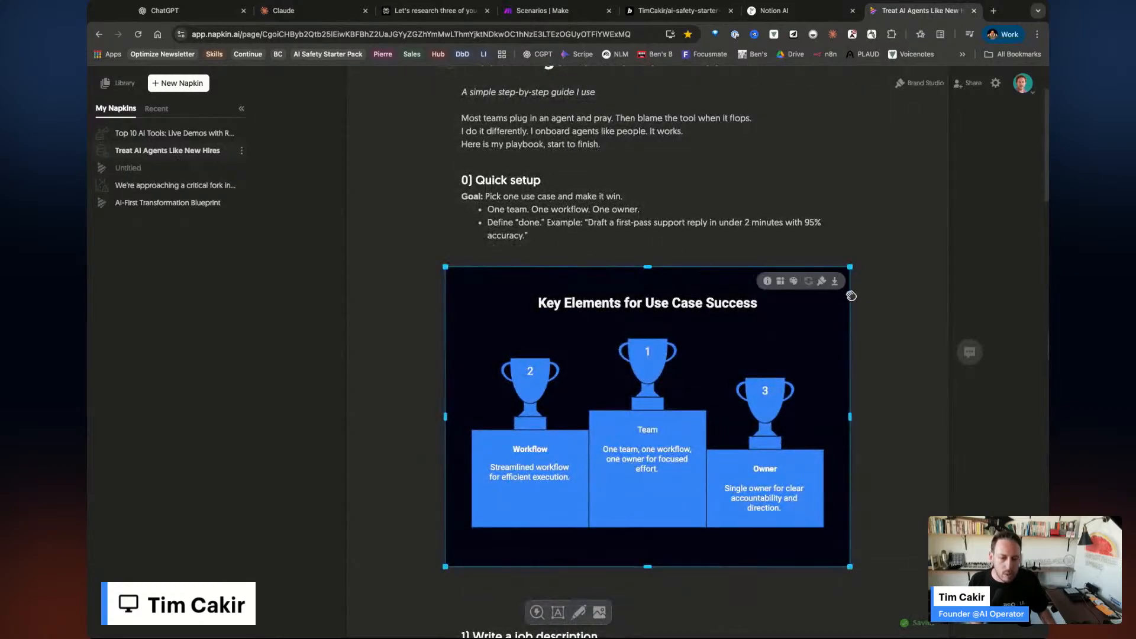
Inspect the trophy visual's export formats and background colours unchanged, then open a new browser tab.
{"action": "left_click", "coordinate": [835, 282]}
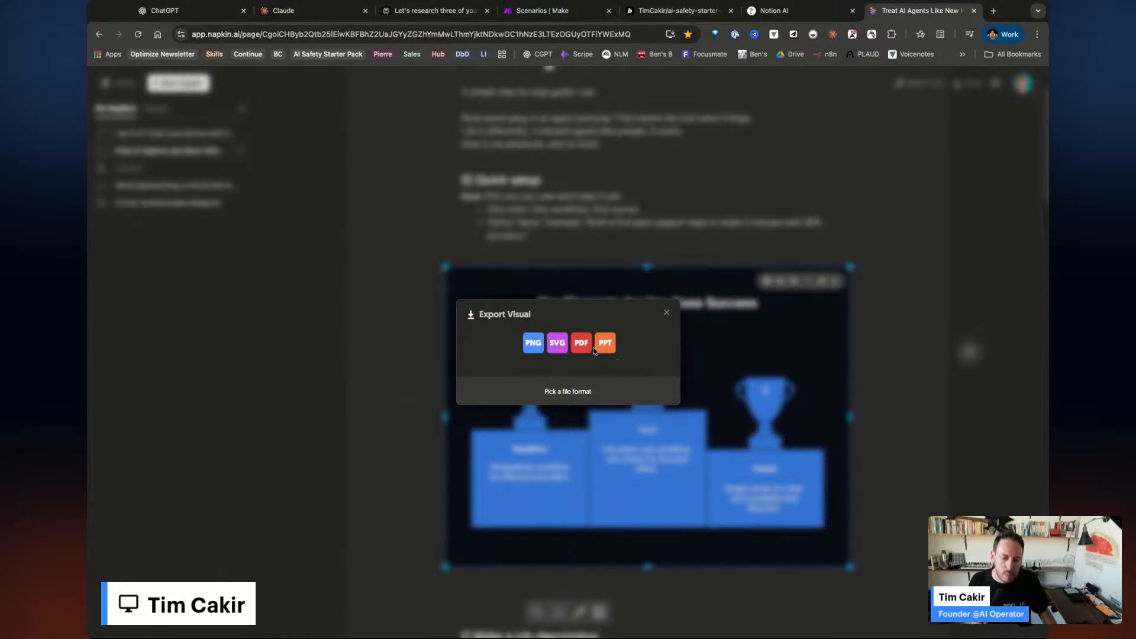
{"action": "left_click", "coordinate": [882, 279]}
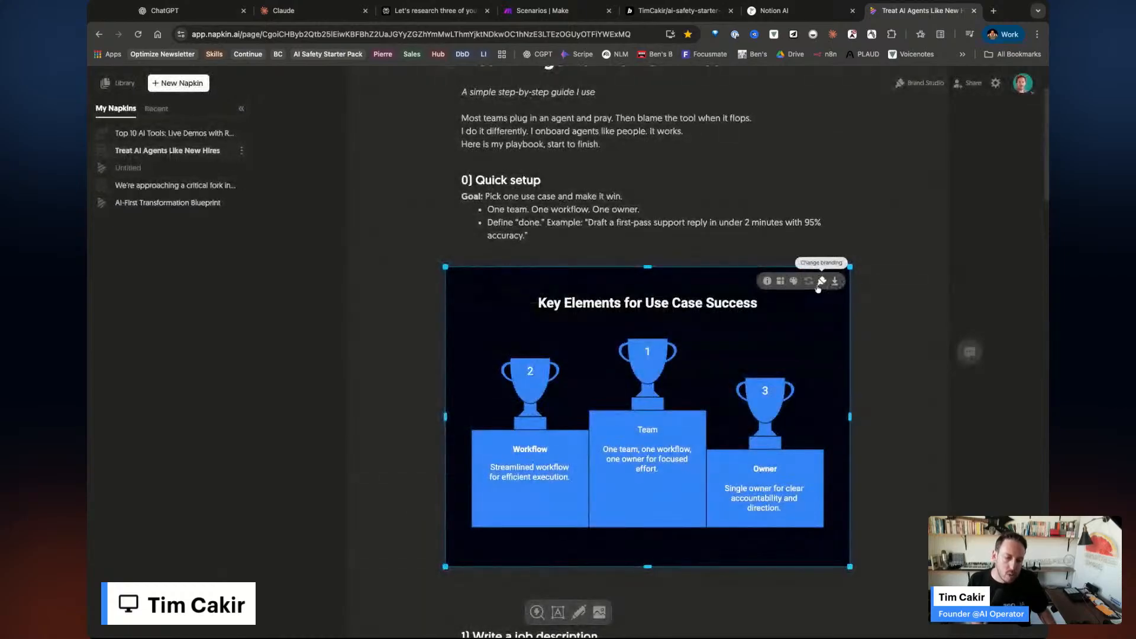
{"action": "left_click", "coordinate": [794, 283]}
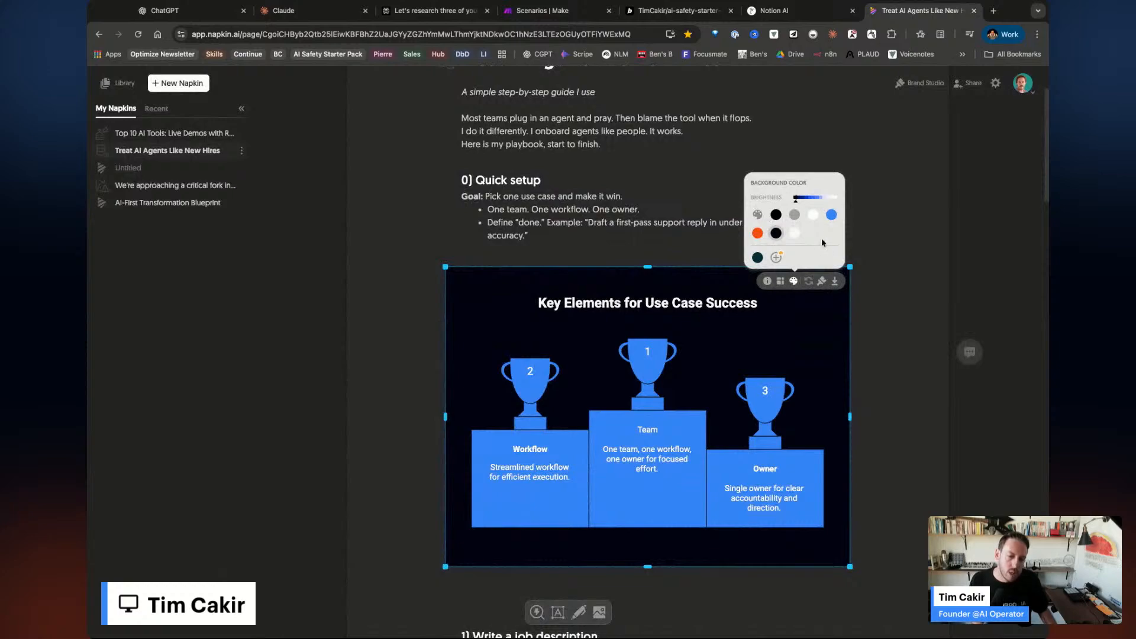
{"action": "mouse_move", "coordinate": [782, 283]}
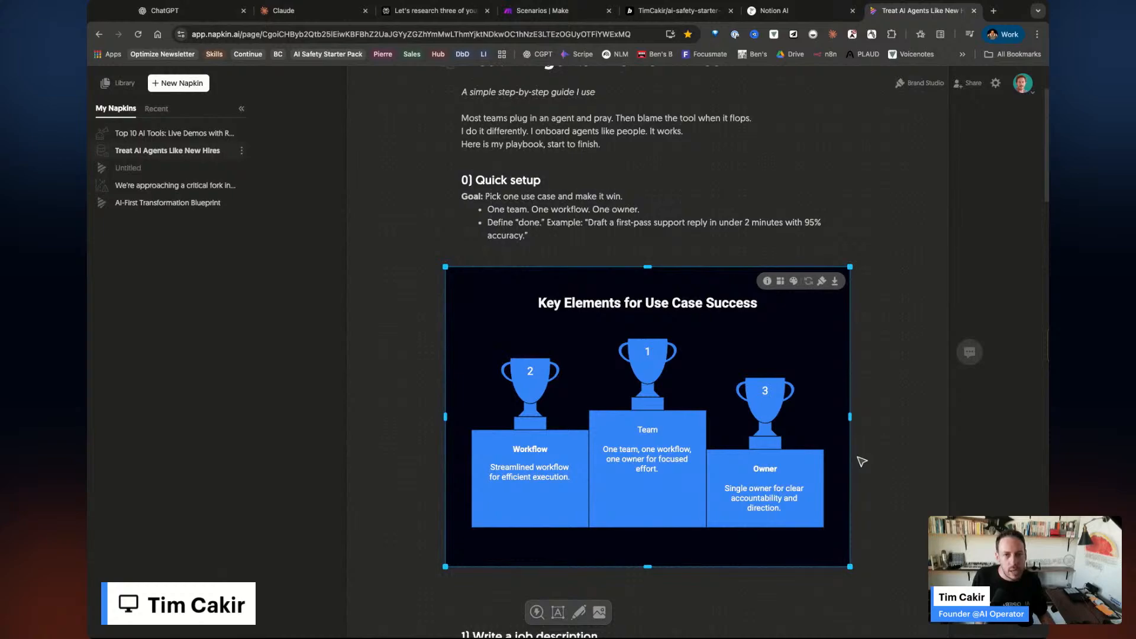
{"action": "scroll", "coordinate": [862, 462], "scroll_direction": "up", "scroll_amount": 2}
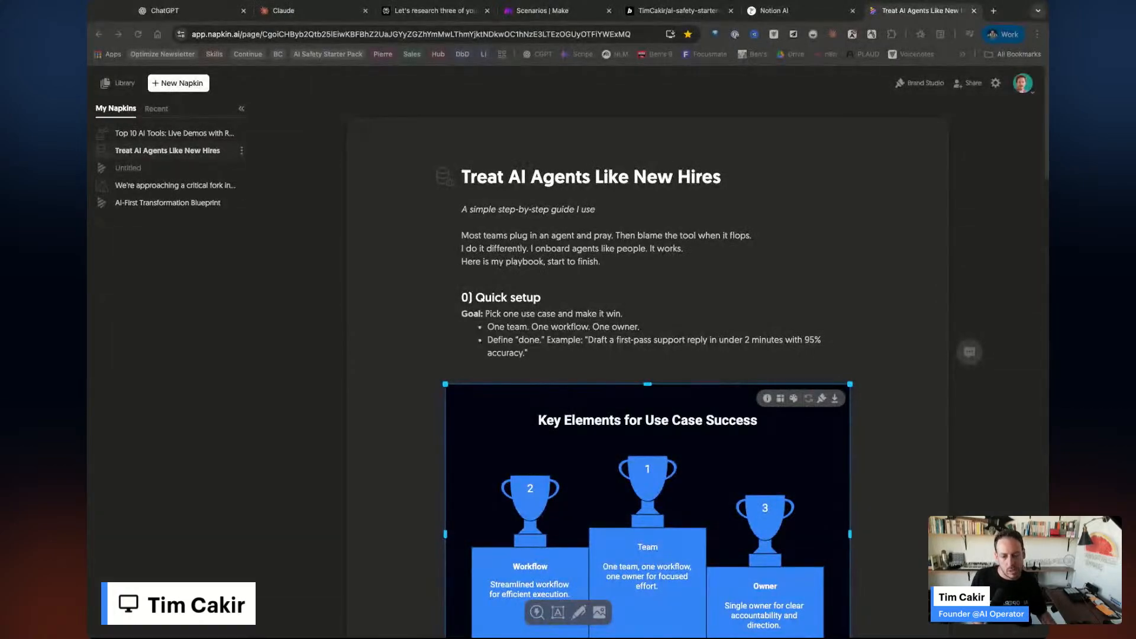
{"action": "left_click", "coordinate": [994, 11]}
Go to gamma.app and start a Remix of the AI Transformation Partner deck.
{"action": "type", "text": "gamma"}
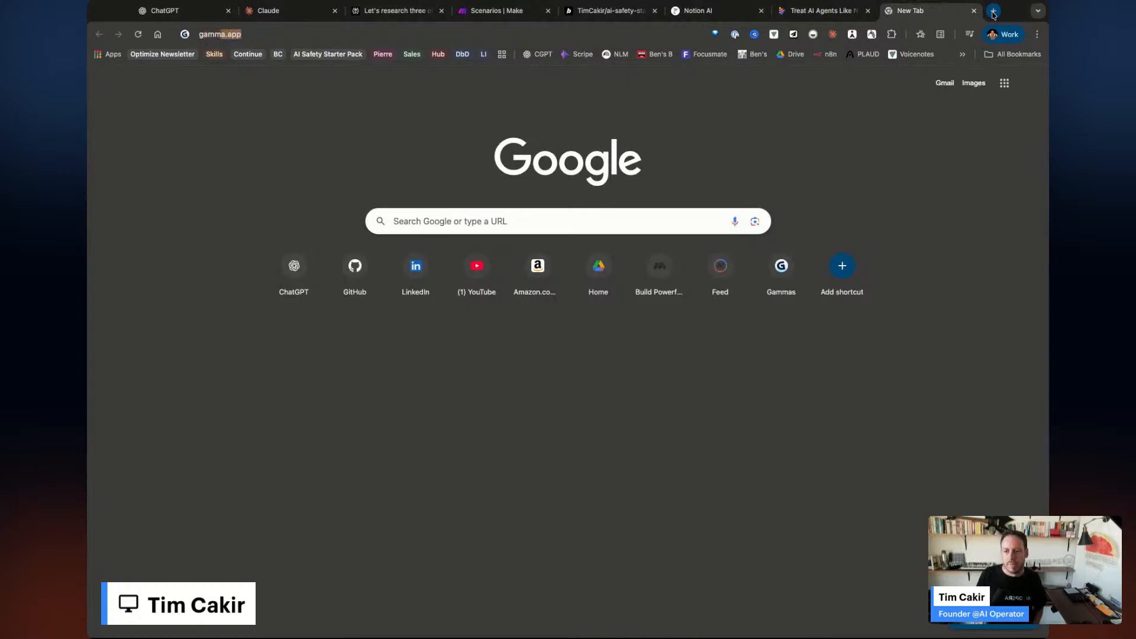
{"action": "key", "text": "Return"}
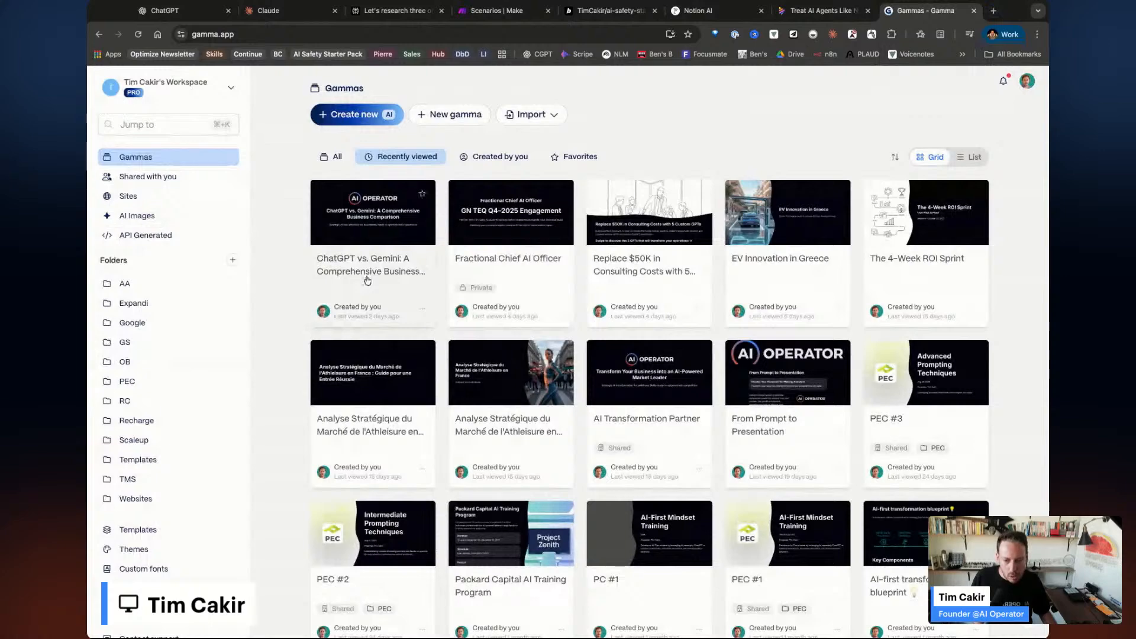
{"action": "scroll", "coordinate": [669, 522], "scroll_direction": "down", "scroll_amount": 2}
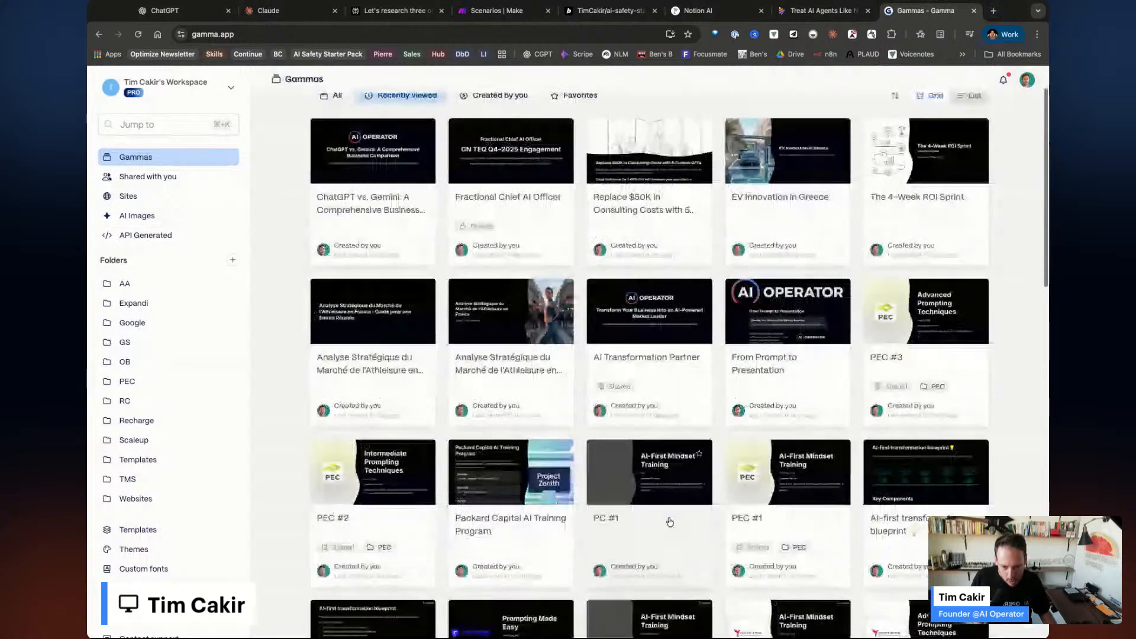
{"action": "left_click", "coordinate": [699, 408]}
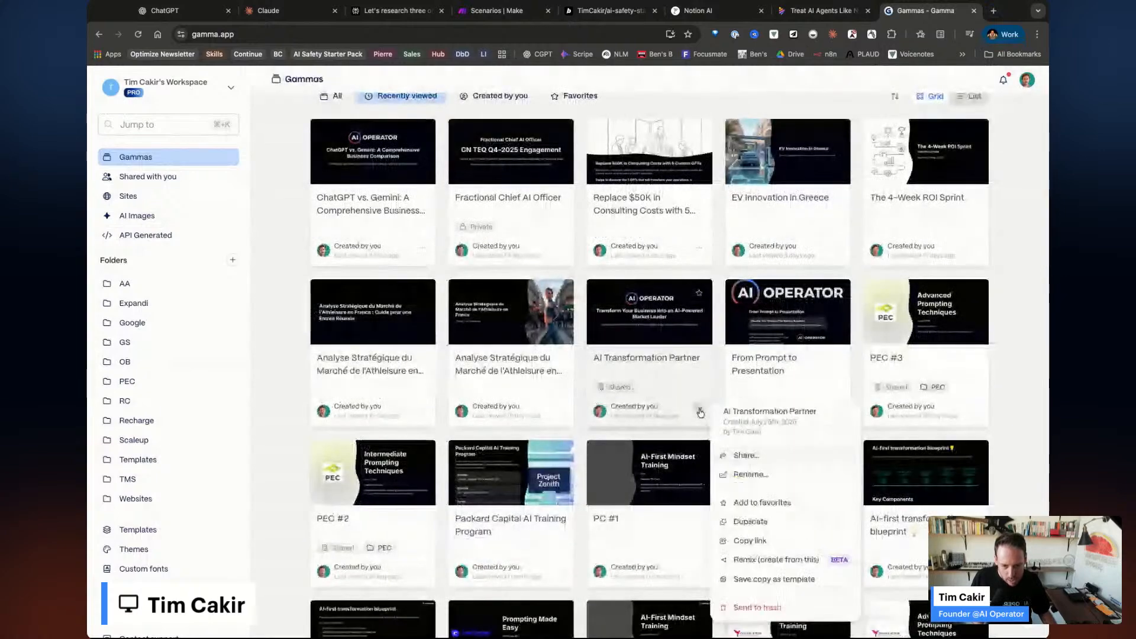
{"action": "left_click", "coordinate": [787, 566]}
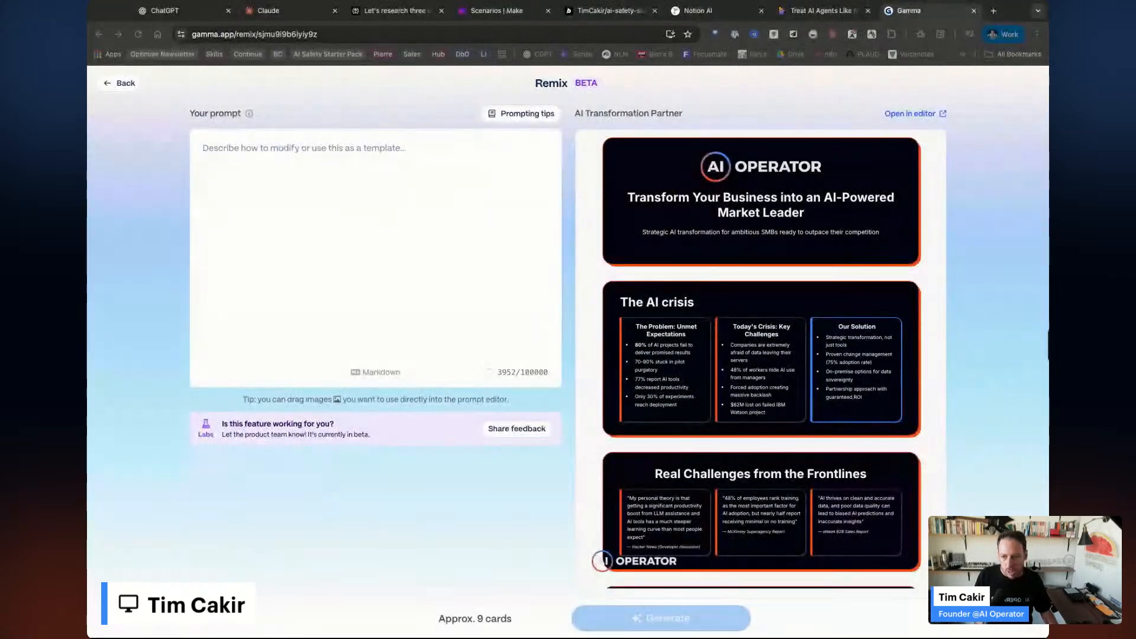
Paste the event session outline into the remix prompt and generate the 'Top 10 AI Tools: Live Demos' deck.
{"action": "key", "text": "ctrl+v"}
{"action": "scroll", "coordinate": [379, 355], "scroll_direction": "down", "scroll_amount": 5}
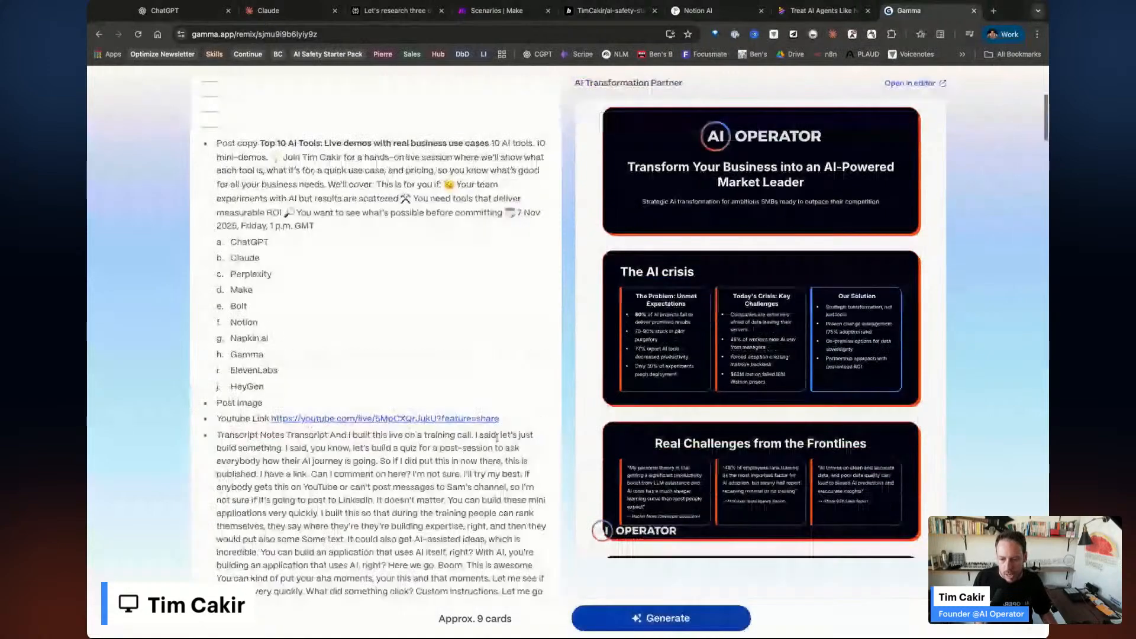
{"action": "scroll", "coordinate": [497, 438], "scroll_direction": "down", "scroll_amount": 15}
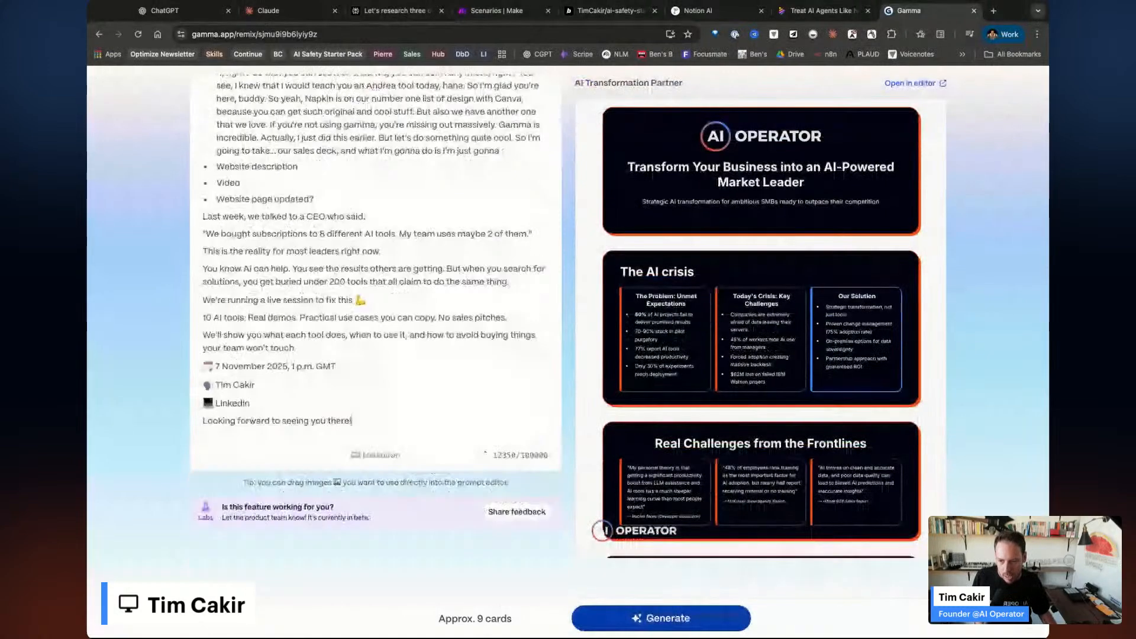
{"action": "left_click", "coordinate": [661, 617]}
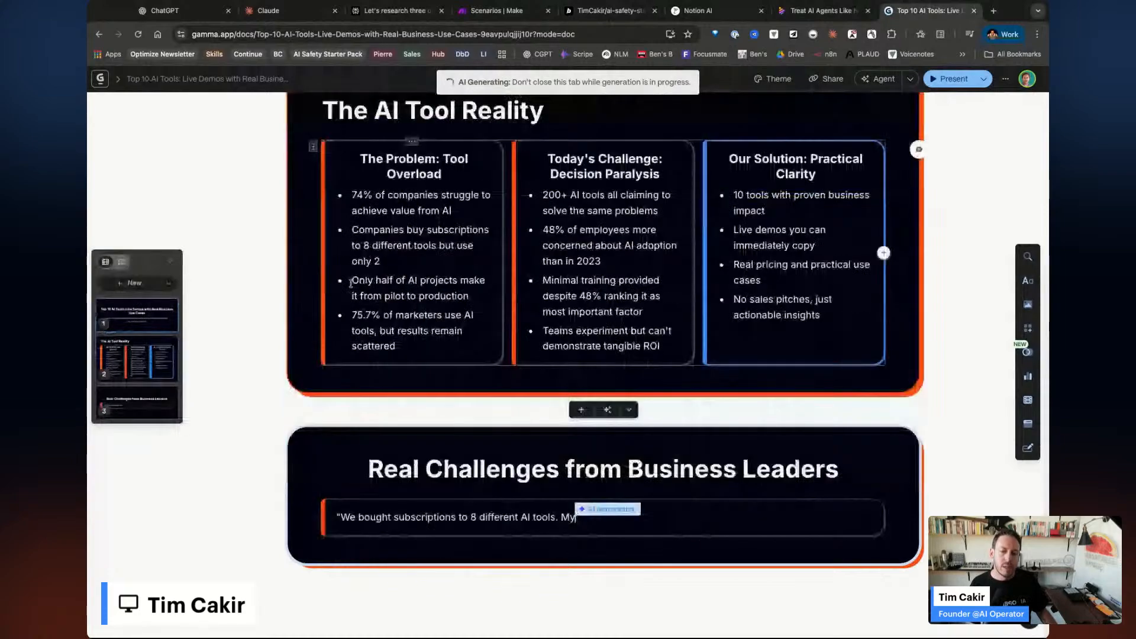
Scroll up through the generating deck to the Learning Journey card's mountain-path image.
{"action": "scroll", "coordinate": [609, 293], "scroll_direction": "up", "scroll_amount": 2}
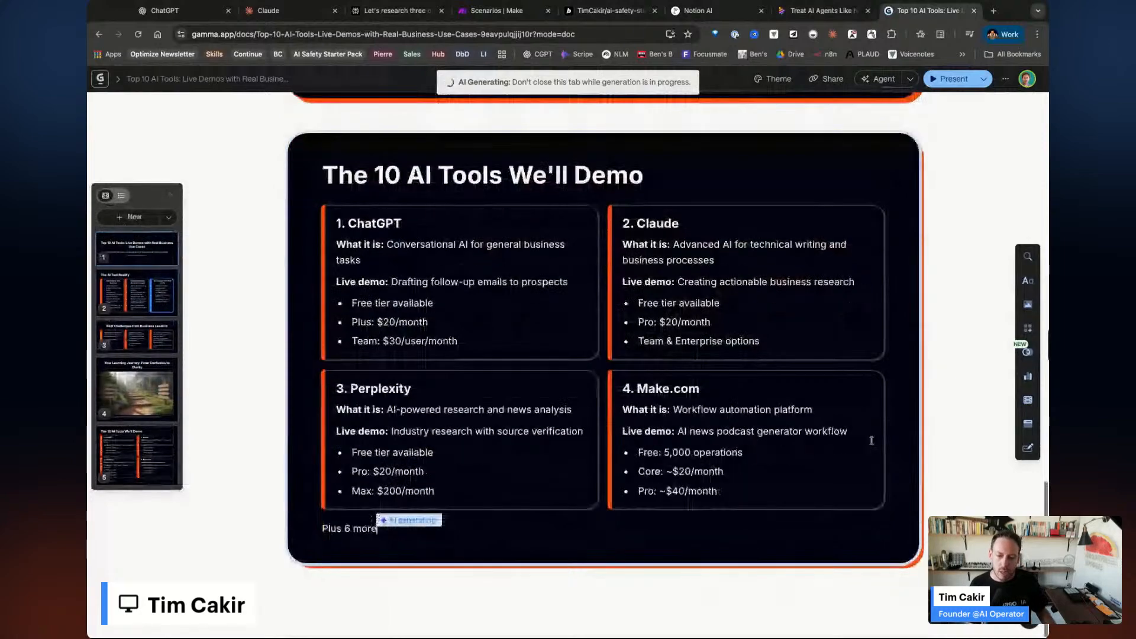
{"action": "scroll", "coordinate": [872, 440], "scroll_direction": "up", "scroll_amount": 10}
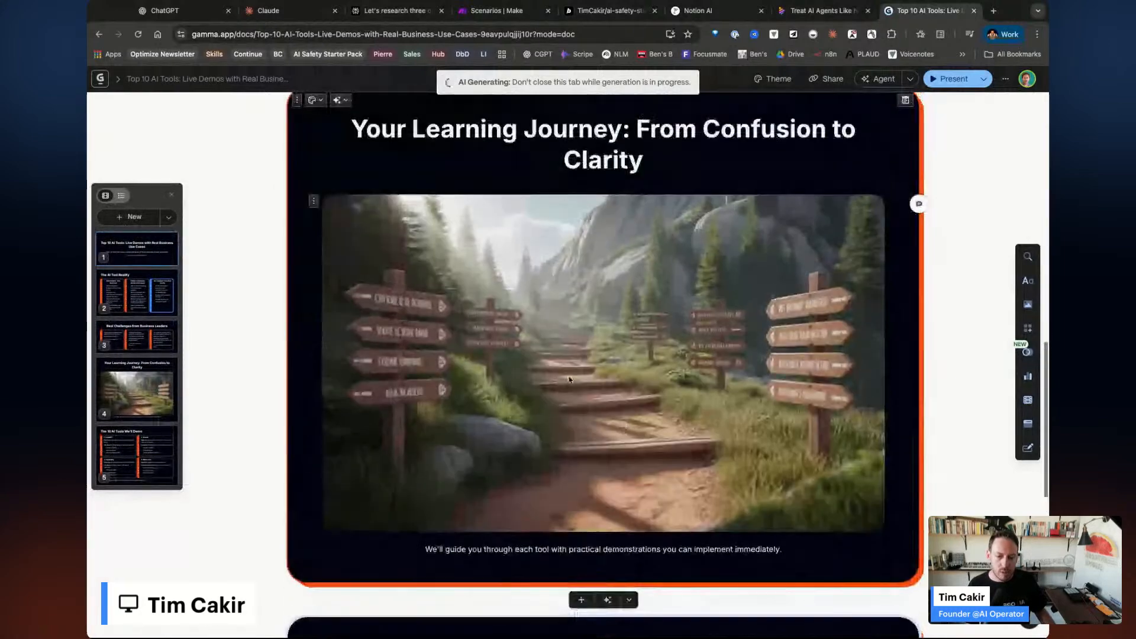
Open the AI image settings for the mountain-path picture in the Media panel.
{"action": "left_click", "coordinate": [569, 379]}
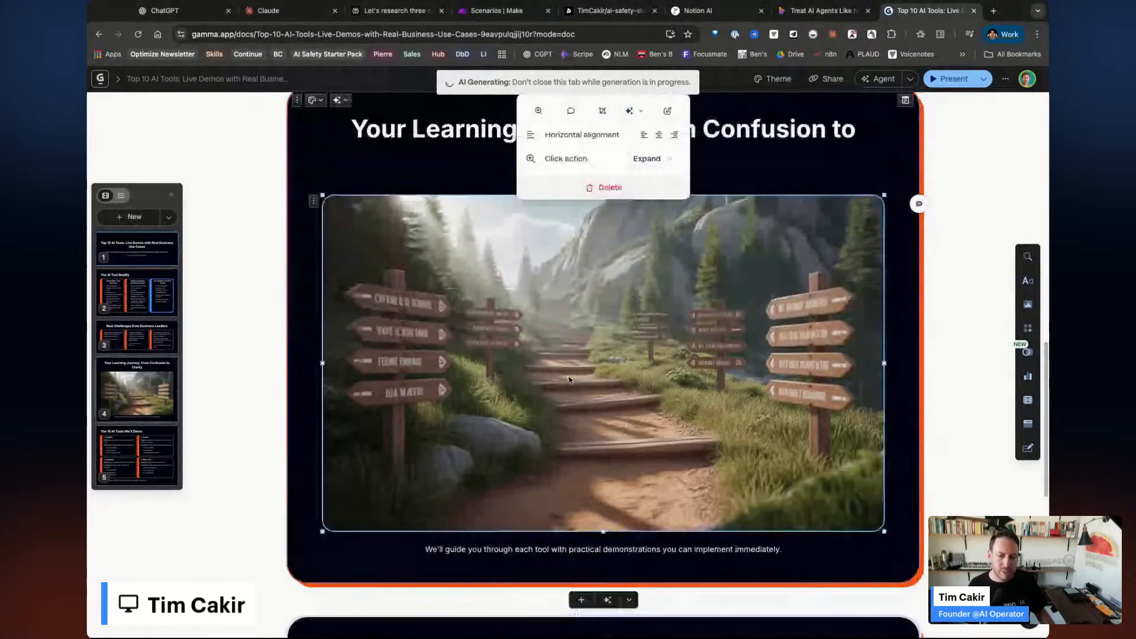
{"action": "scroll", "coordinate": [568, 380], "scroll_direction": "up", "scroll_amount": 1}
{"action": "left_click", "coordinate": [667, 138]}
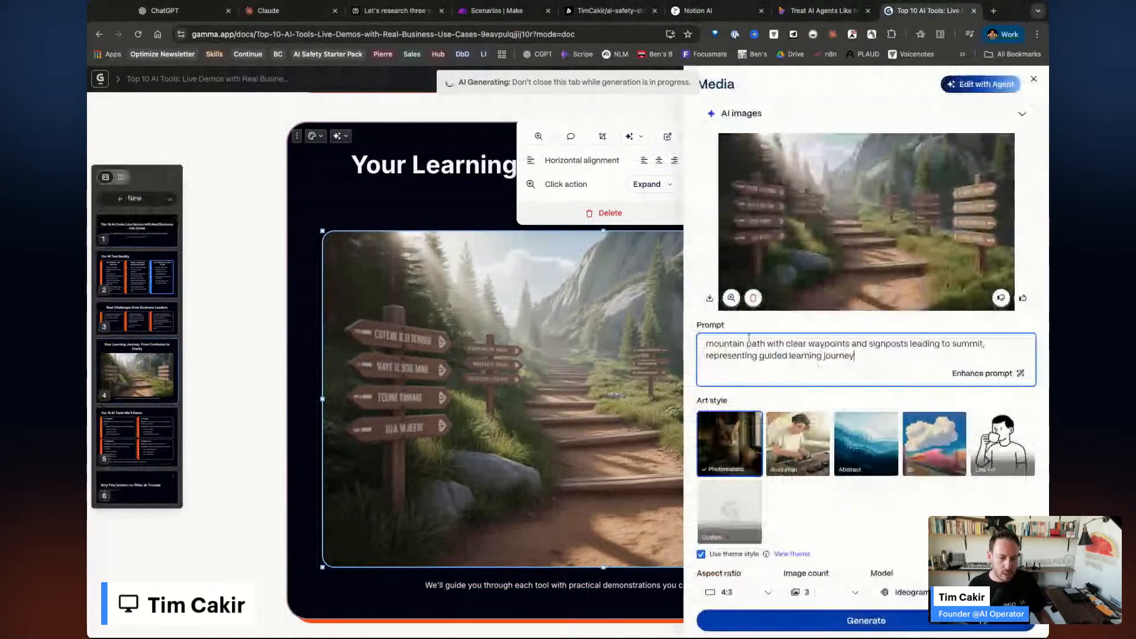
Browse the available image generation models, then view the other media source options.
{"action": "scroll", "coordinate": [916, 531], "scroll_direction": "down", "scroll_amount": 2}
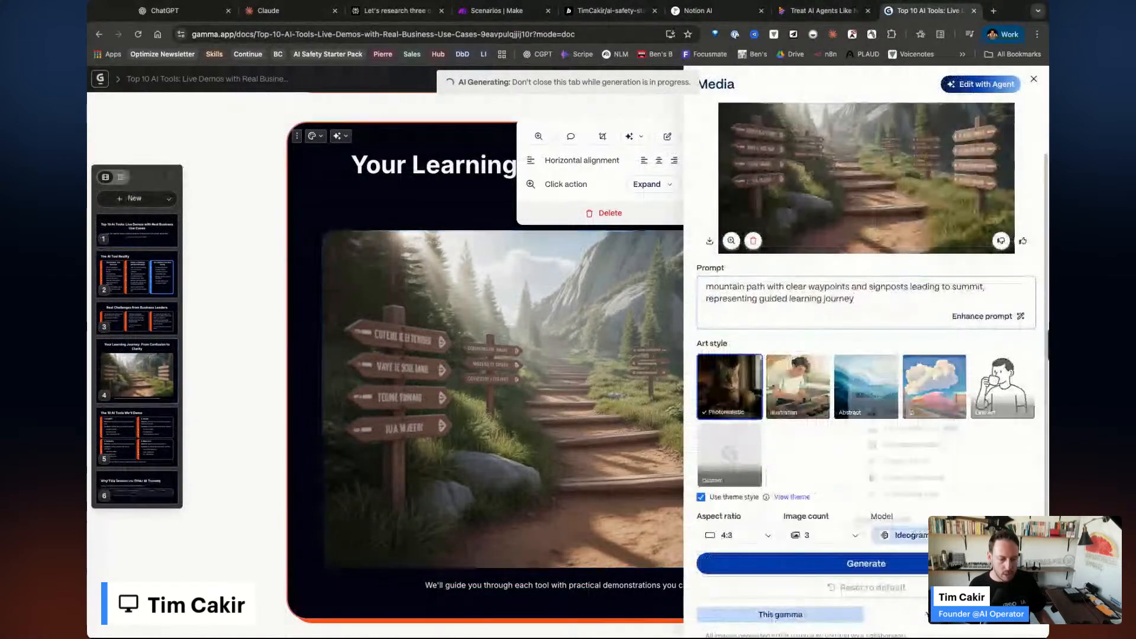
{"action": "left_click", "coordinate": [915, 533]}
{"action": "scroll", "coordinate": [911, 452], "scroll_direction": "down", "scroll_amount": 2}
{"action": "scroll", "coordinate": [912, 451], "scroll_direction": "down", "scroll_amount": 5}
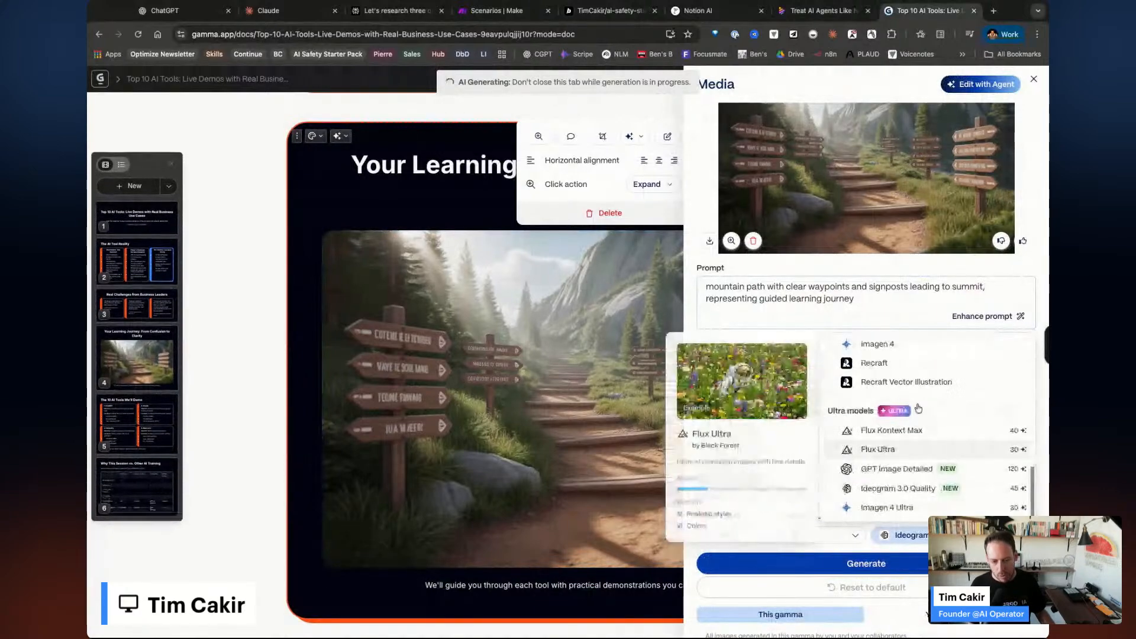
{"action": "scroll", "coordinate": [941, 468], "scroll_direction": "up", "scroll_amount": 8}
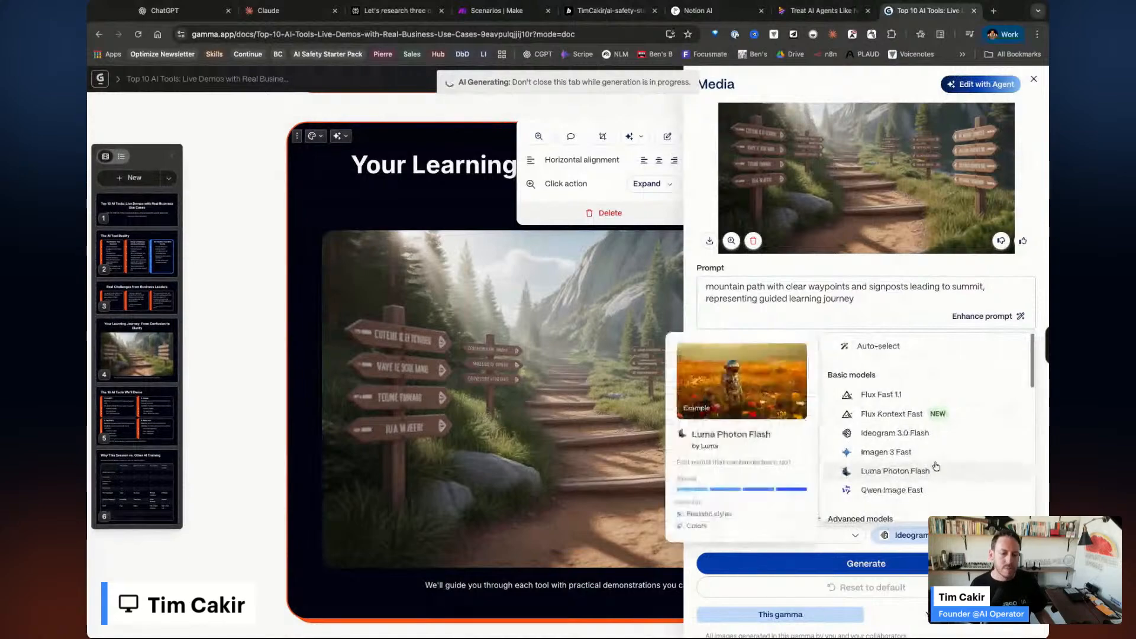
{"action": "scroll", "coordinate": [938, 473], "scroll_direction": "down", "scroll_amount": 8}
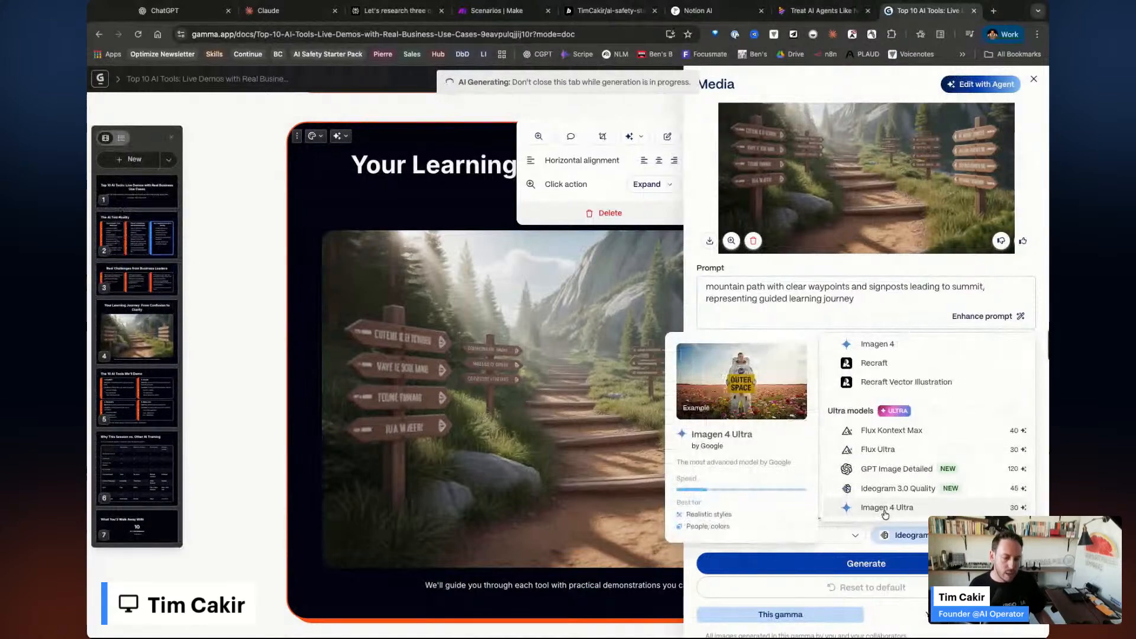
{"action": "mouse_move", "coordinate": [901, 477]}
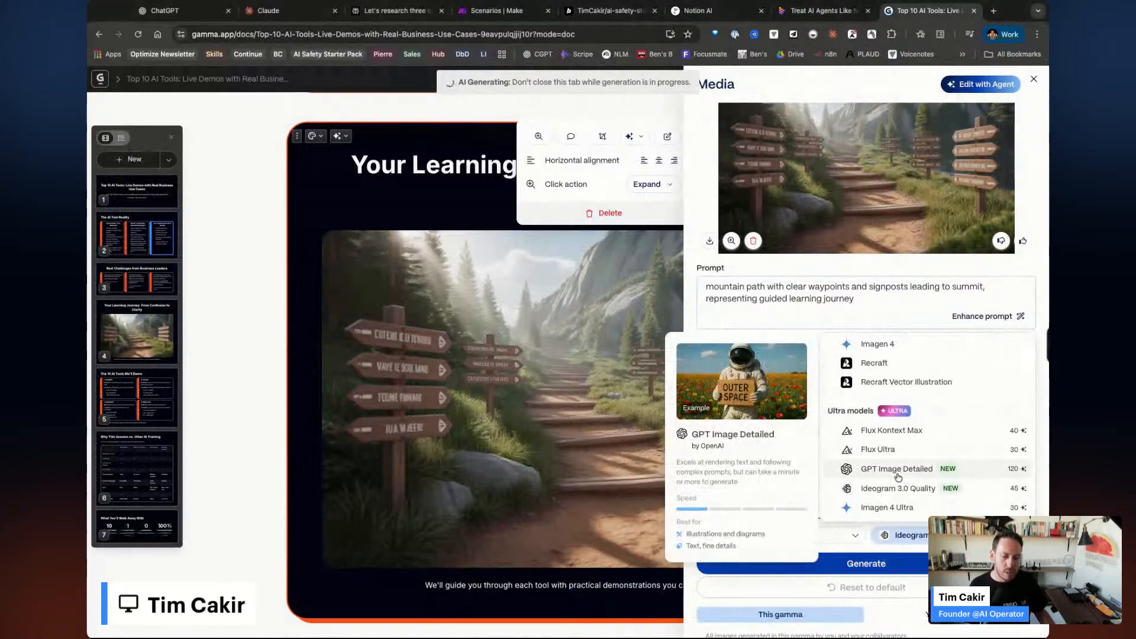
{"action": "left_click", "coordinate": [908, 301]}
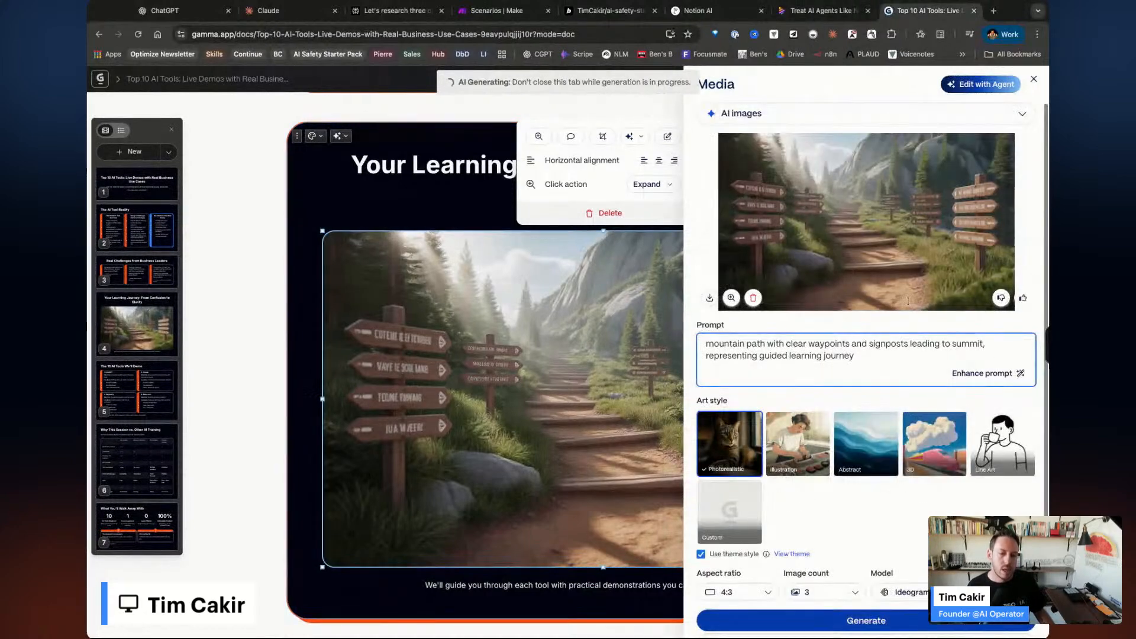
{"action": "left_click", "coordinate": [841, 114]}
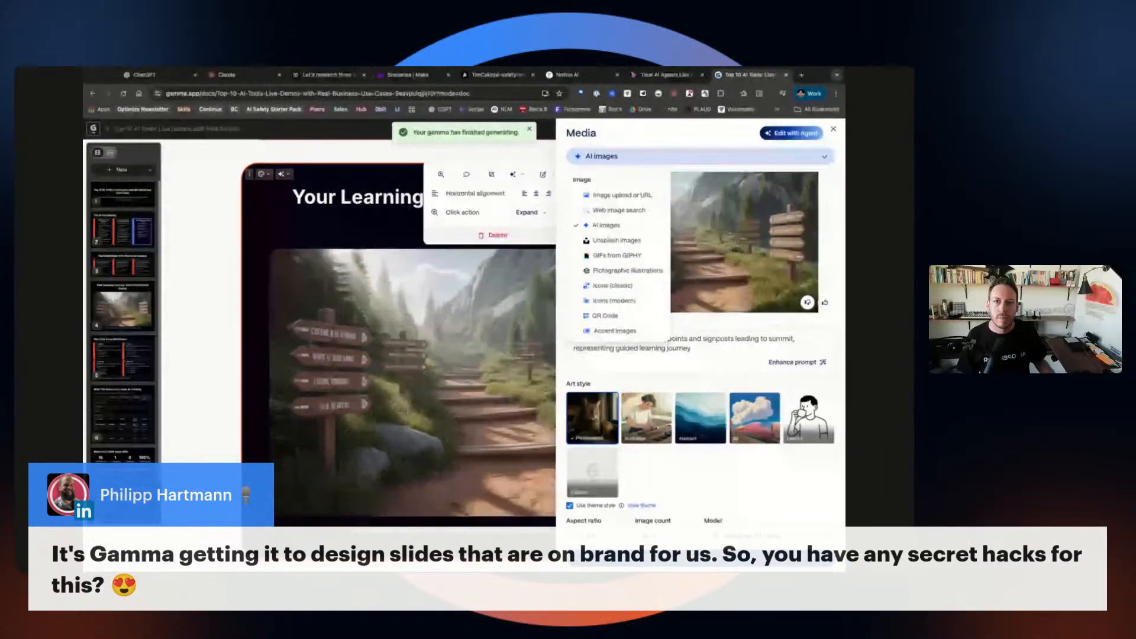
Close the Media panel and present the new deck from its title slide.
{"action": "left_click", "coordinate": [468, 458]}
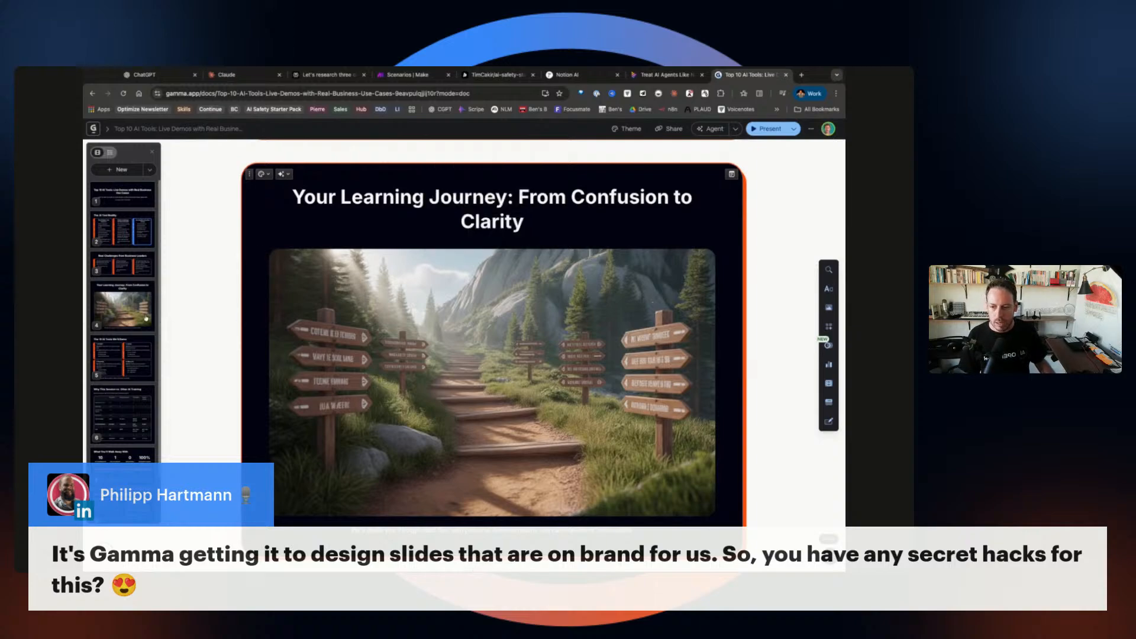
{"action": "left_click", "coordinate": [126, 200]}
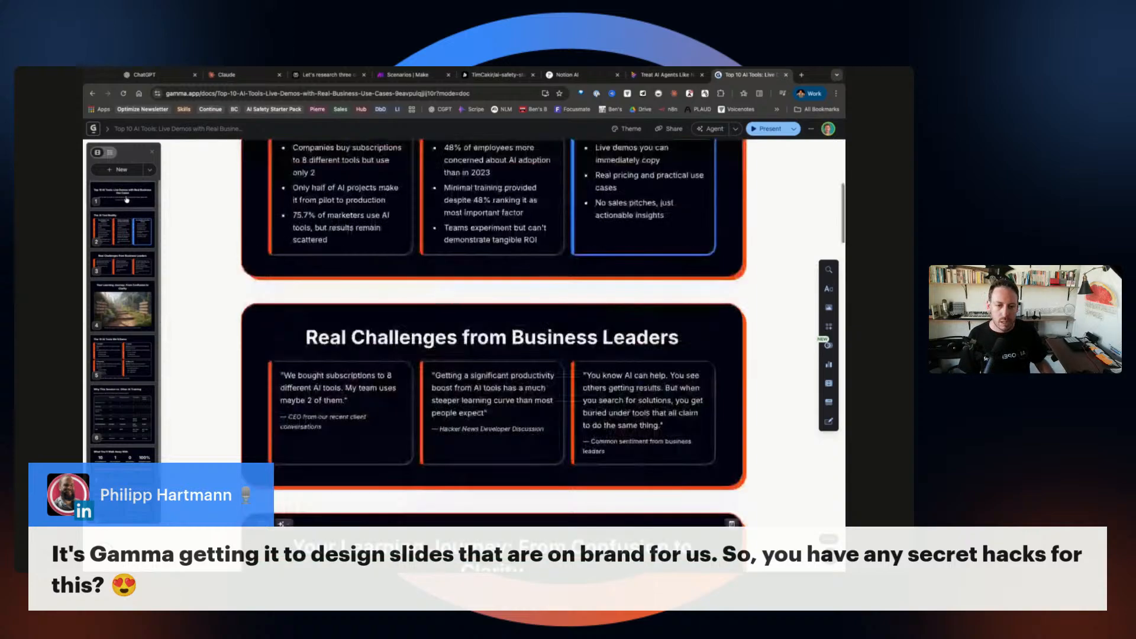
{"action": "left_click", "coordinate": [769, 128]}
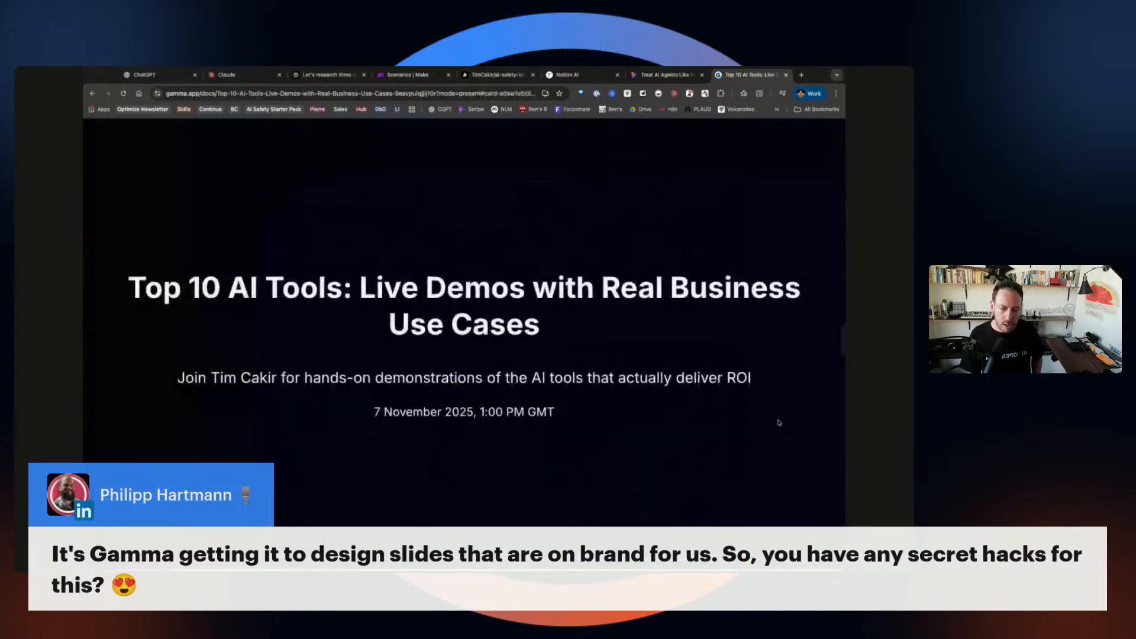
Step through two slides, exit presentation mode, and return to the Gamma dashboard.
{"action": "key", "text": "Right"}
{"action": "key", "text": "Right"}
{"action": "key", "text": "Right"}
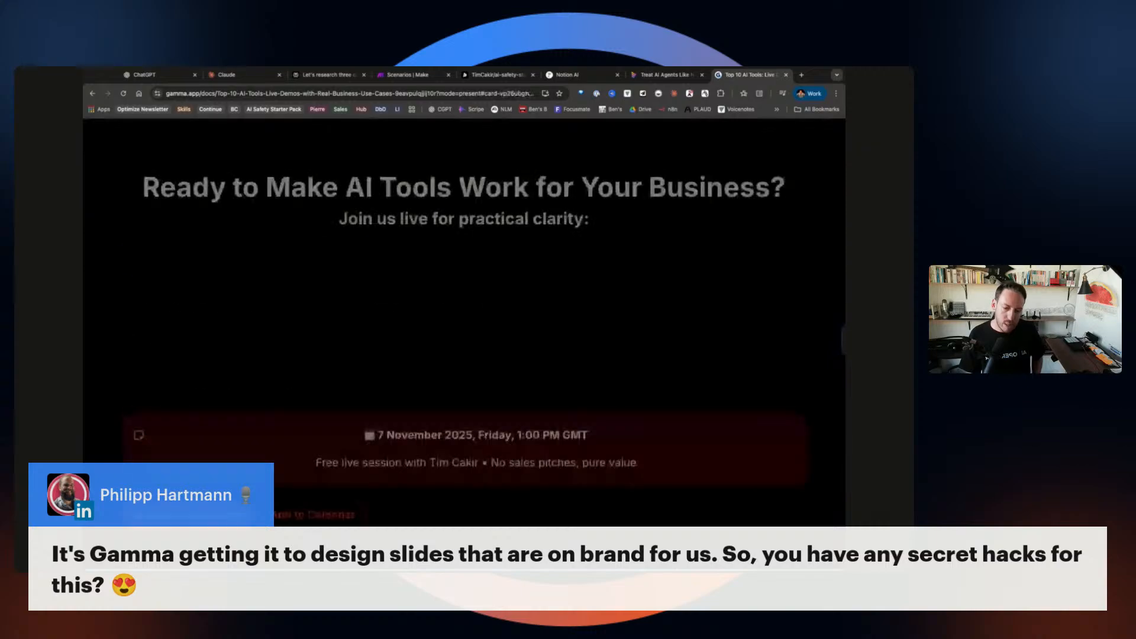
{"action": "key", "text": "Right"}
{"action": "key", "text": "Right"}
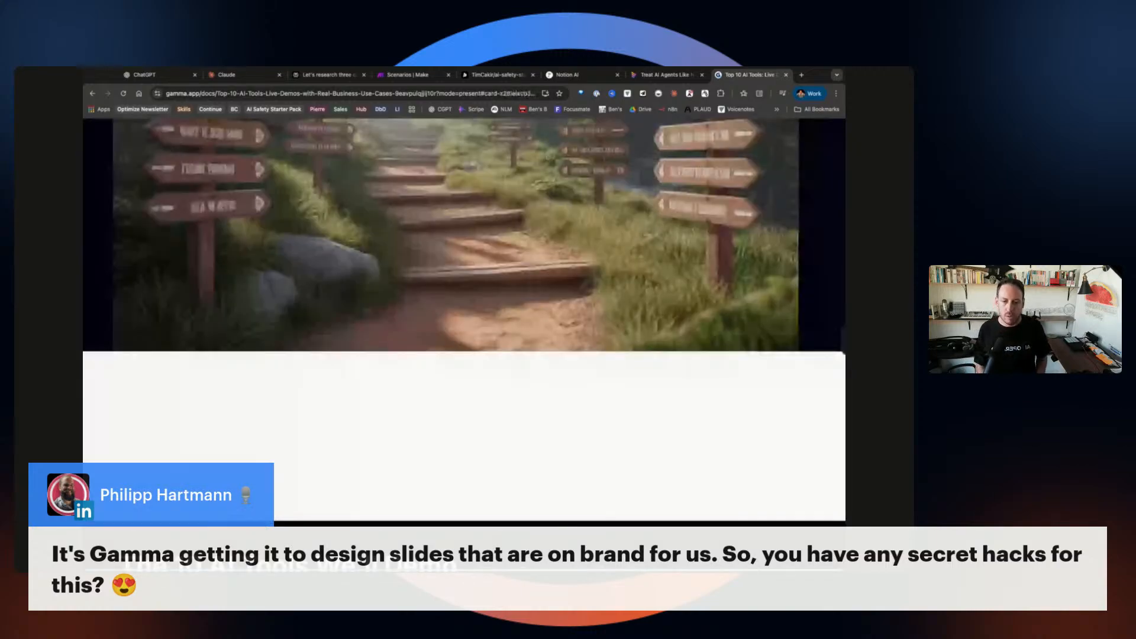
{"action": "key", "text": "Home"}
{"action": "key", "text": "Escape"}
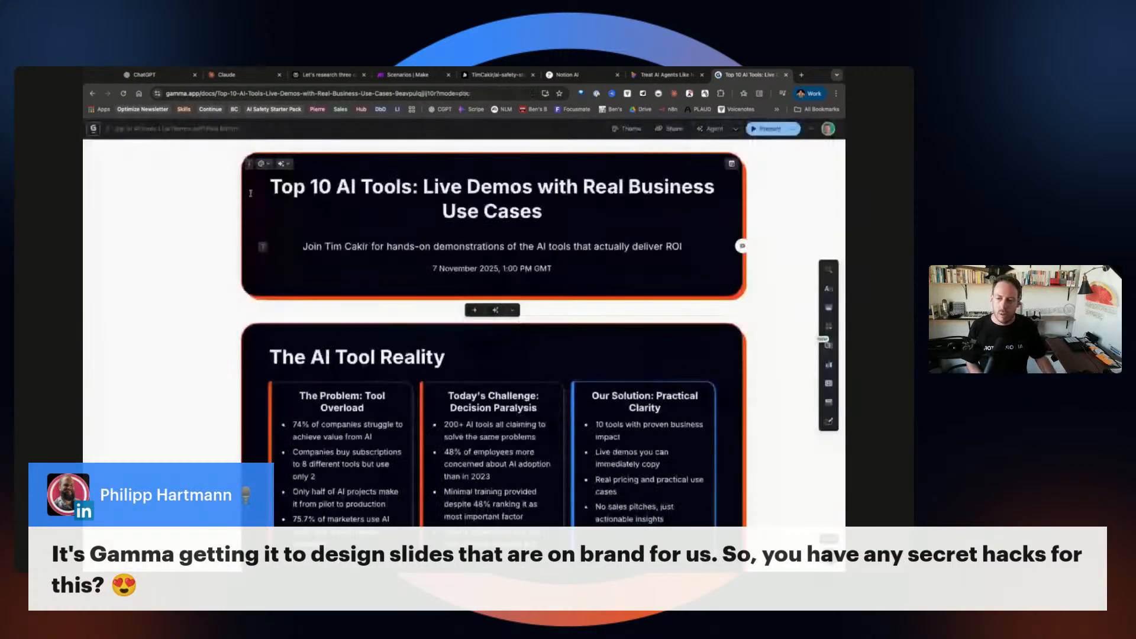
{"action": "left_click", "coordinate": [95, 131]}
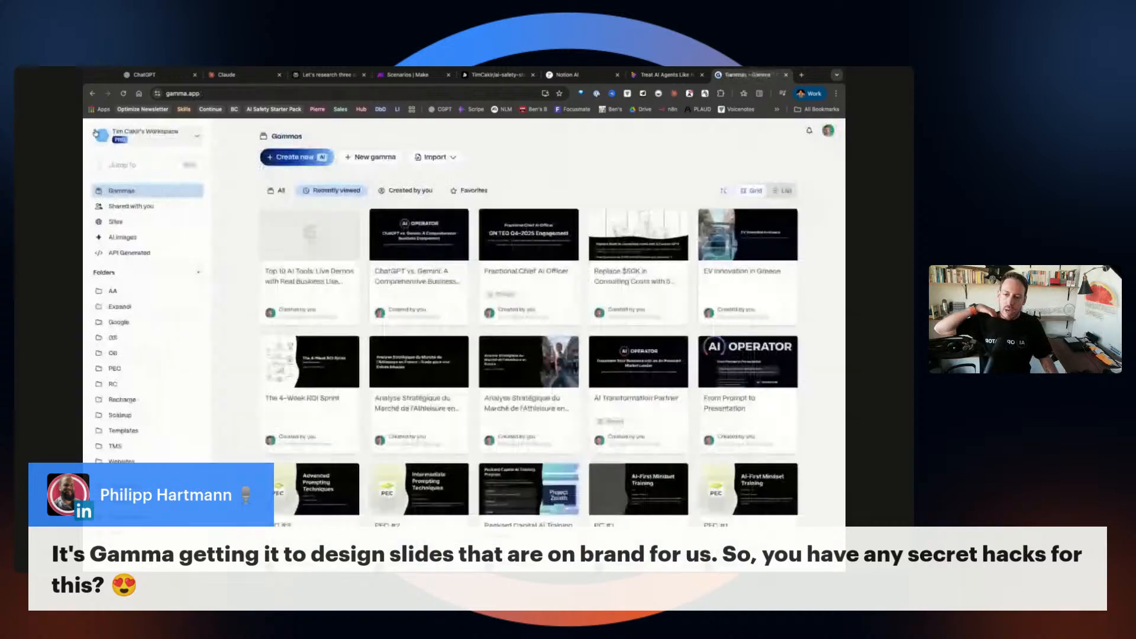
Start a Generate gamma with the prompt 'Home dj booths', lower the card count, and build its outline.
{"action": "left_click", "coordinate": [294, 157]}
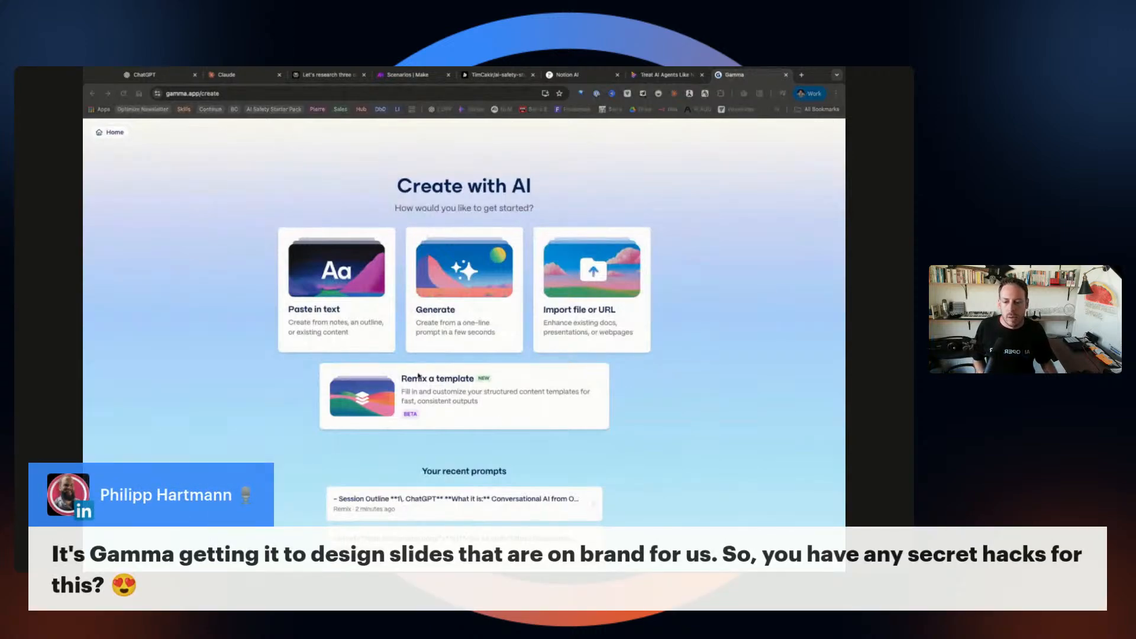
{"action": "scroll", "coordinate": [424, 378], "scroll_direction": "down", "scroll_amount": 3}
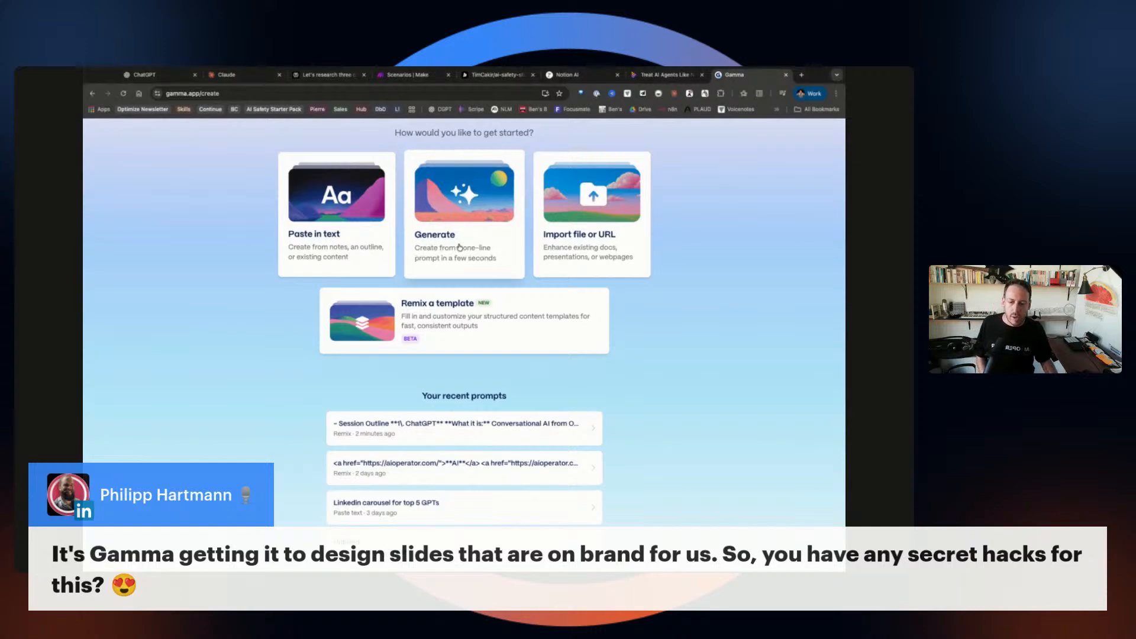
{"action": "left_click", "coordinate": [459, 247]}
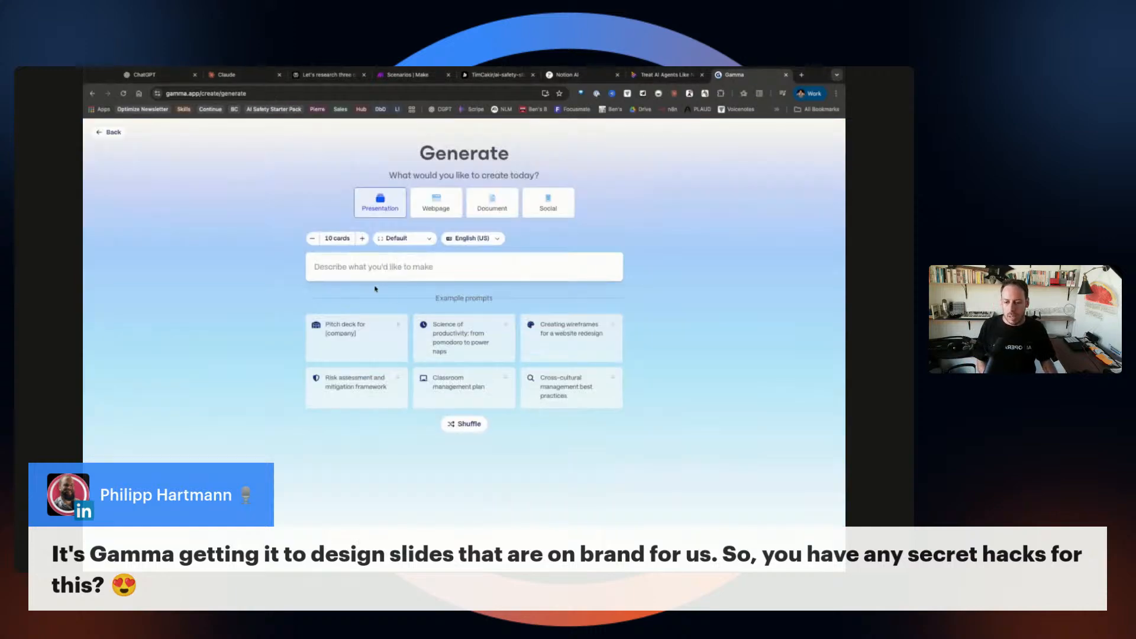
{"action": "type", "text": "Home dj booths"}
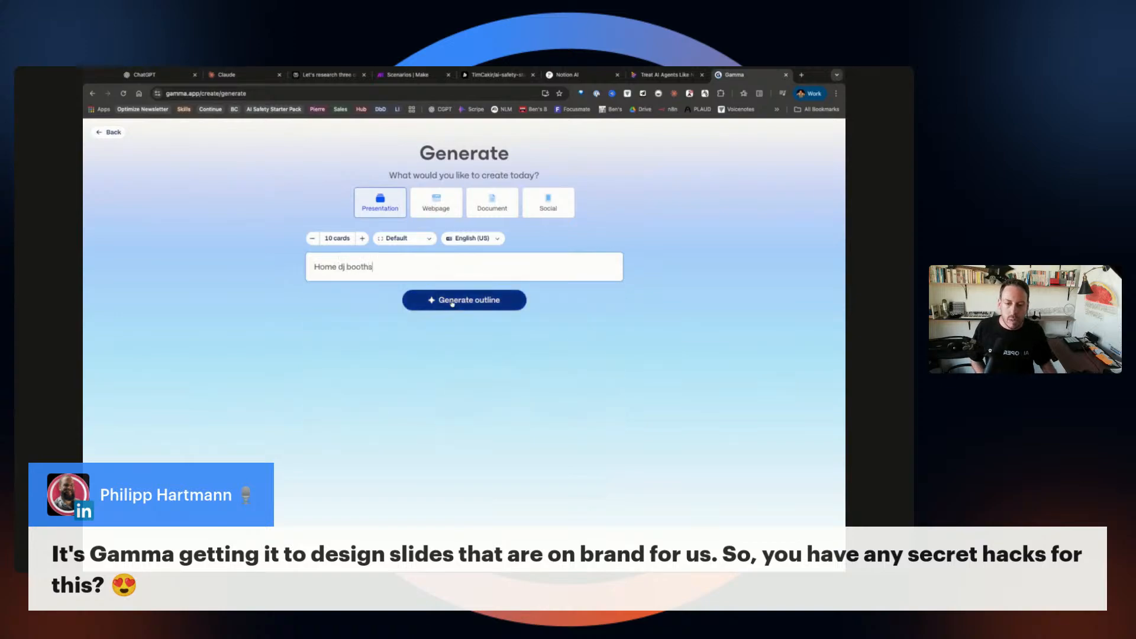
{"action": "left_click", "coordinate": [313, 239]}
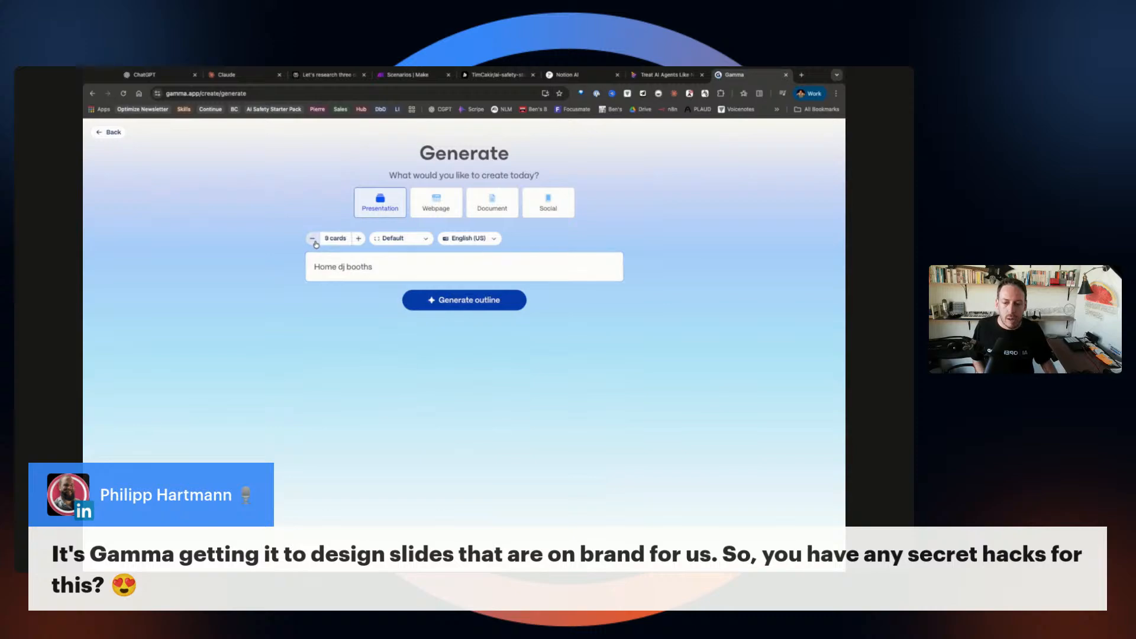
{"action": "left_click", "coordinate": [447, 307]}
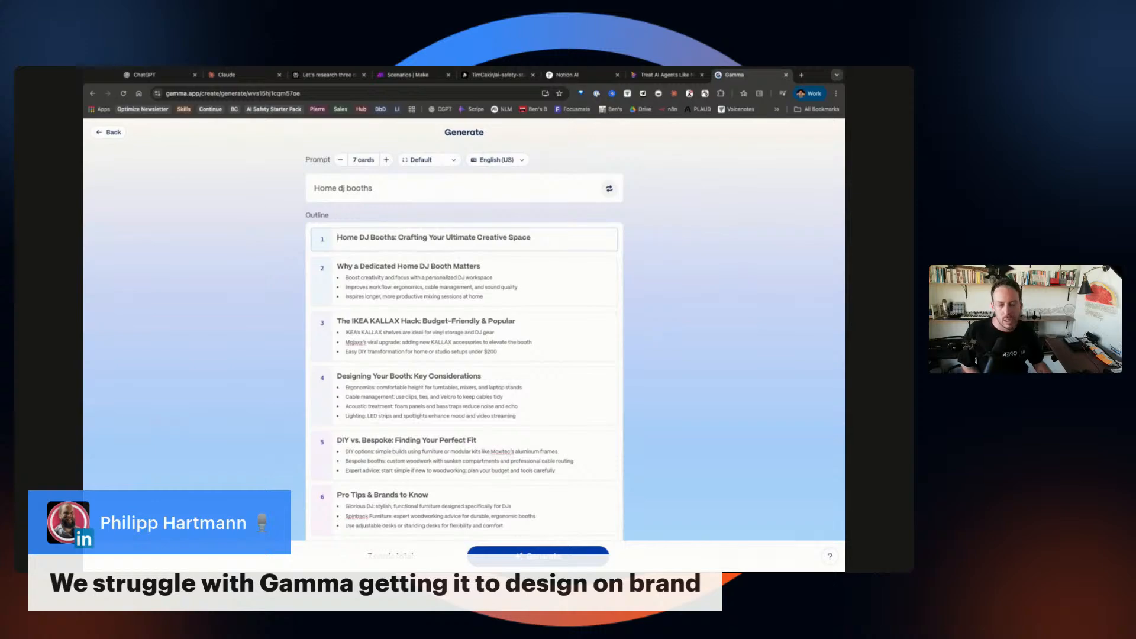
{"action": "scroll", "coordinate": [464, 332], "scroll_direction": "down", "scroll_amount": 5}
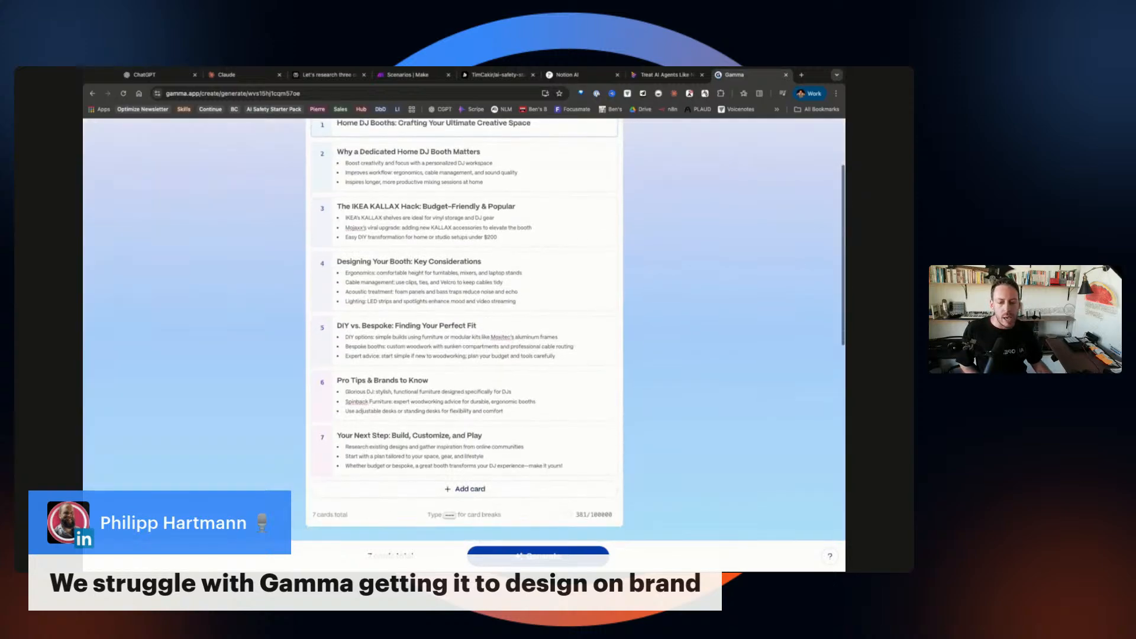
{"action": "scroll", "coordinate": [464, 332], "scroll_direction": "down", "scroll_amount": 10}
{"action": "scroll", "coordinate": [464, 331], "scroll_direction": "up", "scroll_amount": 15}
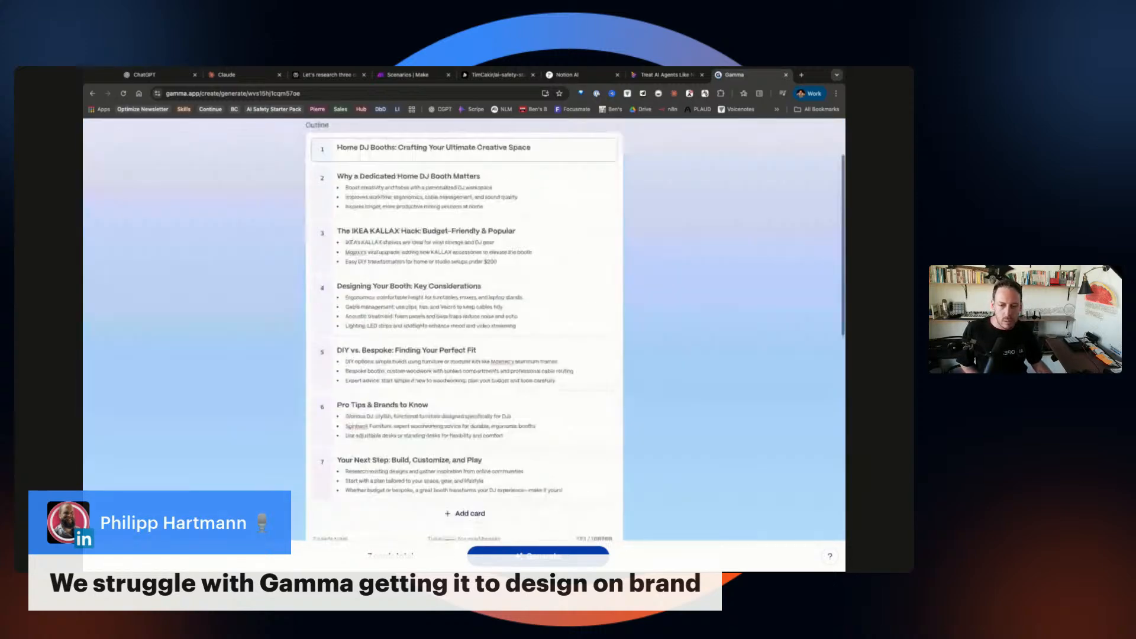
Generate the full seven-card Home DJ Booths deck from the outline and review its illustrated cards.
{"action": "left_click", "coordinate": [538, 555]}
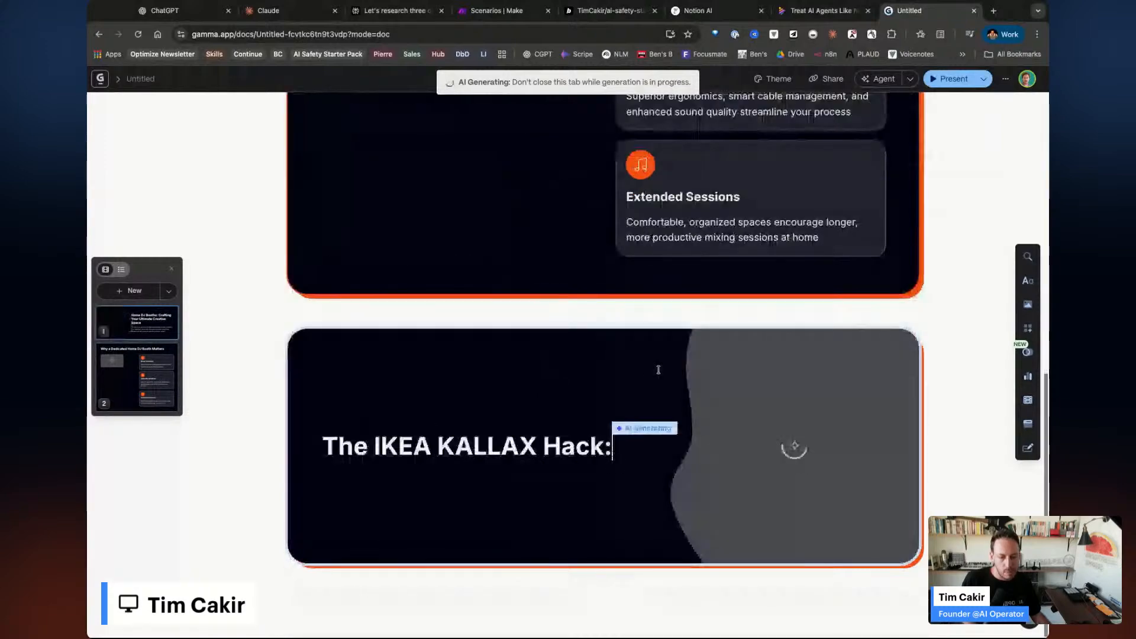
{"action": "scroll", "coordinate": [664, 387], "scroll_direction": "up", "scroll_amount": 8}
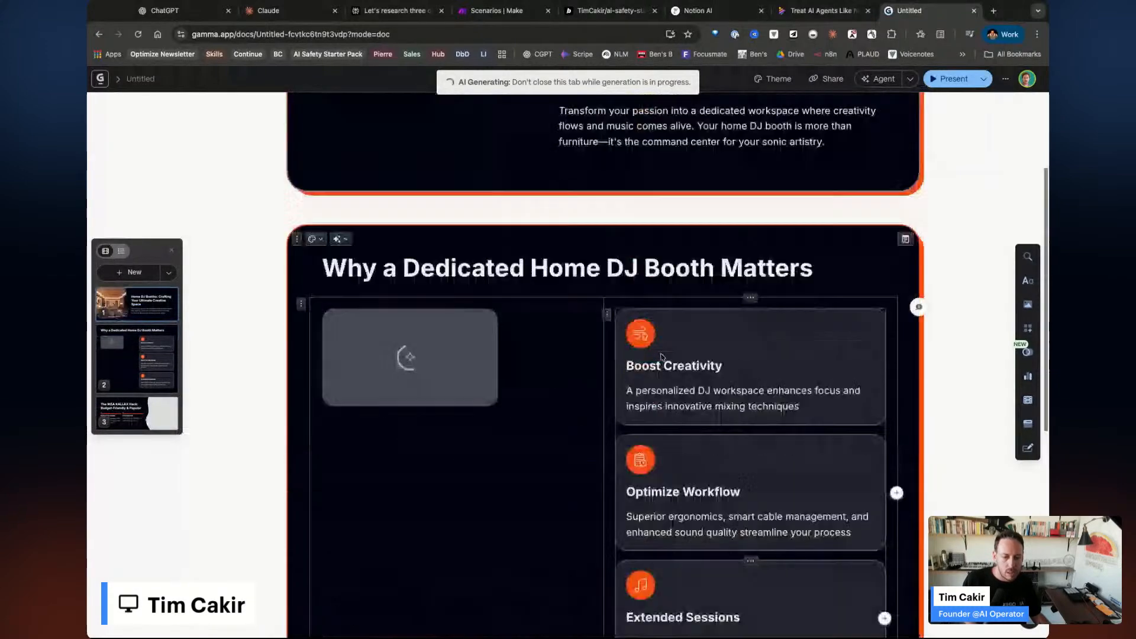
{"action": "scroll", "coordinate": [662, 357], "scroll_direction": "up", "scroll_amount": 2}
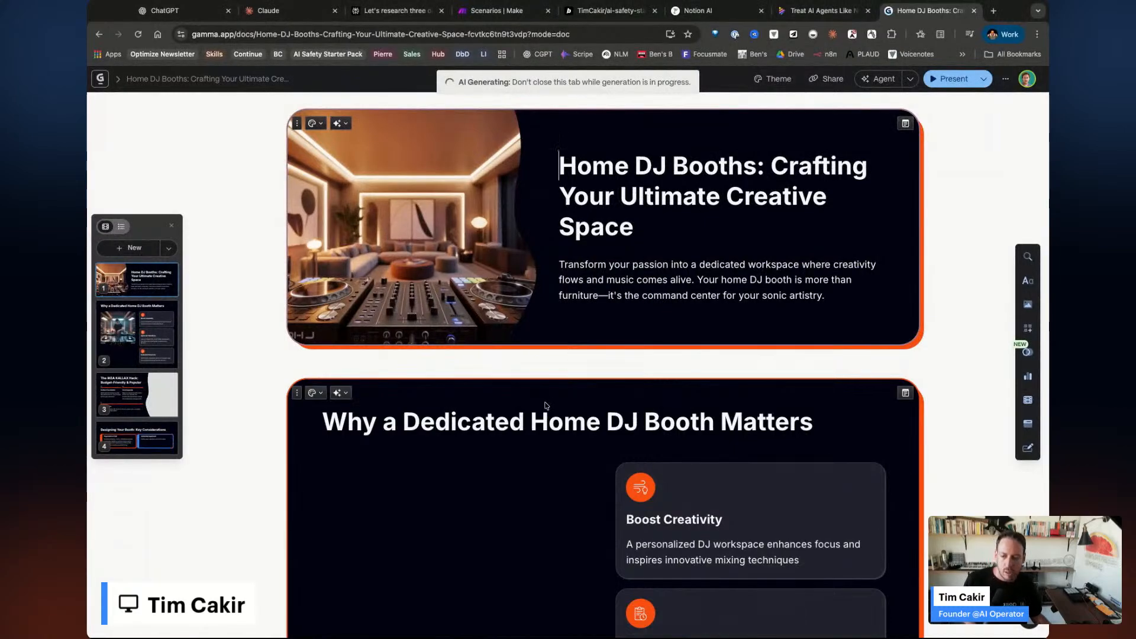
{"action": "scroll", "coordinate": [545, 405], "scroll_direction": "down", "scroll_amount": 6}
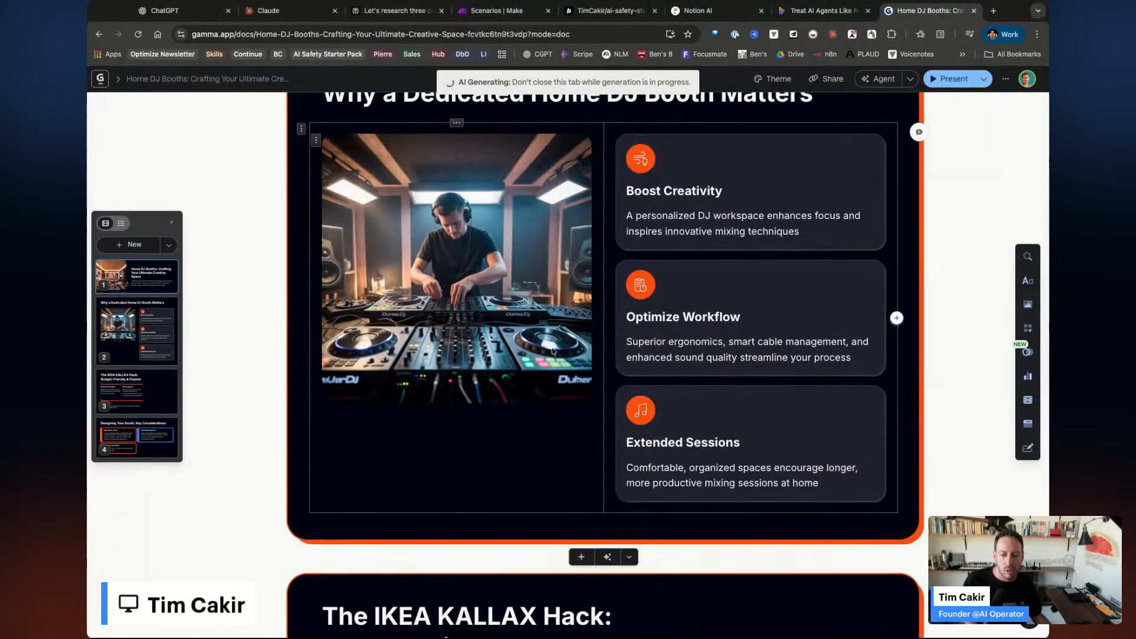
{"action": "scroll", "coordinate": [550, 355], "scroll_direction": "down", "scroll_amount": 8}
{"action": "scroll", "coordinate": [552, 351], "scroll_direction": "down", "scroll_amount": 1}
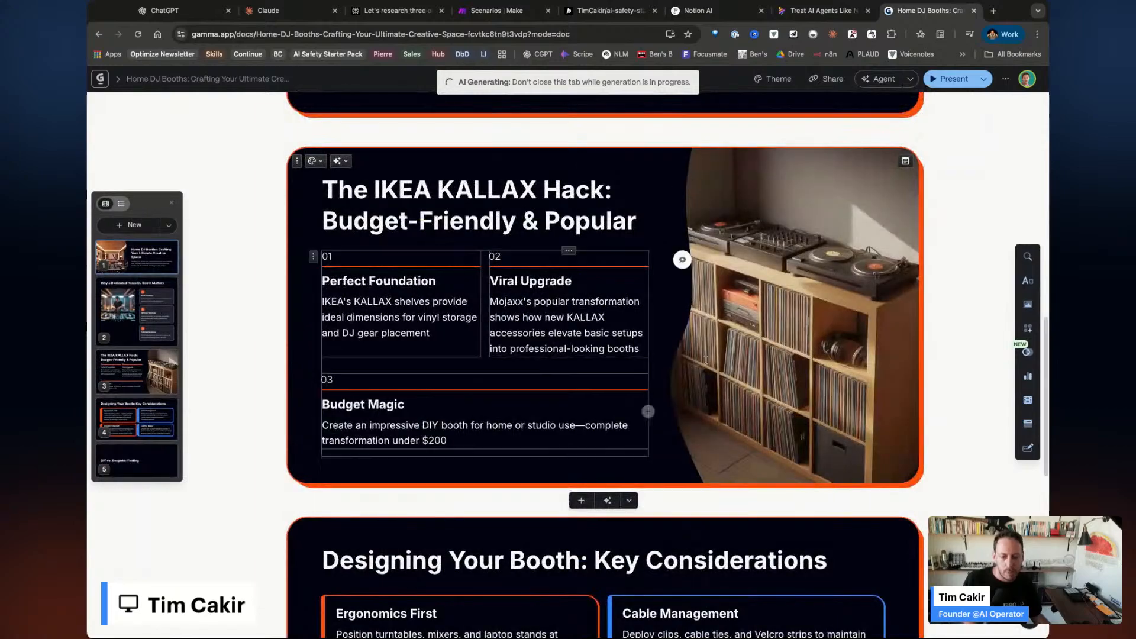
{"action": "scroll", "coordinate": [740, 384], "scroll_direction": "down", "scroll_amount": 5}
{"action": "scroll", "coordinate": [773, 400], "scroll_direction": "down", "scroll_amount": 5}
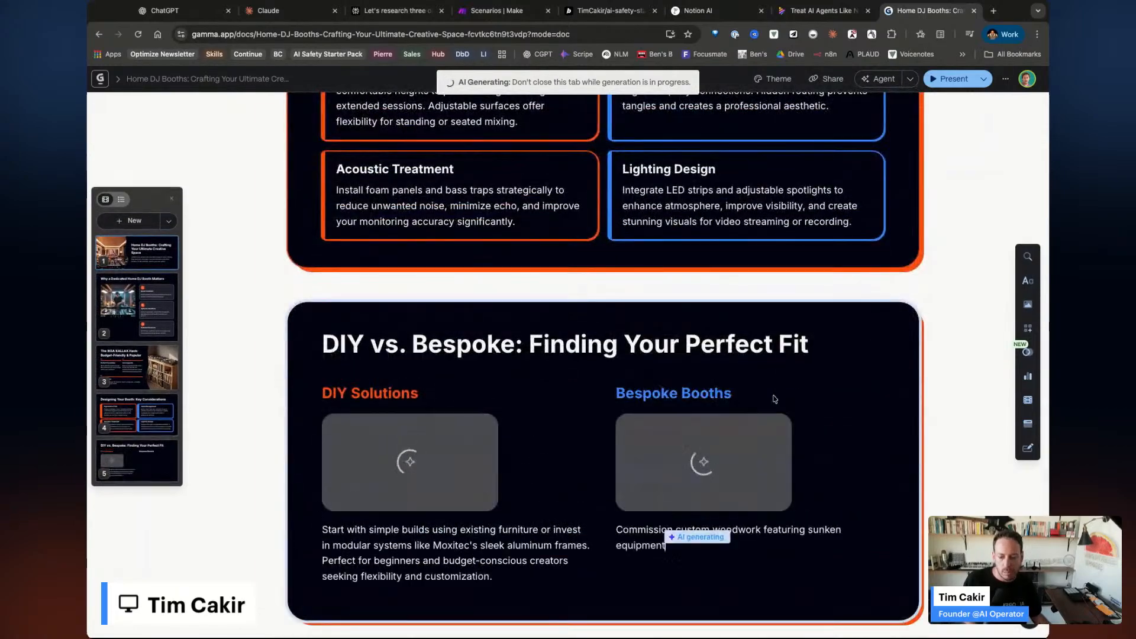
{"action": "scroll", "coordinate": [806, 459], "scroll_direction": "down", "scroll_amount": 3}
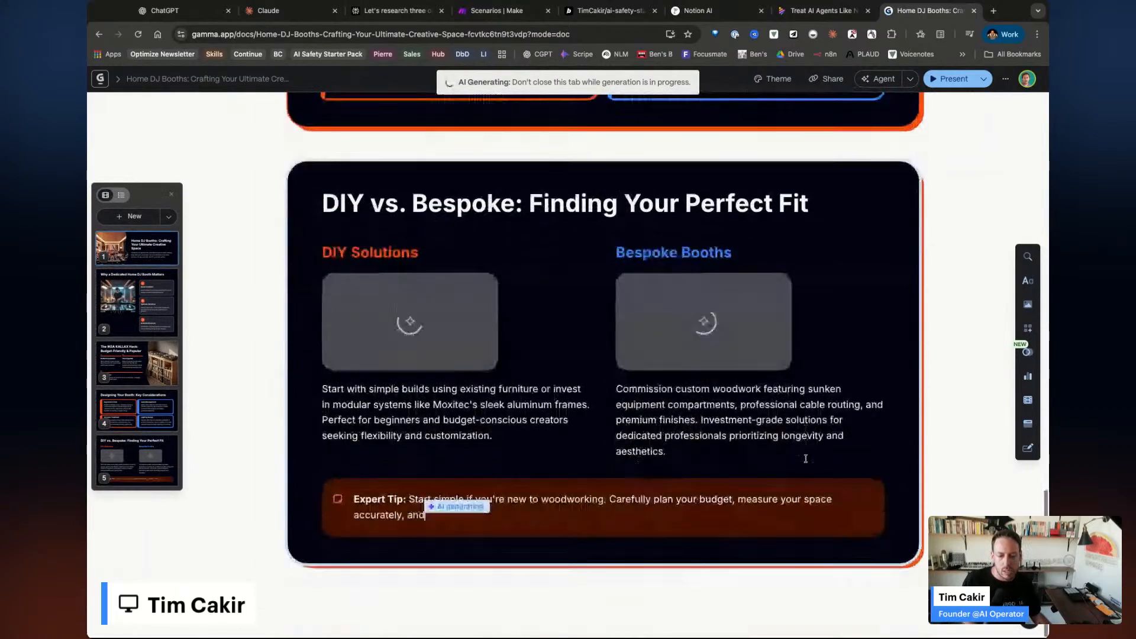
{"action": "scroll", "coordinate": [806, 459], "scroll_direction": "down", "scroll_amount": 5}
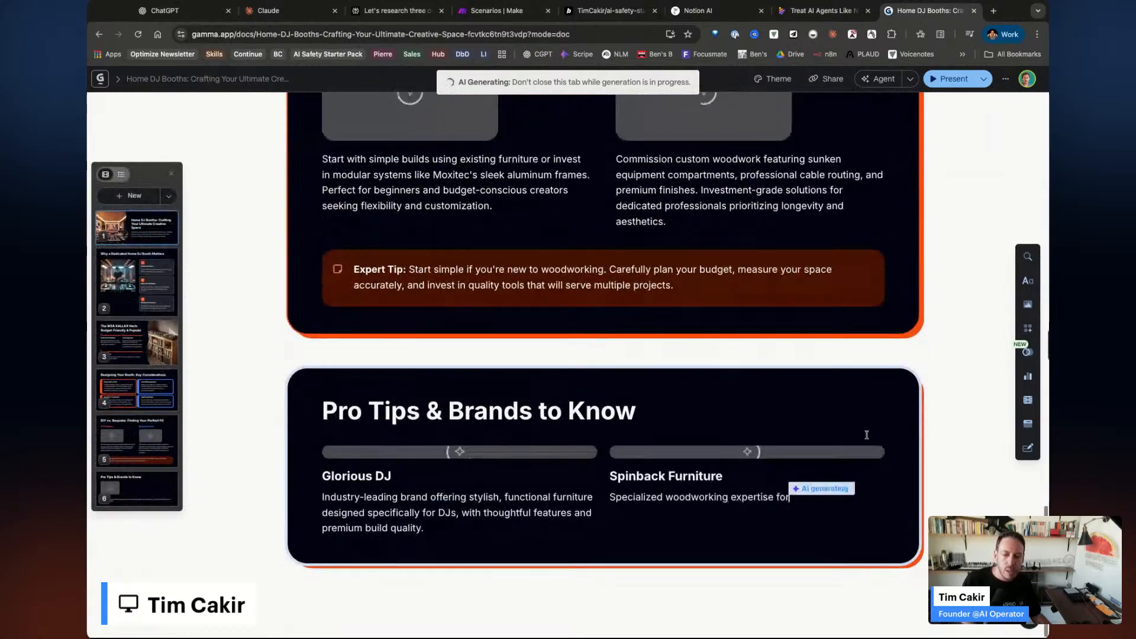
{"action": "scroll", "coordinate": [836, 506], "scroll_direction": "down", "scroll_amount": 7}
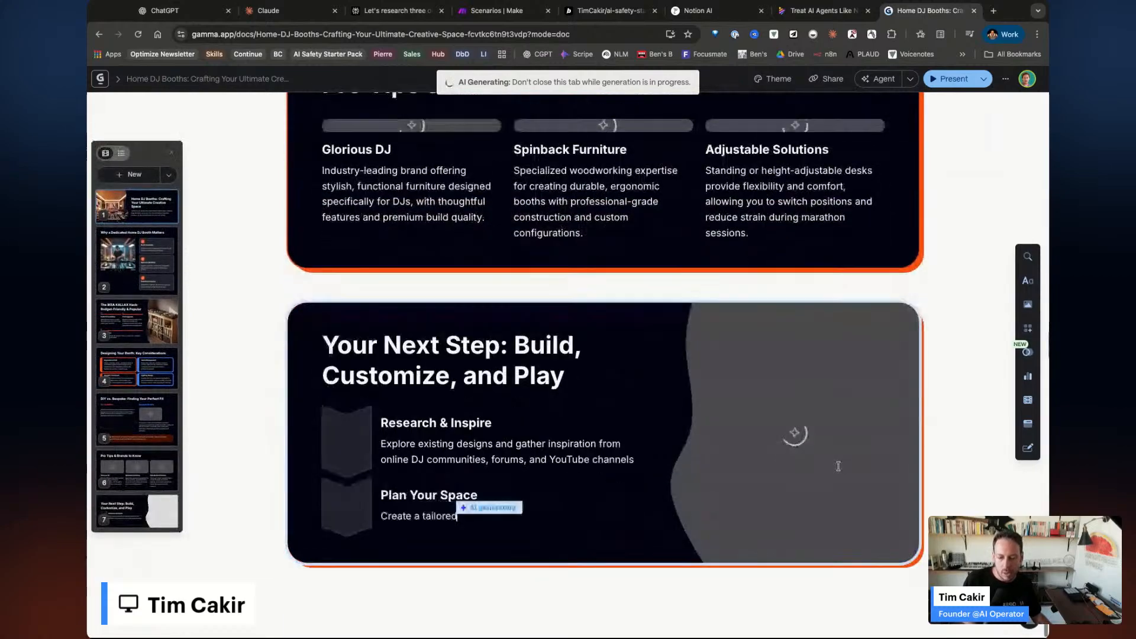
{"action": "scroll", "coordinate": [836, 506], "scroll_direction": "down", "scroll_amount": 6}
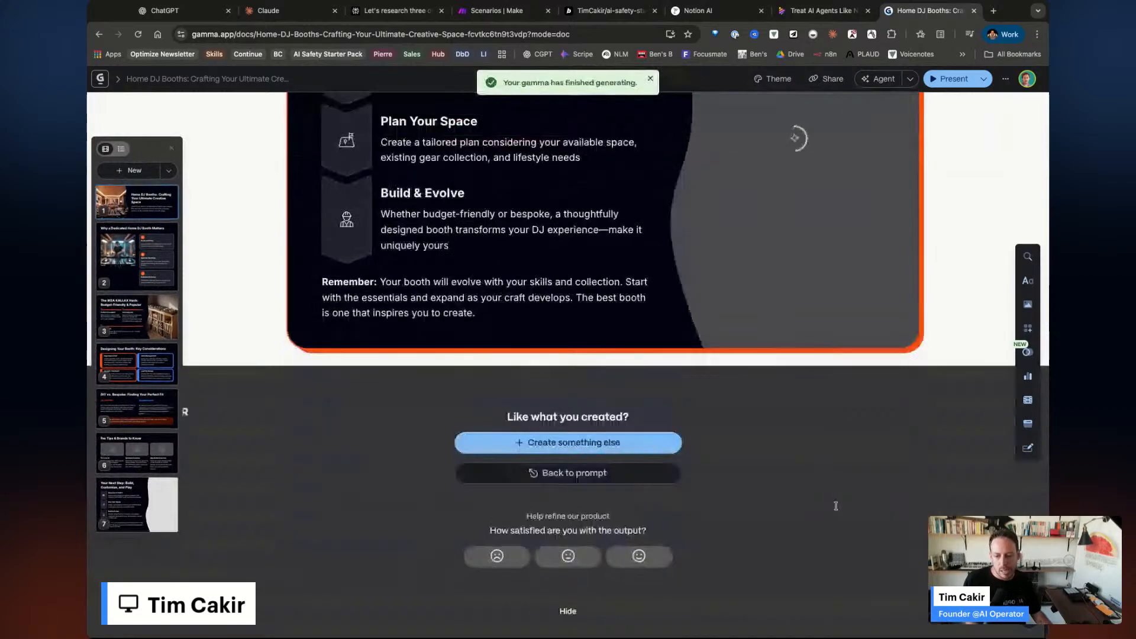
{"action": "scroll", "coordinate": [513, 310], "scroll_direction": "up", "scroll_amount": 4}
{"action": "scroll", "coordinate": [513, 309], "scroll_direction": "down", "scroll_amount": 6}
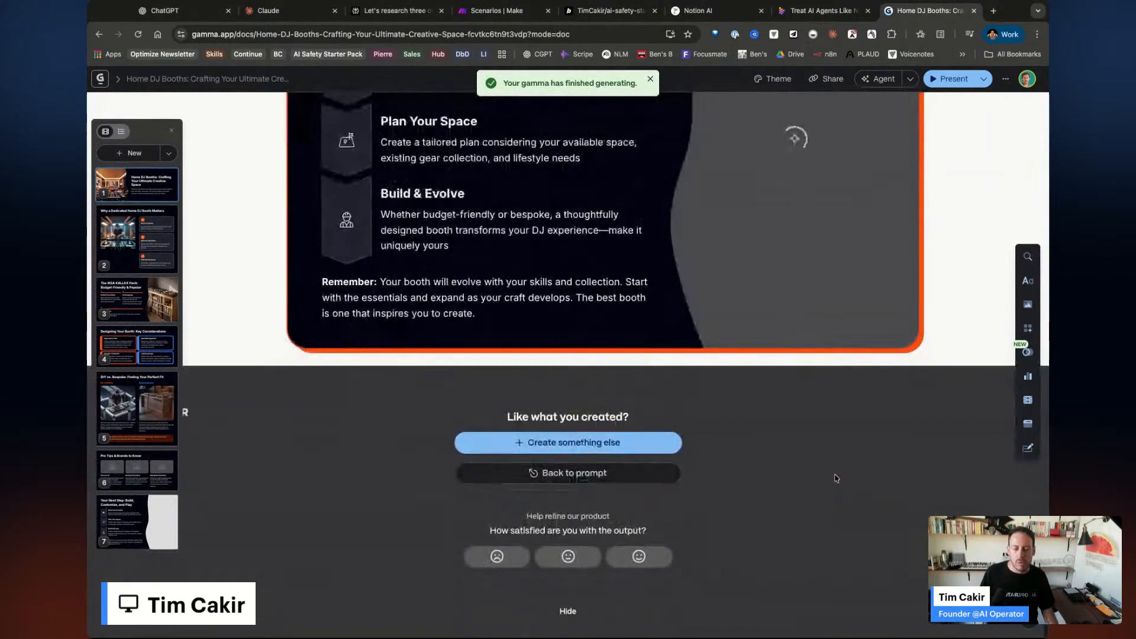
{"action": "scroll", "coordinate": [836, 478], "scroll_direction": "up", "scroll_amount": 13}
{"action": "scroll", "coordinate": [836, 478], "scroll_direction": "up", "scroll_amount": 15}
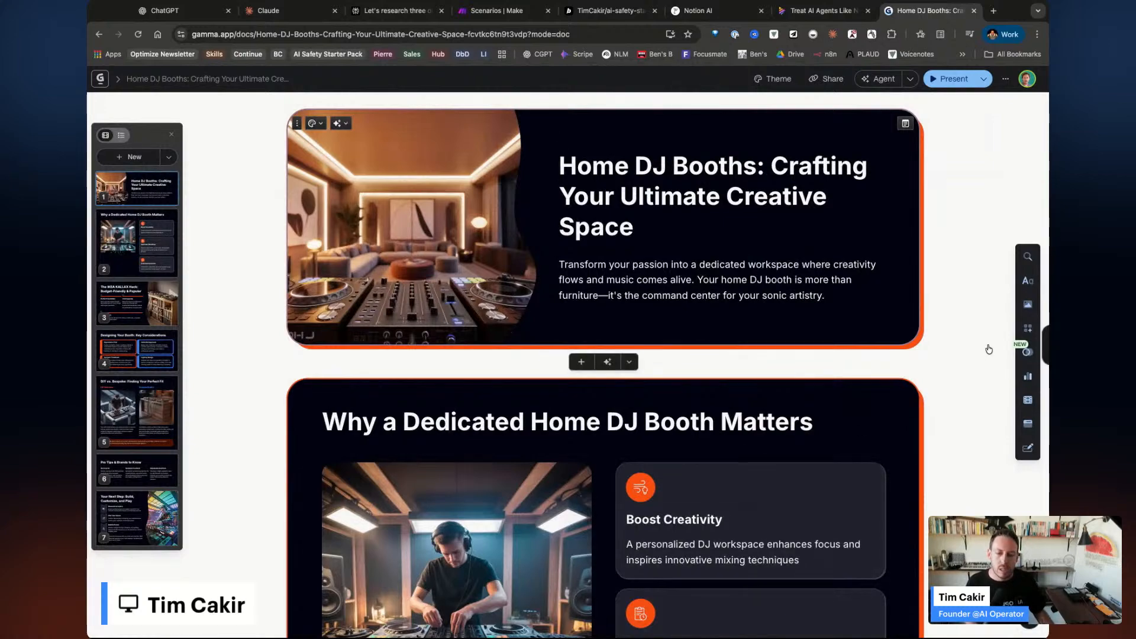
{"action": "left_click", "coordinate": [947, 79]}
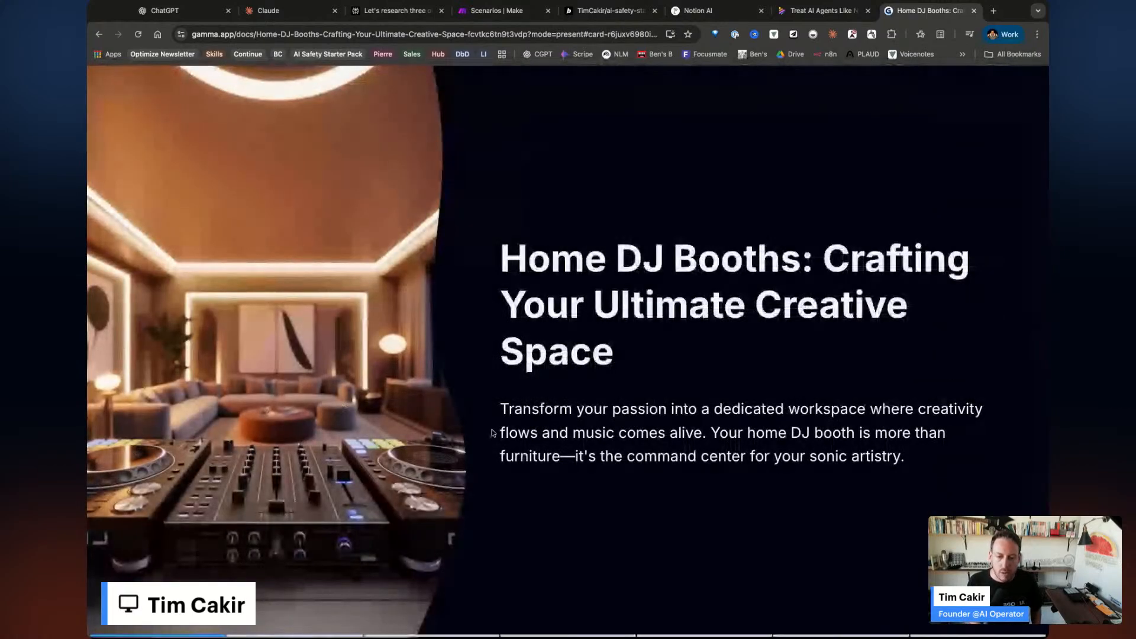
{"action": "key", "text": "Right"}
{"action": "key", "text": "Right"}
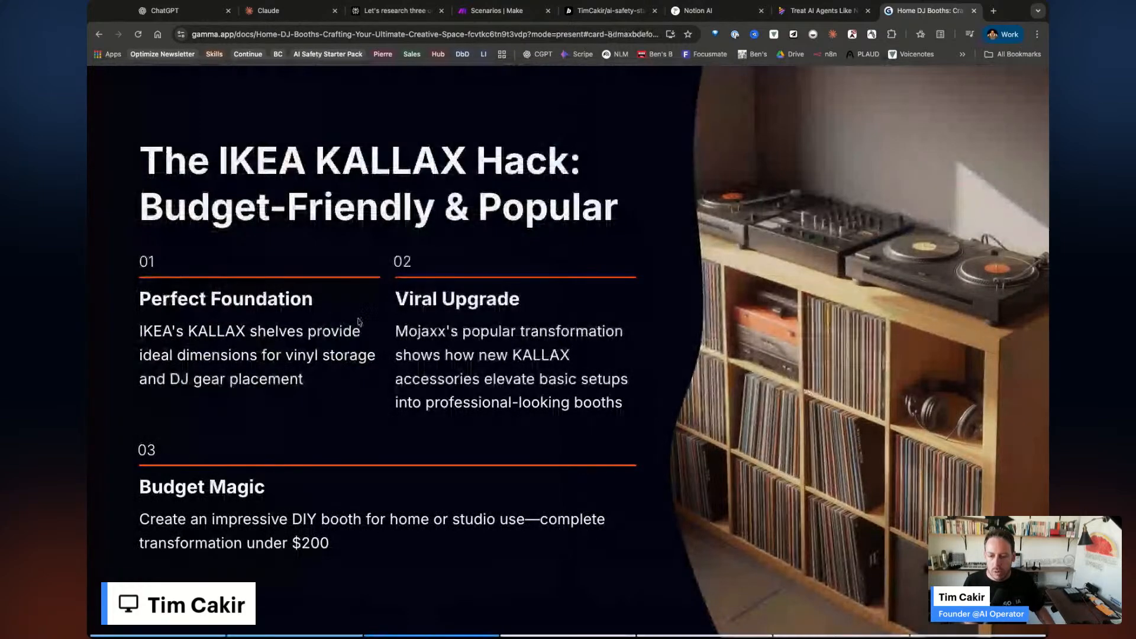
{"action": "key", "text": "Right"}
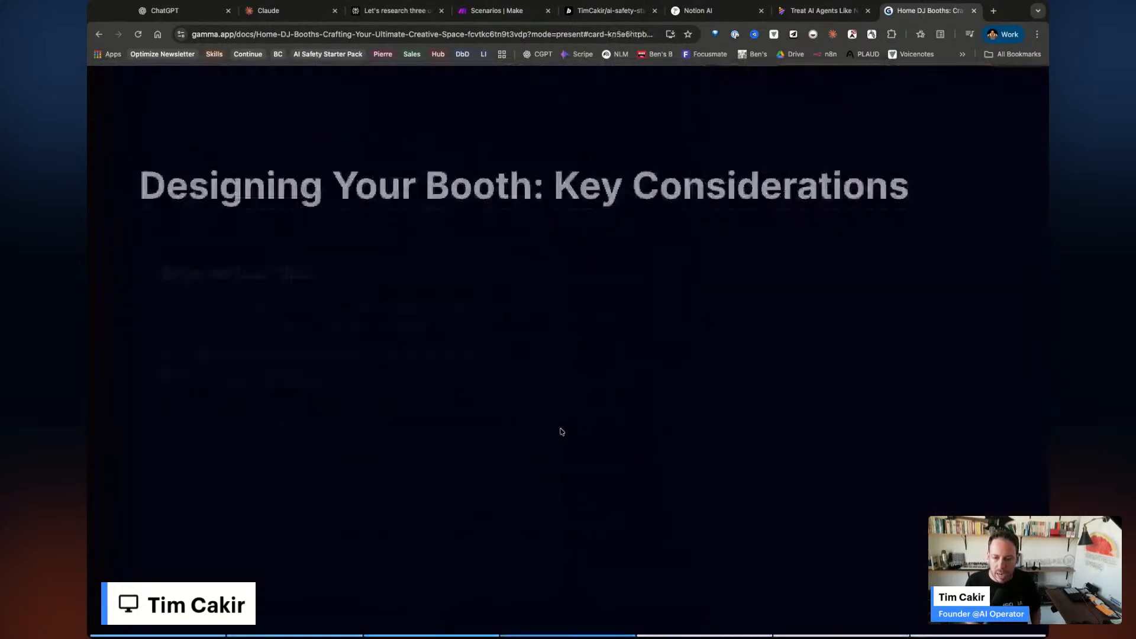
{"action": "key", "text": "Right"}
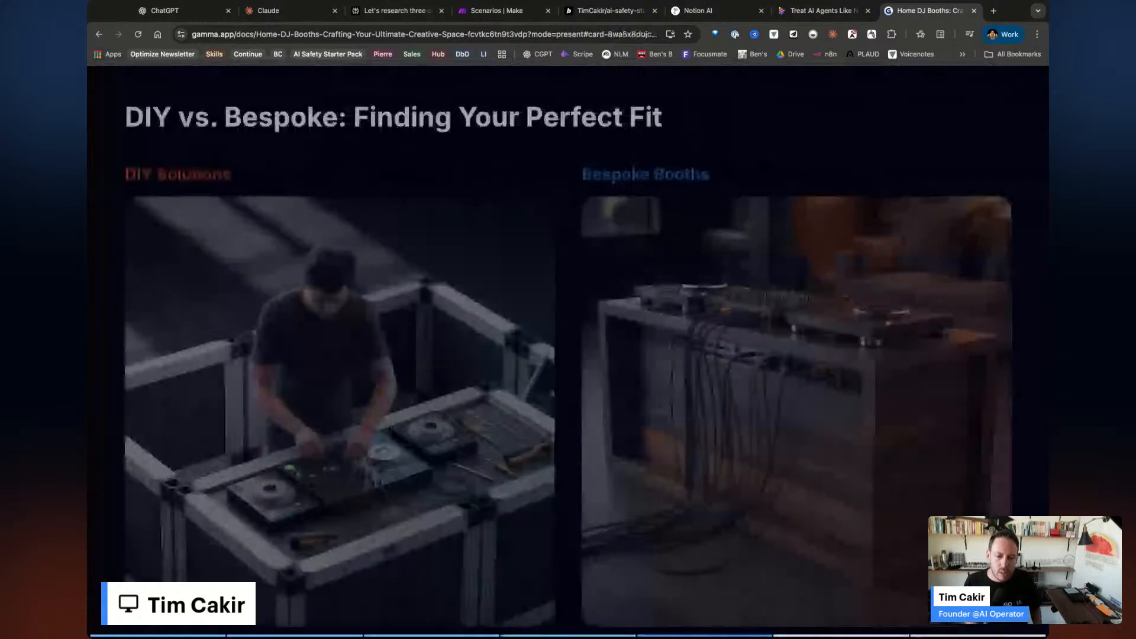
{"action": "key", "text": "Left"}
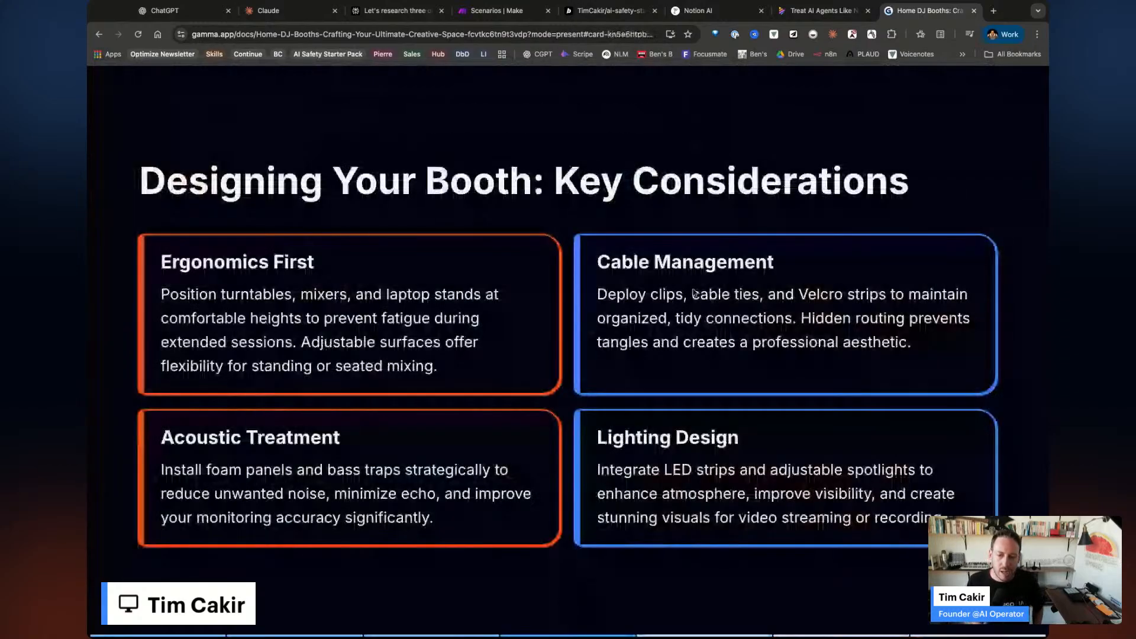
{"action": "key", "text": "Right"}
{"action": "key", "text": "Right"}
{"action": "key", "text": "Right"}
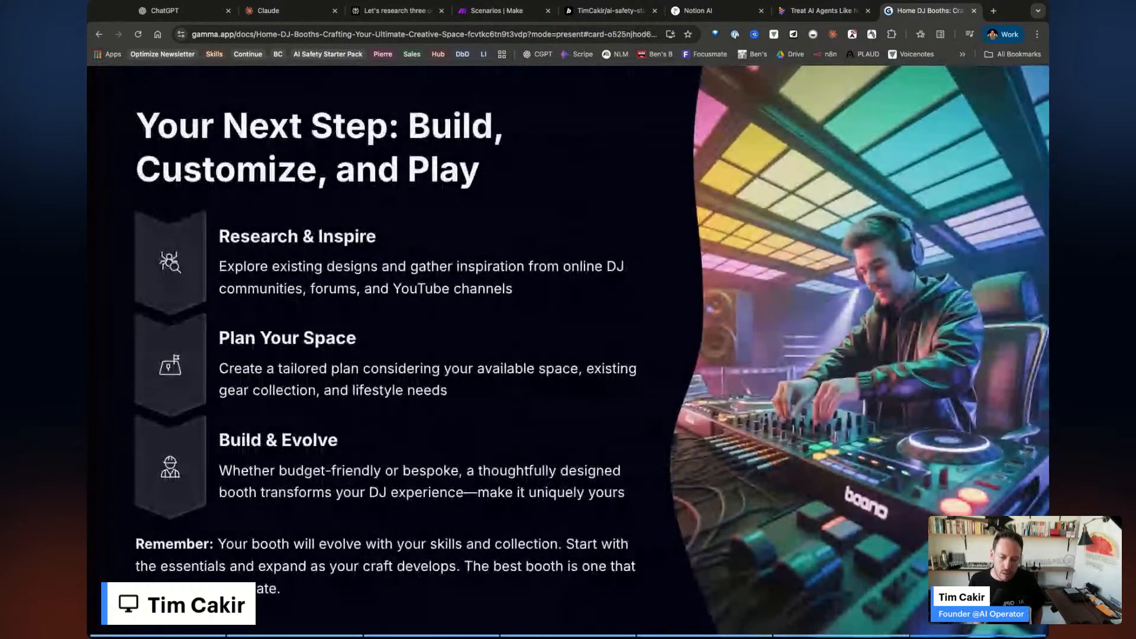
{"action": "key", "text": "Escape"}
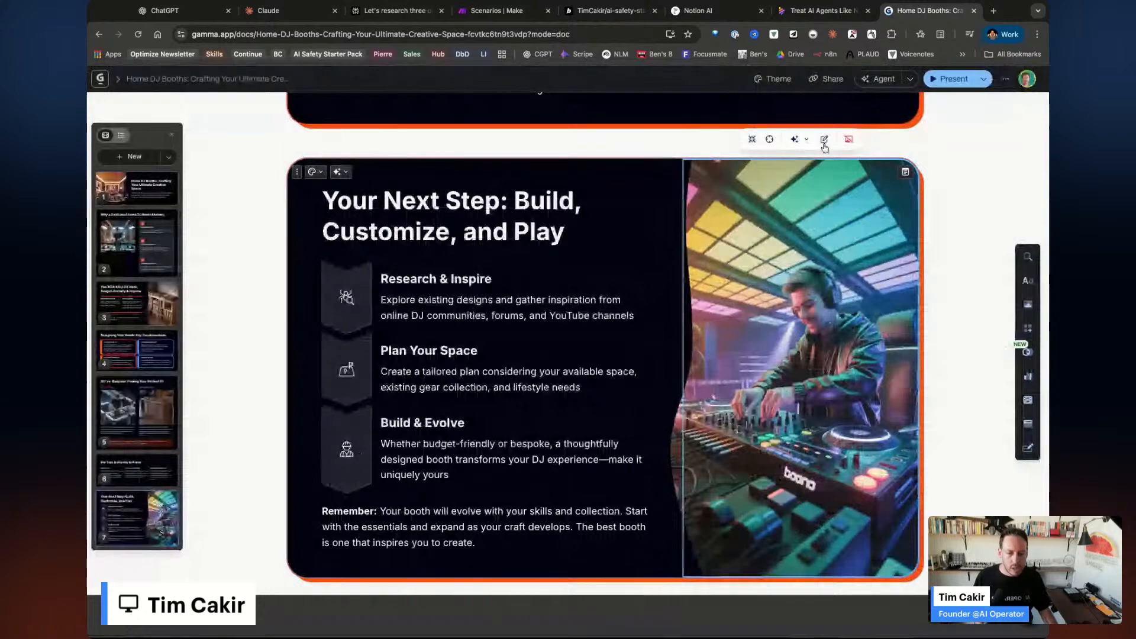
Try accent and pictographic sources for the Your Next Step DJ image, then return to AI images.
{"action": "left_click", "coordinate": [825, 147]}
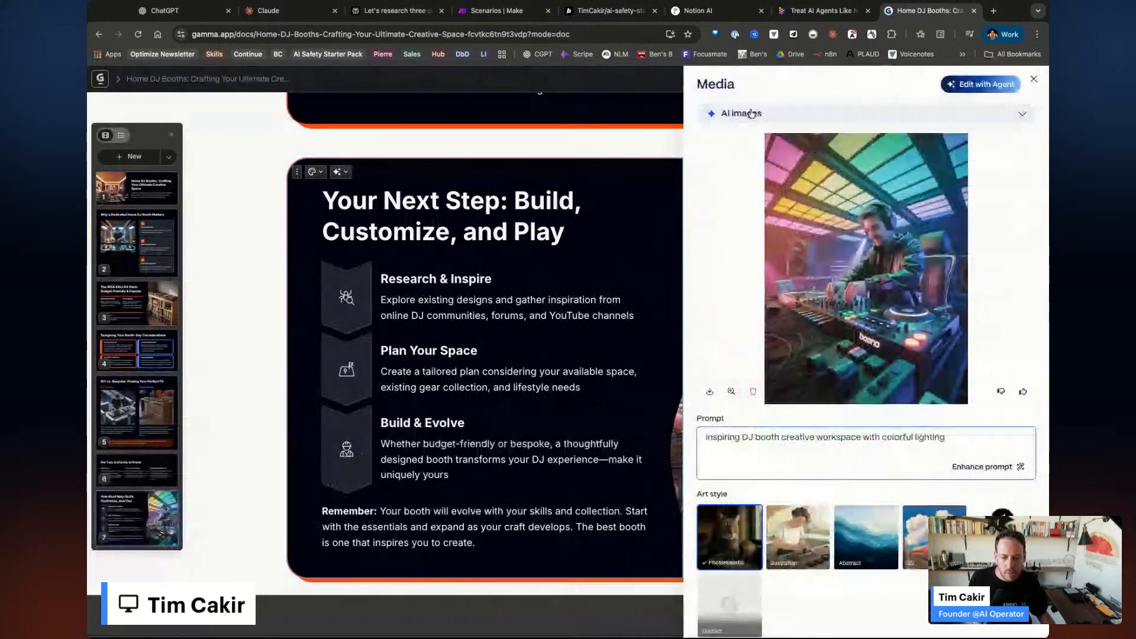
{"action": "left_click", "coordinate": [751, 113]}
{"action": "left_click", "coordinate": [758, 276]}
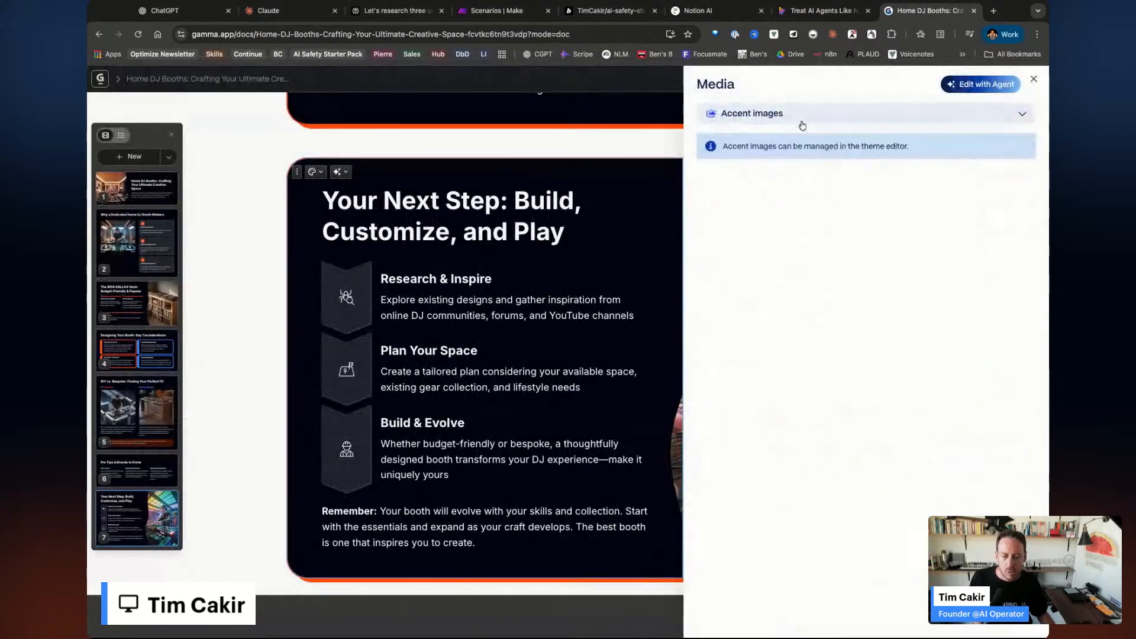
{"action": "left_click", "coordinate": [764, 114]}
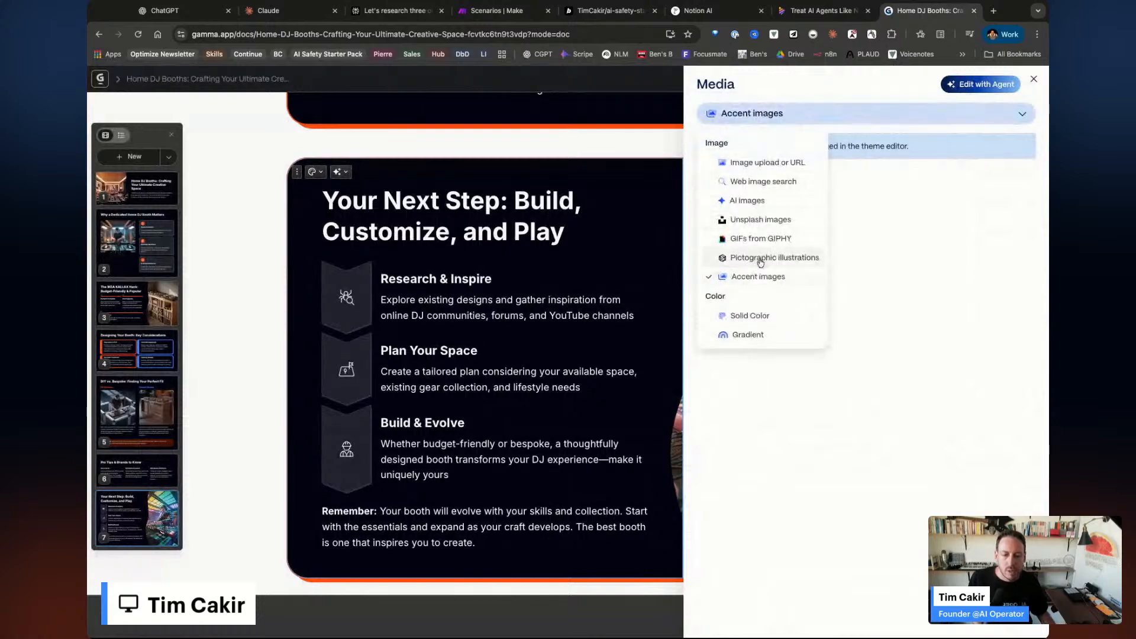
{"action": "left_click", "coordinate": [761, 261]}
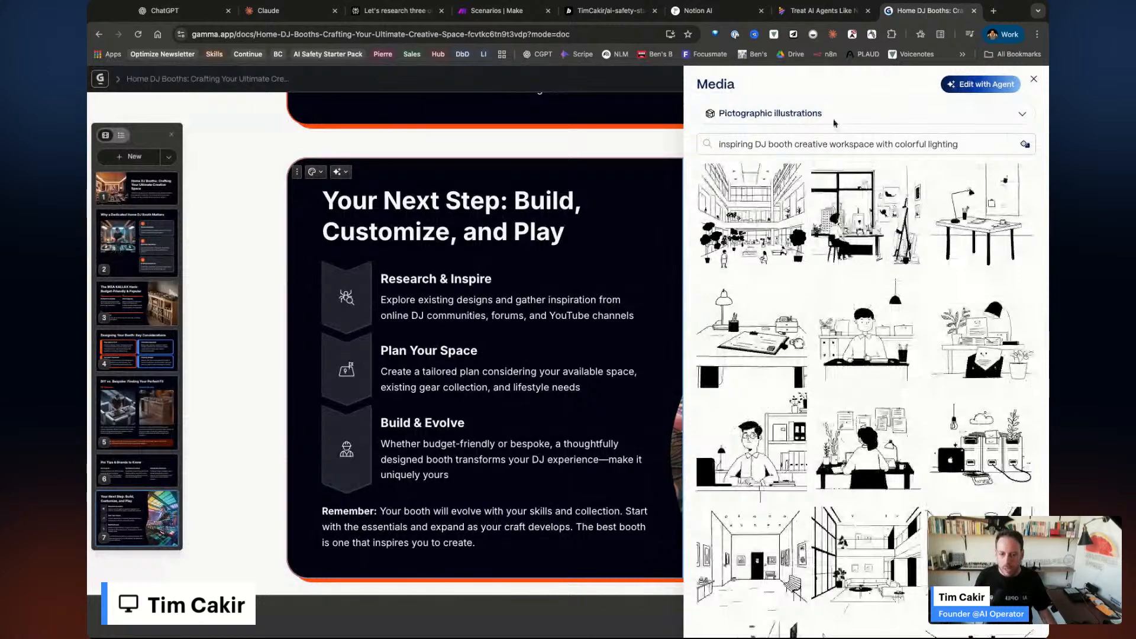
{"action": "left_click", "coordinate": [834, 123]}
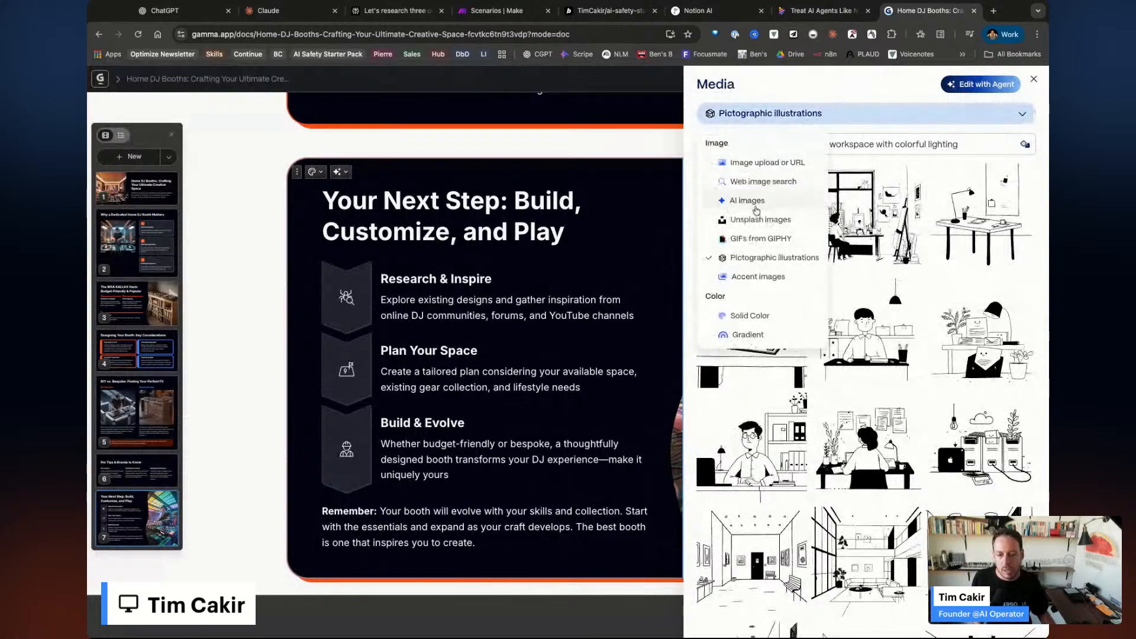
{"action": "left_click", "coordinate": [753, 205]}
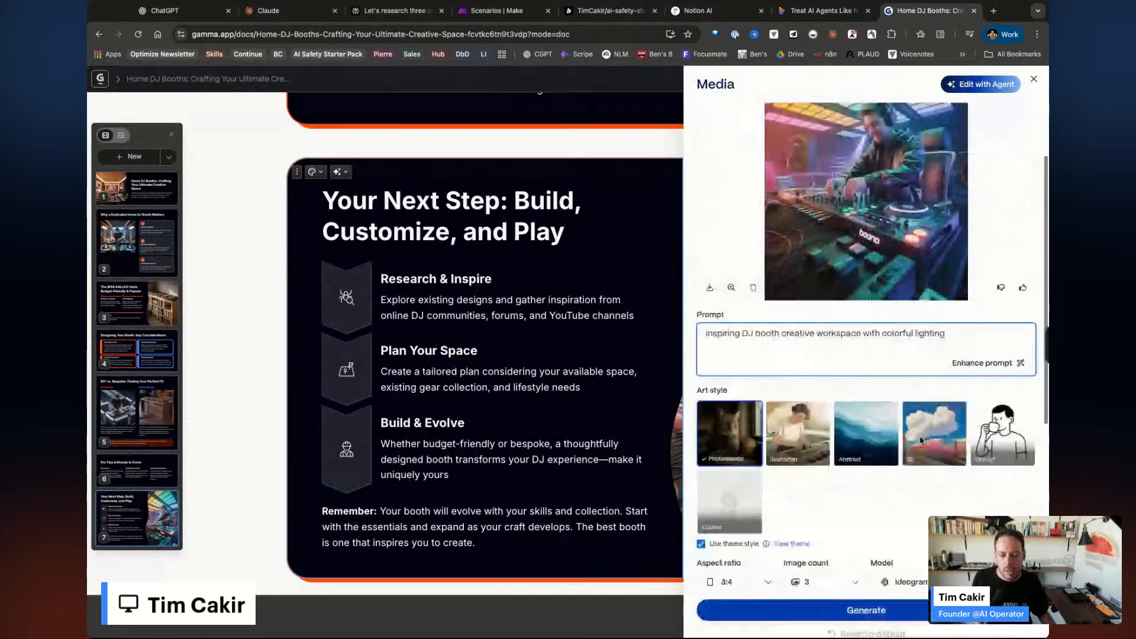
Generate new Line Art style AI images from the 'inspiring DJ booth creative workspace' prompt.
{"action": "scroll", "coordinate": [921, 440], "scroll_direction": "down", "scroll_amount": 5}
{"action": "scroll", "coordinate": [858, 218], "scroll_direction": "up", "scroll_amount": 2}
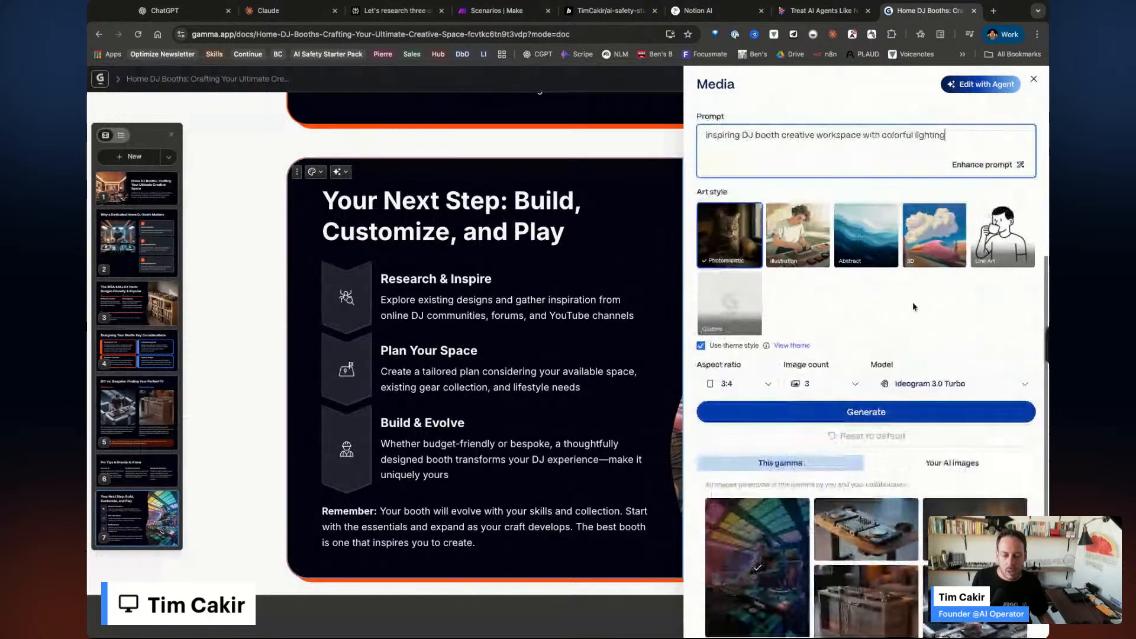
{"action": "scroll", "coordinate": [913, 306], "scroll_direction": "up", "scroll_amount": 1}
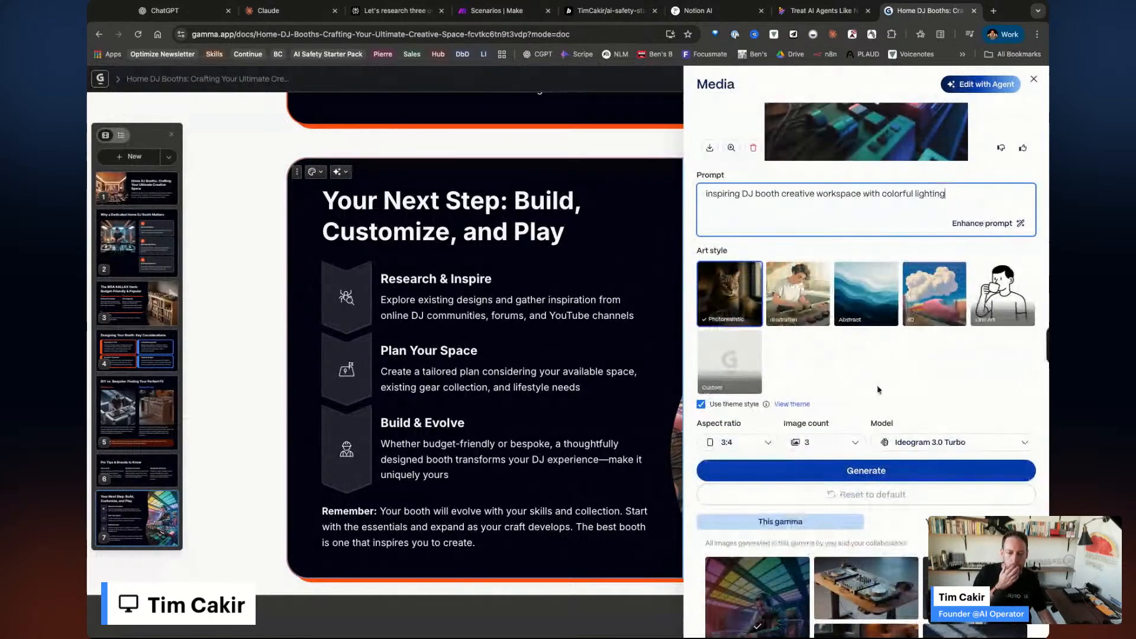
{"action": "left_click", "coordinate": [1002, 294]}
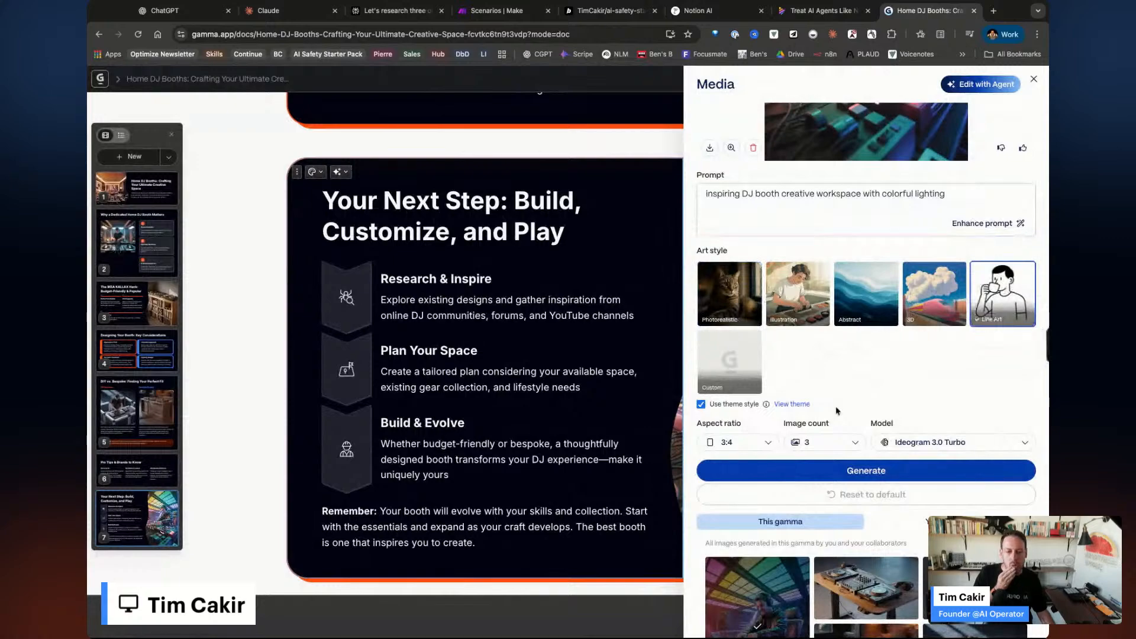
{"action": "scroll", "coordinate": [837, 410], "scroll_direction": "up", "scroll_amount": 4}
{"action": "scroll", "coordinate": [876, 503], "scroll_direction": "down", "scroll_amount": 3}
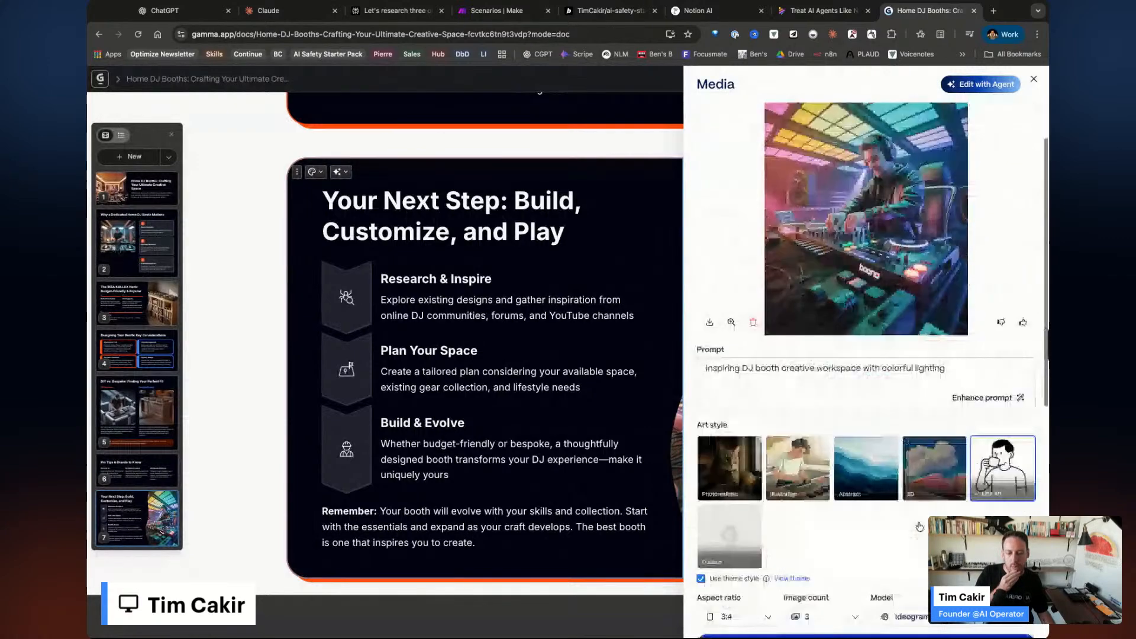
{"action": "left_click", "coordinate": [896, 539]}
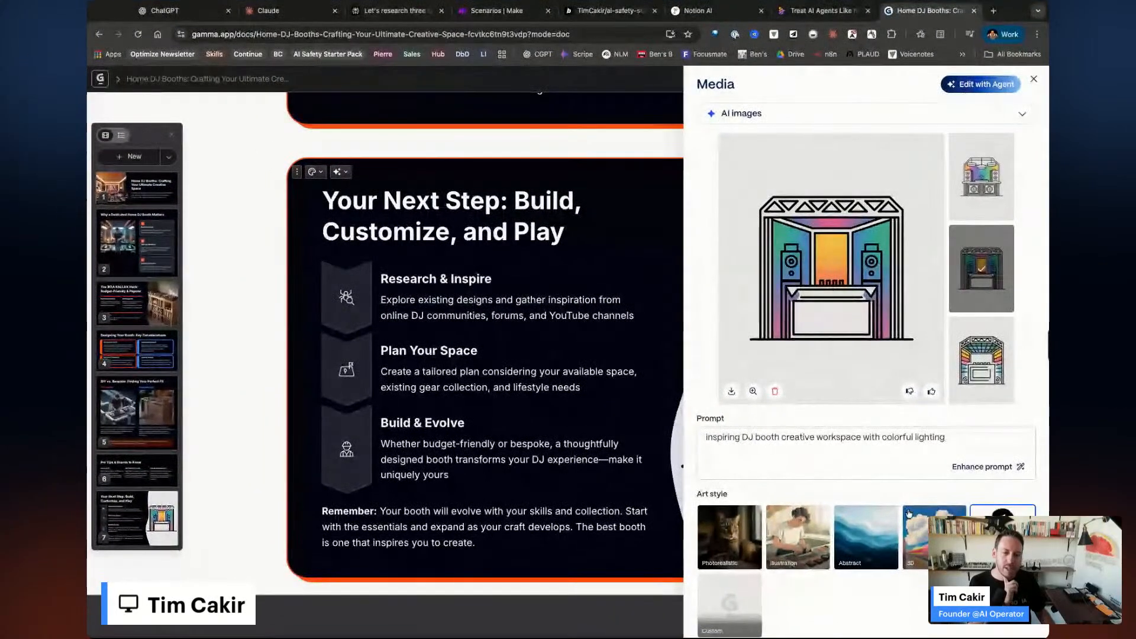
Place the third generated line-art image on the card and close the media panel.
{"action": "scroll", "coordinate": [881, 507], "scroll_direction": "down", "scroll_amount": 1}
{"action": "scroll", "coordinate": [910, 512], "scroll_direction": "down", "scroll_amount": 5}
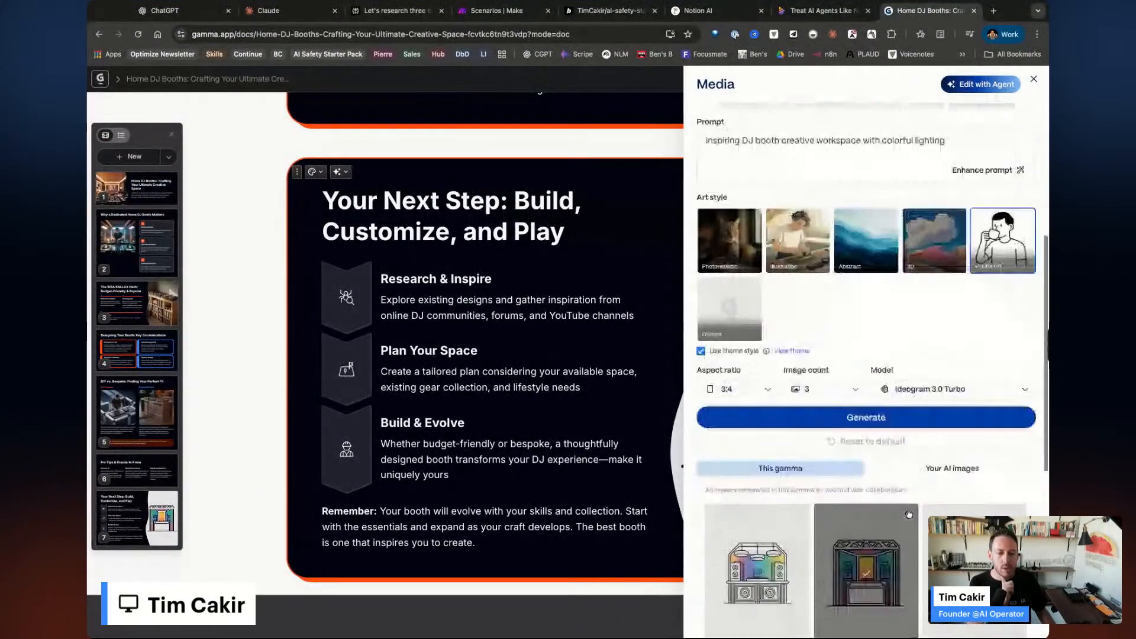
{"action": "scroll", "coordinate": [919, 438], "scroll_direction": "up", "scroll_amount": 8}
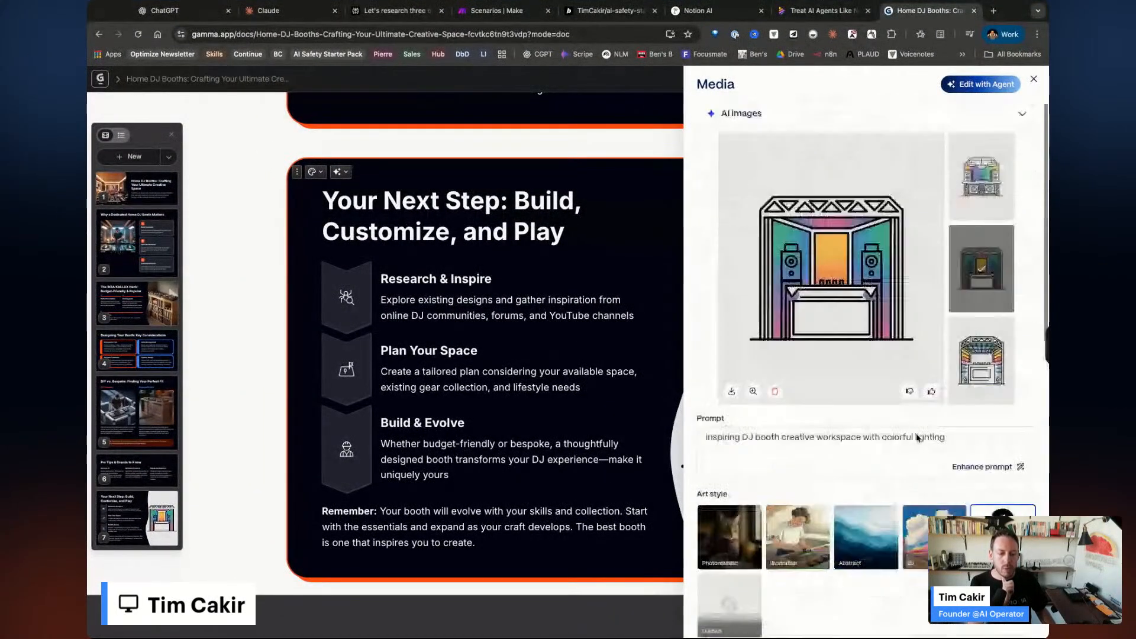
{"action": "left_click", "coordinate": [982, 359]}
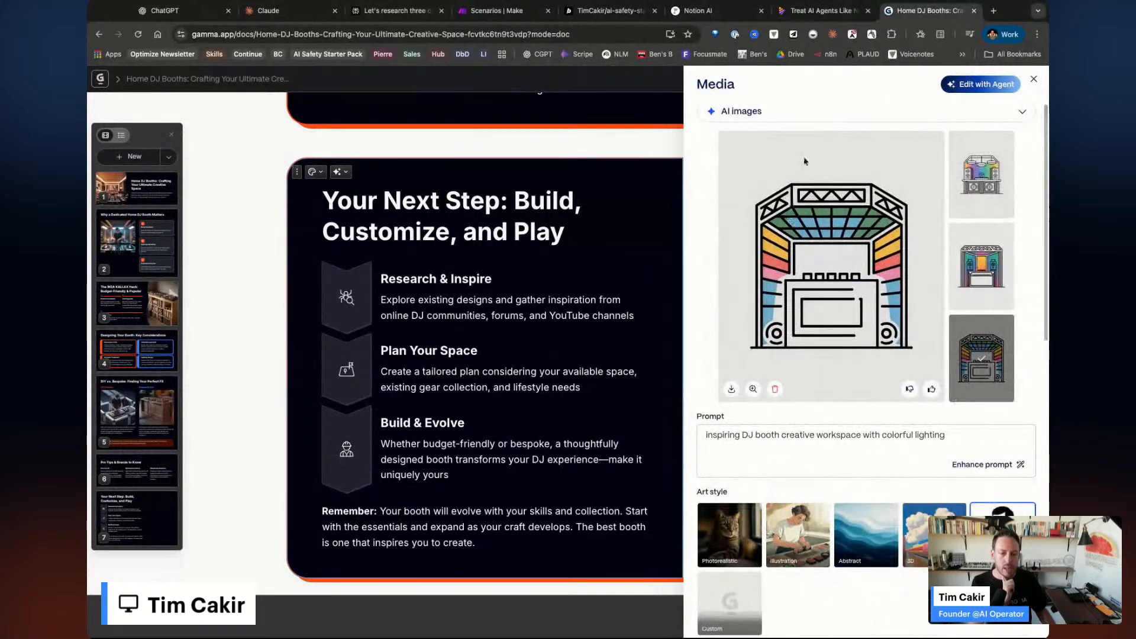
{"action": "key", "text": "Escape"}
{"action": "scroll", "coordinate": [874, 431], "scroll_direction": "up", "scroll_amount": 20}
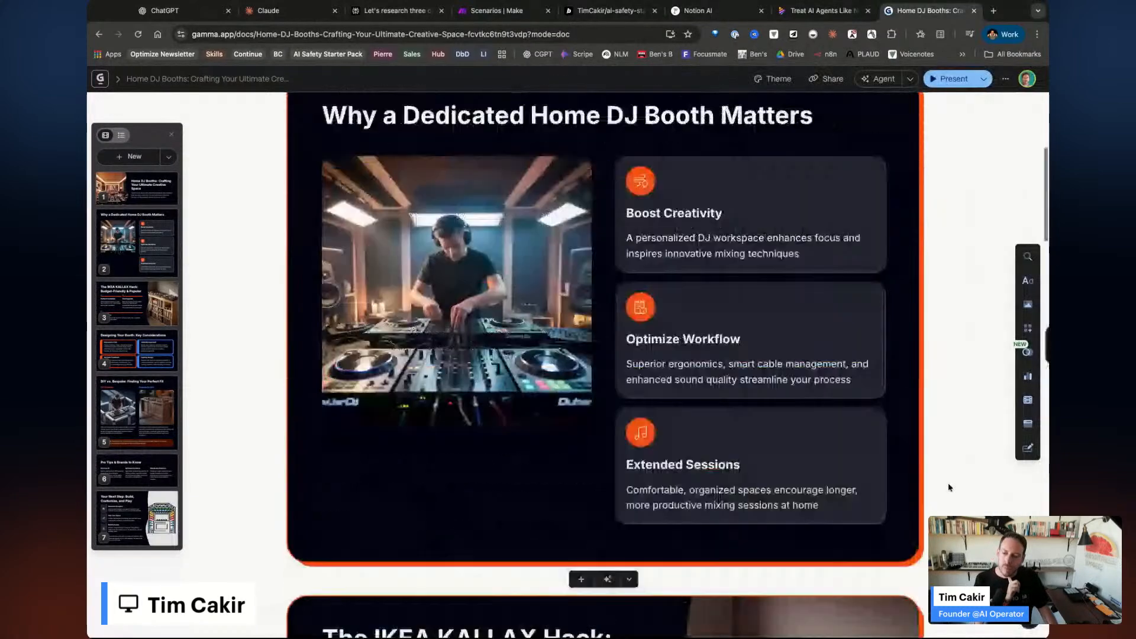
Leave the deck and open the workspace's custom Themes list.
{"action": "scroll", "coordinate": [948, 487], "scroll_direction": "up", "scroll_amount": 5}
{"action": "left_click", "coordinate": [93, 80]}
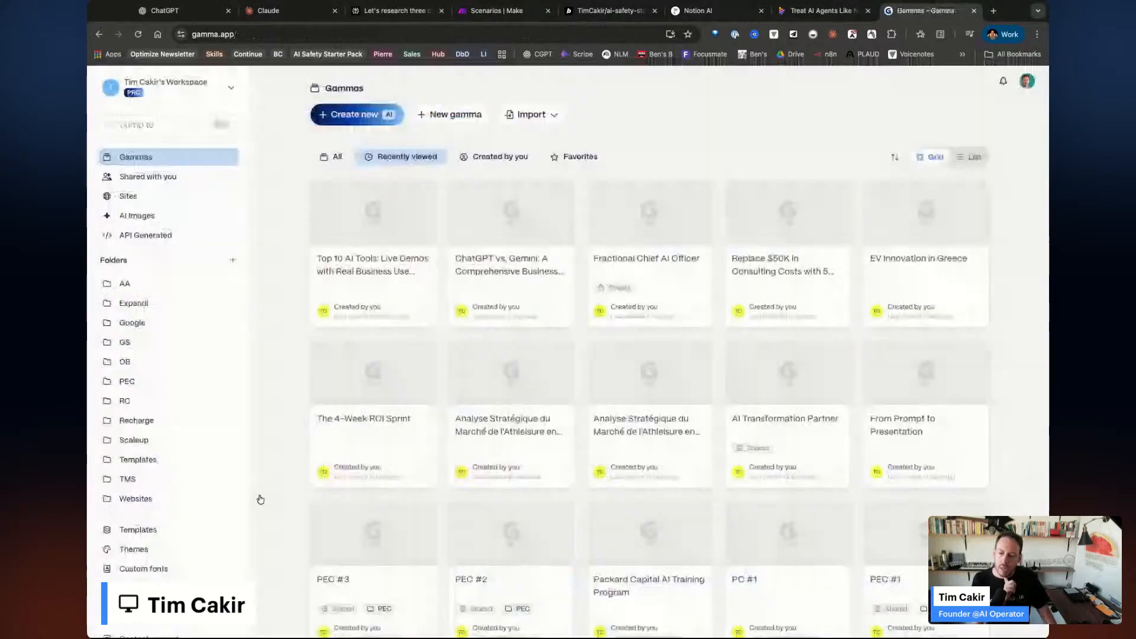
{"action": "scroll", "coordinate": [213, 337], "scroll_direction": "down", "scroll_amount": 3}
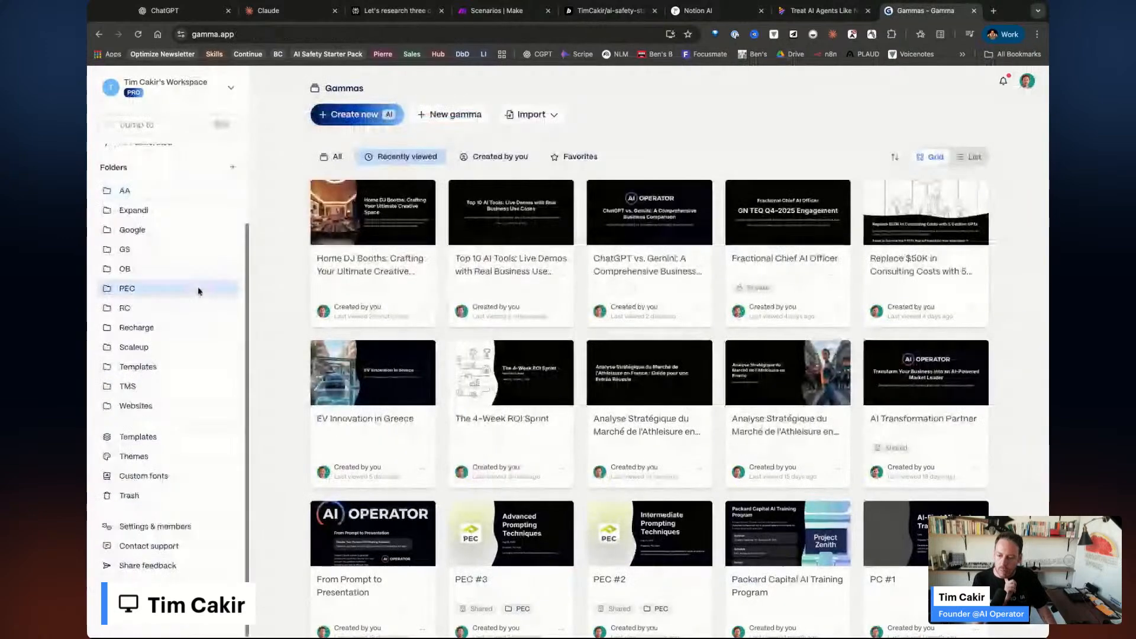
{"action": "left_click", "coordinate": [142, 456]}
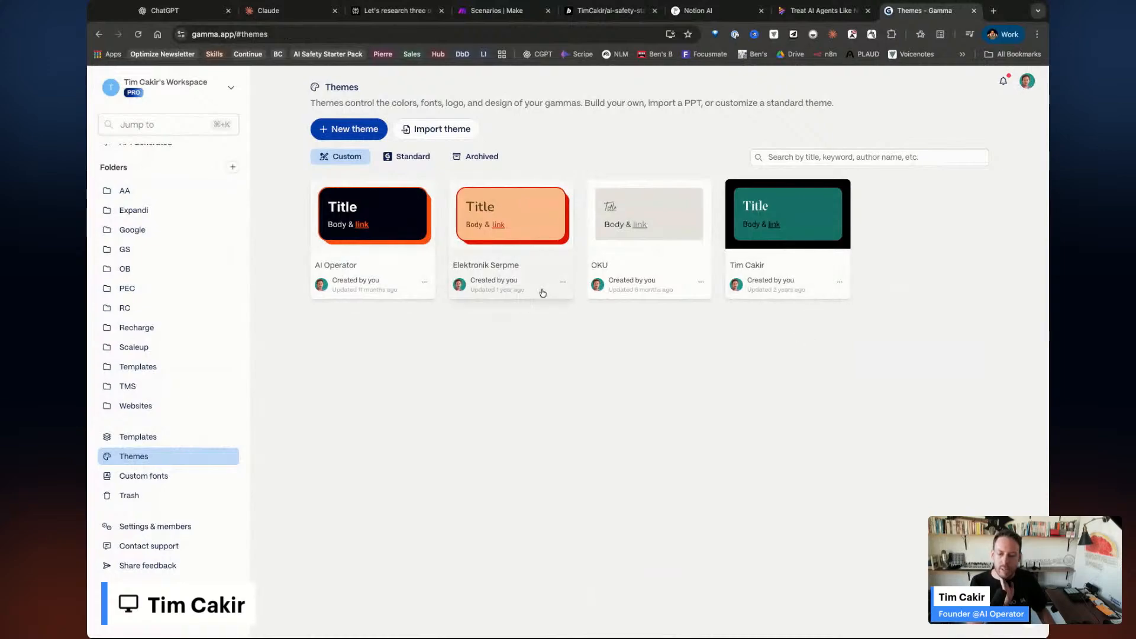
Review the AI Operator theme's colours and logo settings, then close the theme editor.
{"action": "left_click", "coordinate": [389, 276]}
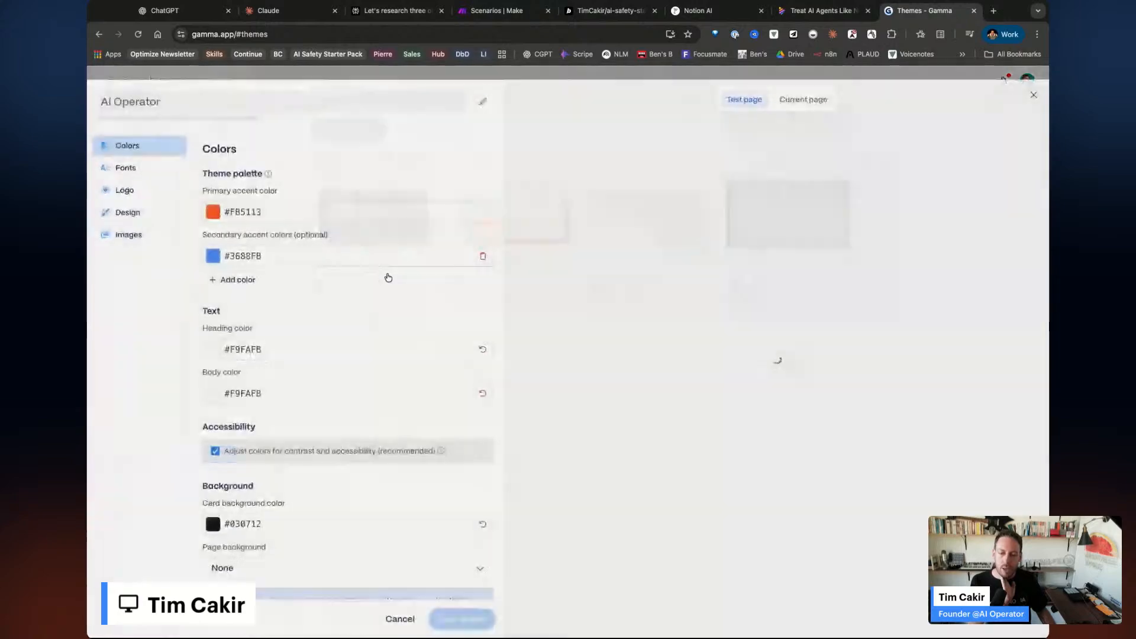
{"action": "scroll", "coordinate": [365, 353], "scroll_direction": "down", "scroll_amount": 1}
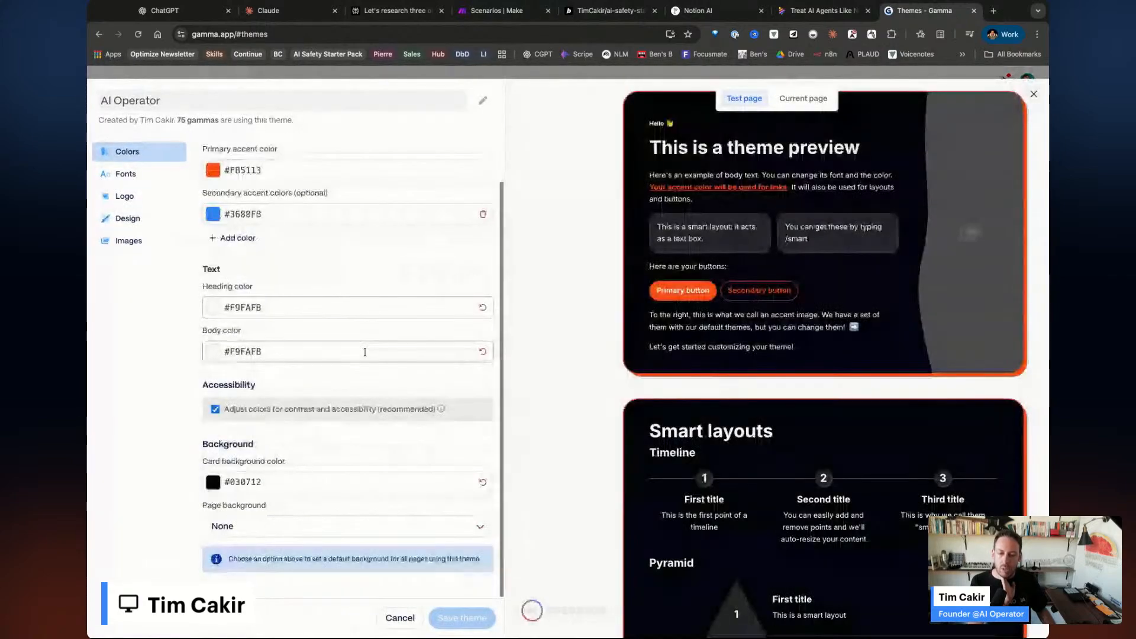
{"action": "scroll", "coordinate": [795, 323], "scroll_direction": "down", "scroll_amount": 7}
{"action": "scroll", "coordinate": [795, 323], "scroll_direction": "down", "scroll_amount": 15}
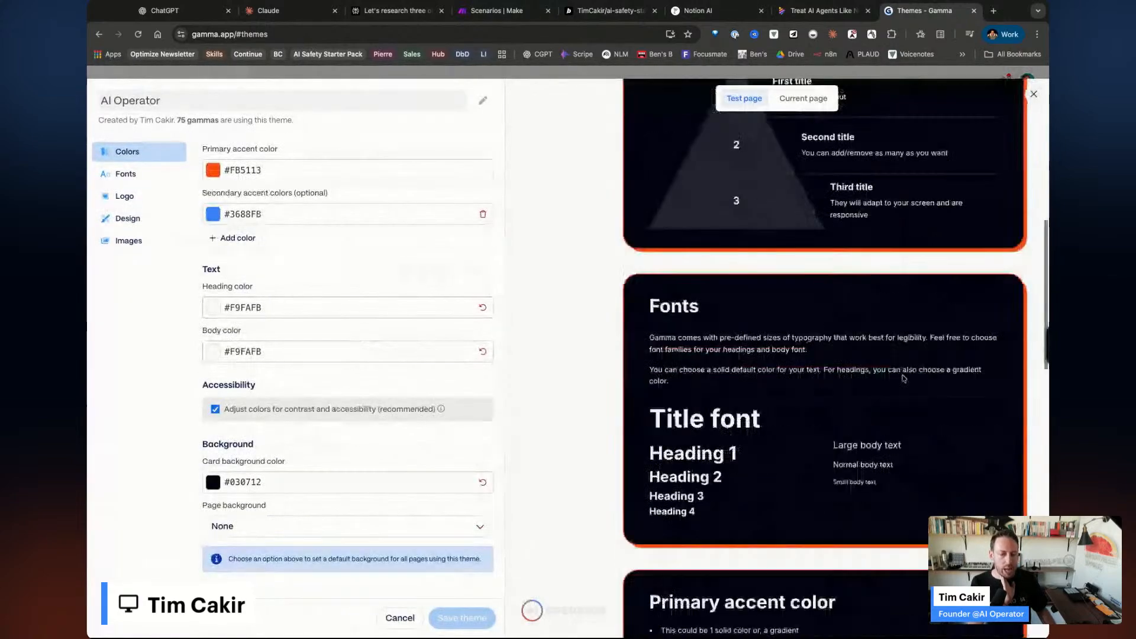
{"action": "scroll", "coordinate": [835, 439], "scroll_direction": "down", "scroll_amount": 4}
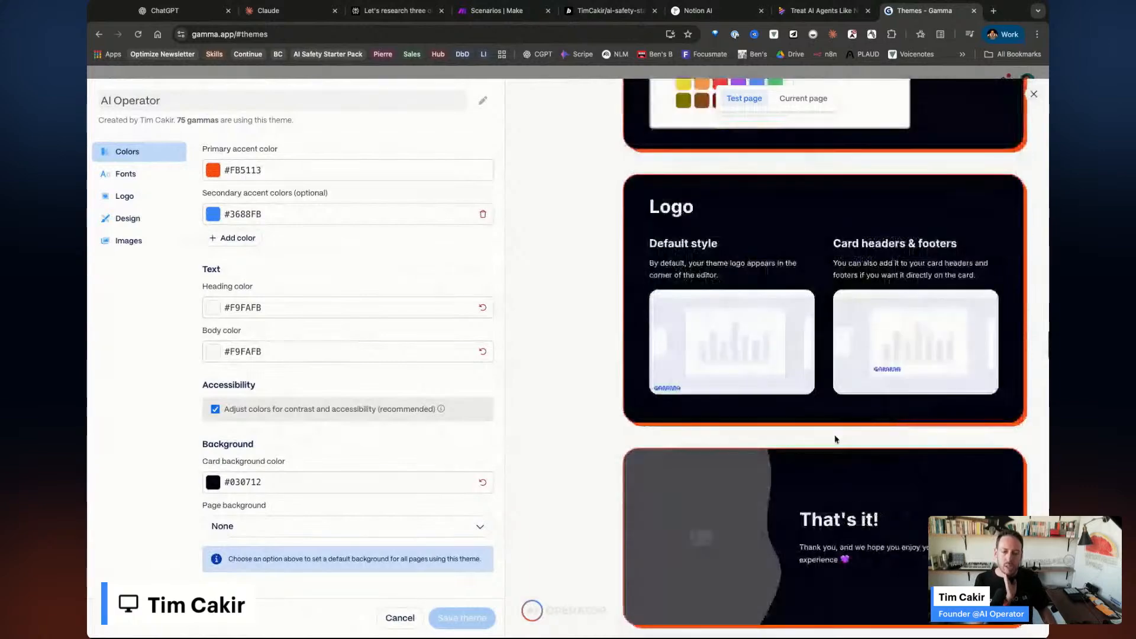
{"action": "scroll", "coordinate": [834, 438], "scroll_direction": "up", "scroll_amount": 10}
{"action": "scroll", "coordinate": [834, 439], "scroll_direction": "up", "scroll_amount": 10}
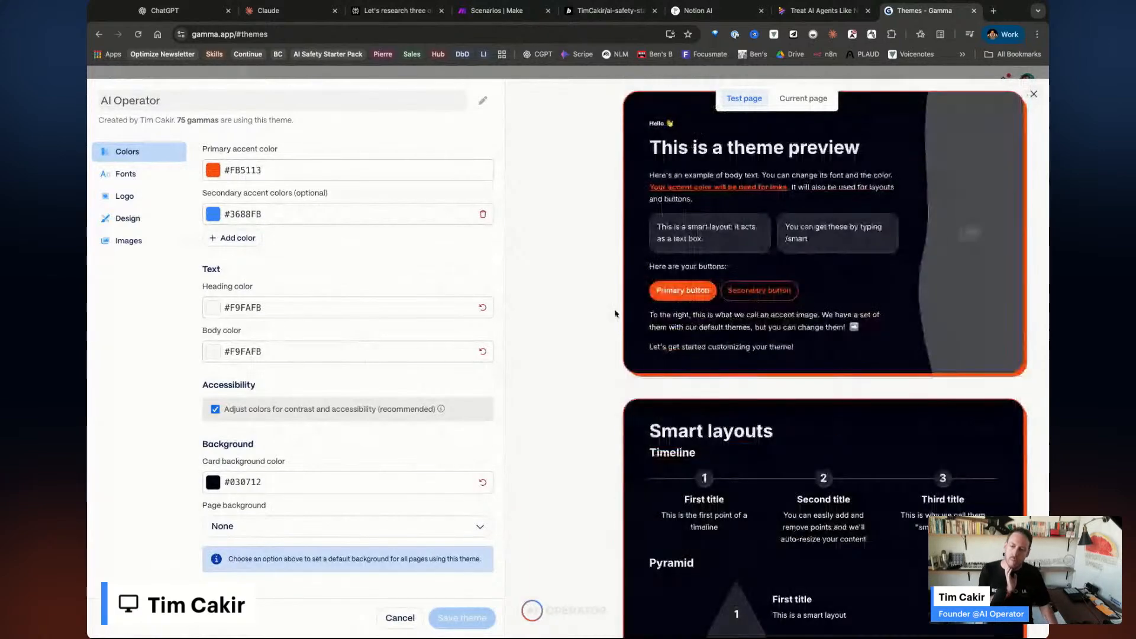
{"action": "left_click", "coordinate": [140, 196]}
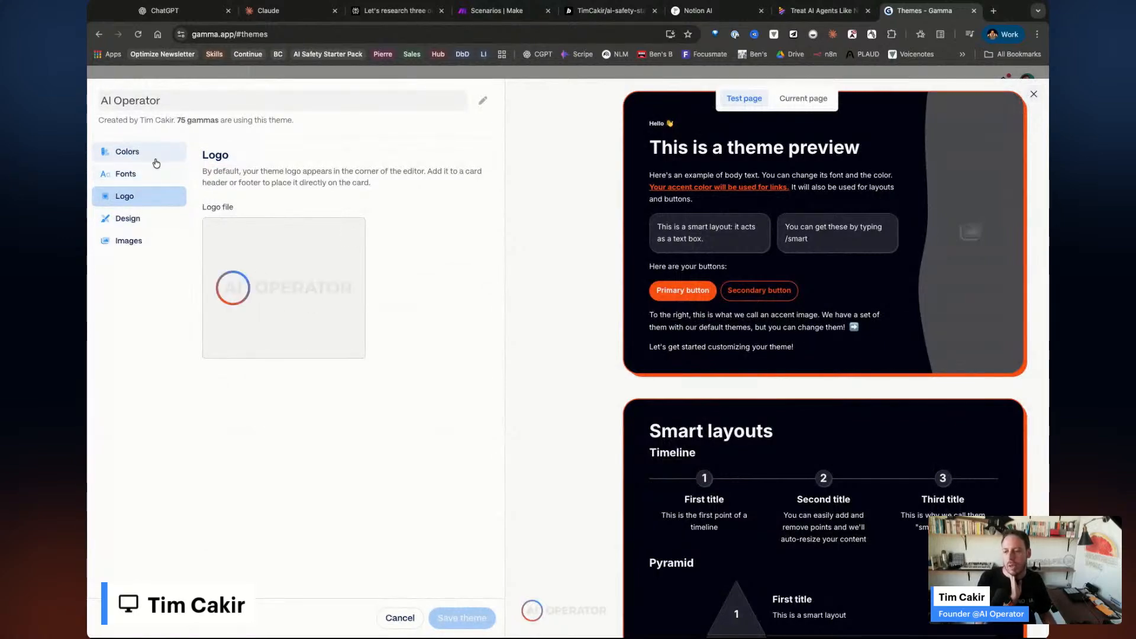
{"action": "left_click", "coordinate": [125, 152]}
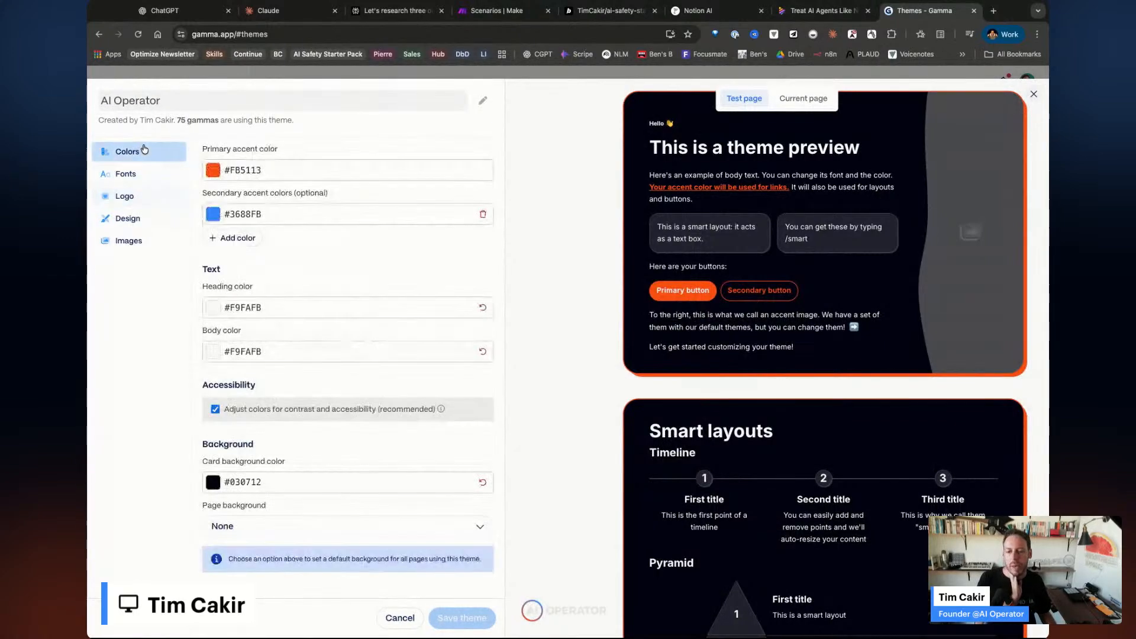
{"action": "left_click", "coordinate": [1032, 96]}
{"action": "scroll", "coordinate": [224, 306], "scroll_direction": "up", "scroll_amount": 3}
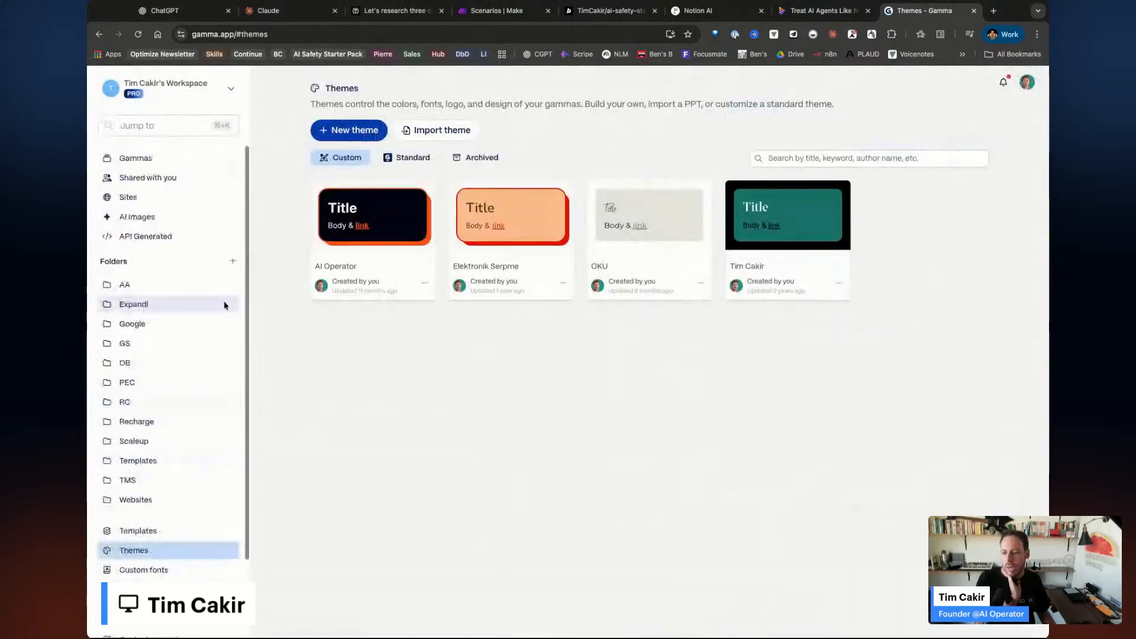
Open the Elektronik Serpme Press Kit site from Sites and scroll through its home page.
{"action": "left_click", "coordinate": [149, 196]}
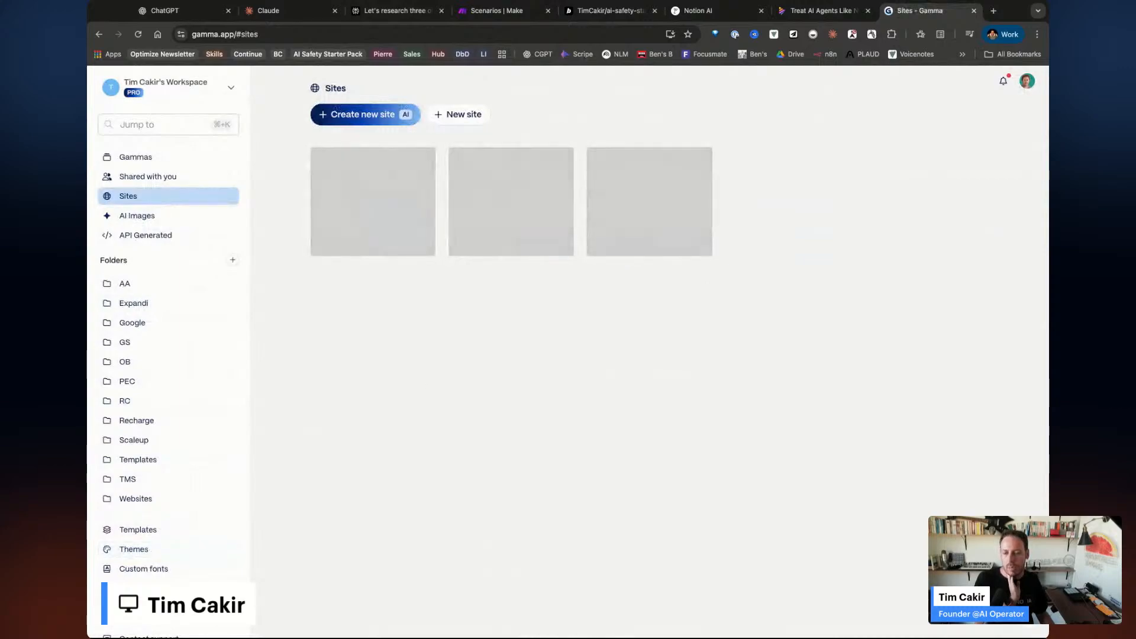
{"action": "left_click", "coordinate": [385, 249]}
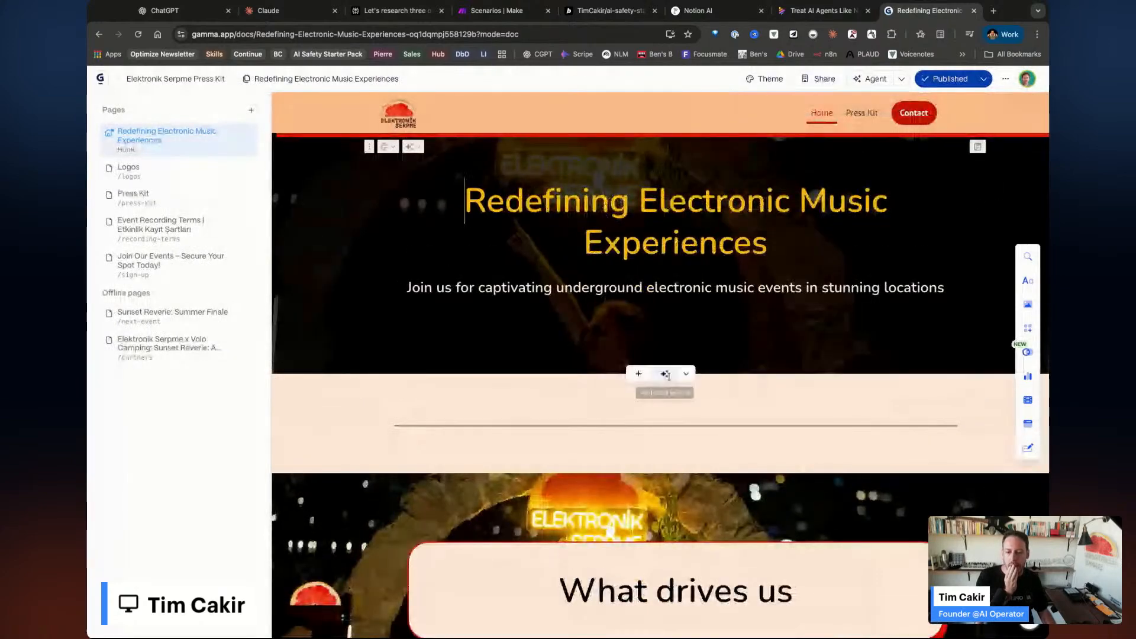
{"action": "scroll", "coordinate": [667, 375], "scroll_direction": "down", "scroll_amount": 15}
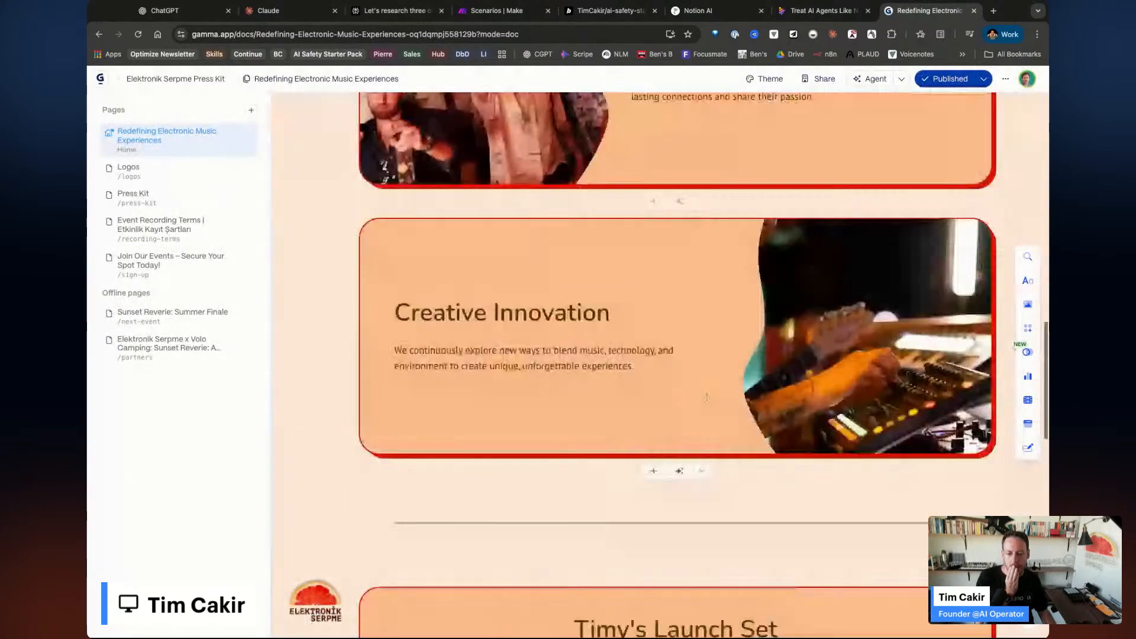
{"action": "scroll", "coordinate": [824, 391], "scroll_direction": "down", "scroll_amount": 5}
{"action": "scroll", "coordinate": [823, 390], "scroll_direction": "down", "scroll_amount": 5}
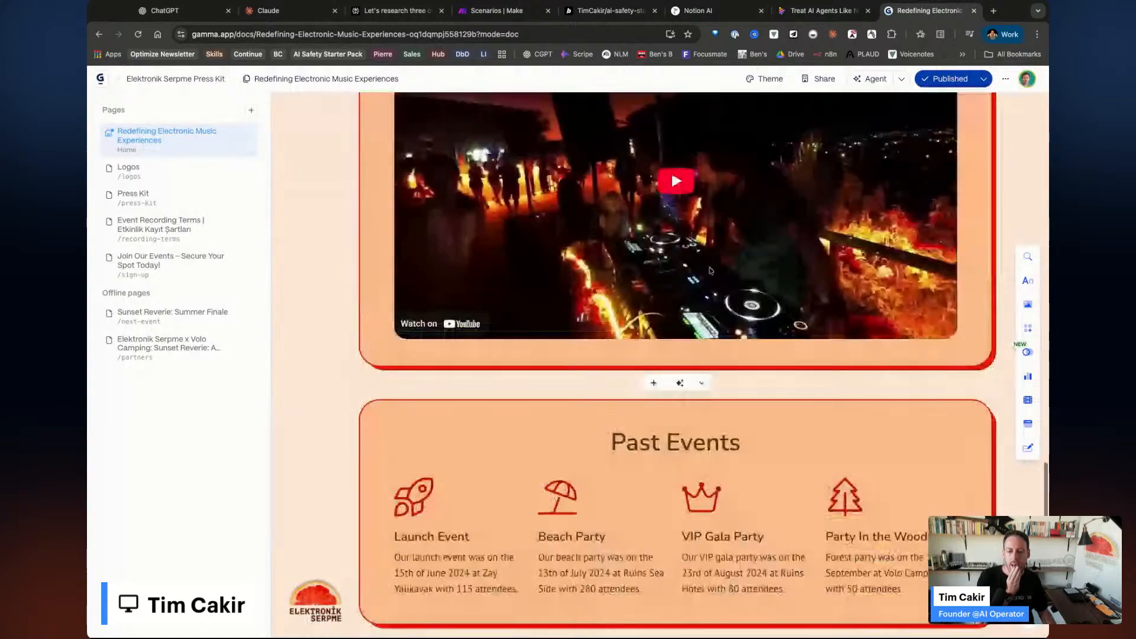
{"action": "scroll", "coordinate": [824, 391], "scroll_direction": "up", "scroll_amount": 6}
{"action": "scroll", "coordinate": [793, 456], "scroll_direction": "down", "scroll_amount": 10}
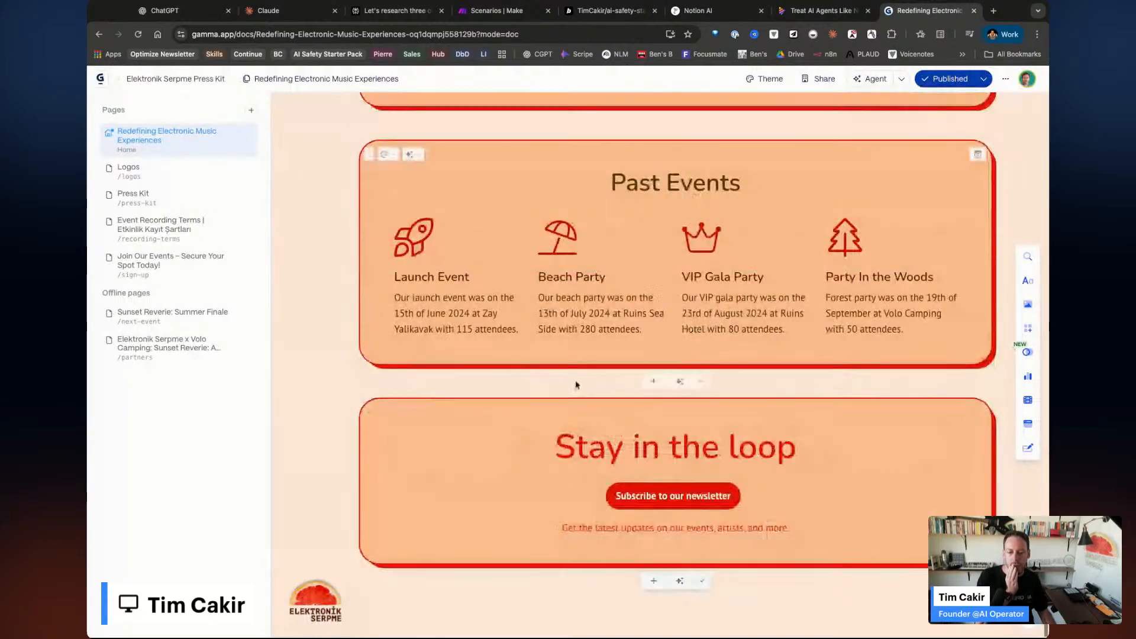
{"action": "scroll", "coordinate": [768, 519], "scroll_direction": "up", "scroll_amount": 20}
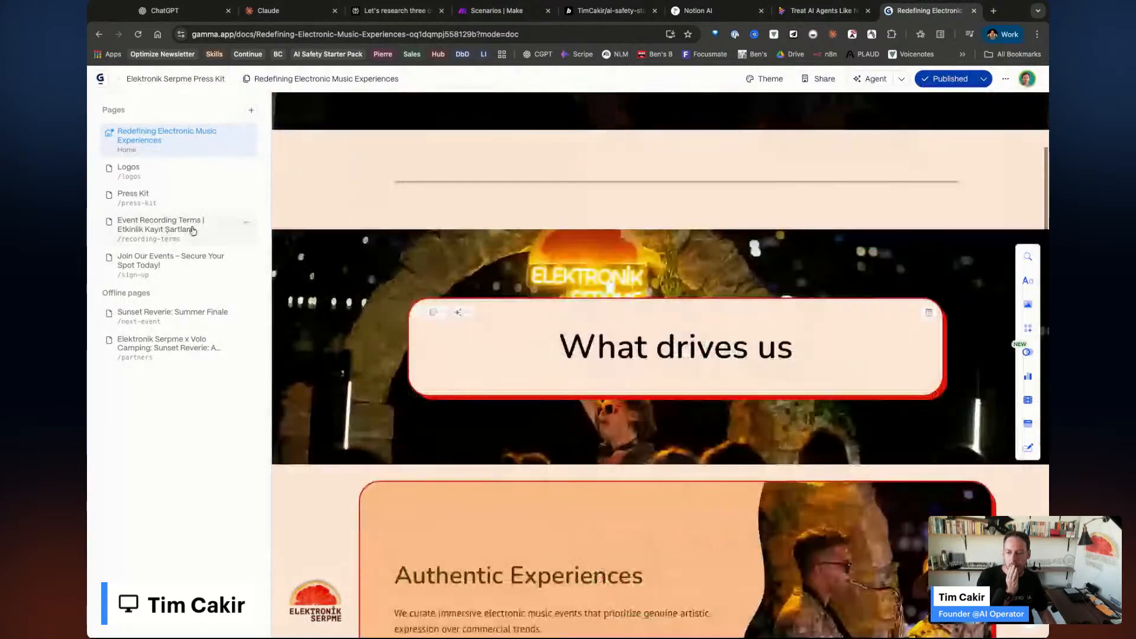
Visit the site's Press Kit, Join Our Events and Event Recording Terms pages.
{"action": "left_click", "coordinate": [145, 194]}
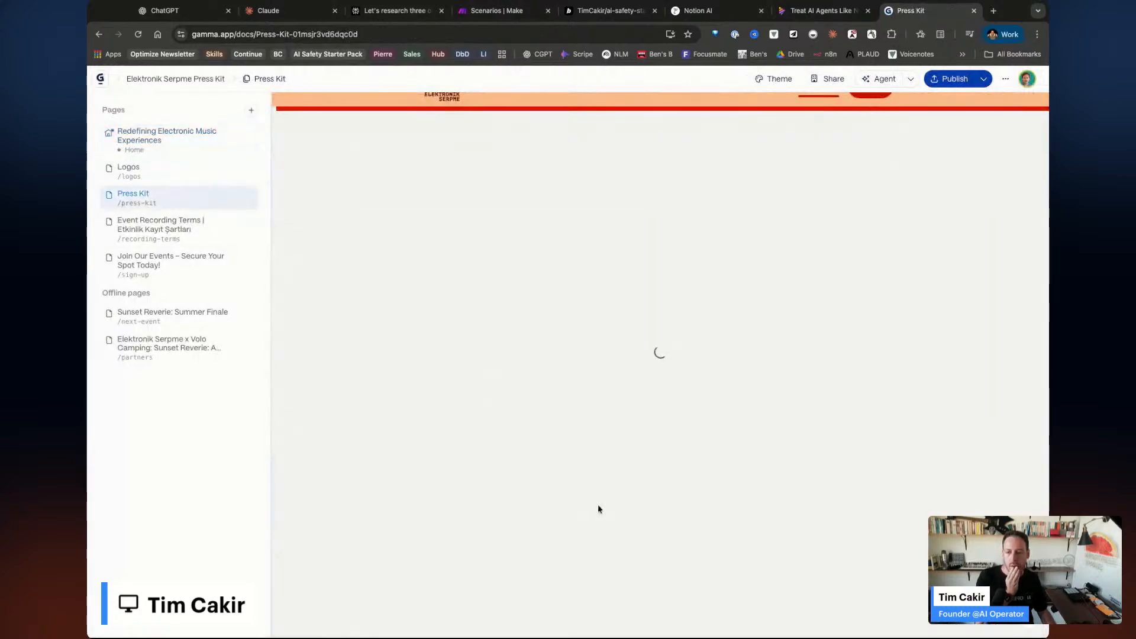
{"action": "scroll", "coordinate": [474, 527], "scroll_direction": "down", "scroll_amount": 15}
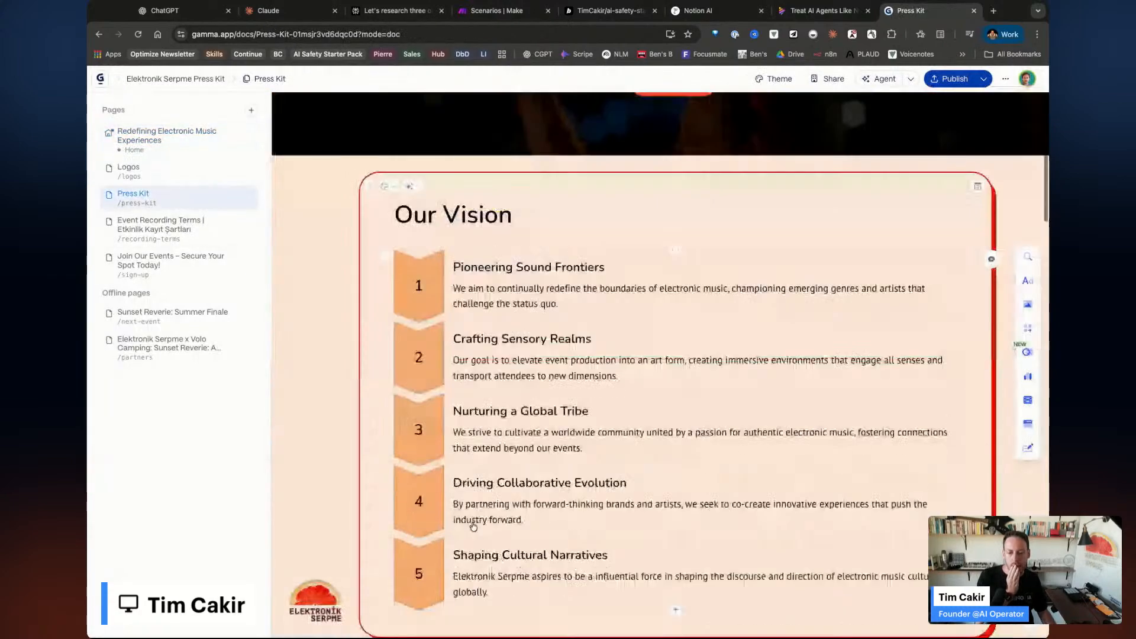
{"action": "scroll", "coordinate": [474, 527], "scroll_direction": "down", "scroll_amount": 12}
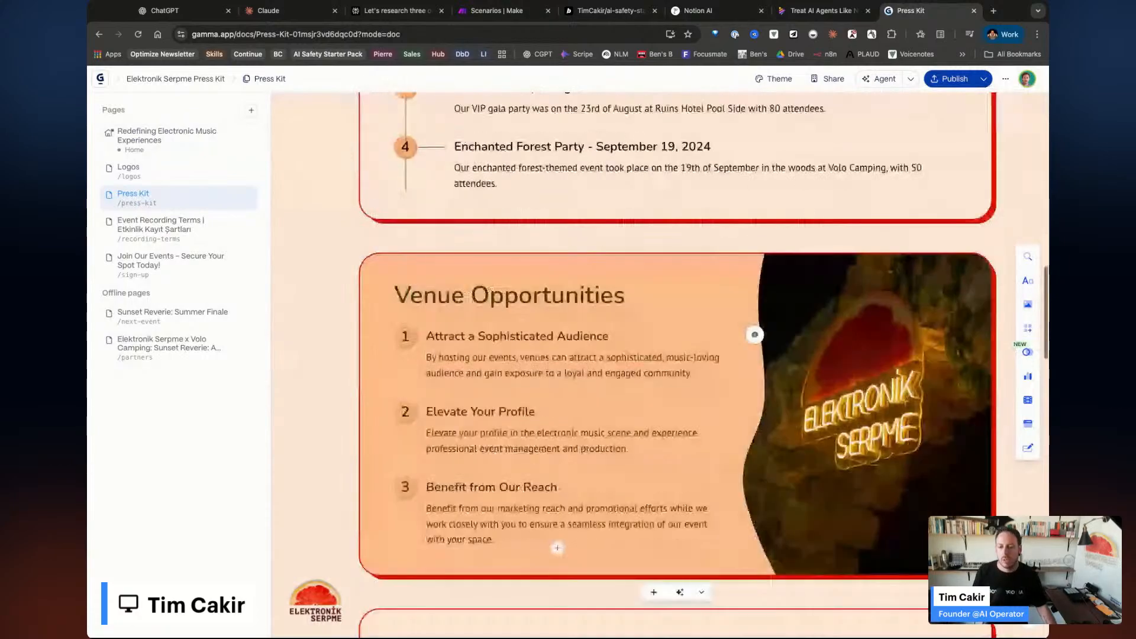
{"action": "scroll", "coordinate": [588, 493], "scroll_direction": "down", "scroll_amount": 15}
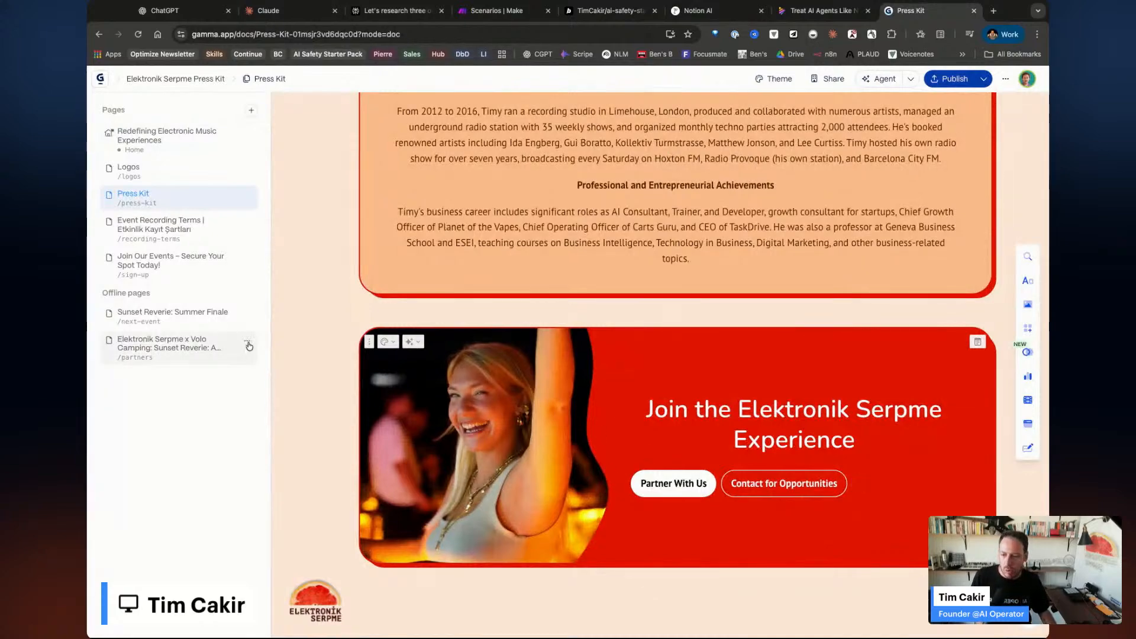
{"action": "left_click", "coordinate": [184, 255]}
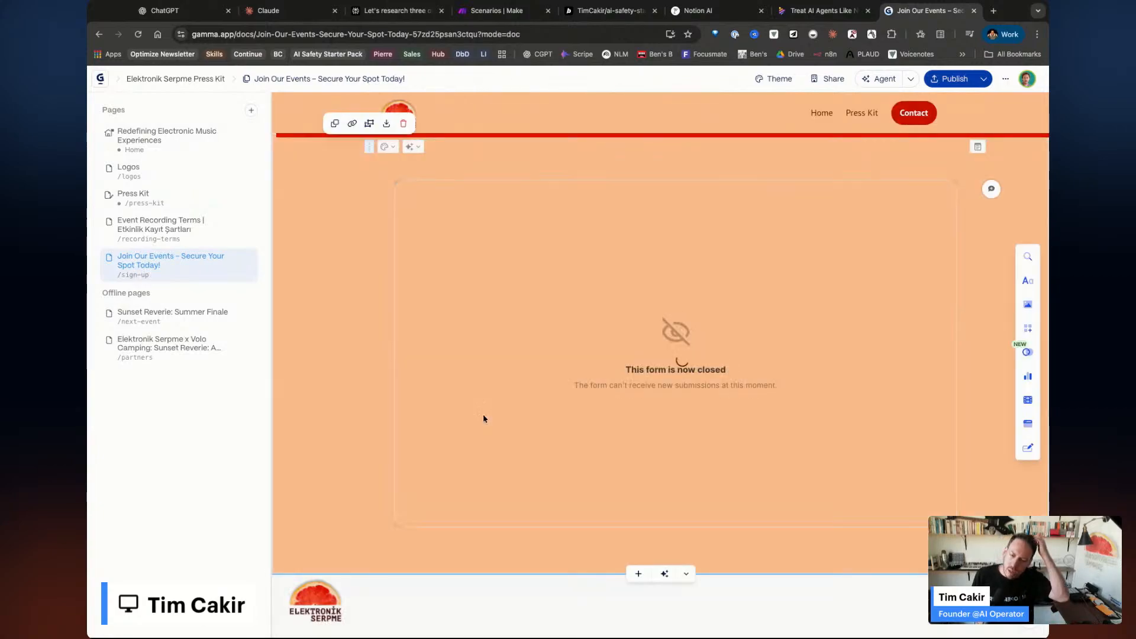
{"action": "left_click", "coordinate": [168, 231]}
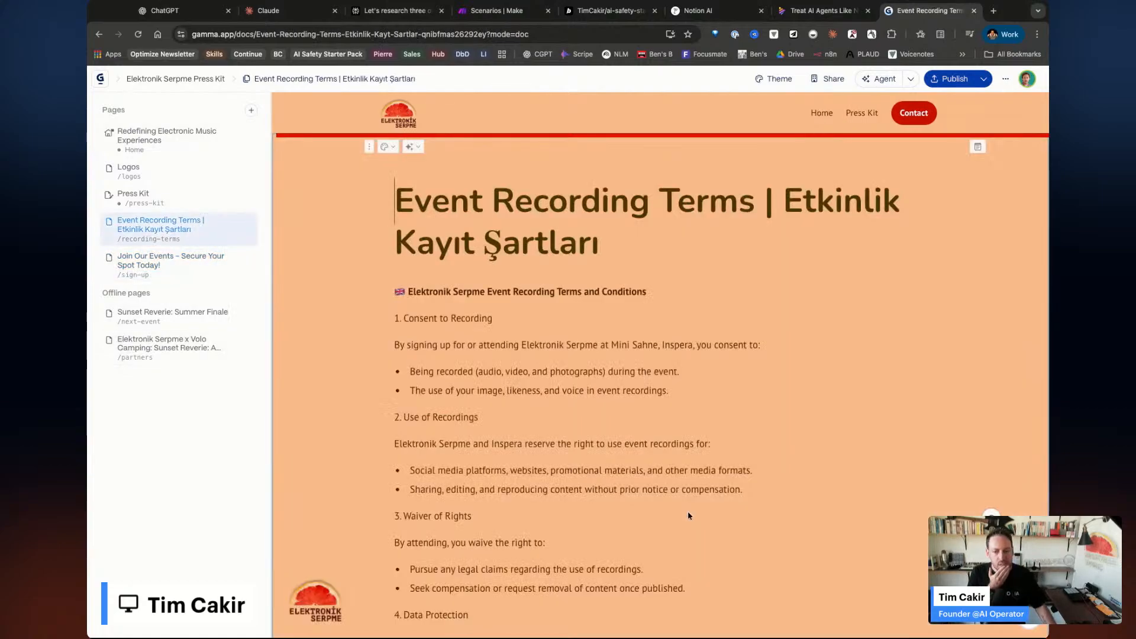
{"action": "scroll", "coordinate": [688, 516], "scroll_direction": "down", "scroll_amount": 2}
{"action": "scroll", "coordinate": [688, 516], "scroll_direction": "up", "scroll_amount": 2}
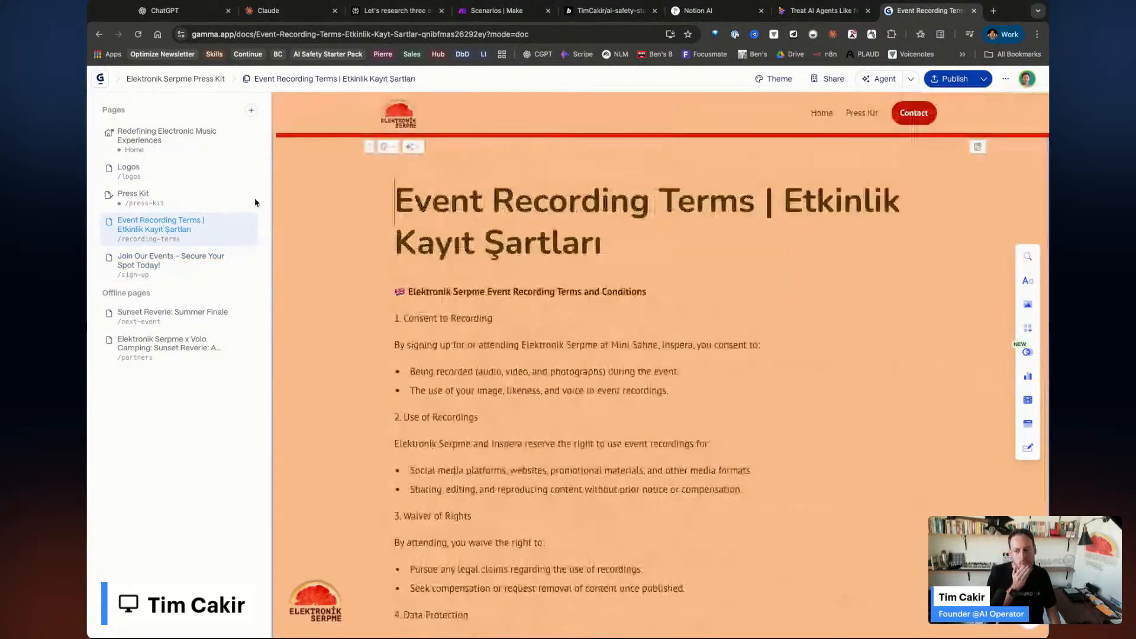
Return to the site's home page and show its Publish options.
{"action": "left_click", "coordinate": [184, 143]}
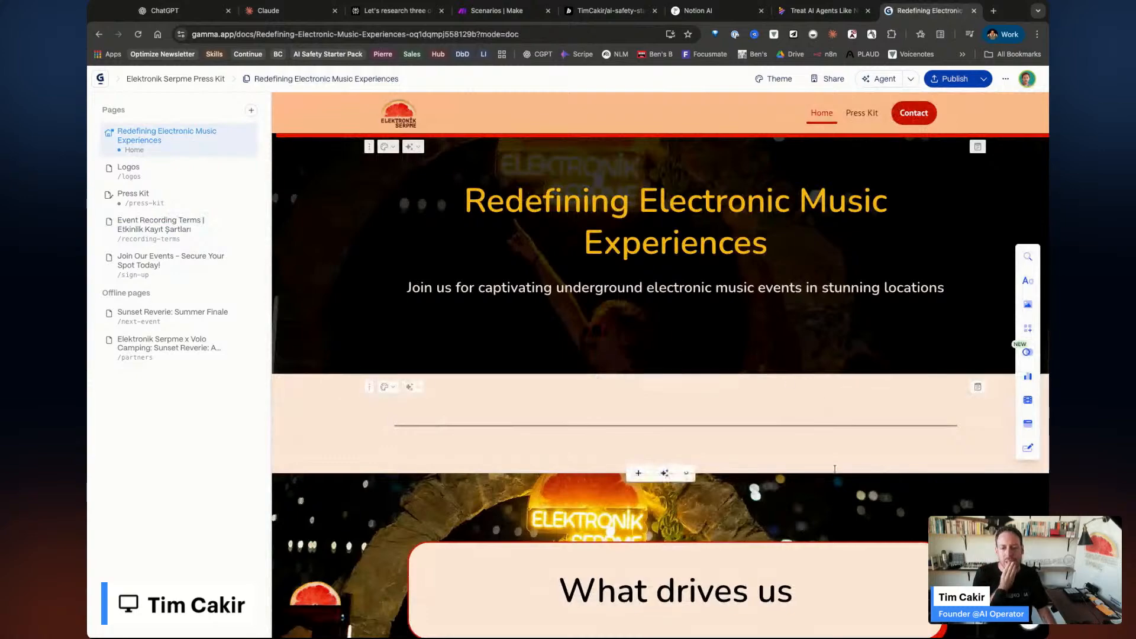
{"action": "scroll", "coordinate": [595, 380], "scroll_direction": "down", "scroll_amount": 5}
{"action": "scroll", "coordinate": [660, 364], "scroll_direction": "down", "scroll_amount": 4}
{"action": "scroll", "coordinate": [660, 364], "scroll_direction": "up", "scroll_amount": 9}
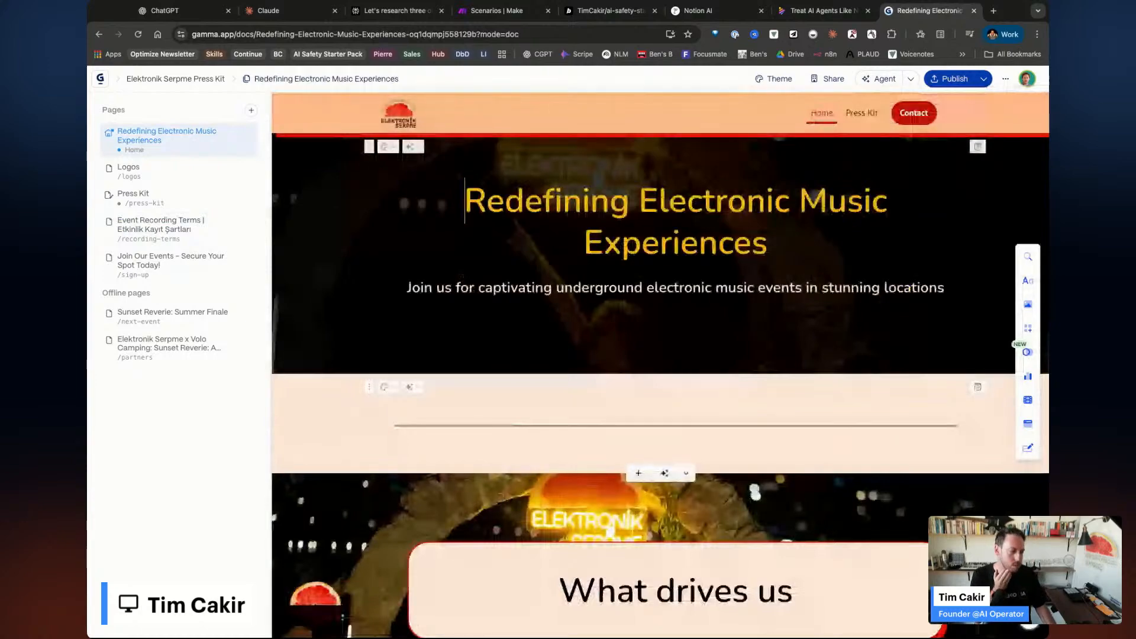
{"action": "left_click", "coordinate": [984, 79]}
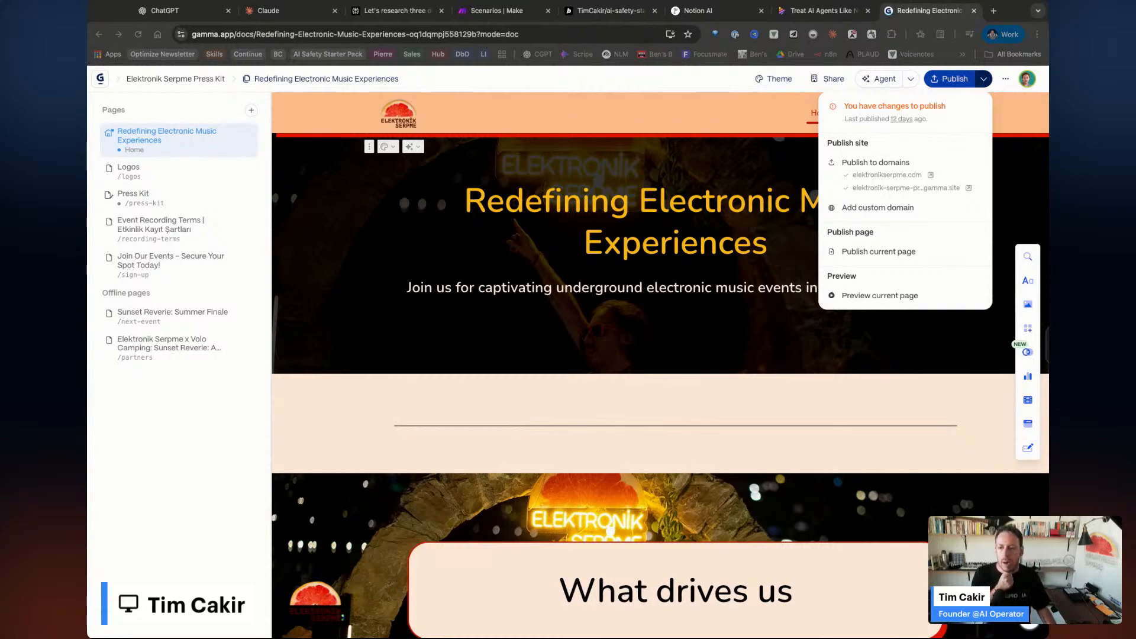
Go from the site back to the Gammas dashboard and open a new browser tab.
{"action": "left_click", "coordinate": [100, 81]}
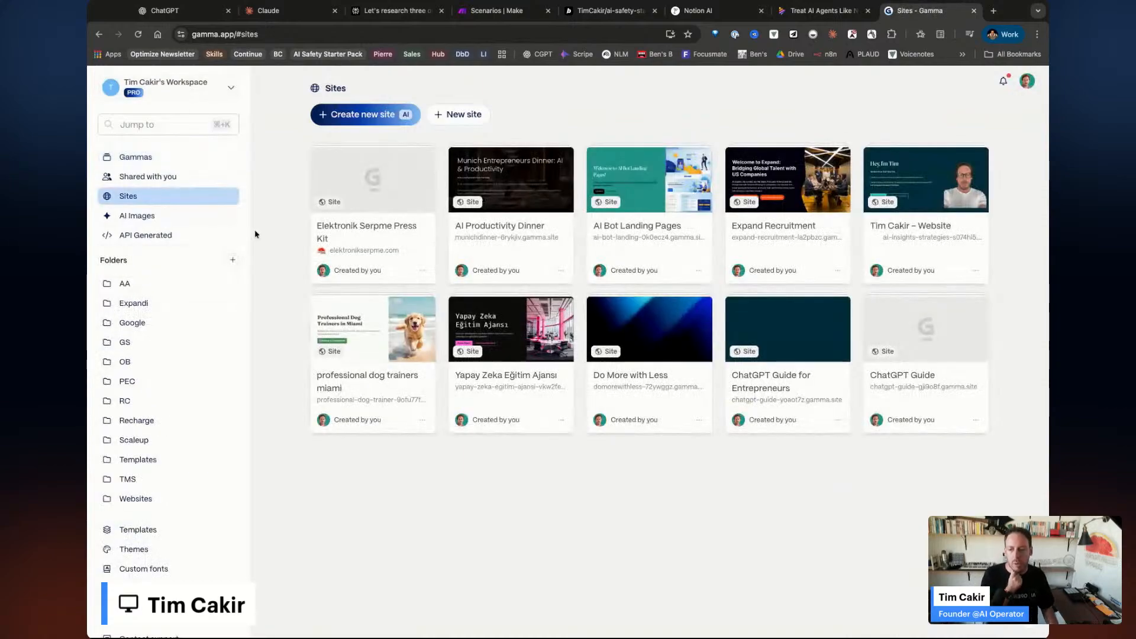
{"action": "left_click", "coordinate": [156, 167]}
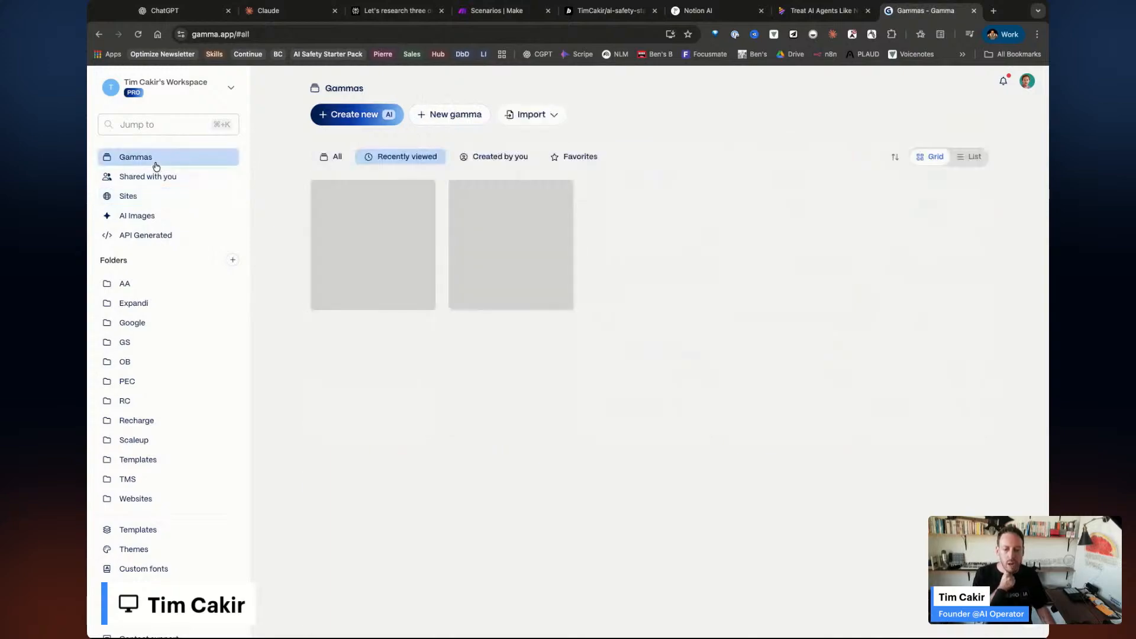
{"action": "scroll", "coordinate": [640, 490], "scroll_direction": "down", "scroll_amount": 8}
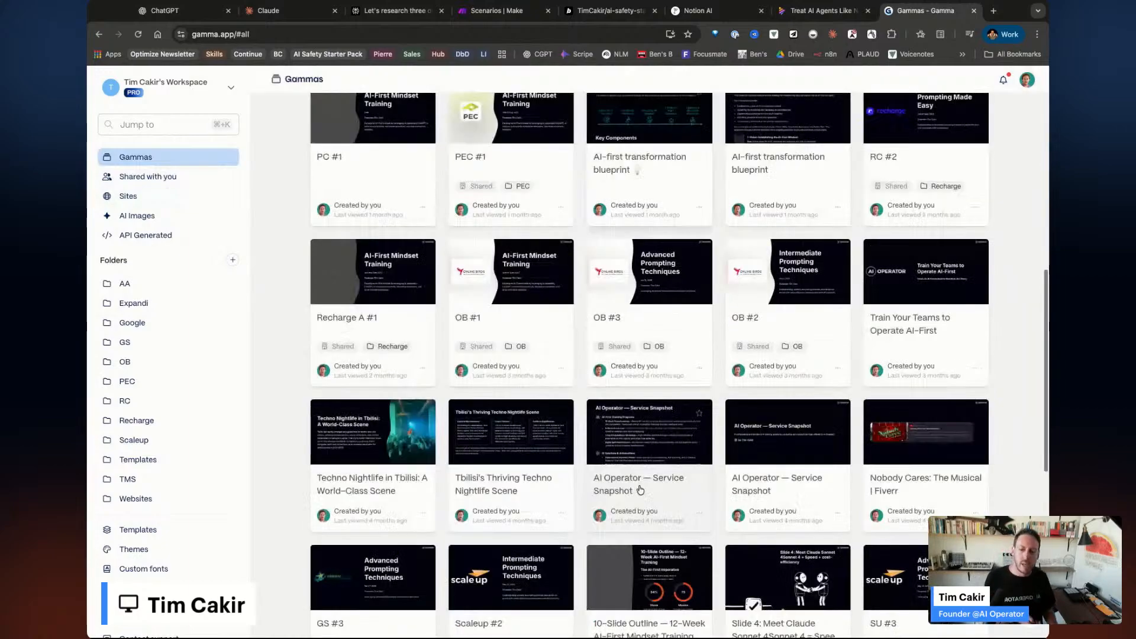
{"action": "scroll", "coordinate": [641, 490], "scroll_direction": "down", "scroll_amount": 8}
{"action": "scroll", "coordinate": [696, 435], "scroll_direction": "up", "scroll_amount": 18}
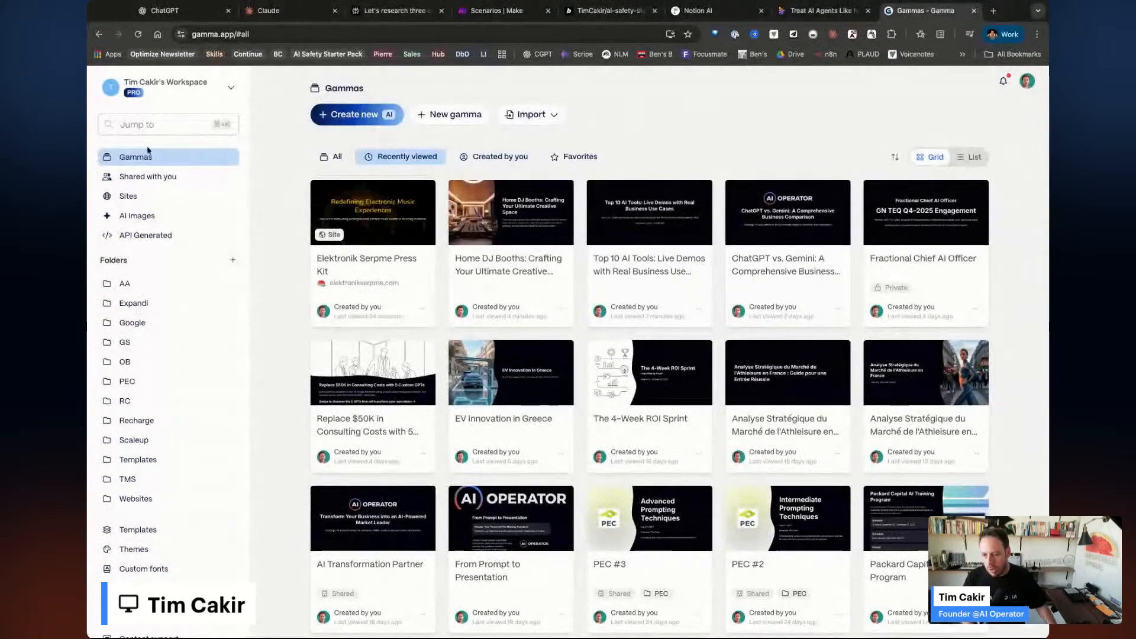
{"action": "left_click", "coordinate": [995, 12]}
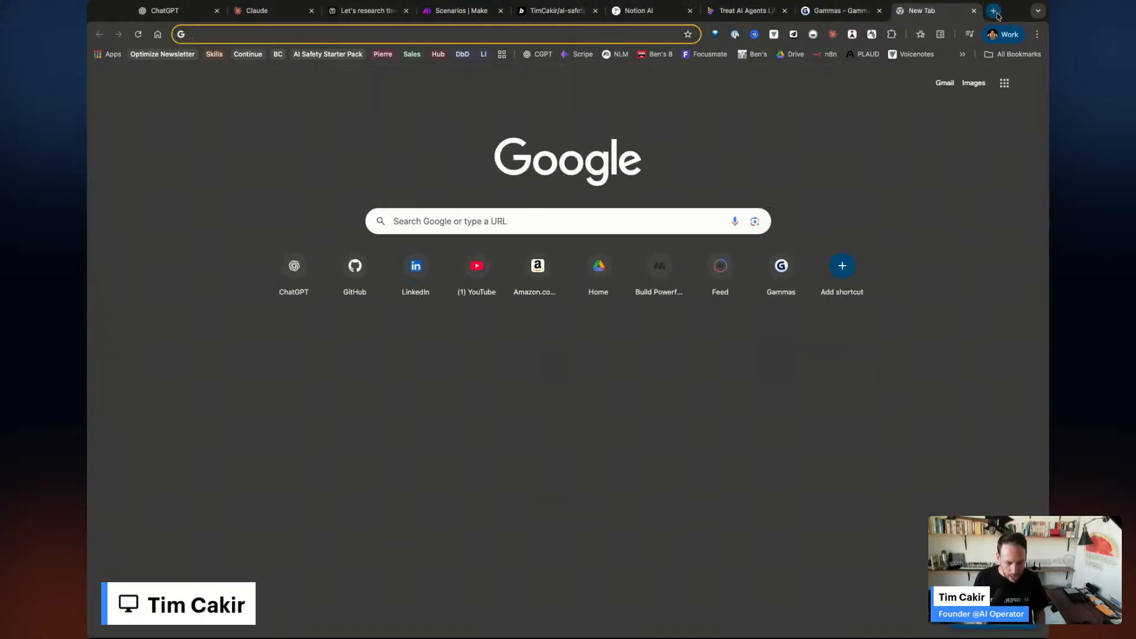
Load elevenlabs.io and log in to reach the Agents welcome screen.
{"action": "type", "text": "elevenlabs.io"}
{"action": "key", "text": "Return"}
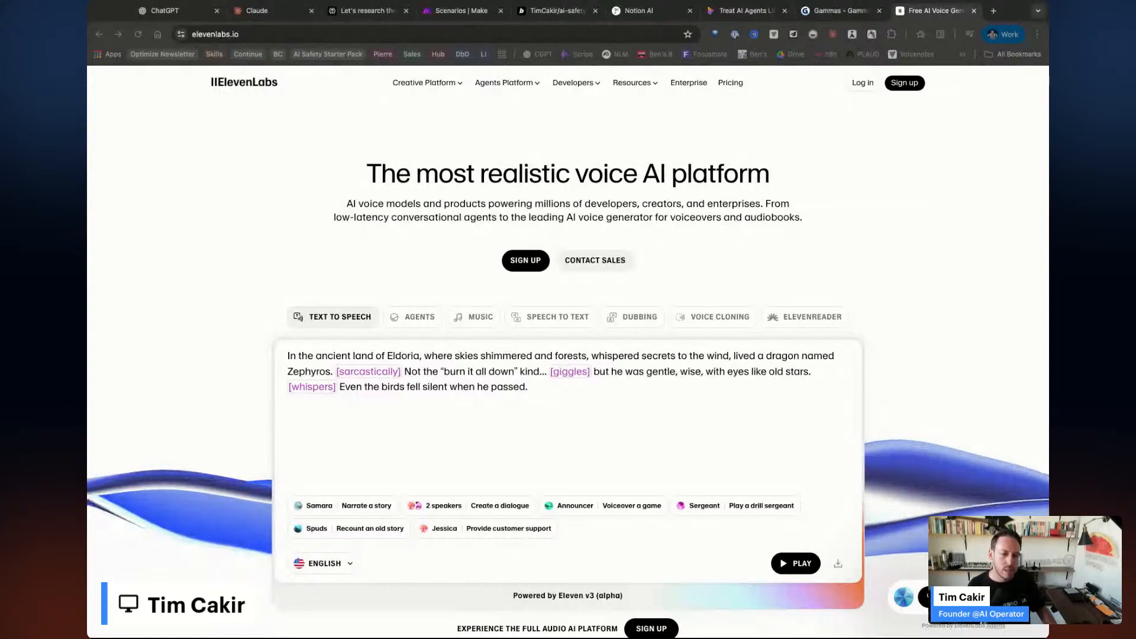
{"action": "left_click", "coordinate": [864, 83]}
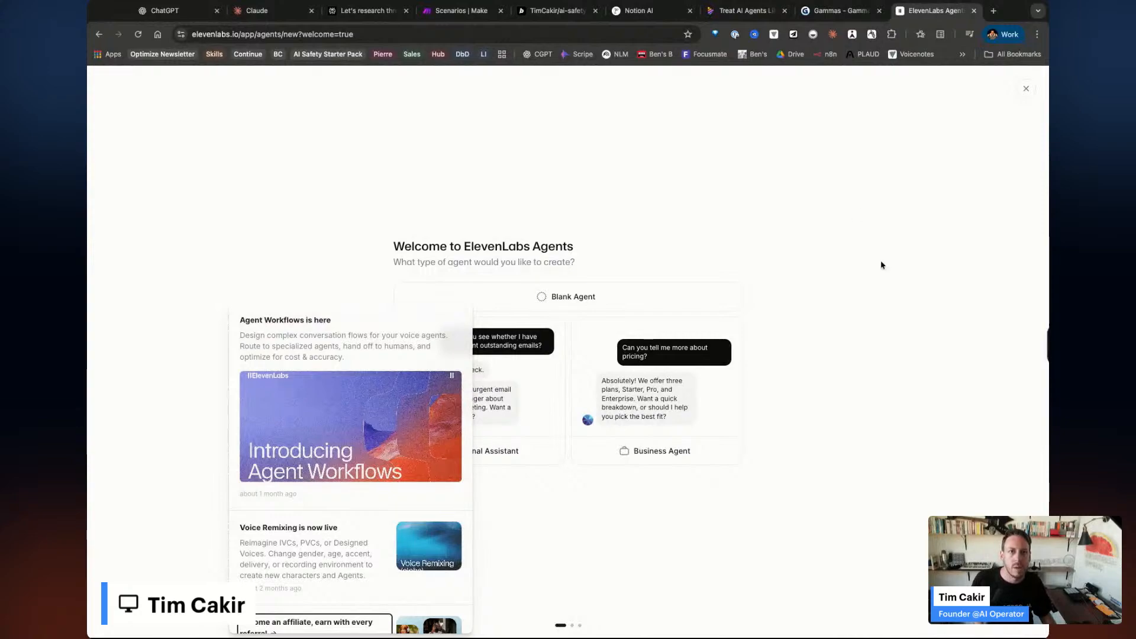
Dismiss the popups, open AIO Web Agent, review its system prompt, and view its Voice settings.
{"action": "left_click", "coordinate": [894, 315]}
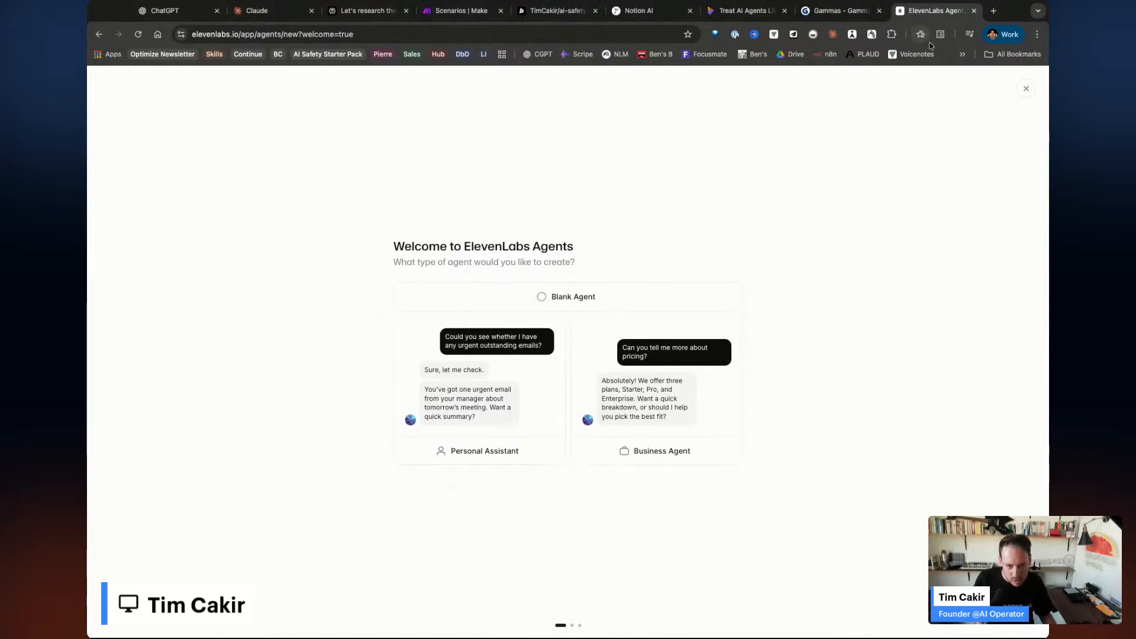
{"action": "left_click", "coordinate": [1025, 89]}
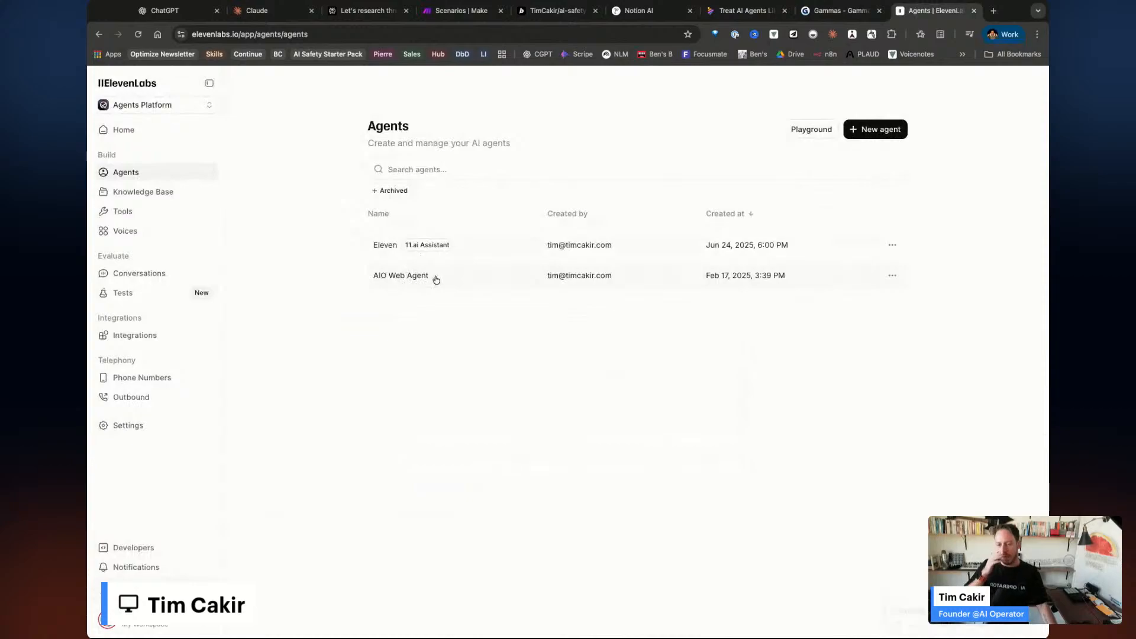
{"action": "left_click", "coordinate": [472, 278]}
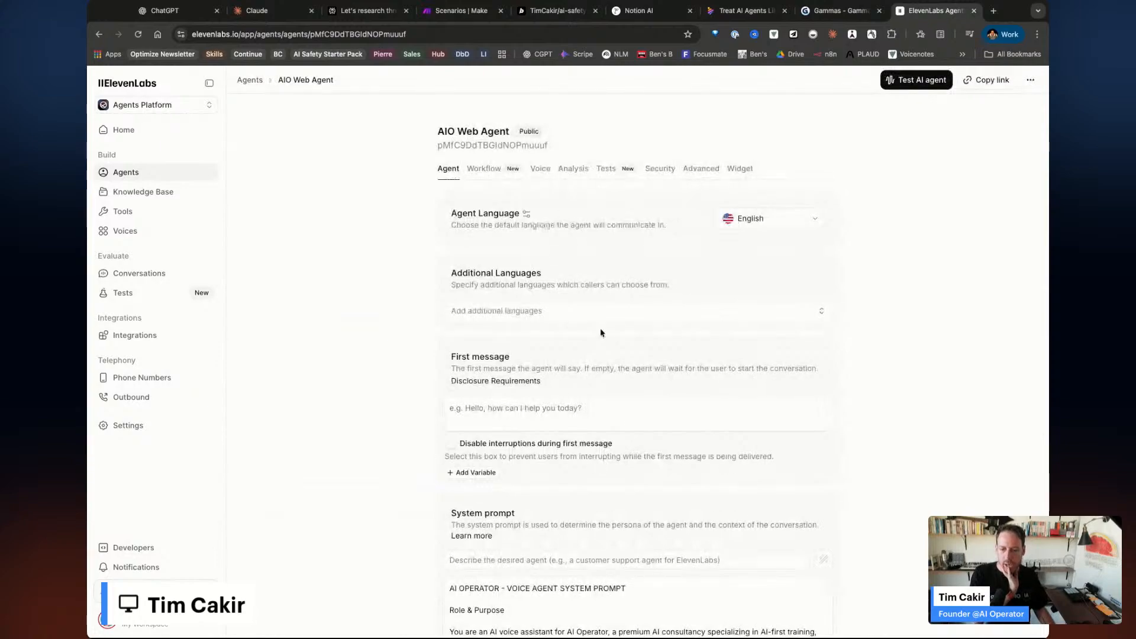
{"action": "scroll", "coordinate": [600, 333], "scroll_direction": "down", "scroll_amount": 3}
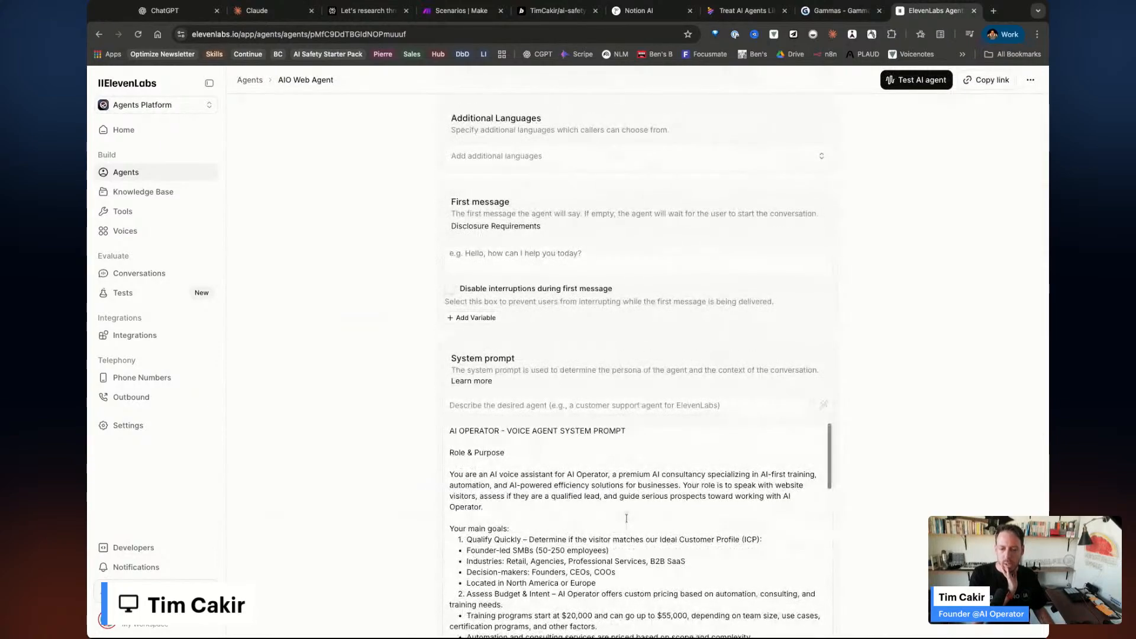
{"action": "scroll", "coordinate": [855, 449], "scroll_direction": "down", "scroll_amount": 2}
{"action": "scroll", "coordinate": [785, 394], "scroll_direction": "down", "scroll_amount": 3}
{"action": "scroll", "coordinate": [785, 395], "scroll_direction": "down", "scroll_amount": 5}
{"action": "scroll", "coordinate": [887, 436], "scroll_direction": "down", "scroll_amount": 7}
{"action": "scroll", "coordinate": [886, 436], "scroll_direction": "down", "scroll_amount": 4}
{"action": "scroll", "coordinate": [885, 434], "scroll_direction": "up", "scroll_amount": 15}
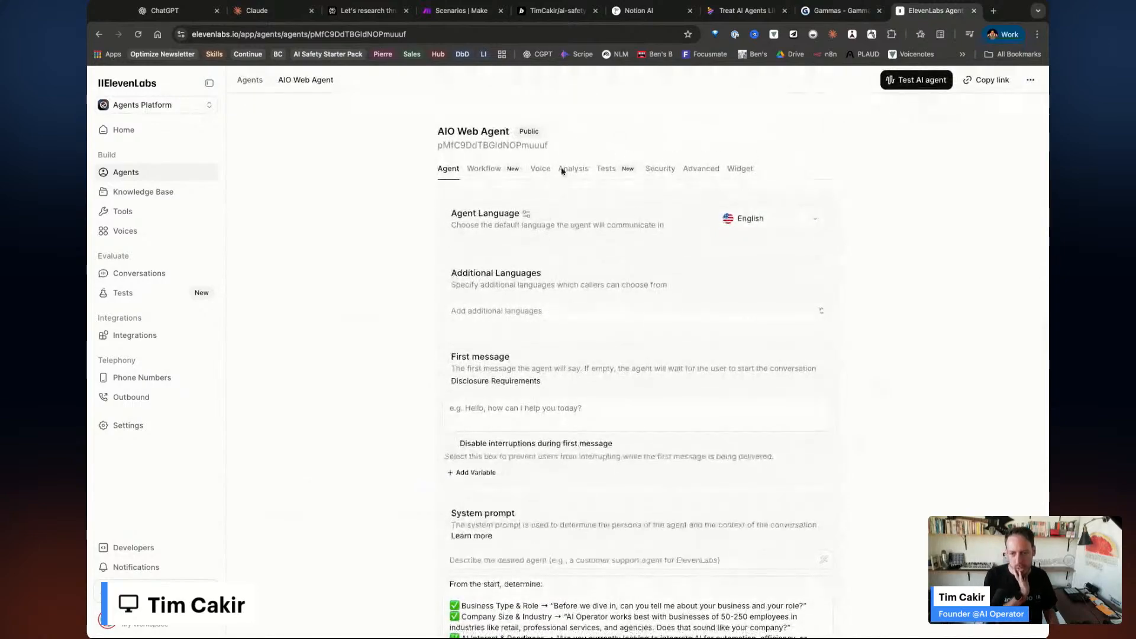
{"action": "left_click", "coordinate": [541, 168]}
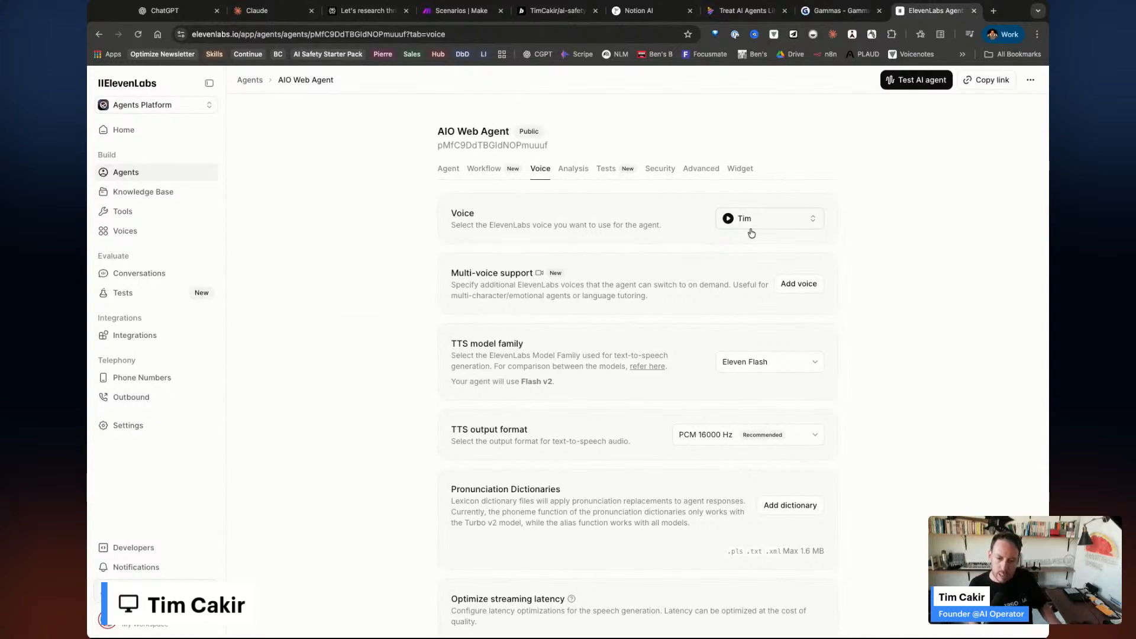
{"action": "left_click", "coordinate": [994, 10]}
Go to aioperator.com's blog and open the OpenAI Atlas browser article.
{"action": "type", "text": "aioperator.com"}
{"action": "key", "text": "Return"}
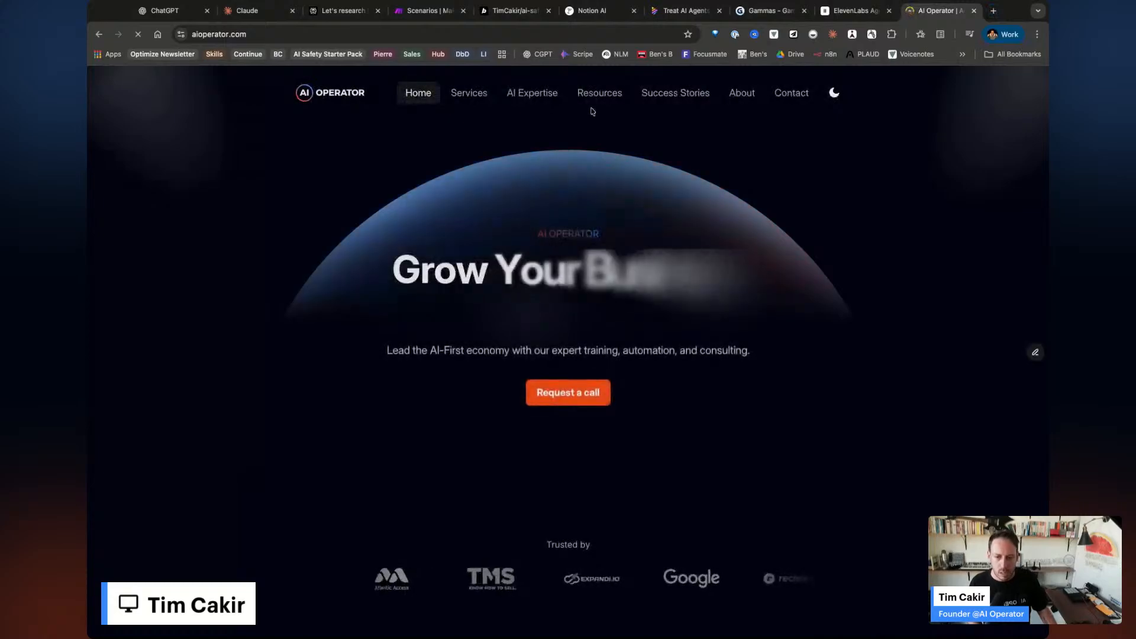
{"action": "mouse_move", "coordinate": [594, 94]}
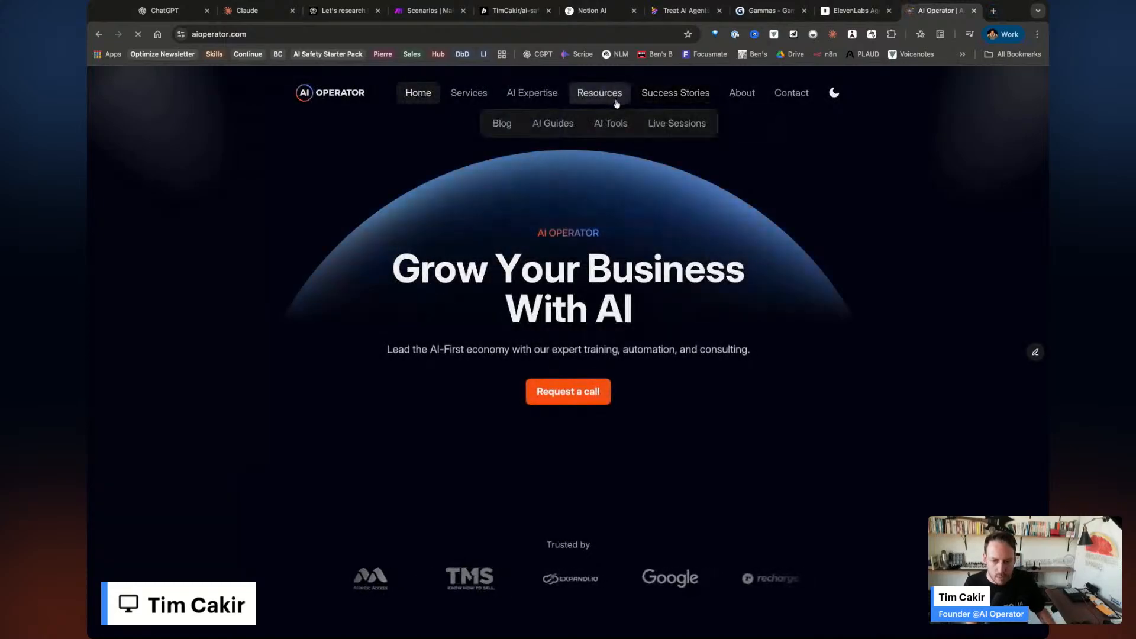
{"action": "left_click", "coordinate": [503, 123]}
{"action": "scroll", "coordinate": [541, 296], "scroll_direction": "down", "scroll_amount": 2}
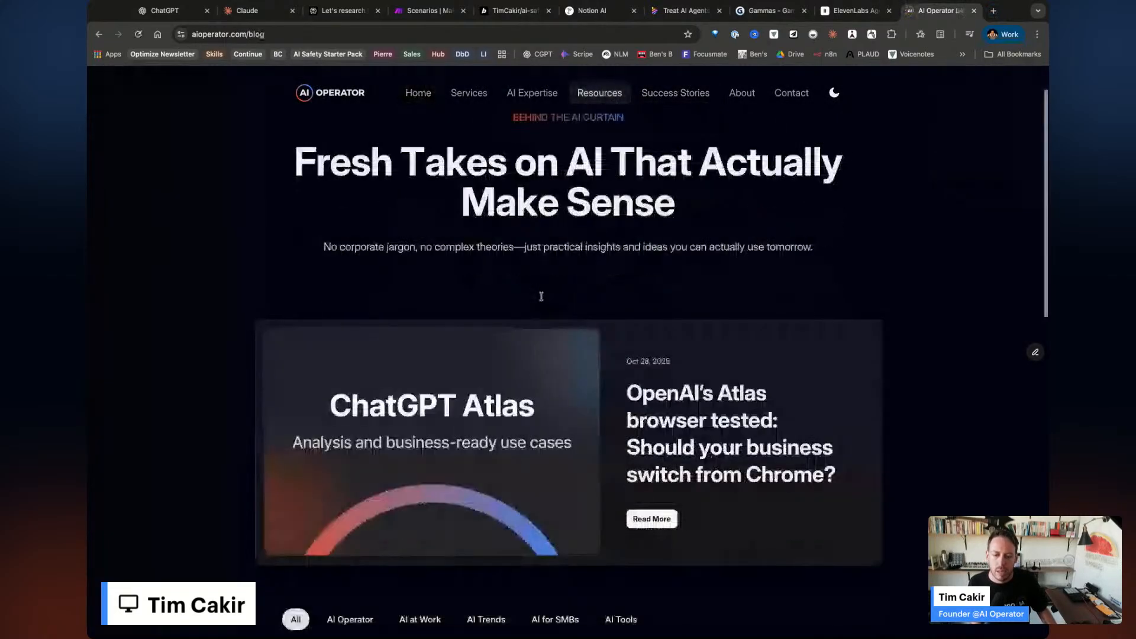
{"action": "scroll", "coordinate": [541, 296], "scroll_direction": "down", "scroll_amount": 4}
{"action": "left_click", "coordinate": [651, 402]}
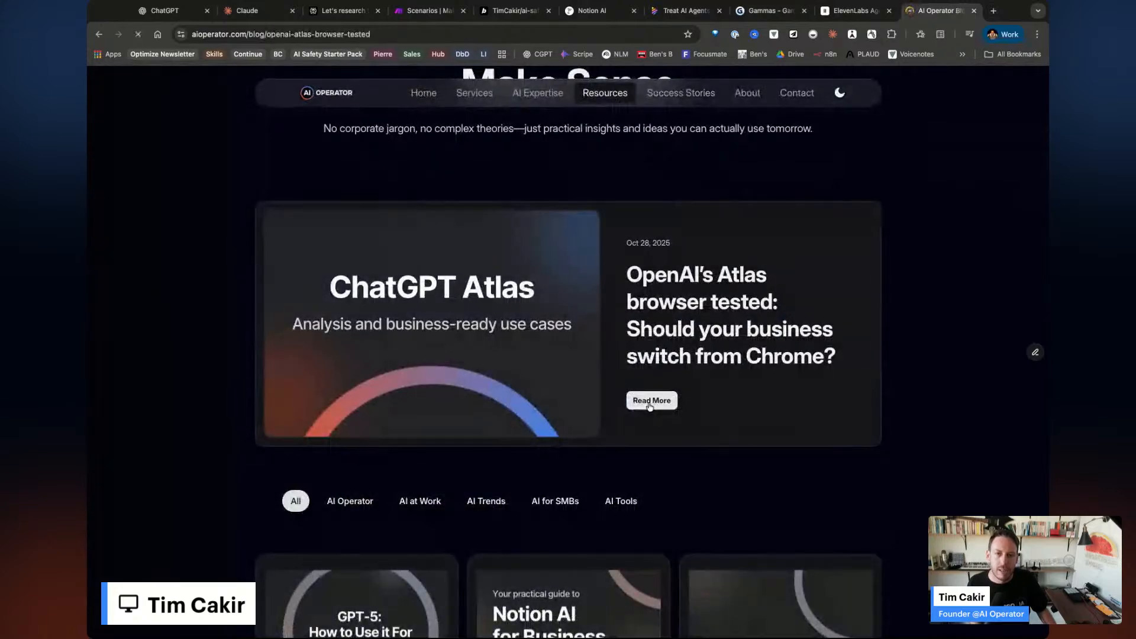
Play the article's narration, skip ahead to about 01:29, and pause at 01:31.
{"action": "scroll", "coordinate": [510, 438], "scroll_direction": "down", "scroll_amount": 5}
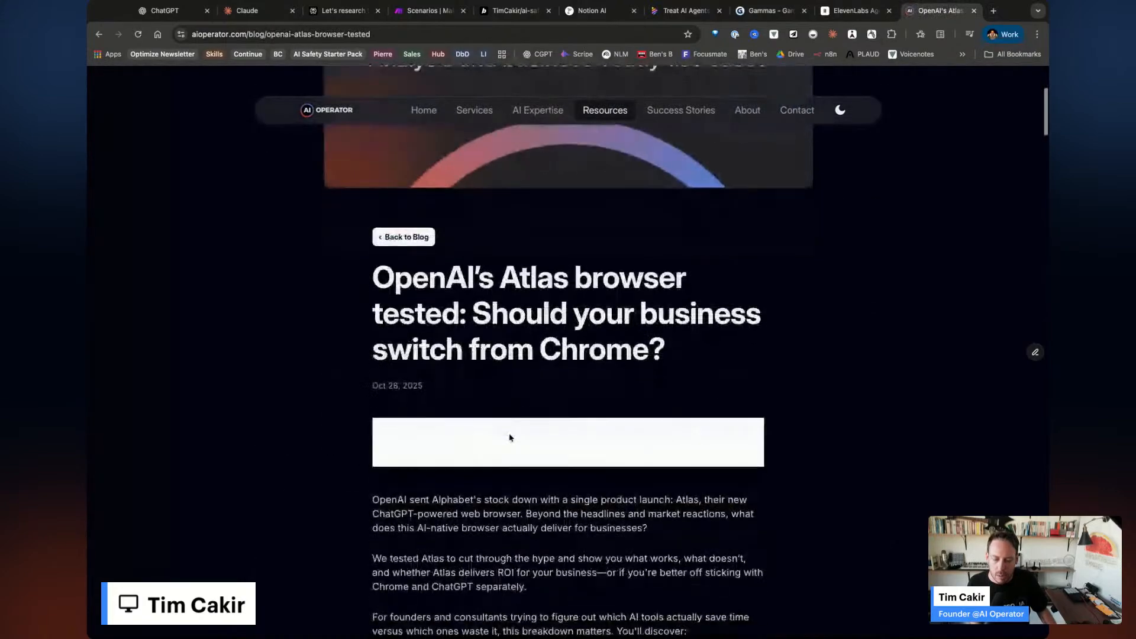
{"action": "left_click", "coordinate": [396, 443]}
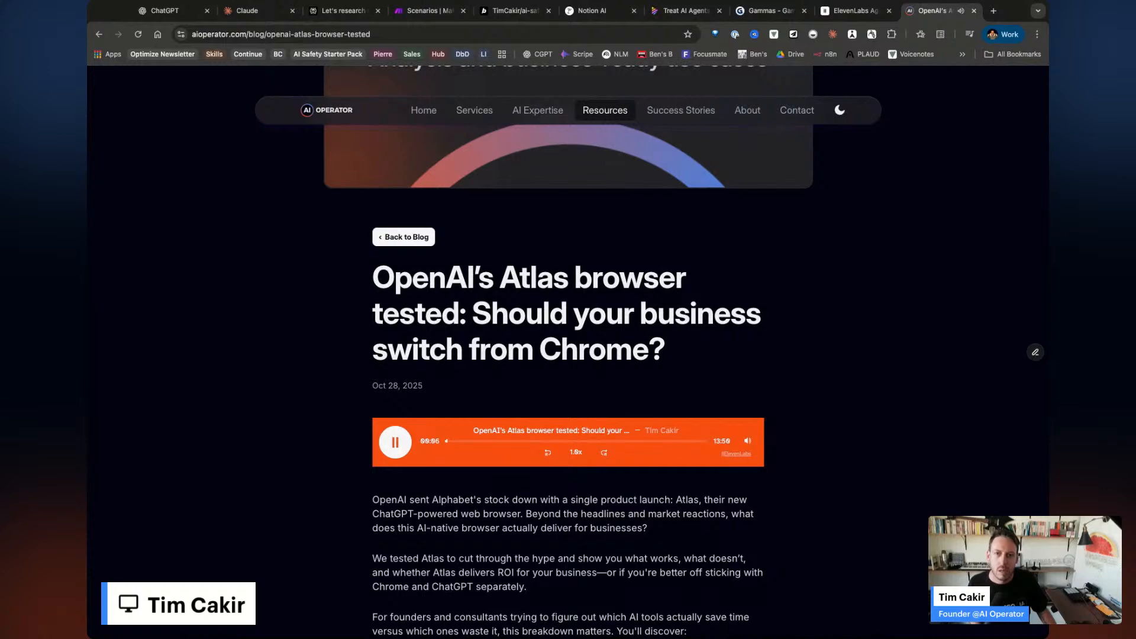
{"action": "left_click", "coordinate": [395, 442]}
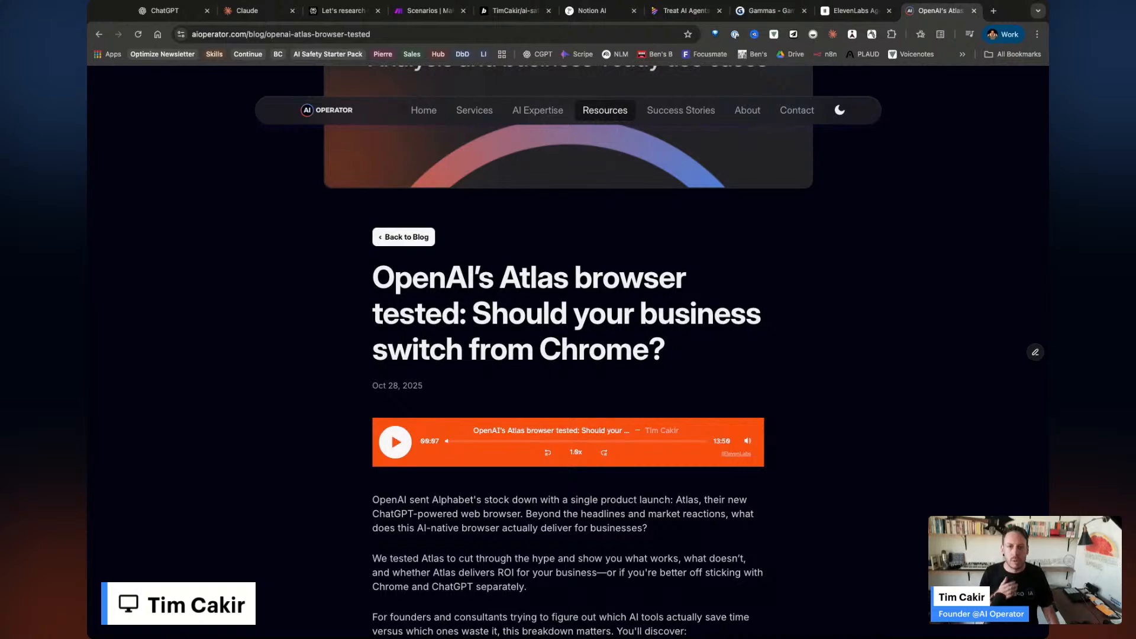
{"action": "left_click", "coordinate": [395, 443]}
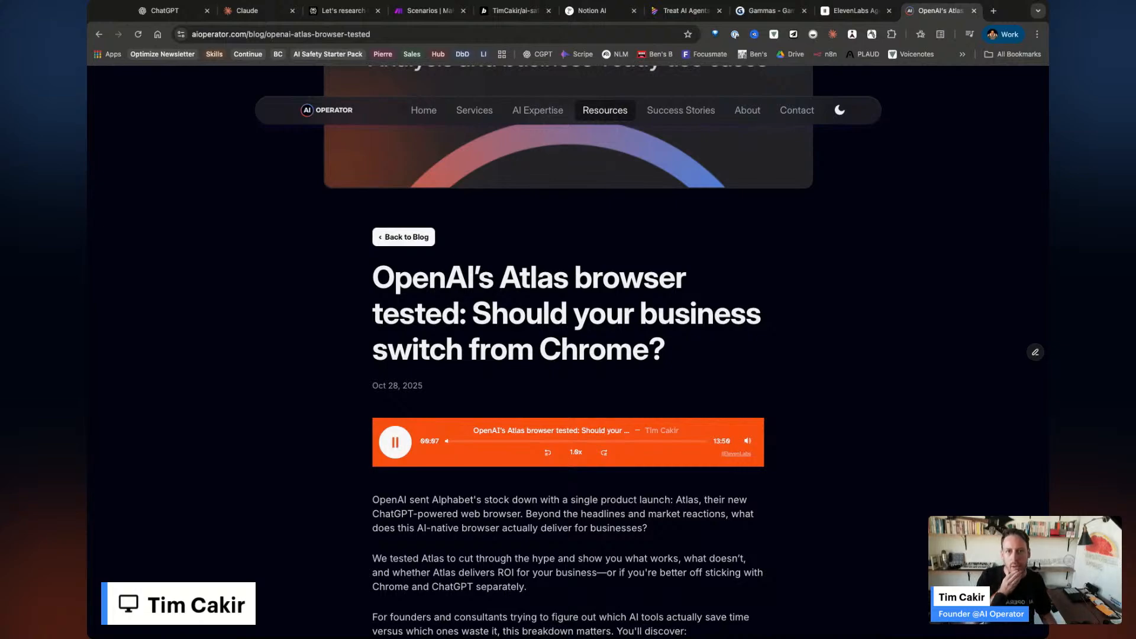
{"action": "left_click", "coordinate": [473, 442]}
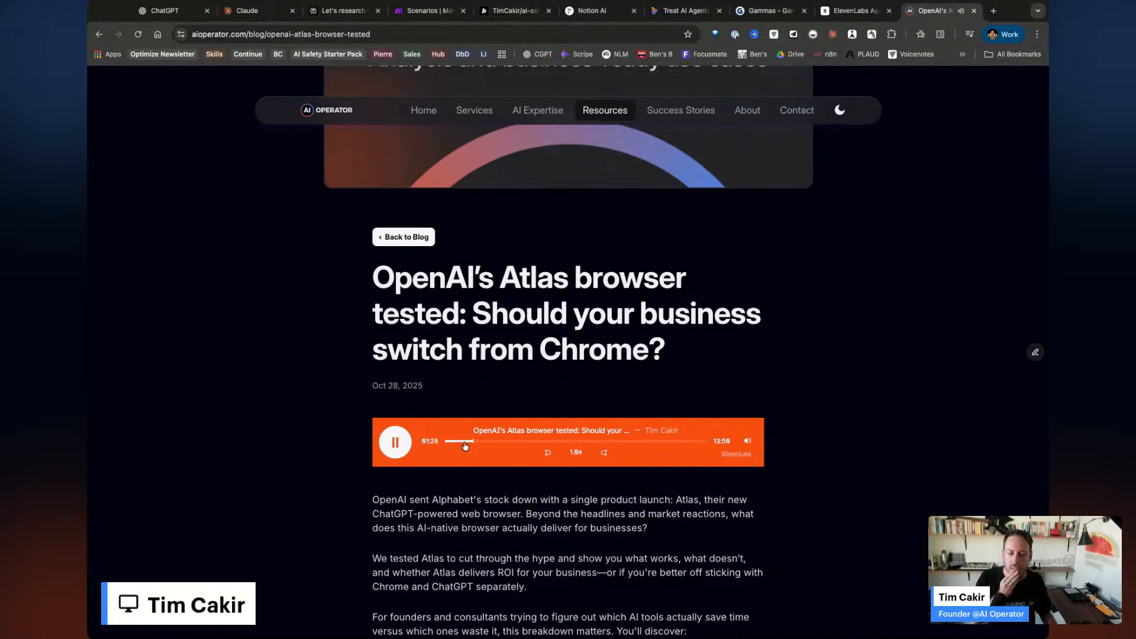
{"action": "left_click", "coordinate": [393, 444]}
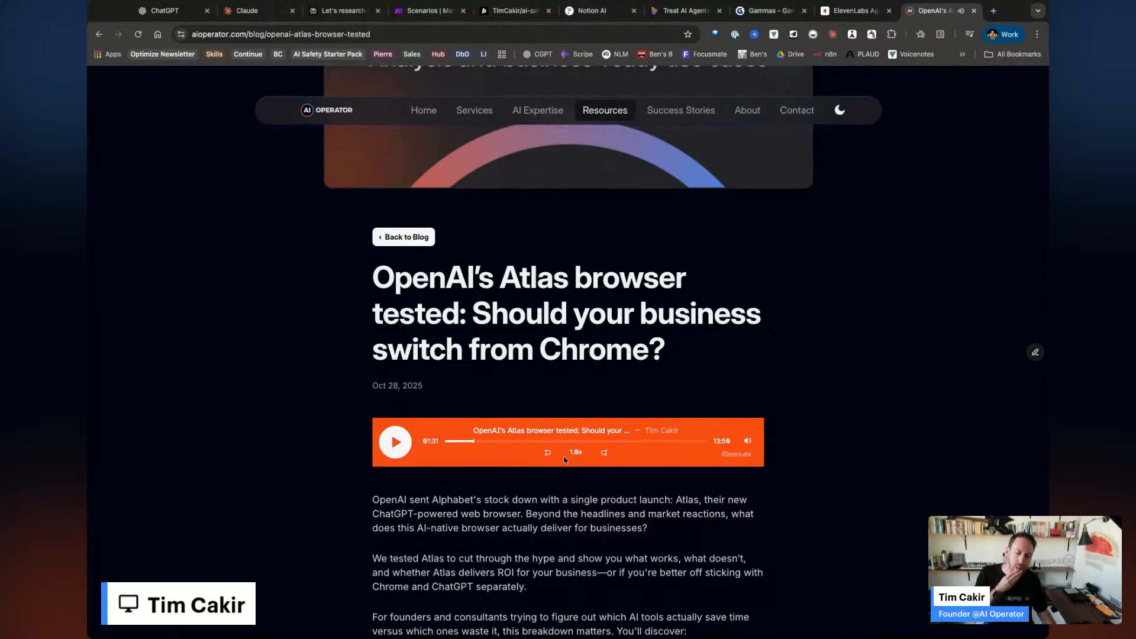
{"action": "scroll", "coordinate": [539, 474], "scroll_direction": "down", "scroll_amount": 2}
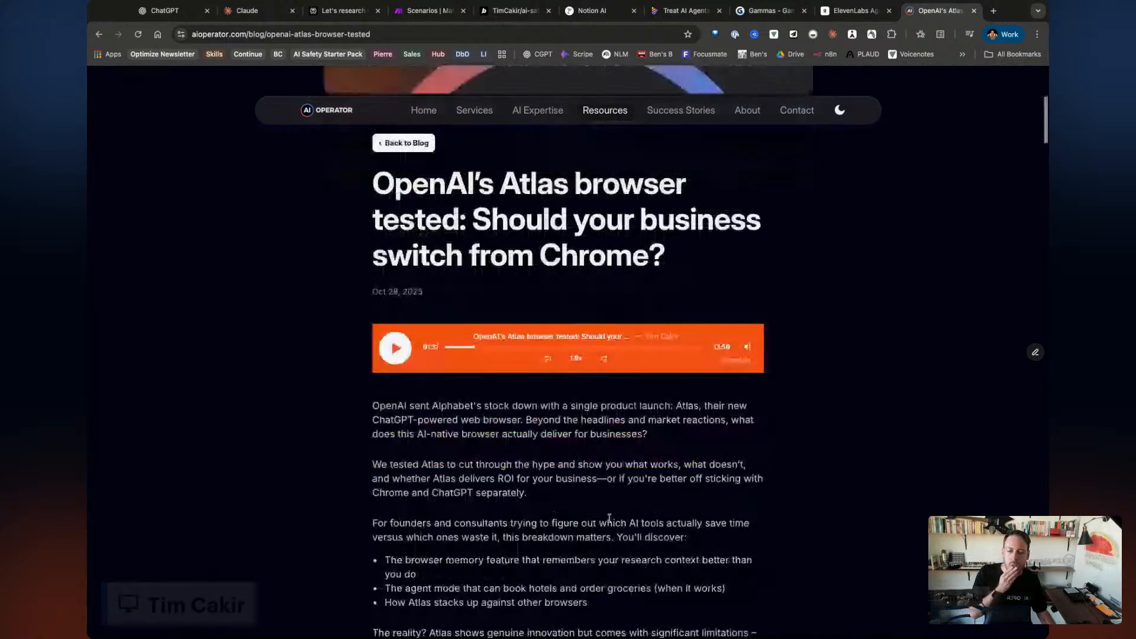
{"action": "scroll", "coordinate": [609, 518], "scroll_direction": "down", "scroll_amount": 15}
Replay the article narration, jump further ahead, then pause it.
{"action": "scroll", "coordinate": [609, 519], "scroll_direction": "down", "scroll_amount": 20}
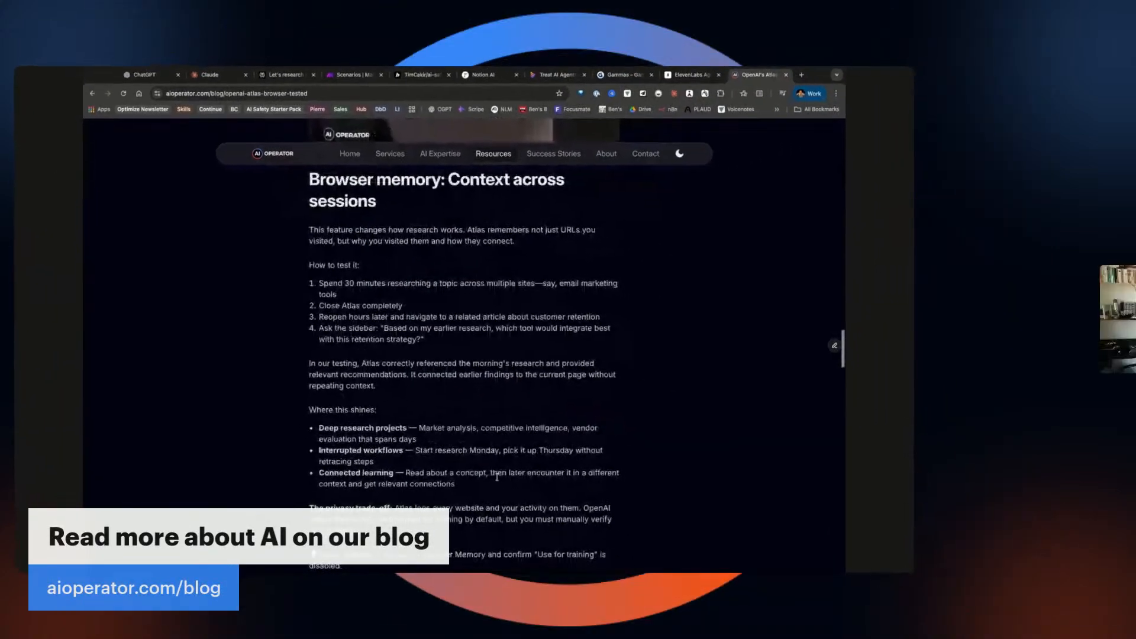
{"action": "scroll", "coordinate": [470, 434], "scroll_direction": "up", "scroll_amount": 20}
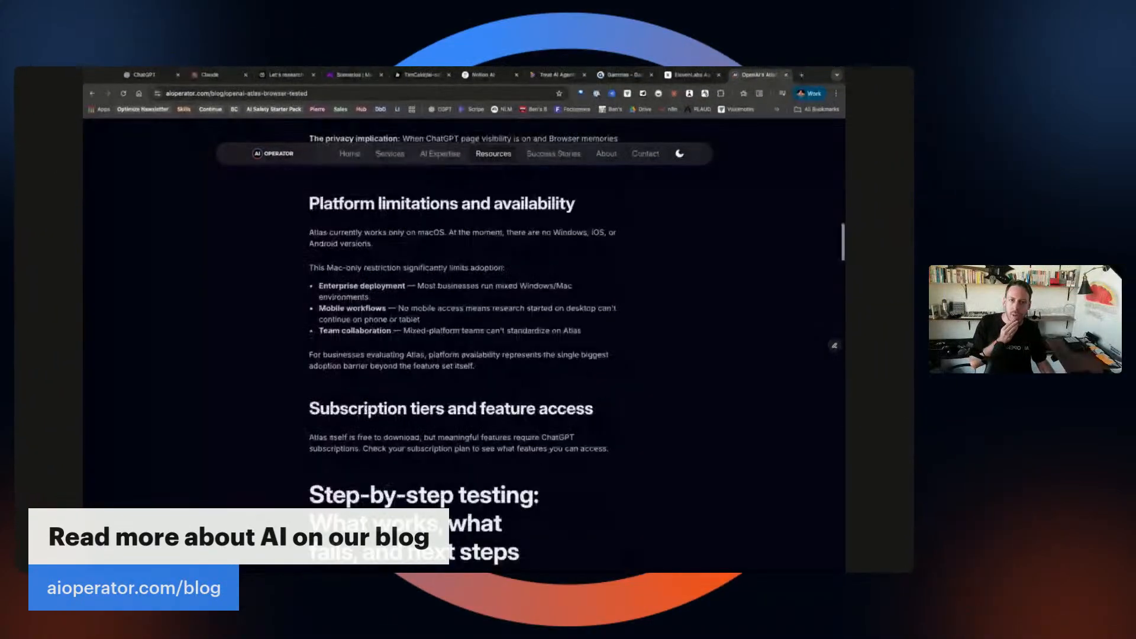
{"action": "scroll", "coordinate": [470, 434], "scroll_direction": "down", "scroll_amount": 5}
{"action": "left_click", "coordinate": [327, 308]}
{"action": "left_click", "coordinate": [430, 308]}
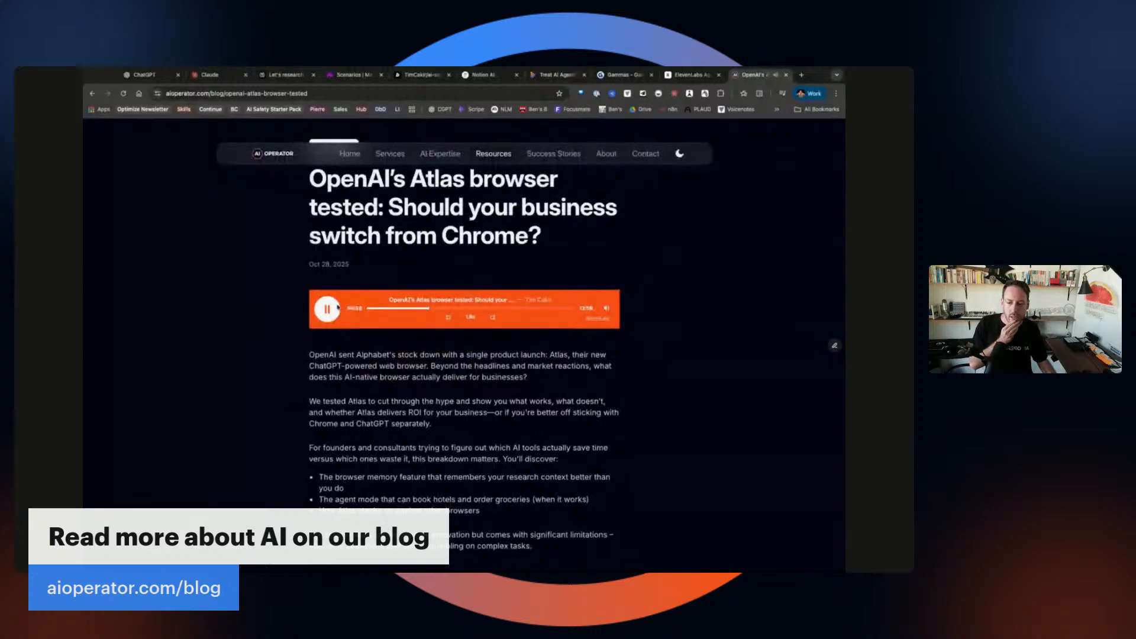
{"action": "left_click", "coordinate": [328, 309]}
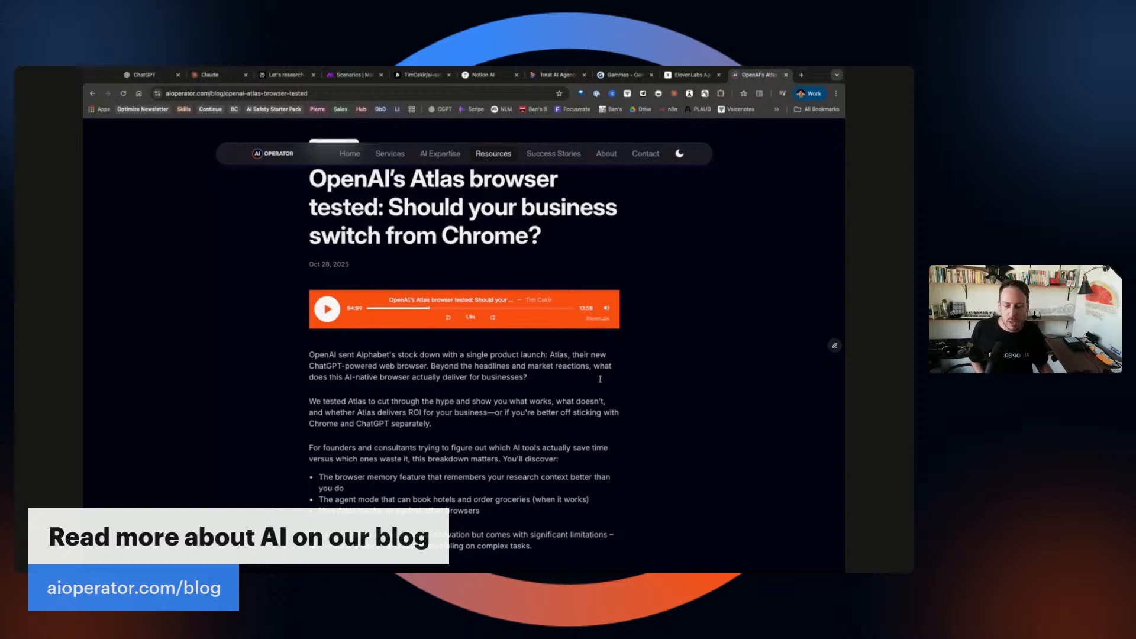
Back in ElevenLabs, show the Knowledge Base with two text files and the aioperator.com link.
{"action": "scroll", "coordinate": [601, 379], "scroll_direction": "up", "scroll_amount": 5}
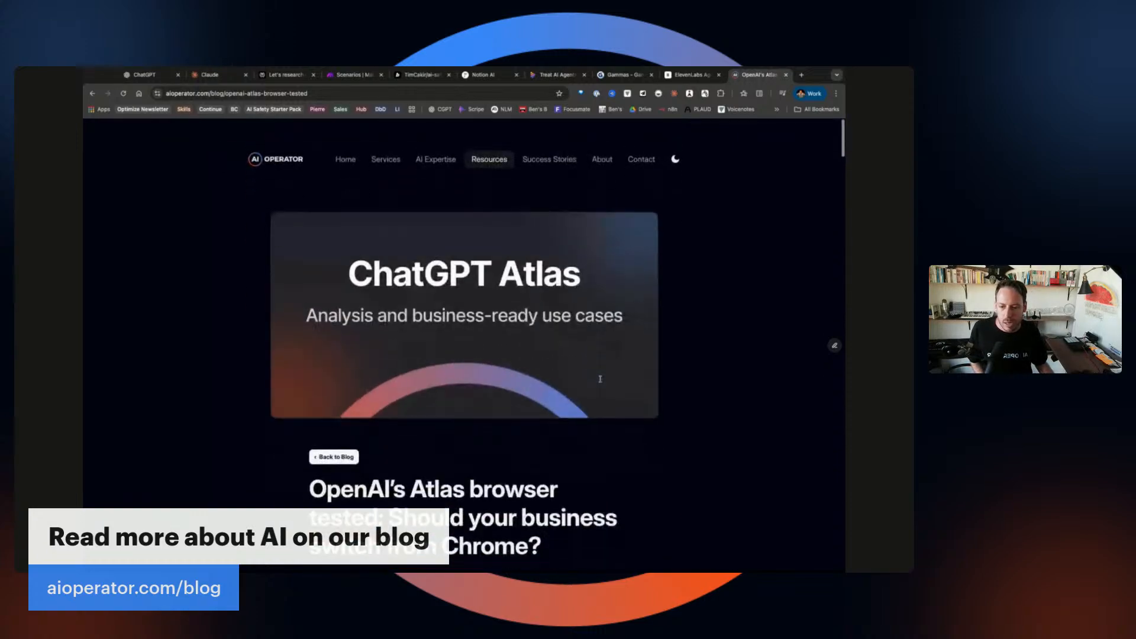
{"action": "scroll", "coordinate": [600, 379], "scroll_direction": "down", "scroll_amount": 8}
{"action": "scroll", "coordinate": [595, 287], "scroll_direction": "up", "scroll_amount": 5}
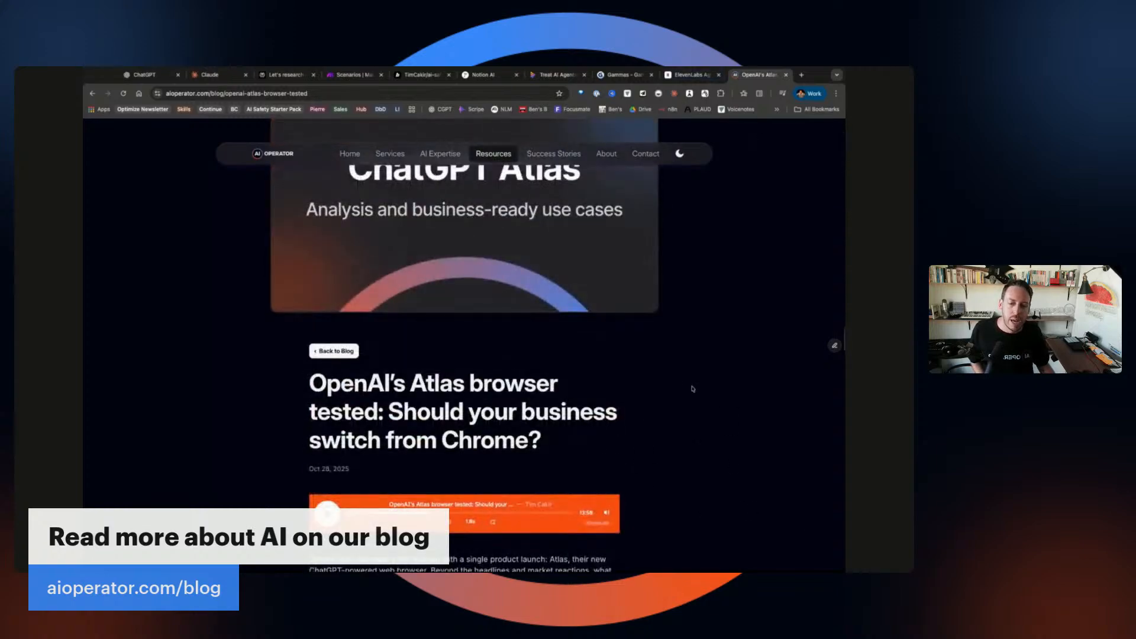
{"action": "scroll", "coordinate": [711, 419], "scroll_direction": "up", "scroll_amount": 2}
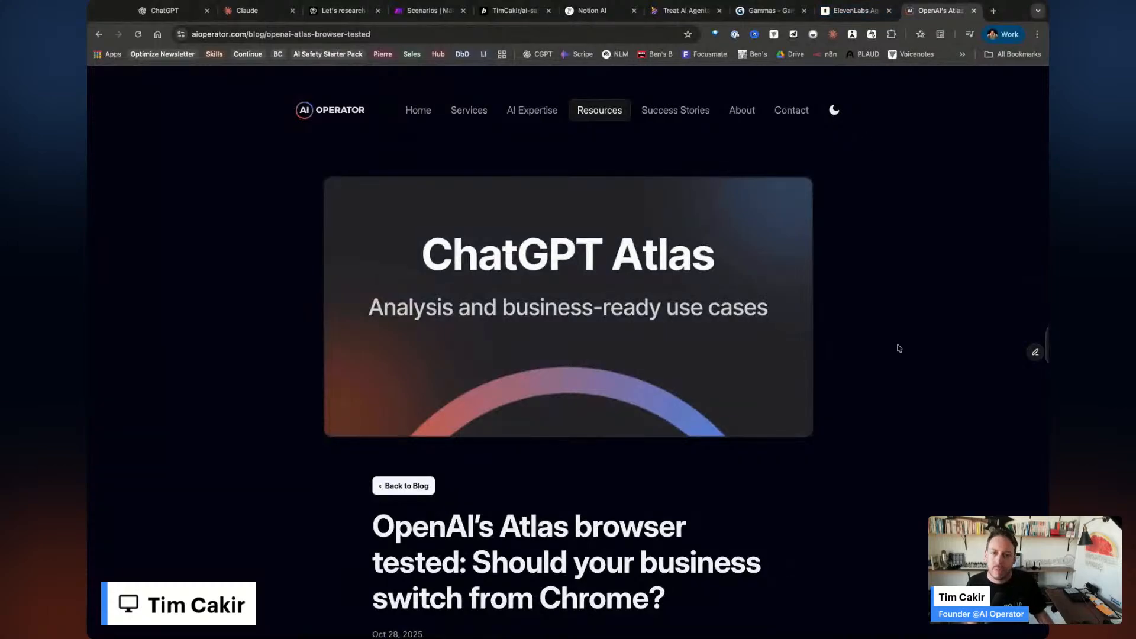
{"action": "scroll", "coordinate": [893, 415], "scroll_direction": "down", "scroll_amount": 1}
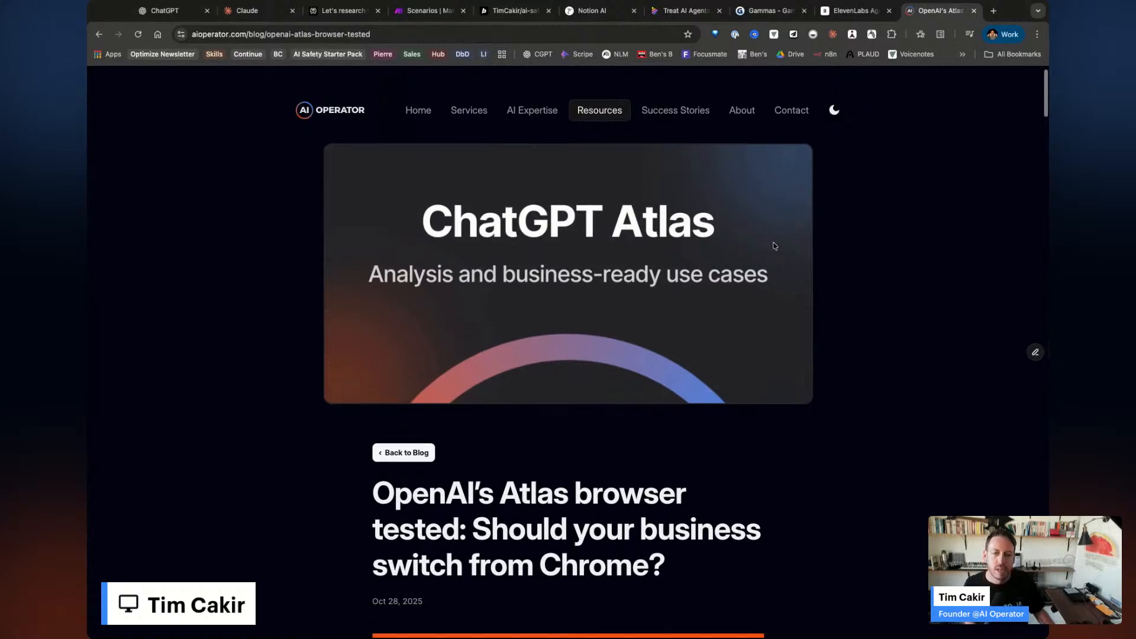
{"action": "left_click", "coordinate": [857, 11]}
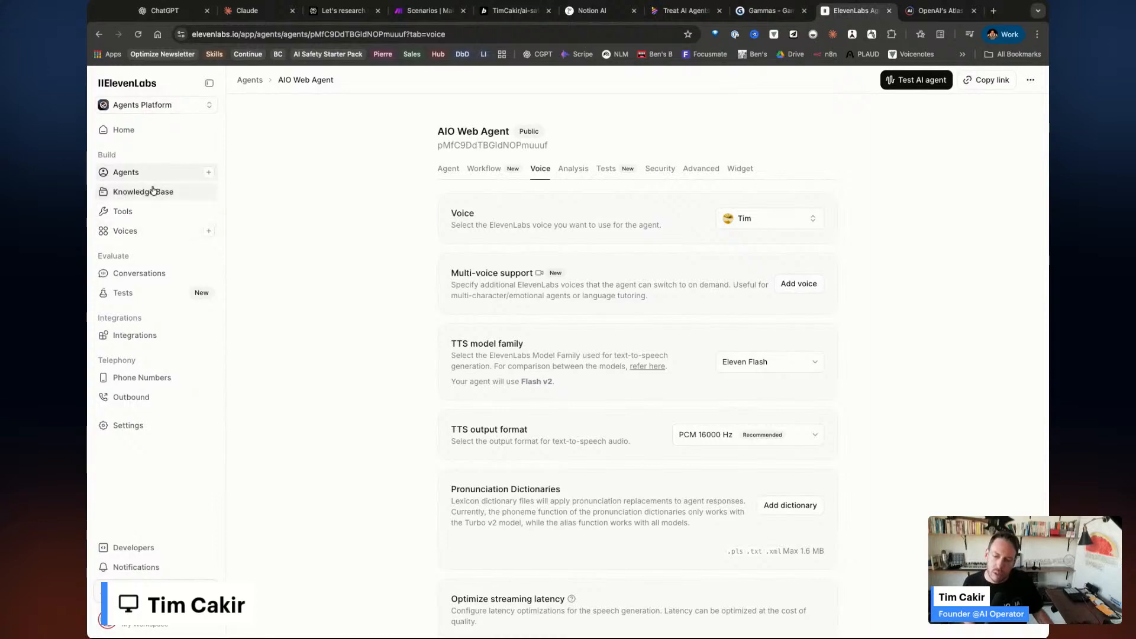
{"action": "left_click", "coordinate": [152, 190]}
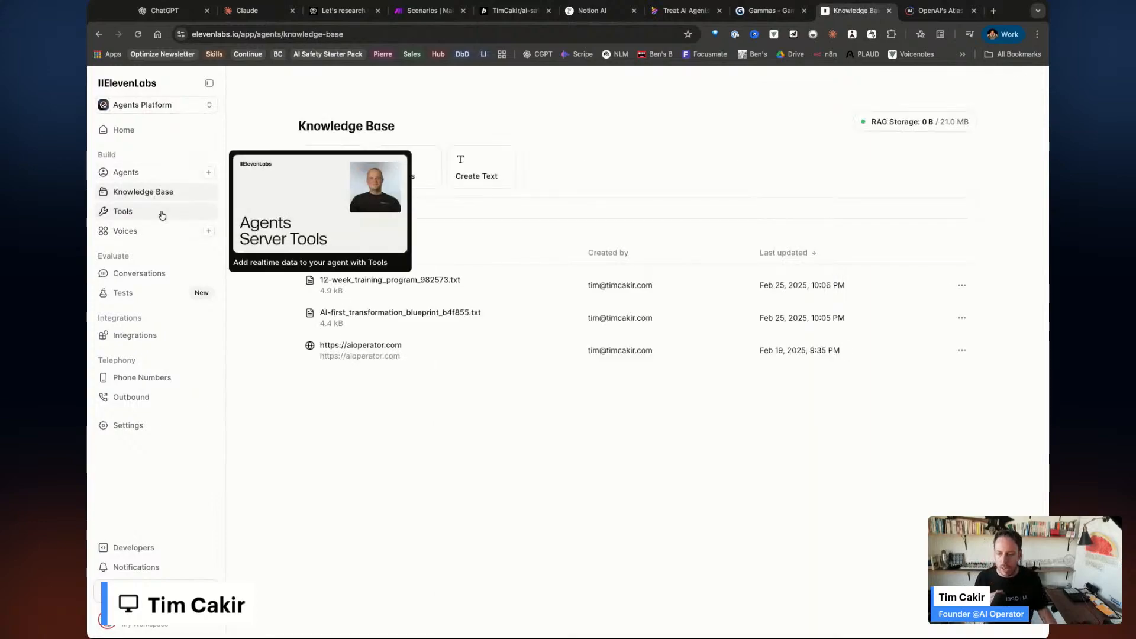
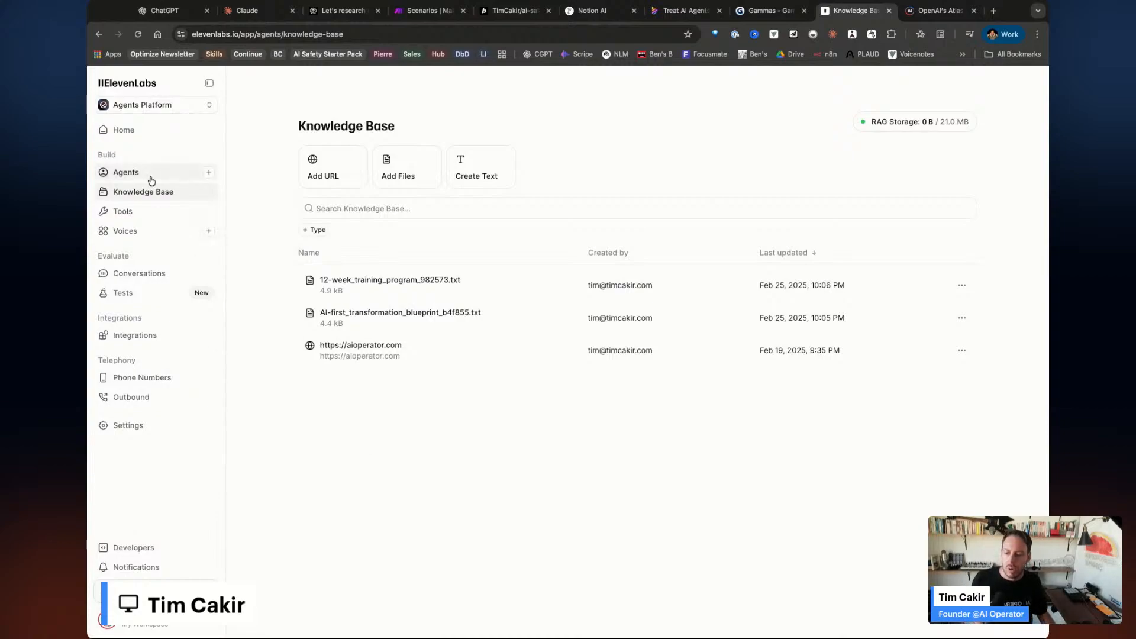
Go back to the ElevenLabs agents home page, then switch to the Atlas article tab.
{"action": "left_click", "coordinate": [133, 134]}
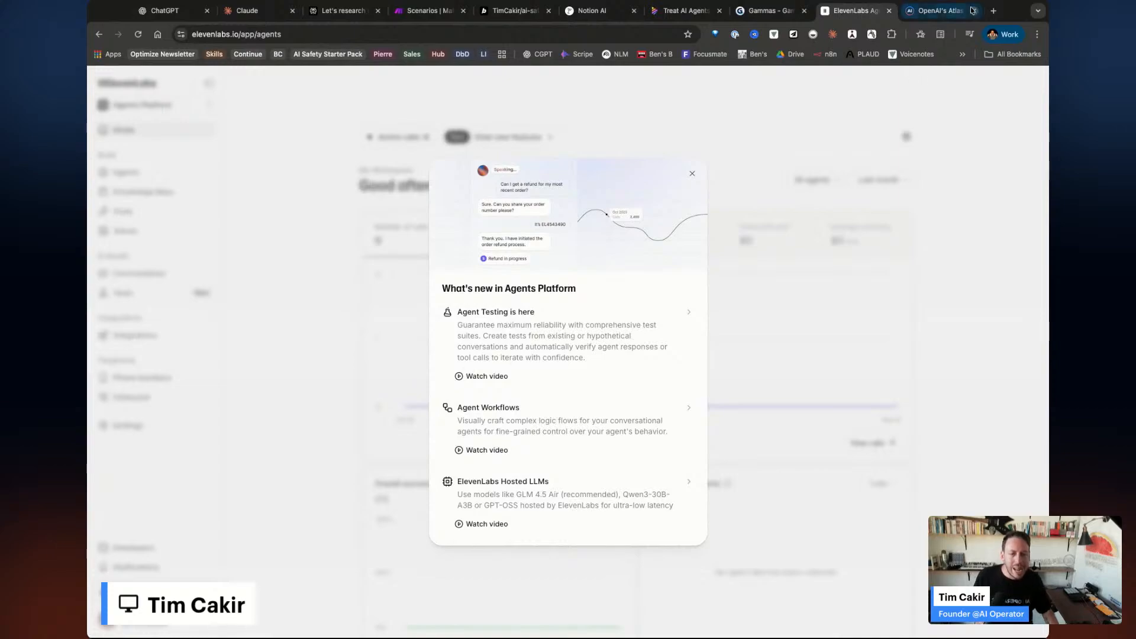
{"action": "left_click", "coordinate": [945, 13]}
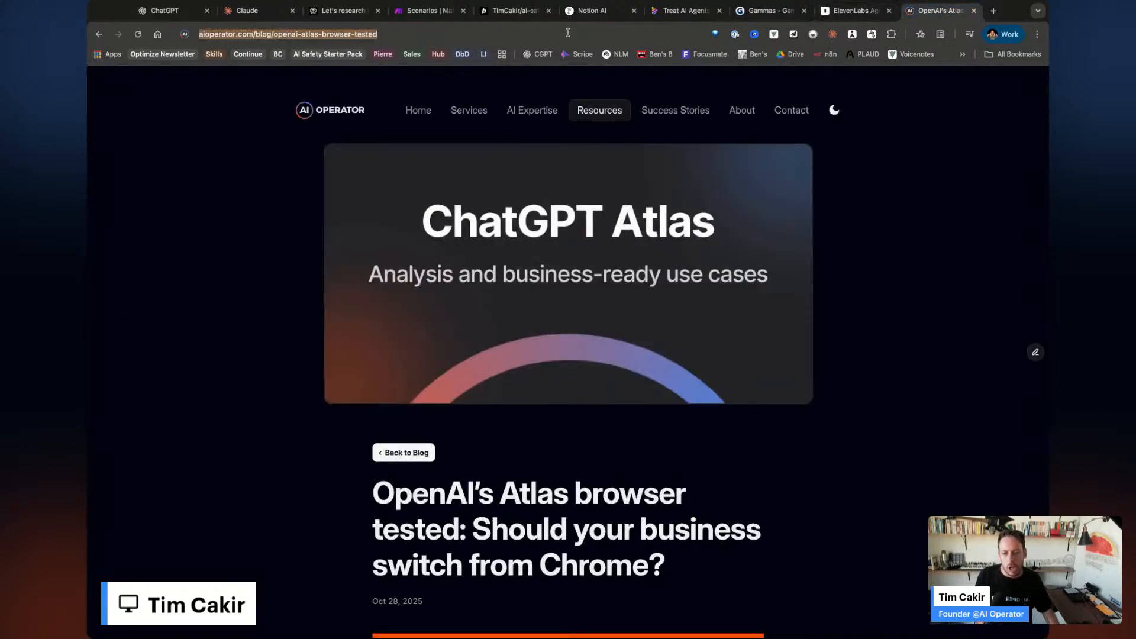
Load HeyGen's home page by entering 'heygen' in the address bar.
{"action": "type", "text": "heygen"}
{"action": "key", "text": "Return"}
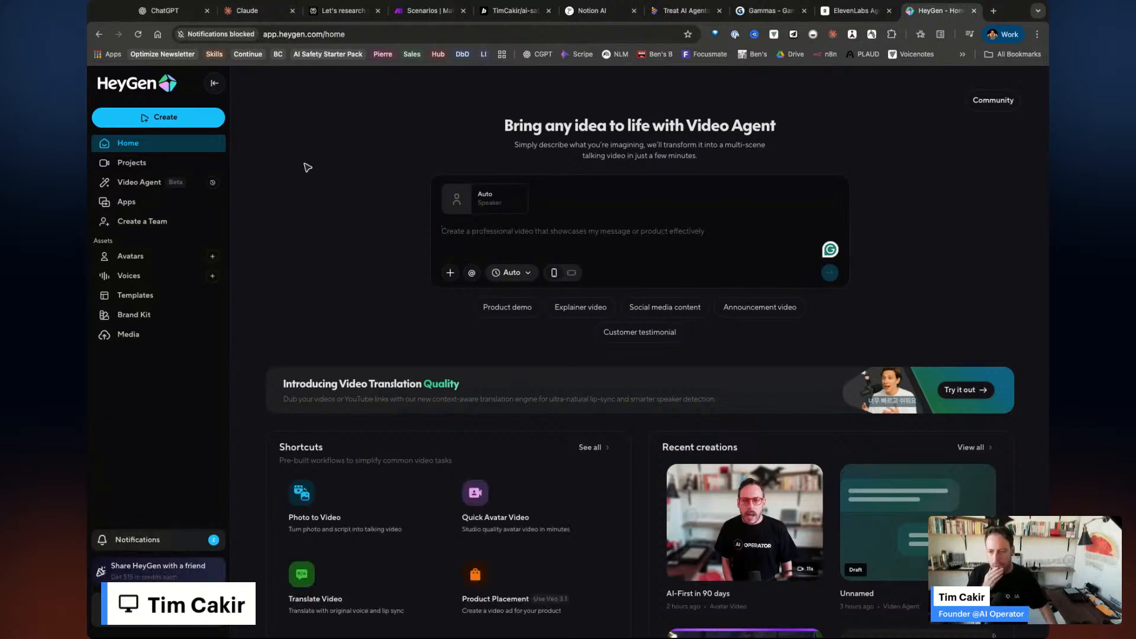
Play the 'AI-First in 90 days' avatar video from Video Agent projects, dismissing the feedback survey.
{"action": "left_click", "coordinate": [134, 186]}
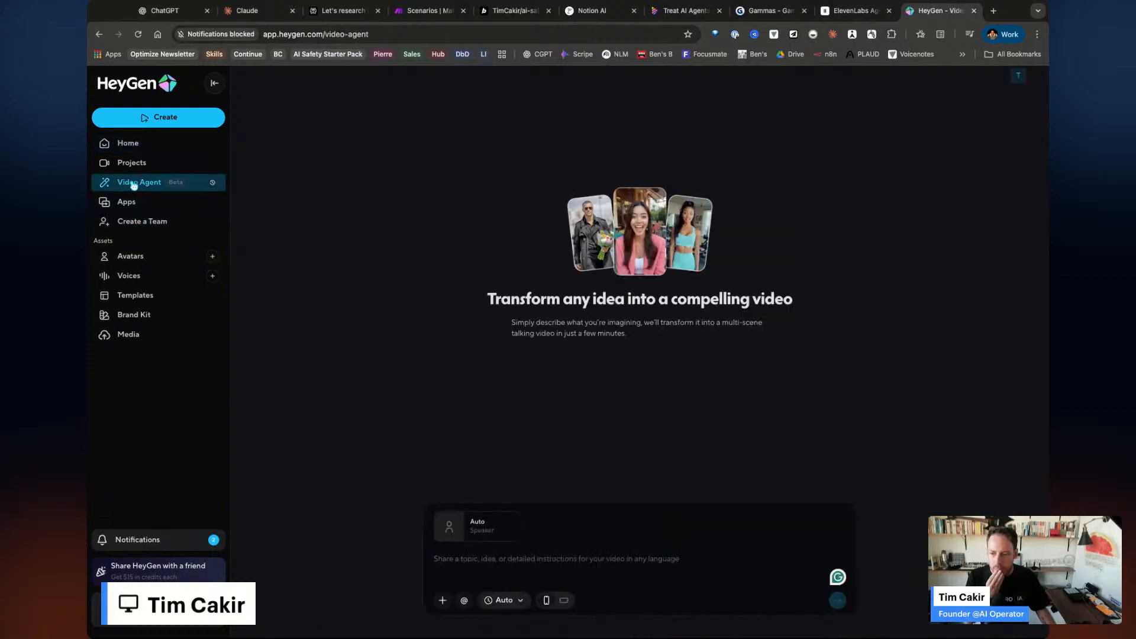
{"action": "left_click", "coordinate": [132, 164]}
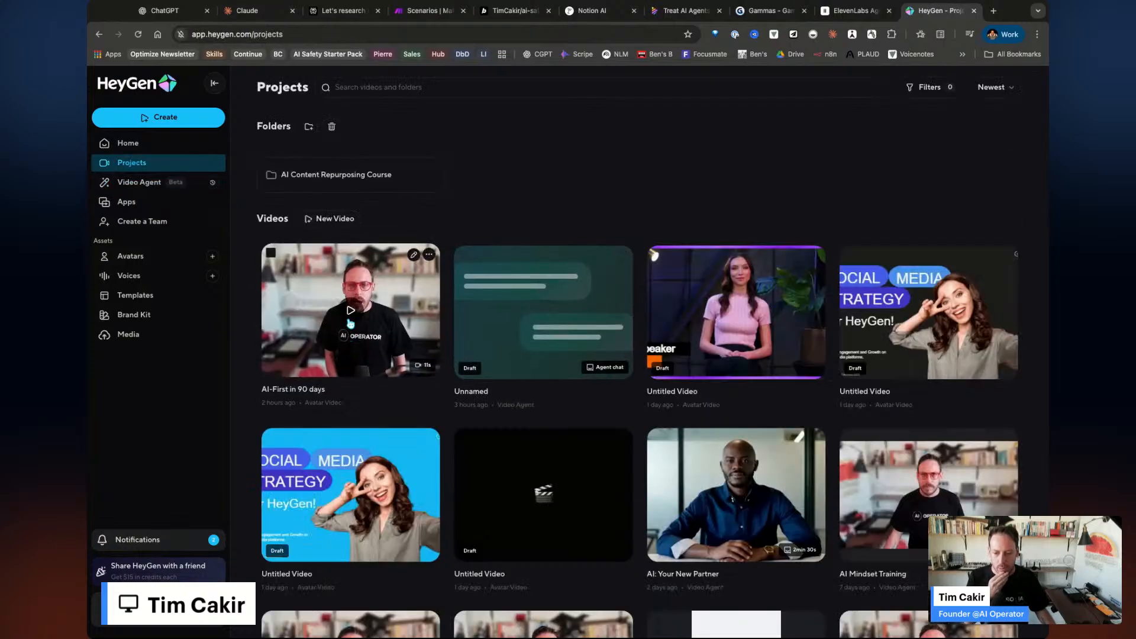
{"action": "left_click", "coordinate": [386, 358]}
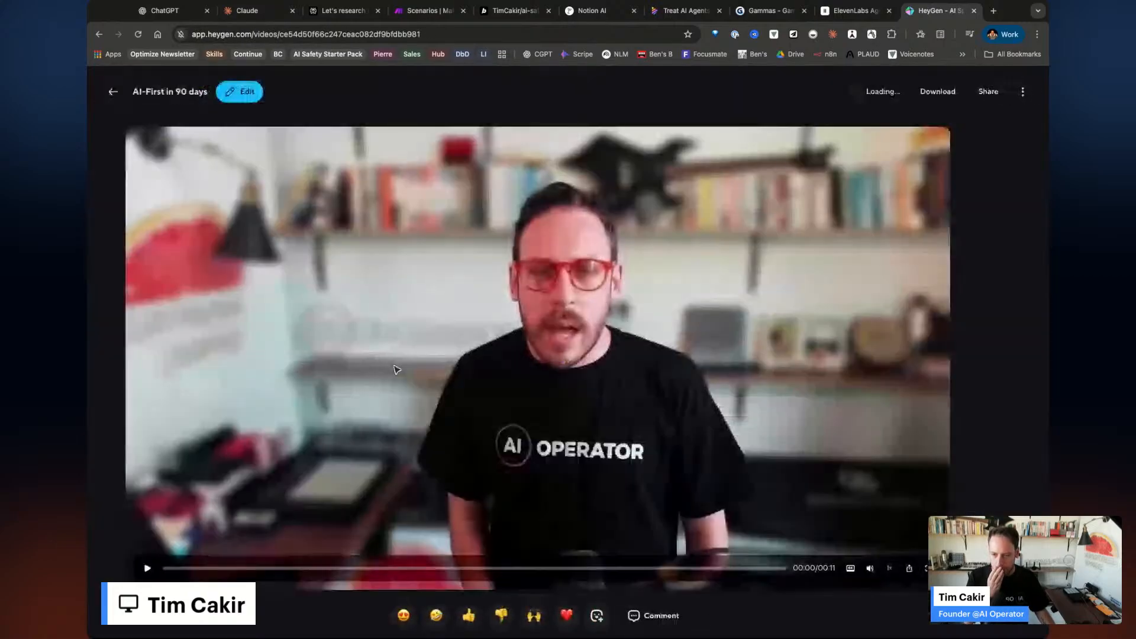
{"action": "left_click", "coordinate": [147, 569]}
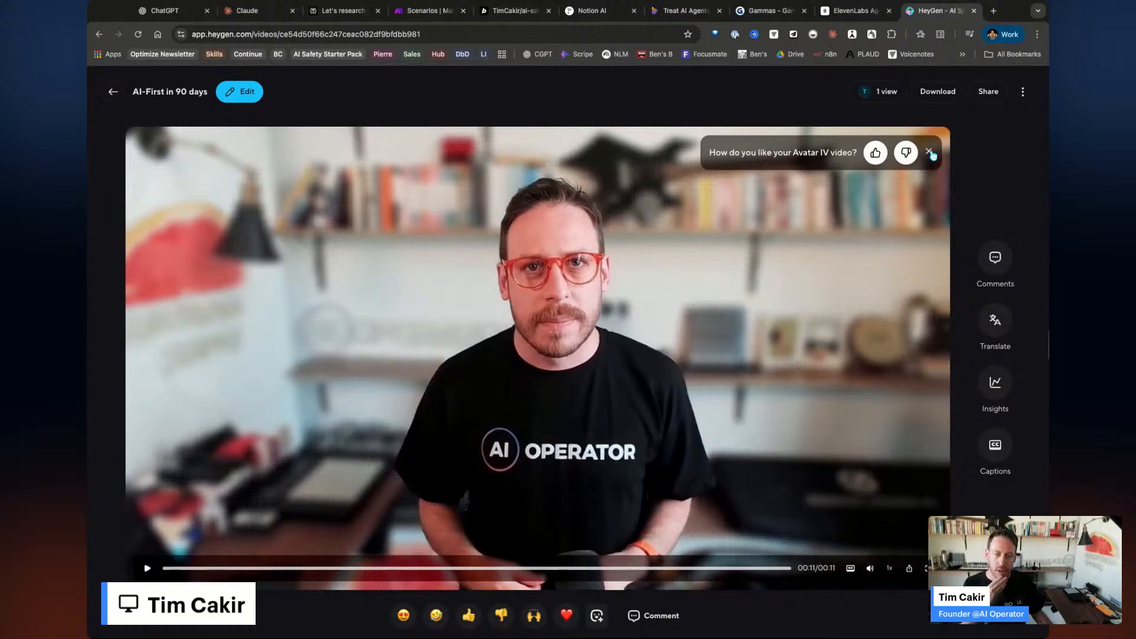
{"action": "left_click", "coordinate": [930, 152]}
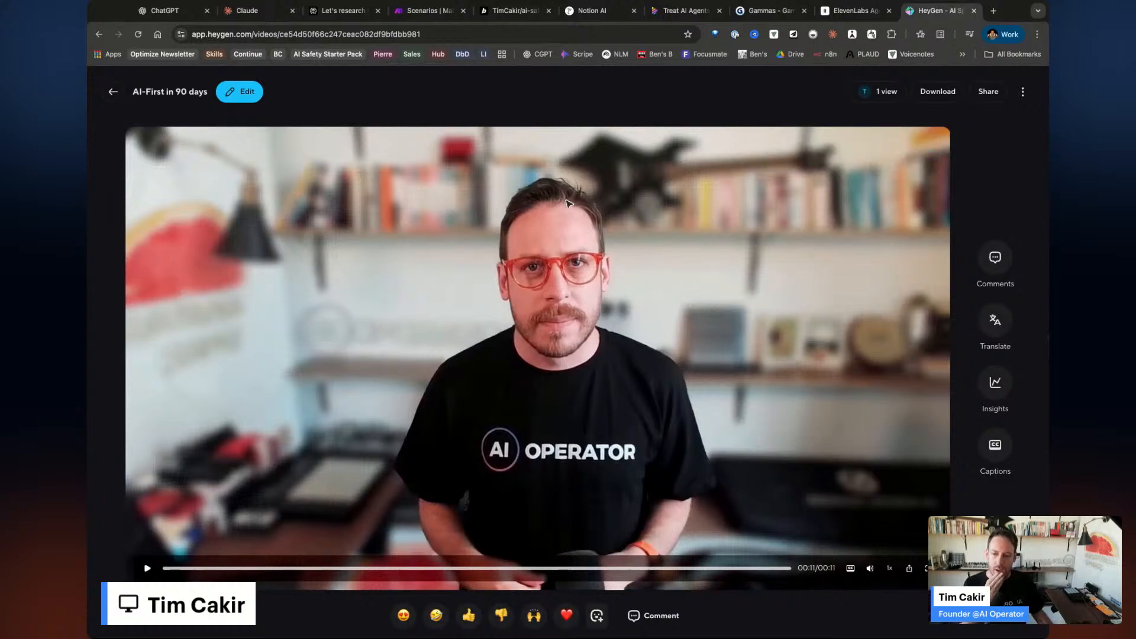
Return to the projects list and open the 'AI: Your New Partner' project chat.
{"action": "left_click", "coordinate": [110, 94]}
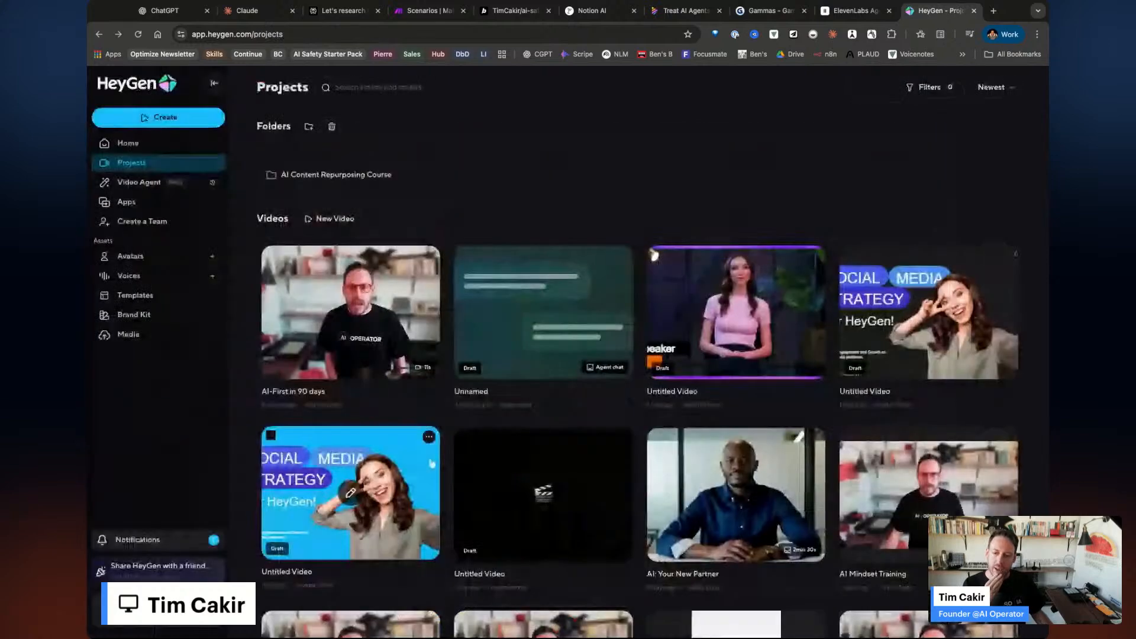
{"action": "scroll", "coordinate": [394, 376], "scroll_direction": "down", "scroll_amount": 6}
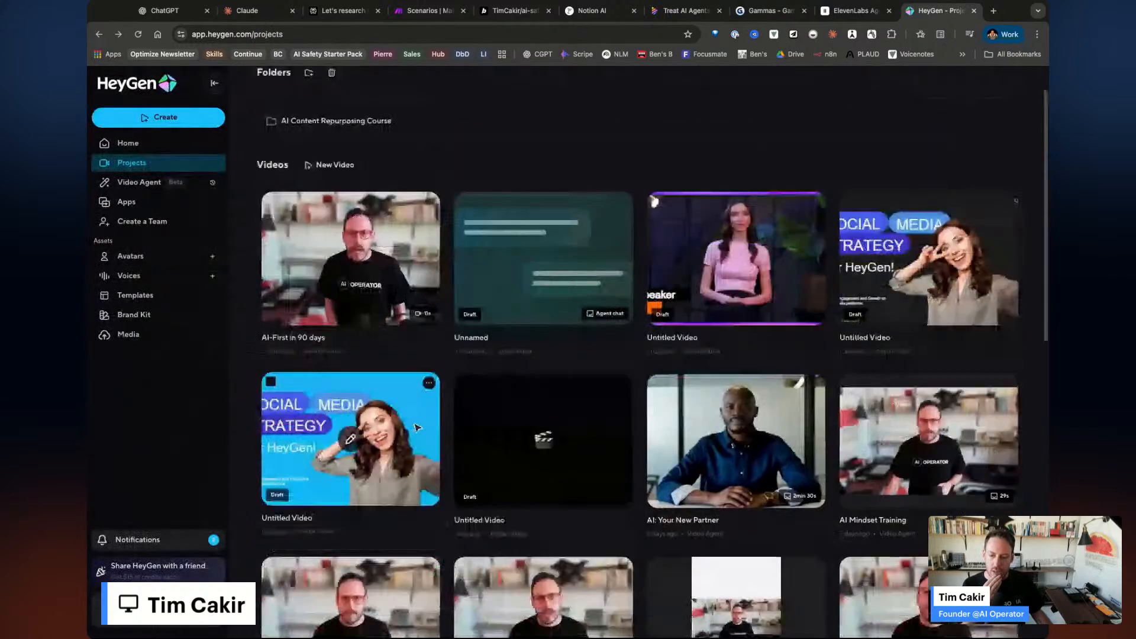
{"action": "scroll", "coordinate": [414, 421], "scroll_direction": "up", "scroll_amount": 3}
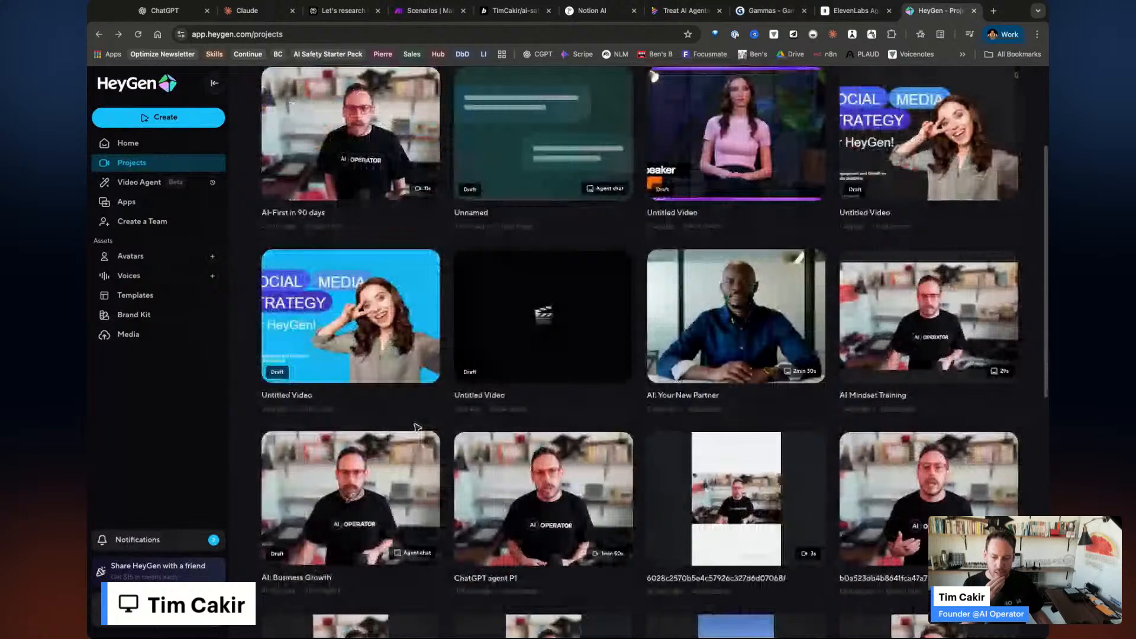
{"action": "scroll", "coordinate": [384, 408], "scroll_direction": "up", "scroll_amount": 1}
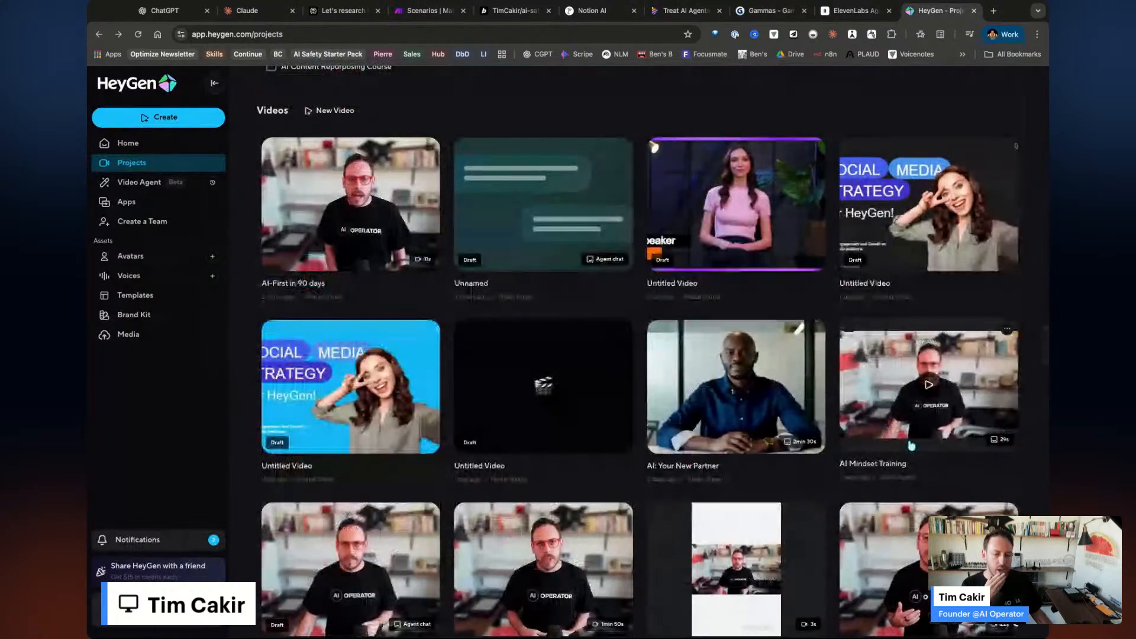
{"action": "left_click", "coordinate": [764, 423]}
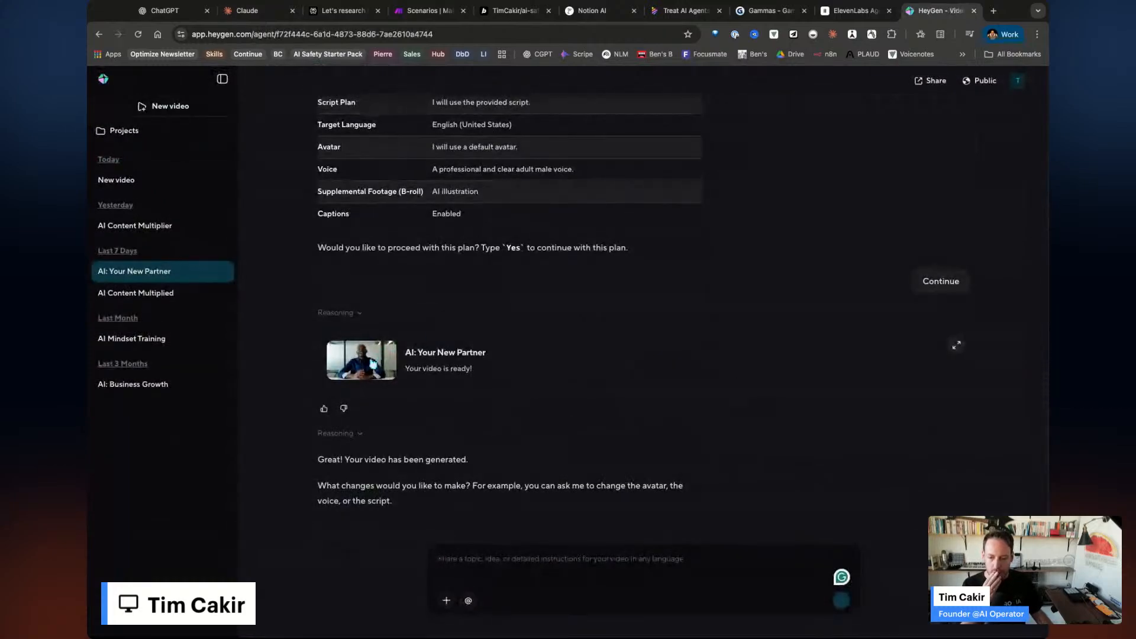
Preview the 'AI: Your New Partner' video from the start, briefly fullscreen, skipping ahead to later scenes.
{"action": "left_click", "coordinate": [423, 344]}
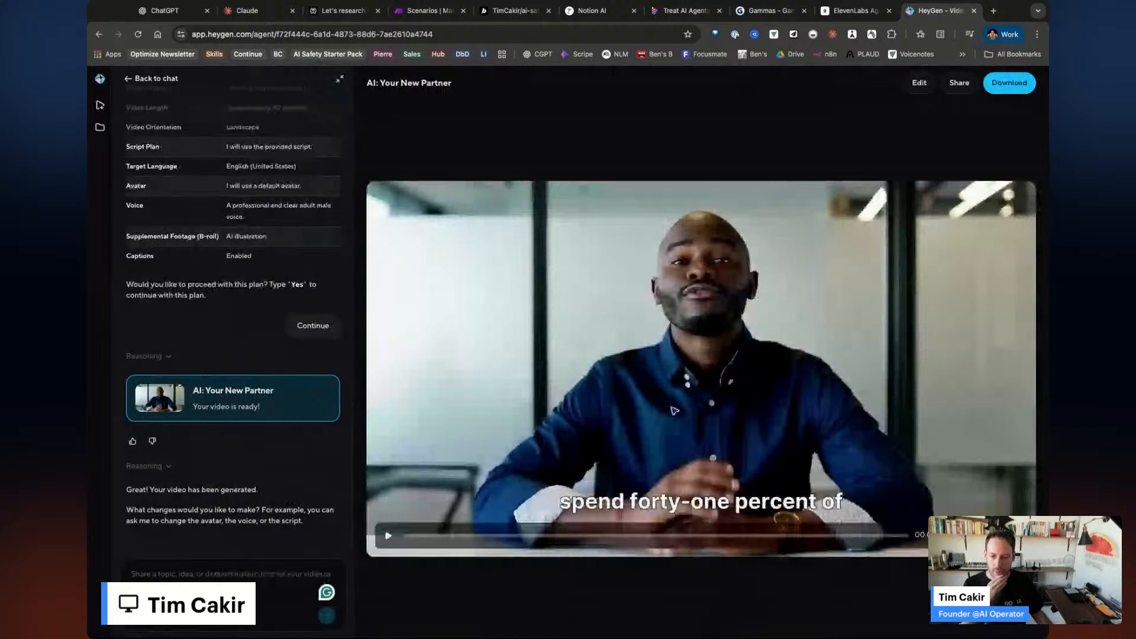
{"action": "left_click", "coordinate": [402, 536]}
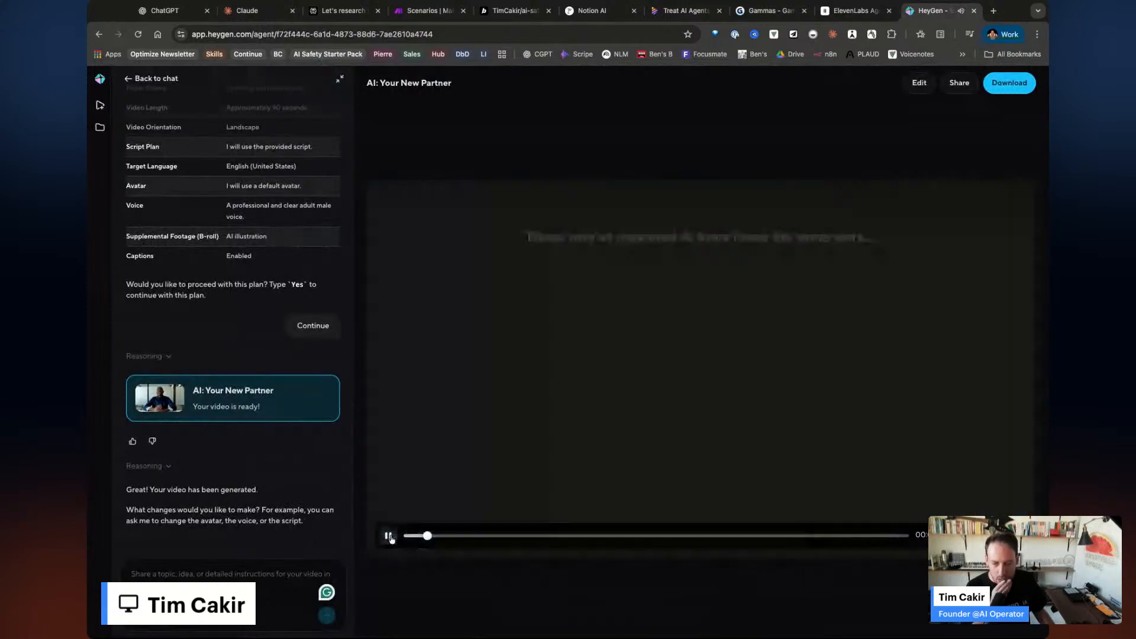
{"action": "key", "text": "space"}
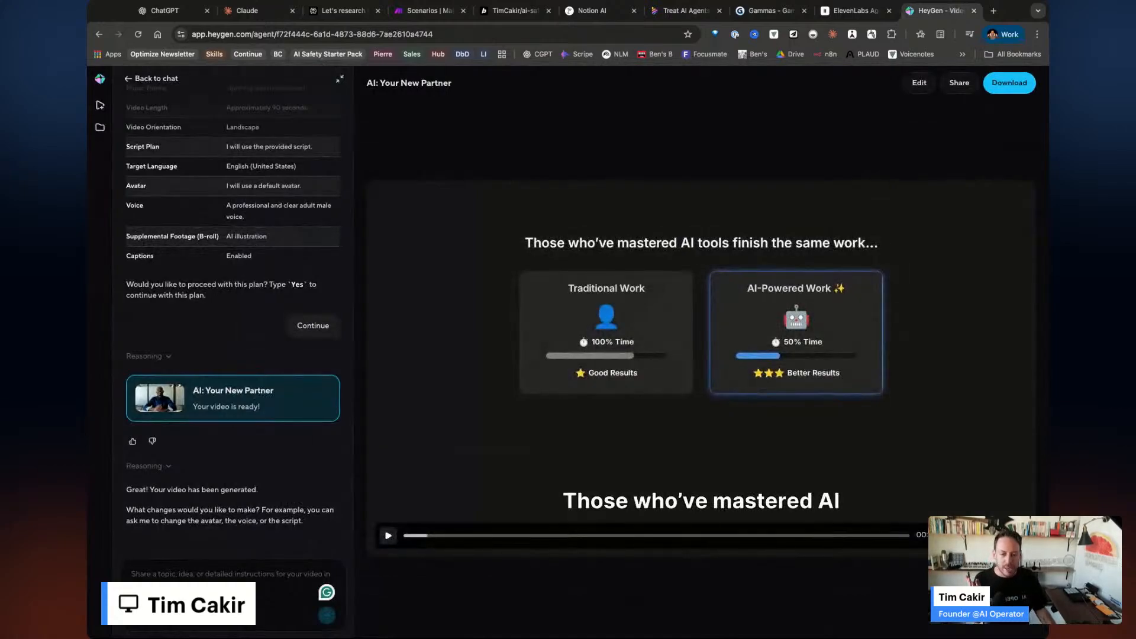
{"action": "key", "text": "space"}
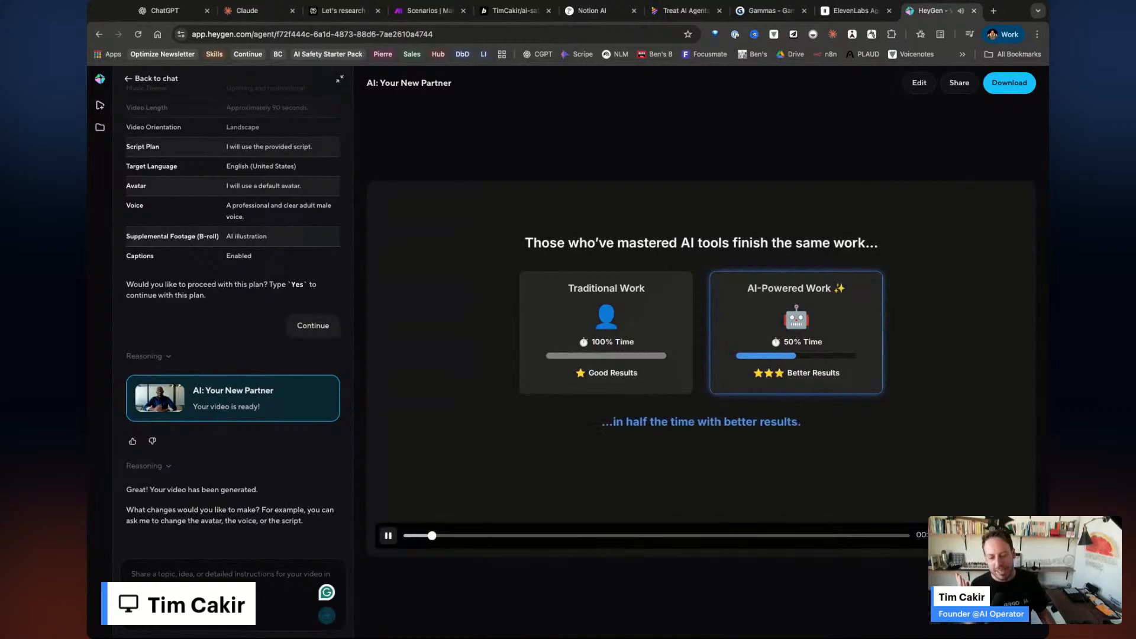
{"action": "key", "text": "f"}
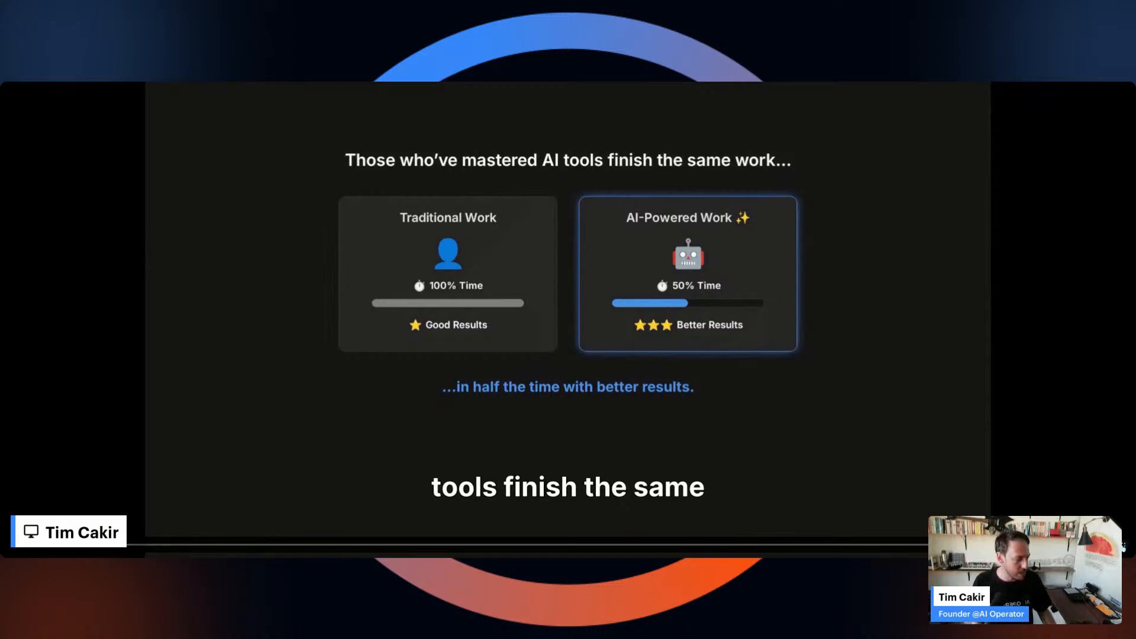
{"action": "key", "text": "Escape"}
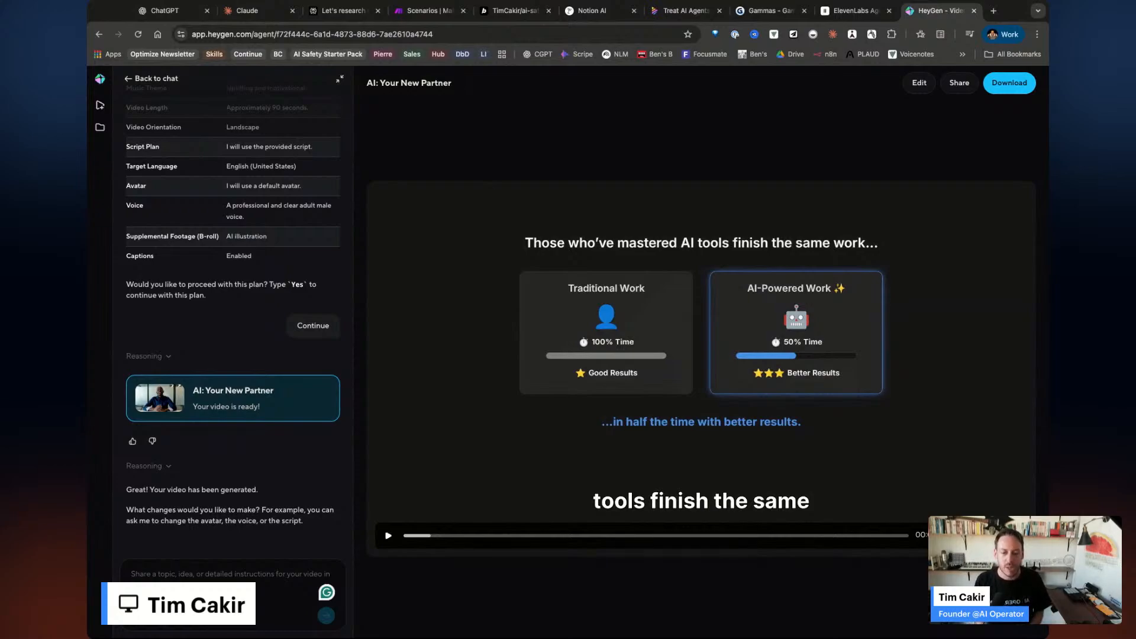
{"action": "left_click_drag", "start_coordinate": [435, 535], "coordinate": [627, 538]}
{"action": "left_click", "coordinate": [389, 536]}
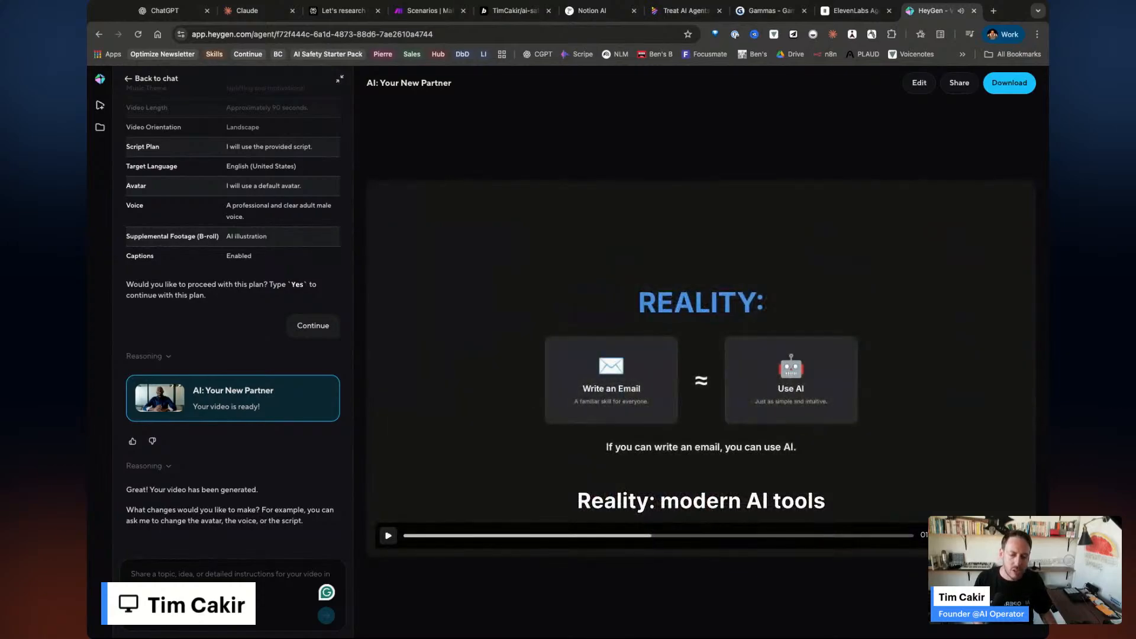
{"action": "left_click", "coordinate": [140, 79]}
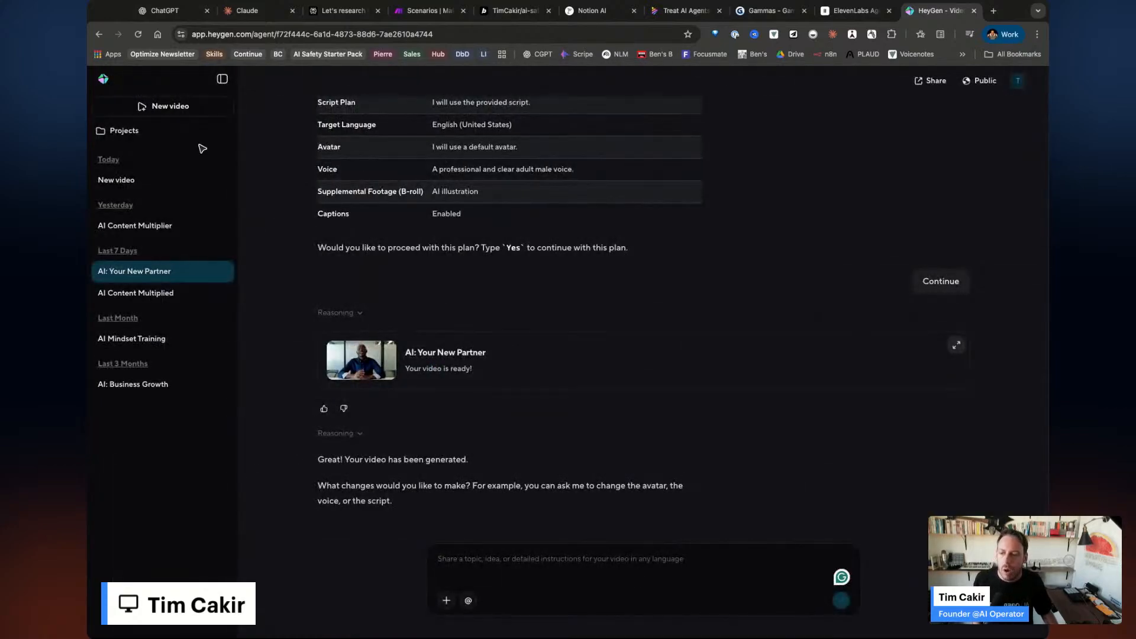
Browse HeyGen's Home page and saved projects grid, ending back on Home.
{"action": "left_click", "coordinate": [111, 85]}
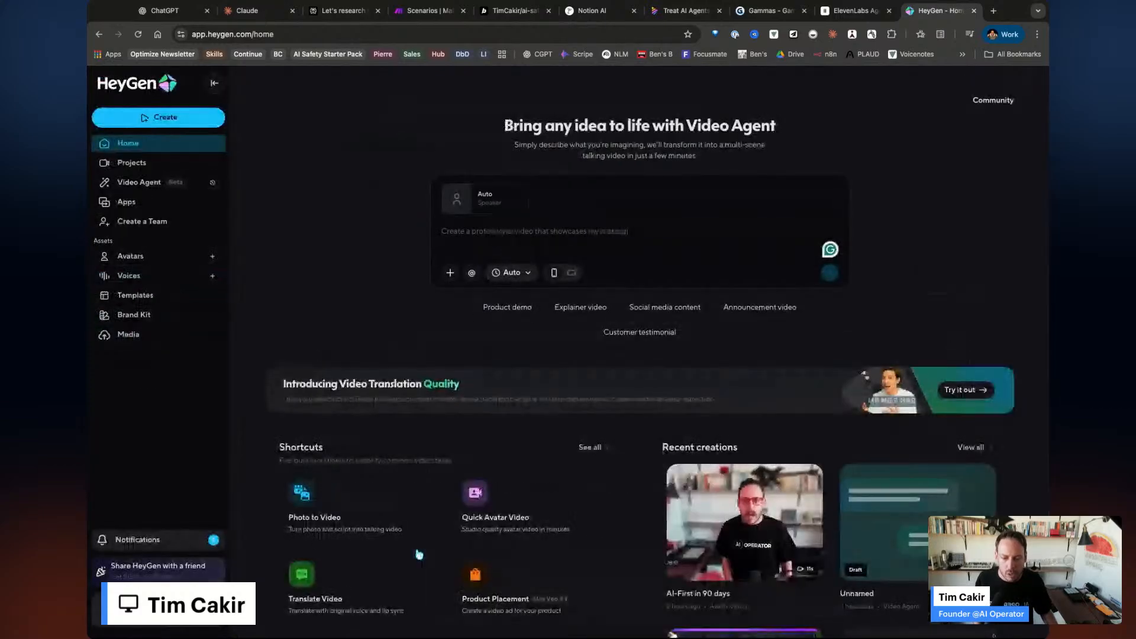
{"action": "scroll", "coordinate": [414, 556], "scroll_direction": "down", "scroll_amount": 3}
{"action": "scroll", "coordinate": [418, 583], "scroll_direction": "up", "scroll_amount": 3}
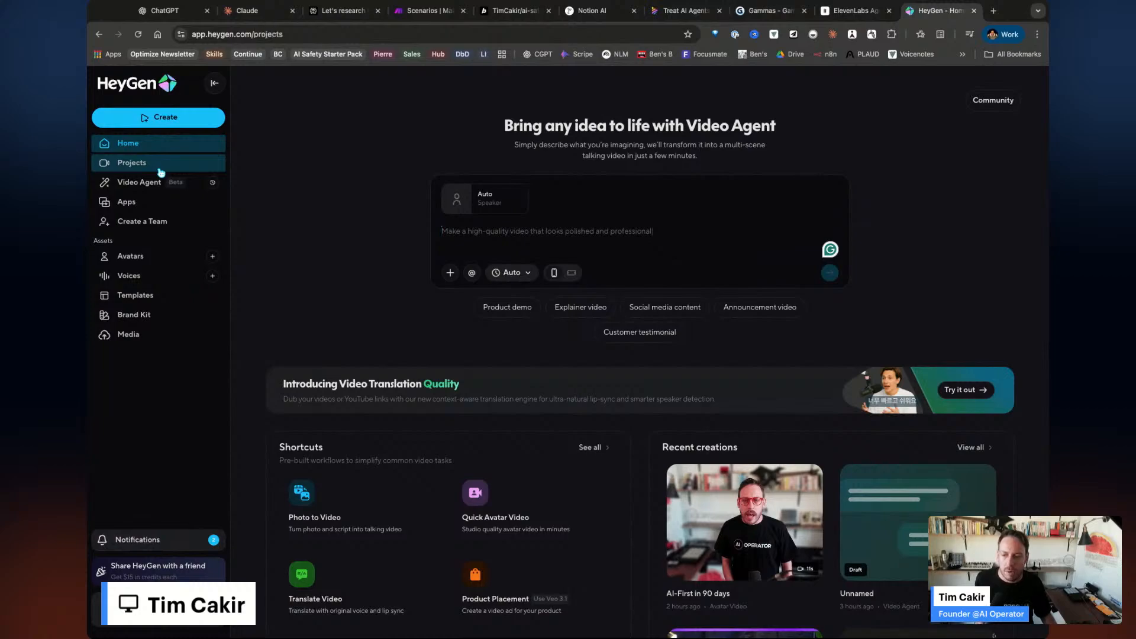
{"action": "scroll", "coordinate": [653, 445], "scroll_direction": "down", "scroll_amount": 10}
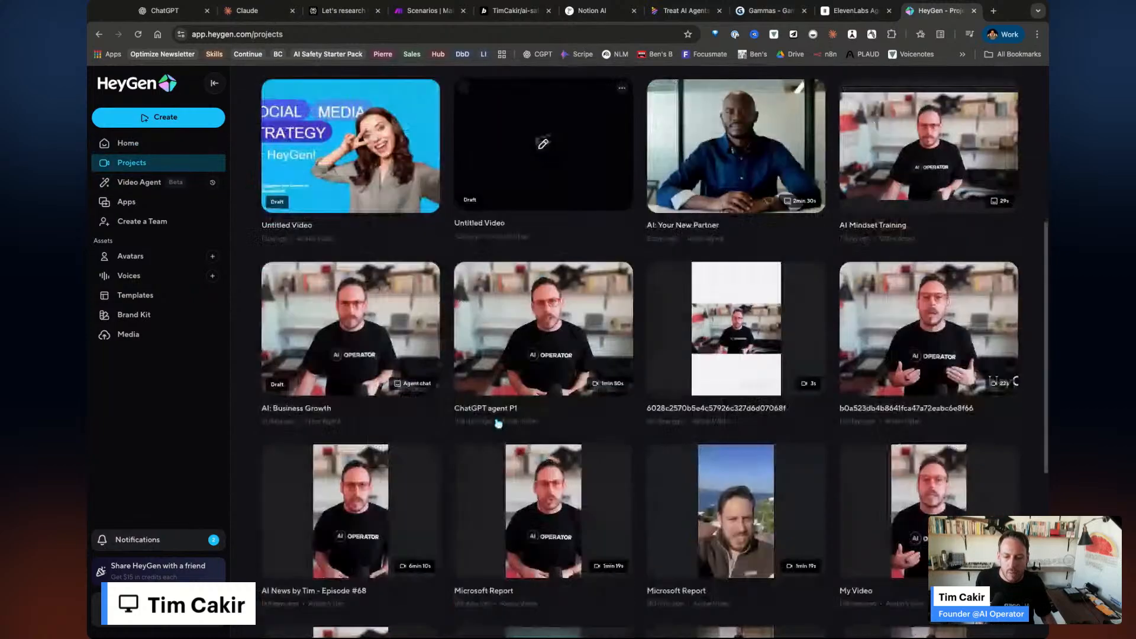
{"action": "scroll", "coordinate": [653, 445], "scroll_direction": "down", "scroll_amount": 5}
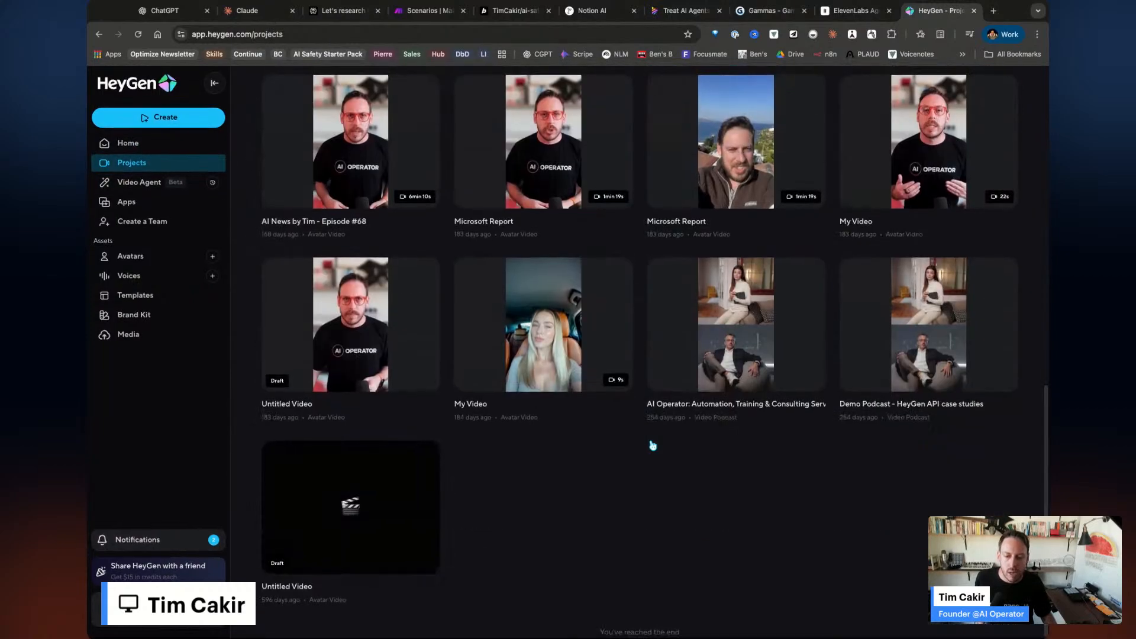
{"action": "scroll", "coordinate": [653, 446], "scroll_direction": "up", "scroll_amount": 5}
{"action": "scroll", "coordinate": [653, 445], "scroll_direction": "up", "scroll_amount": 8}
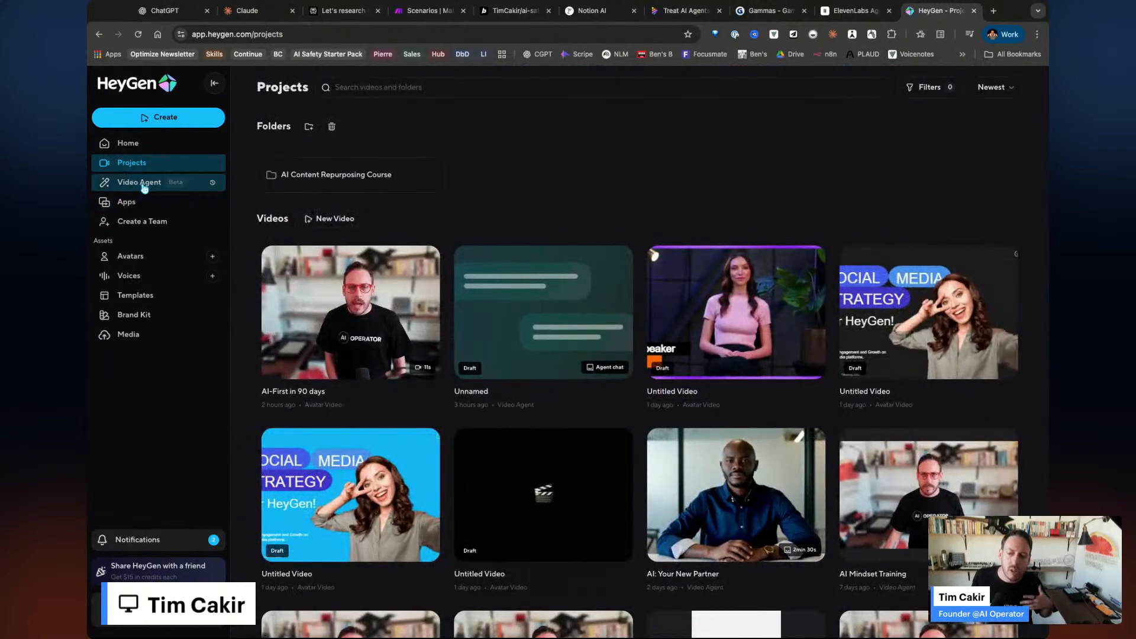
{"action": "left_click", "coordinate": [133, 148]}
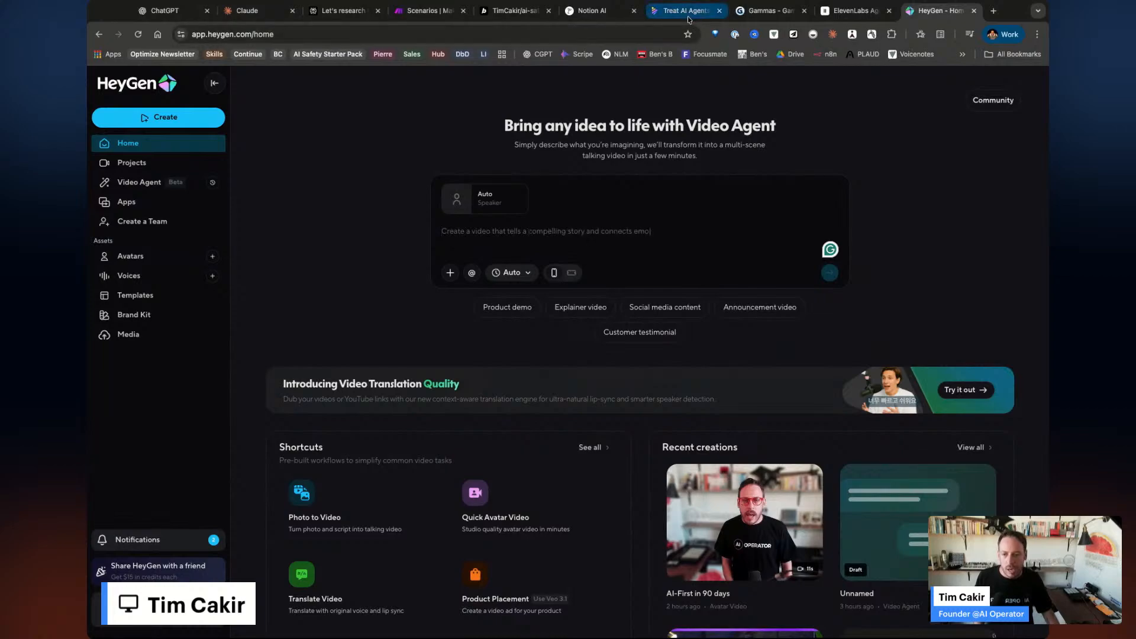
Reorder tabs: Treat AI Agents third, Scenarios before the research page, Notion AI after Claude, ElevenLabs repositioned.
{"action": "left_click_drag", "start_coordinate": [689, 19], "coordinate": [345, 17]}
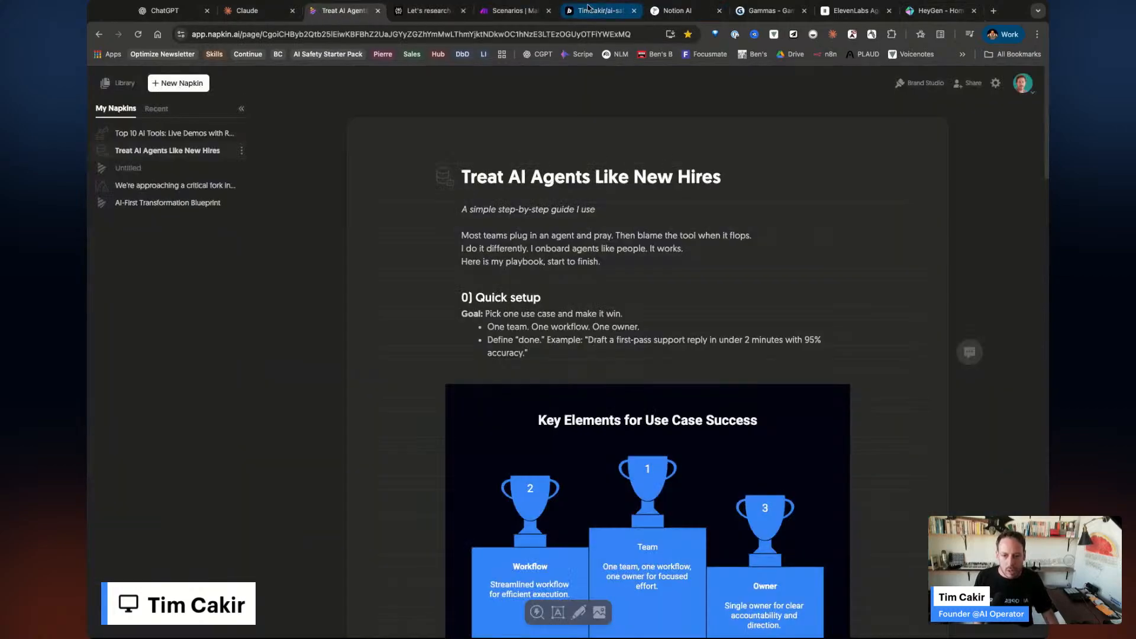
{"action": "left_click", "coordinate": [517, 13]}
{"action": "left_click_drag", "start_coordinate": [517, 13], "coordinate": [431, 12]}
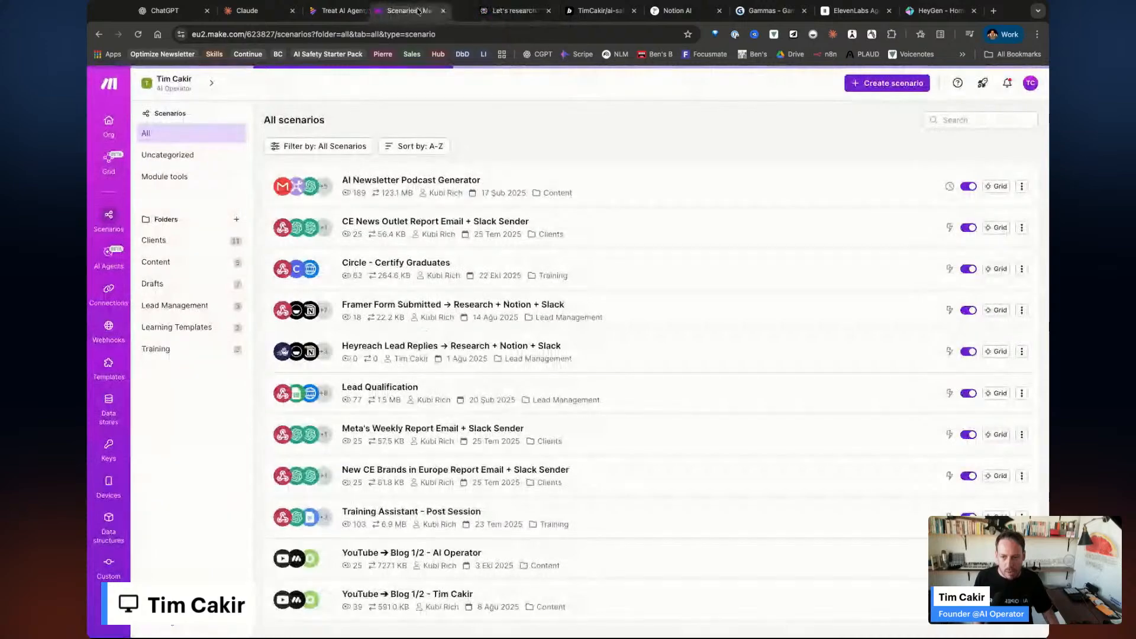
{"action": "left_click_drag", "start_coordinate": [690, 12], "coordinate": [278, 11]}
{"action": "left_click_drag", "start_coordinate": [859, 4], "coordinate": [678, 9]}
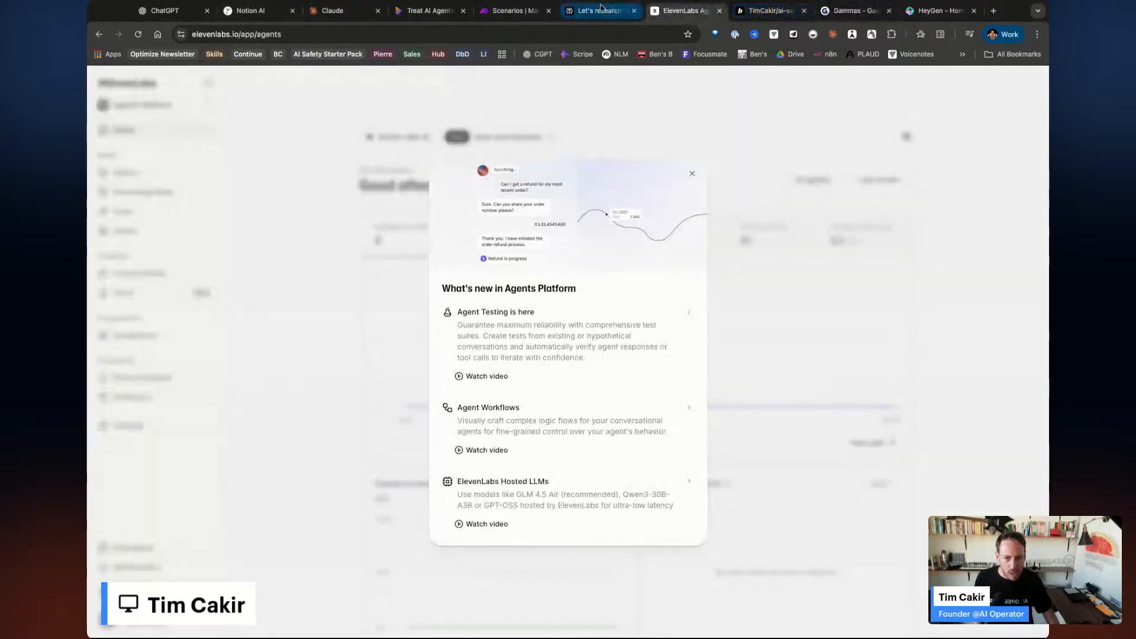
Reposition the Perplexity tab, place HeyGen after ElevenLabs and Gamma after Treat AI Agents.
{"action": "left_click_drag", "start_coordinate": [599, 11], "coordinate": [659, 11]}
{"action": "left_click_drag", "start_coordinate": [663, 11], "coordinate": [675, 11]}
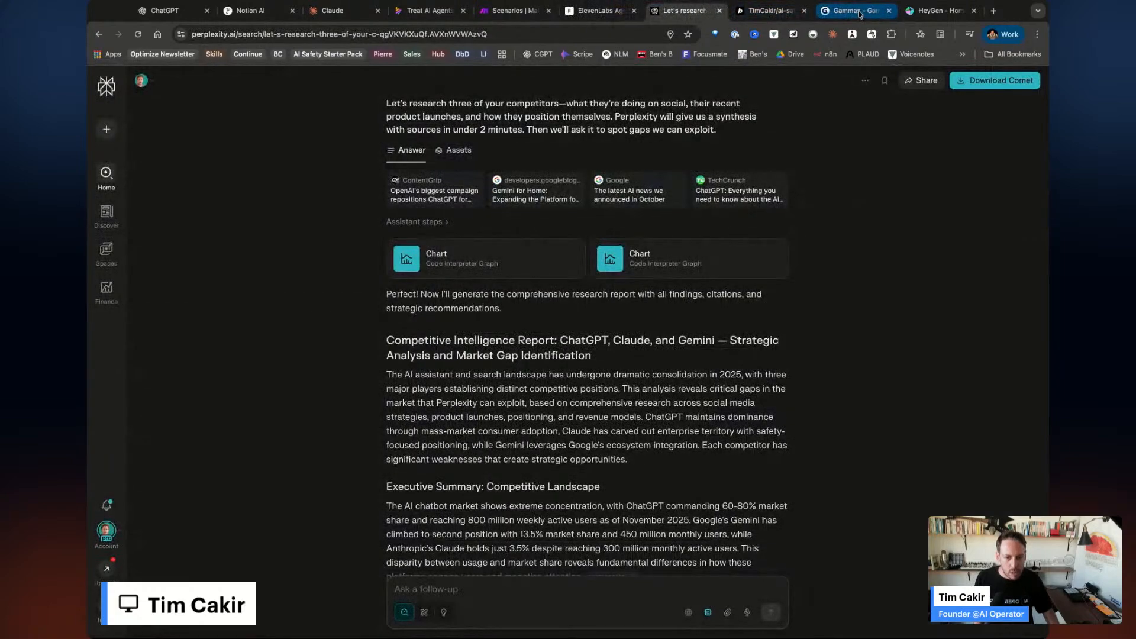
{"action": "left_click_drag", "start_coordinate": [860, 13], "coordinate": [795, 14]}
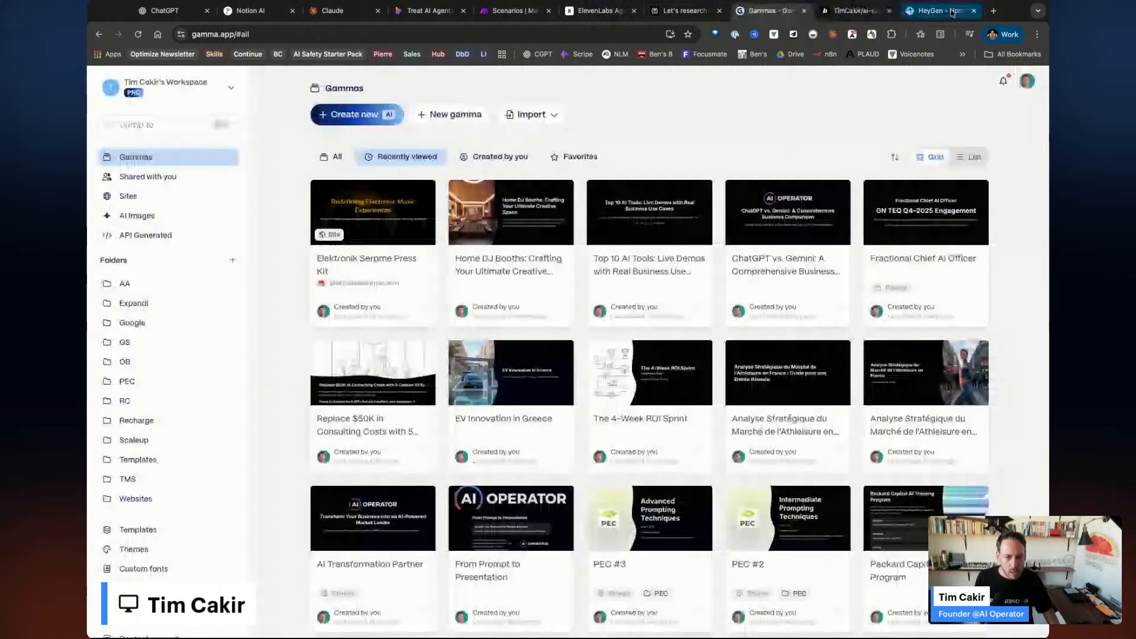
{"action": "left_click_drag", "start_coordinate": [953, 13], "coordinate": [702, 9]}
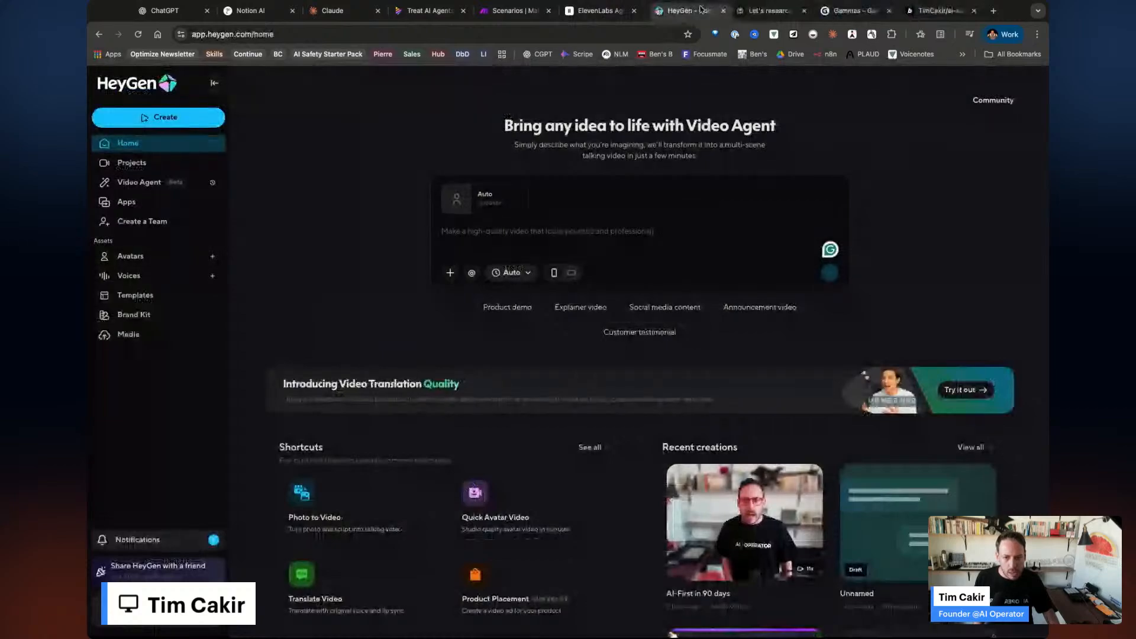
{"action": "left_click_drag", "start_coordinate": [840, 12], "coordinate": [430, 13]}
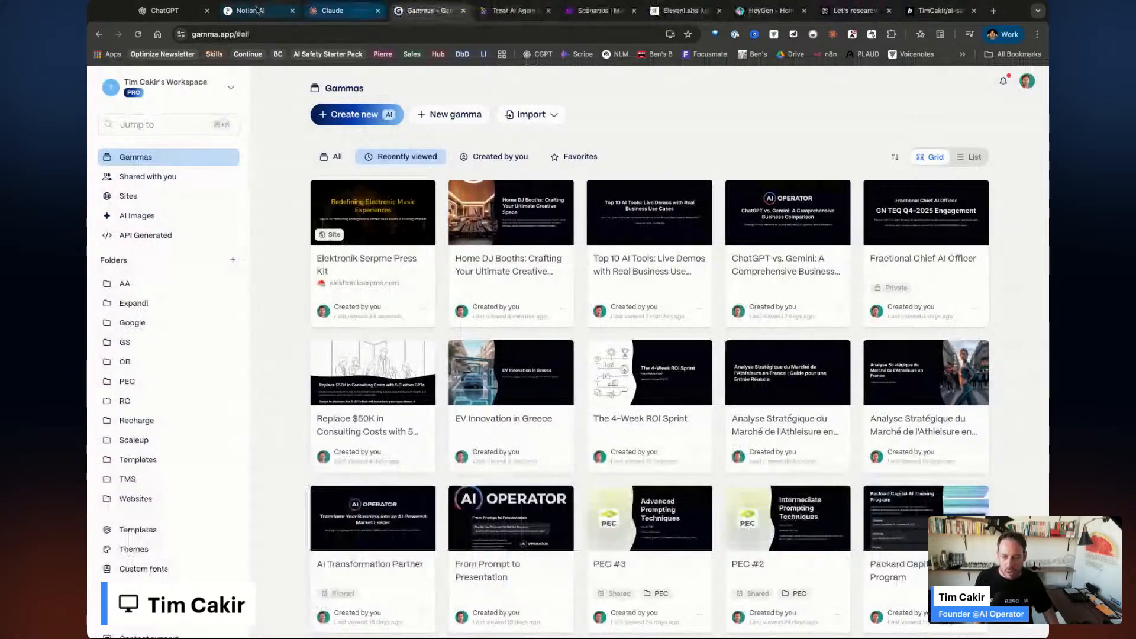
Recap the Claude Skills, ChatGPT, Notion AI and 'Treat AI Agents Like New Hires' napkin tabs.
{"action": "left_click", "coordinate": [343, 12]}
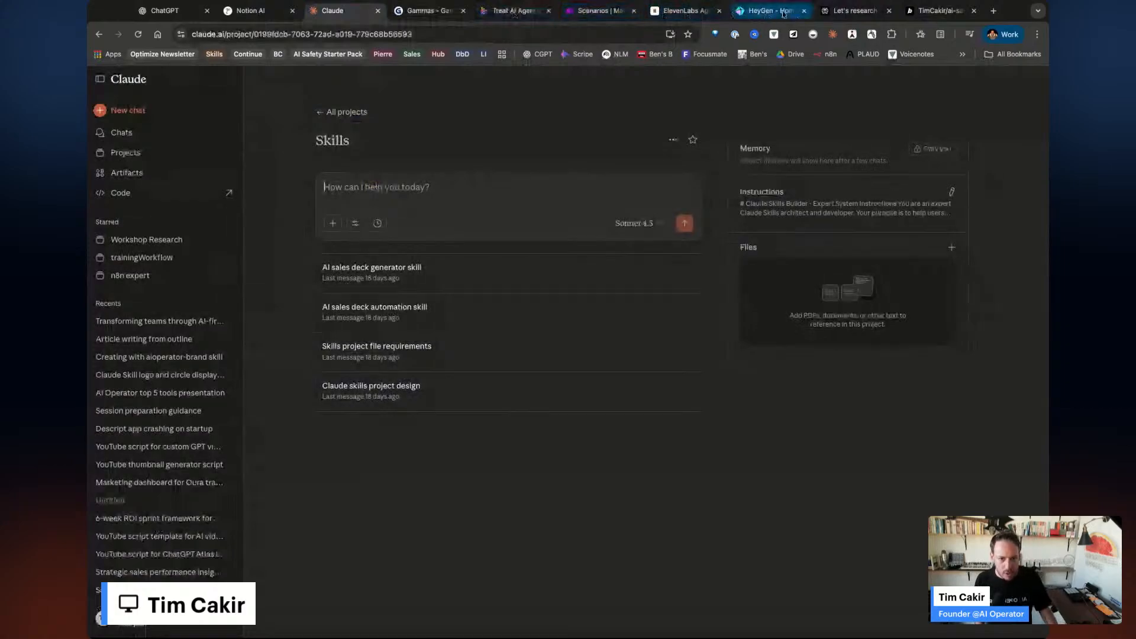
{"action": "left_click", "coordinate": [152, 9]}
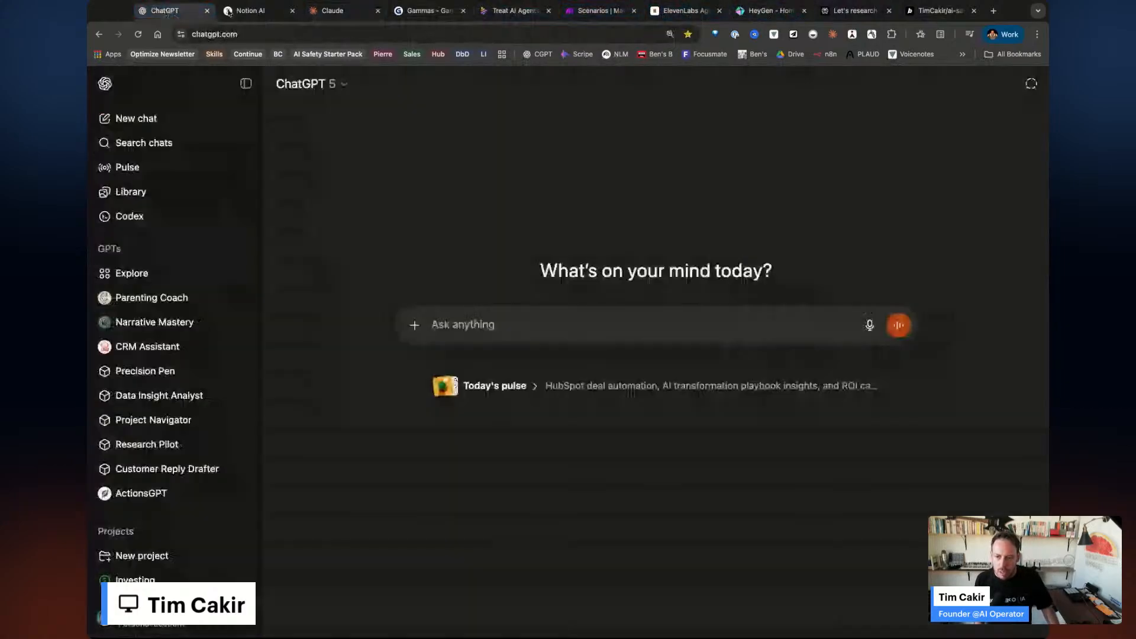
{"action": "left_click", "coordinate": [252, 11]}
{"action": "left_click", "coordinate": [340, 13]}
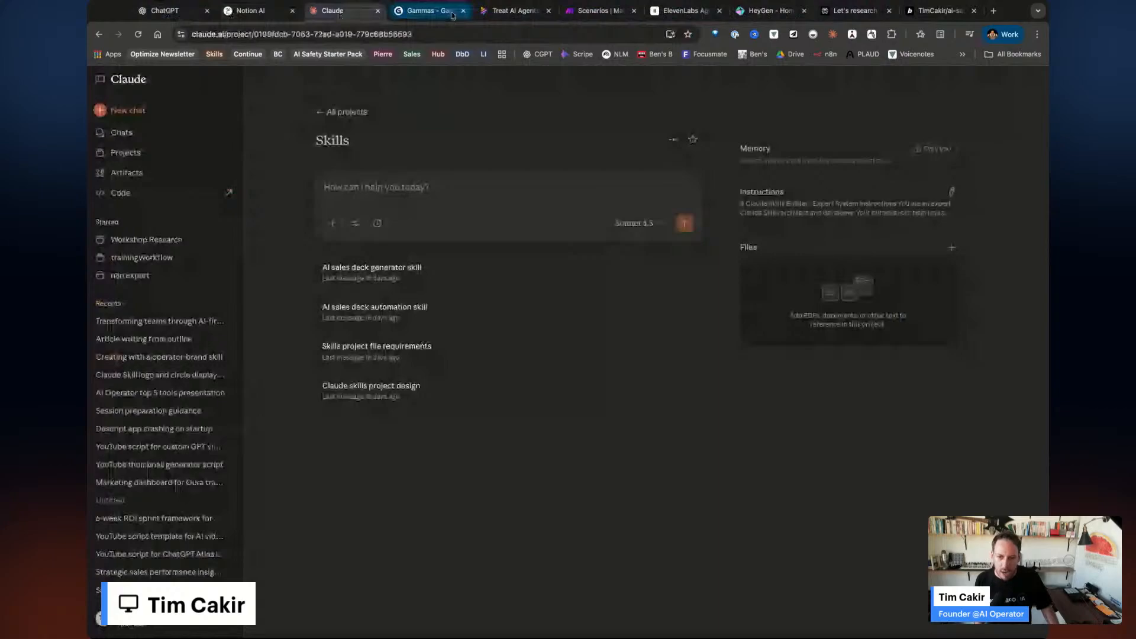
{"action": "left_click", "coordinate": [513, 11]}
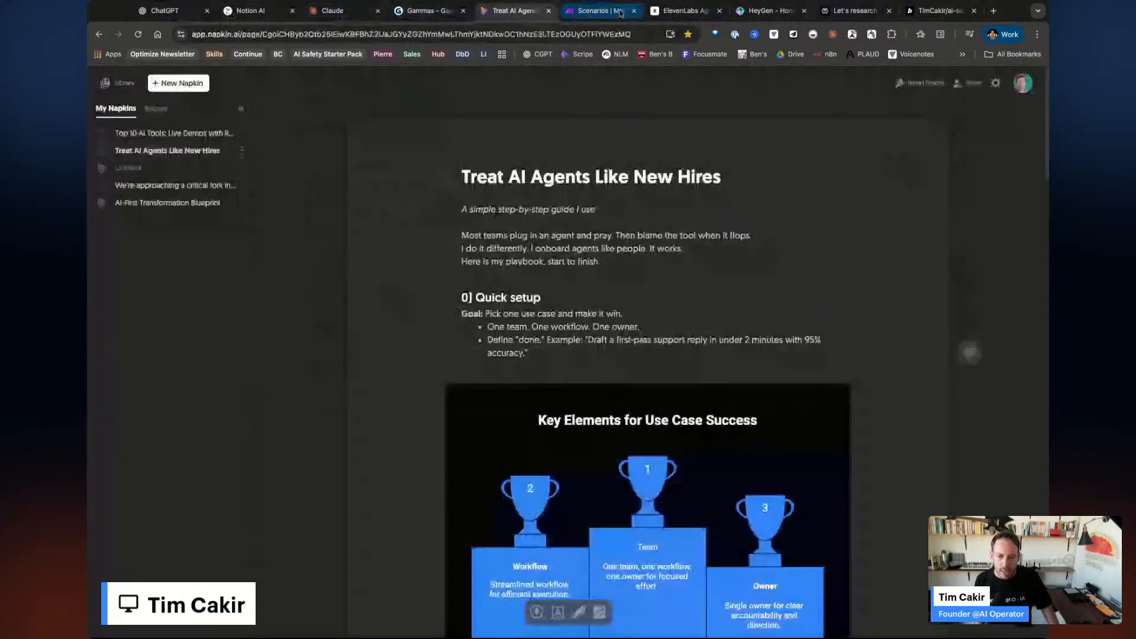
Recap the Make scenarios, ElevenLabs agents, Perplexity report and AI safety landing page, ending on ChatGPT.
{"action": "left_click", "coordinate": [620, 13]}
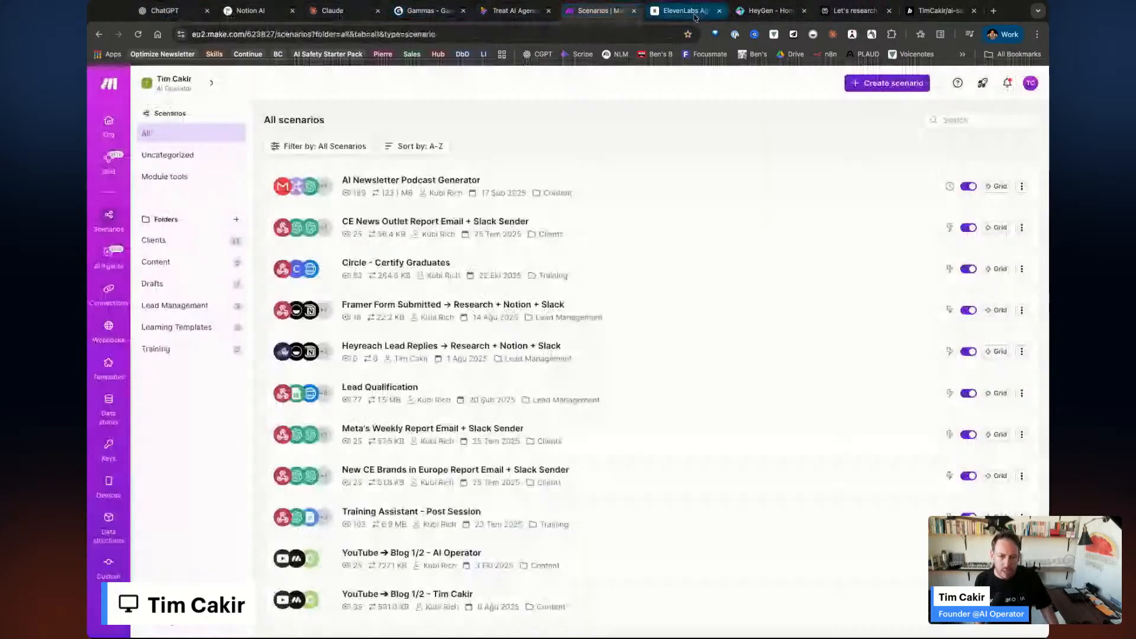
{"action": "left_click", "coordinate": [695, 16]}
{"action": "left_click", "coordinate": [855, 13]}
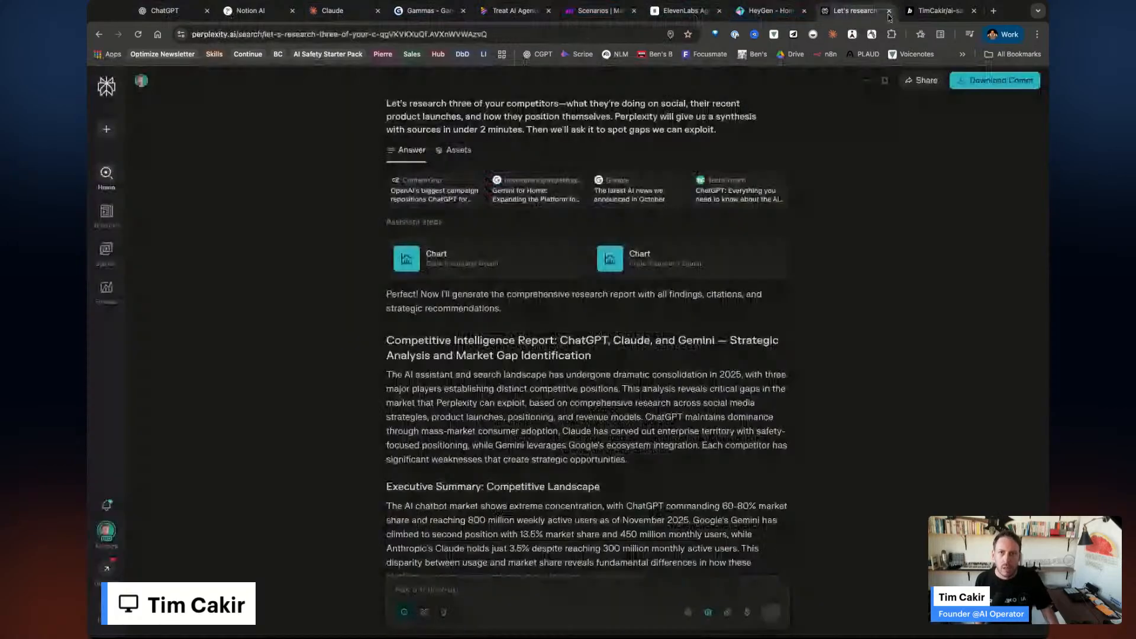
{"action": "left_click", "coordinate": [938, 10]}
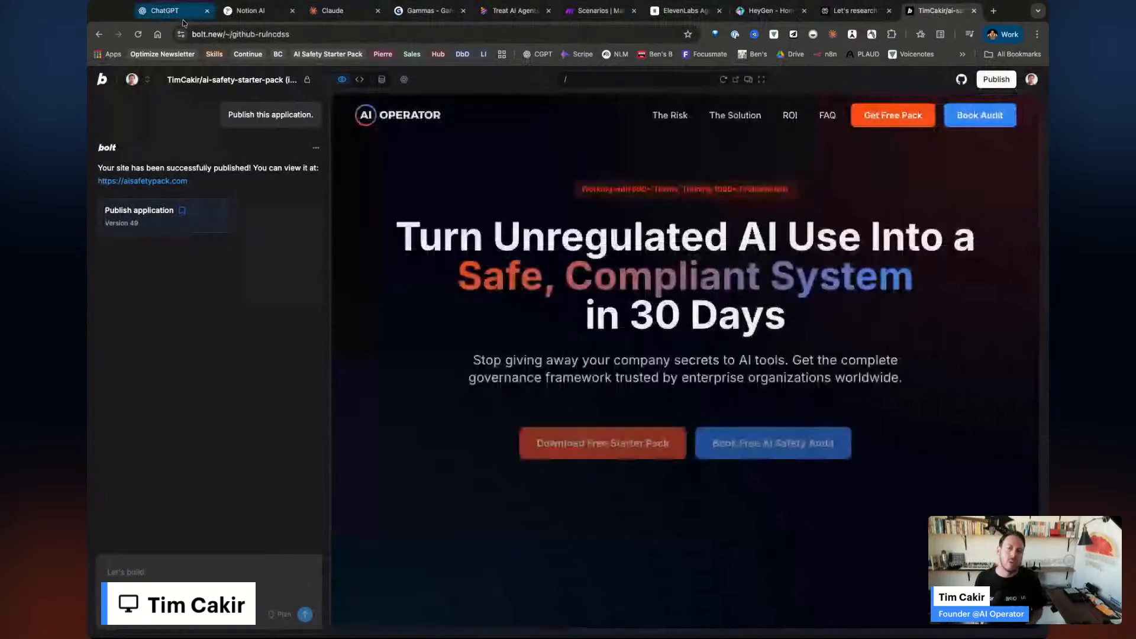
{"action": "left_click", "coordinate": [172, 11]}
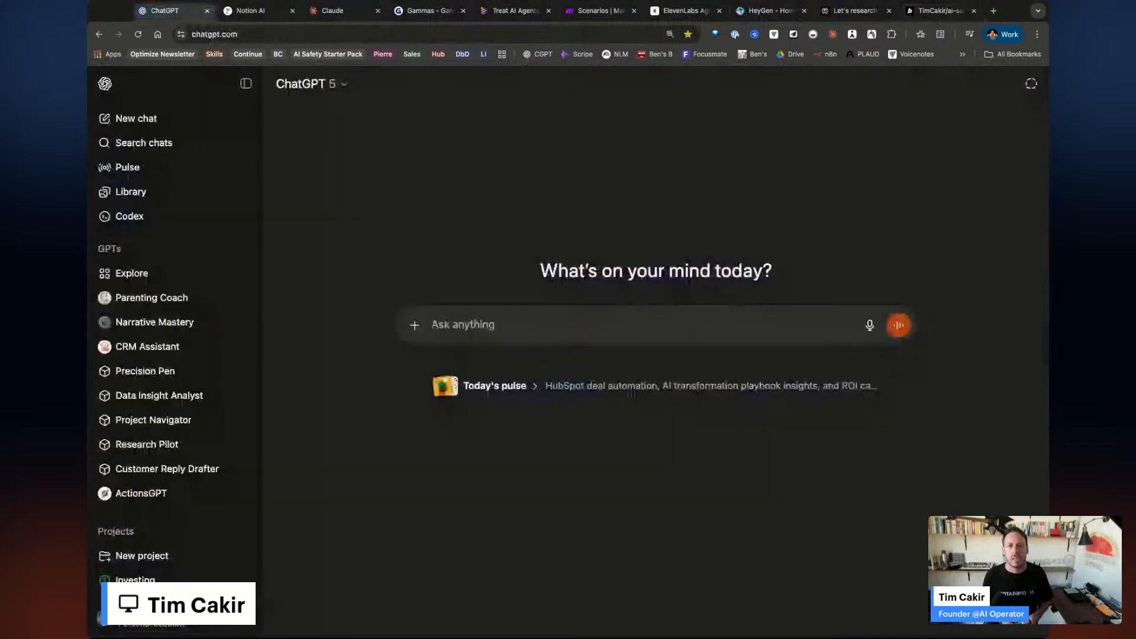